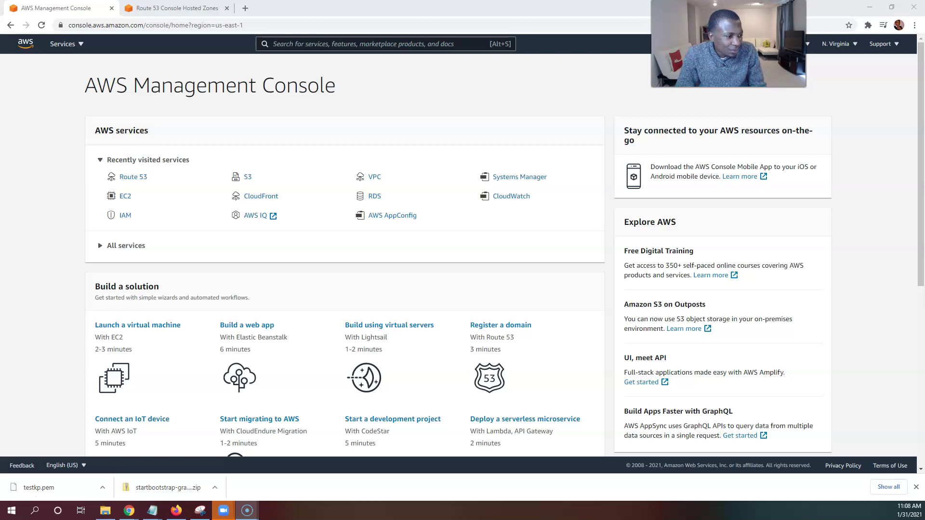
- Open the meeting chat and move its window off the shared screen
{"action": "key", "text": "alt+Tab"}
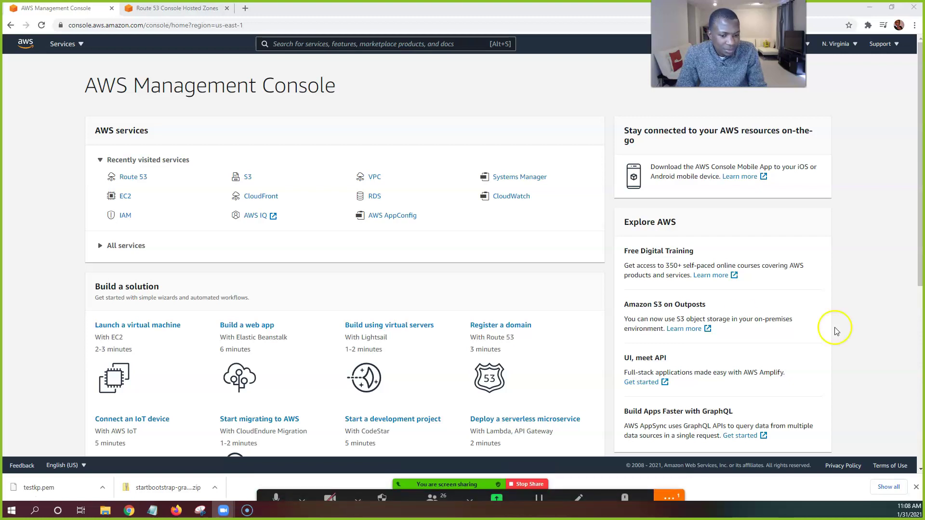
{"action": "left_click", "coordinate": [669, 486]}
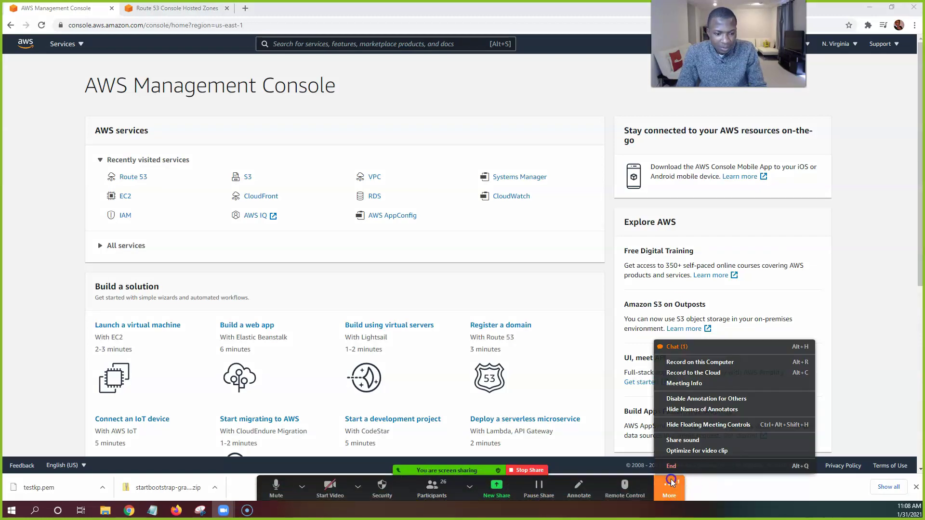
{"action": "left_click", "coordinate": [676, 346]}
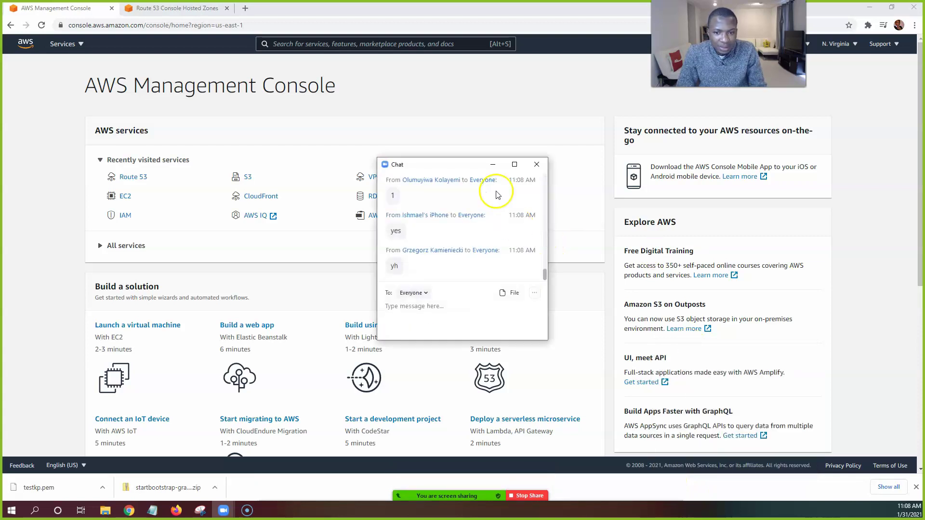
{"action": "left_click_drag", "start_coordinate": [472, 168], "coordinate": [924, 207]}
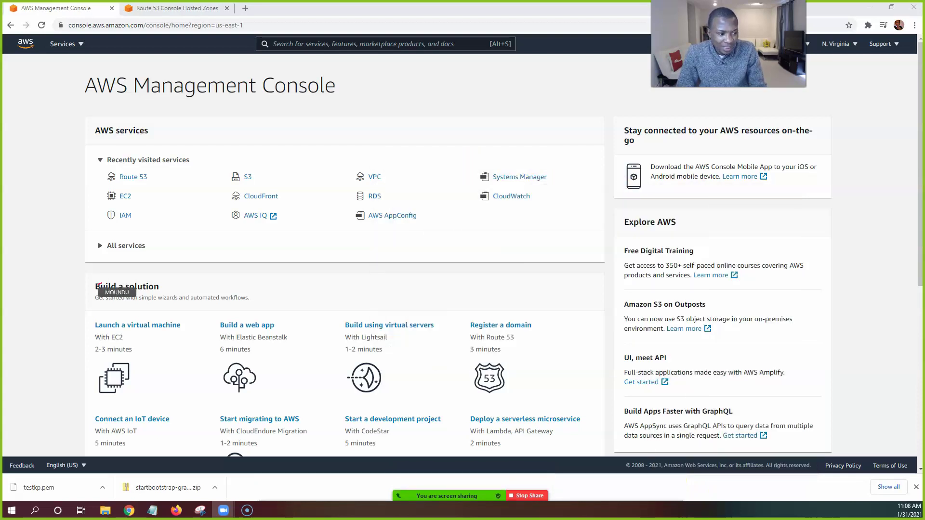
{"action": "left_click", "coordinate": [99, 285]}
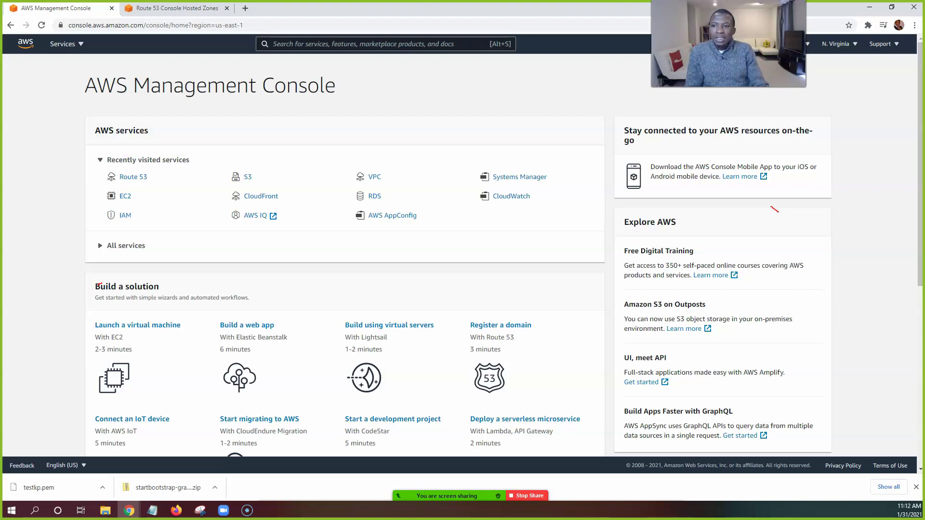
- Open the S3 console's list of buckets
{"action": "left_click", "coordinate": [250, 183]}
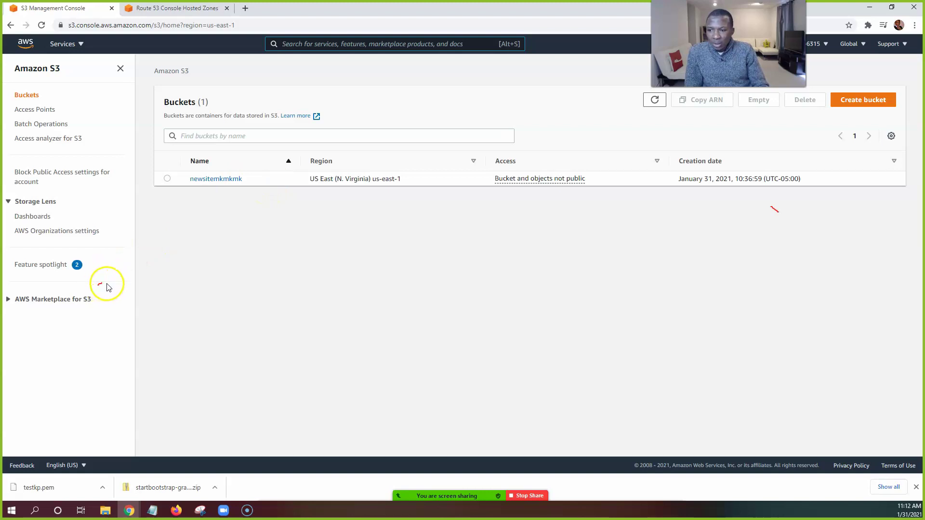
{"action": "left_click", "coordinate": [219, 274]}
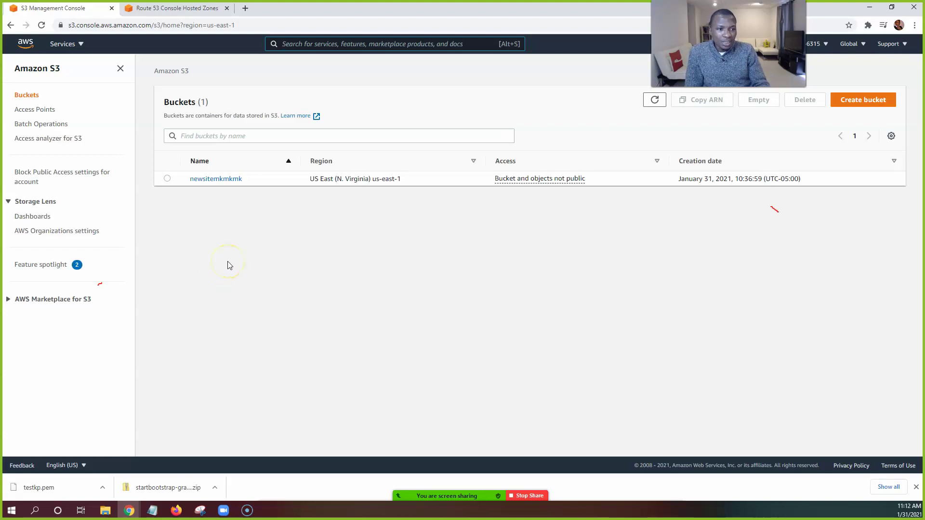
{"action": "left_click", "coordinate": [417, 291]}
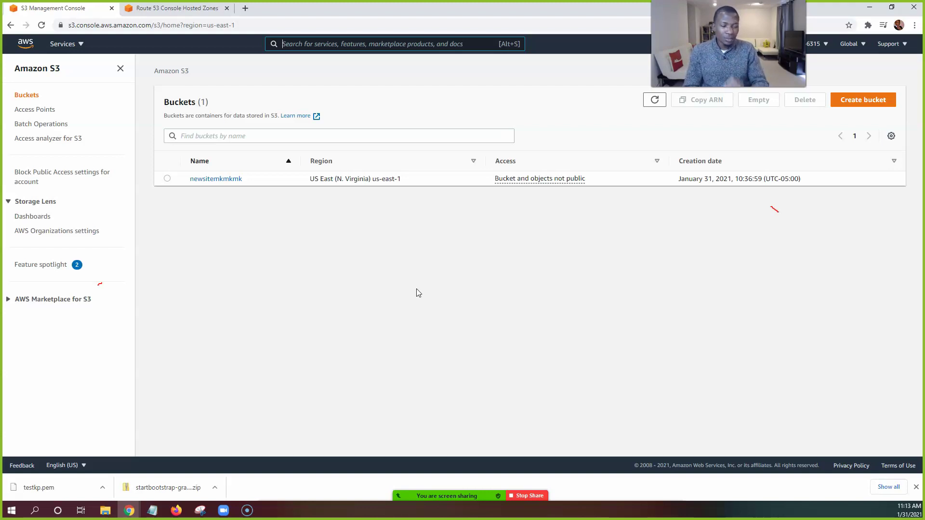
{"action": "left_click", "coordinate": [255, 230]}
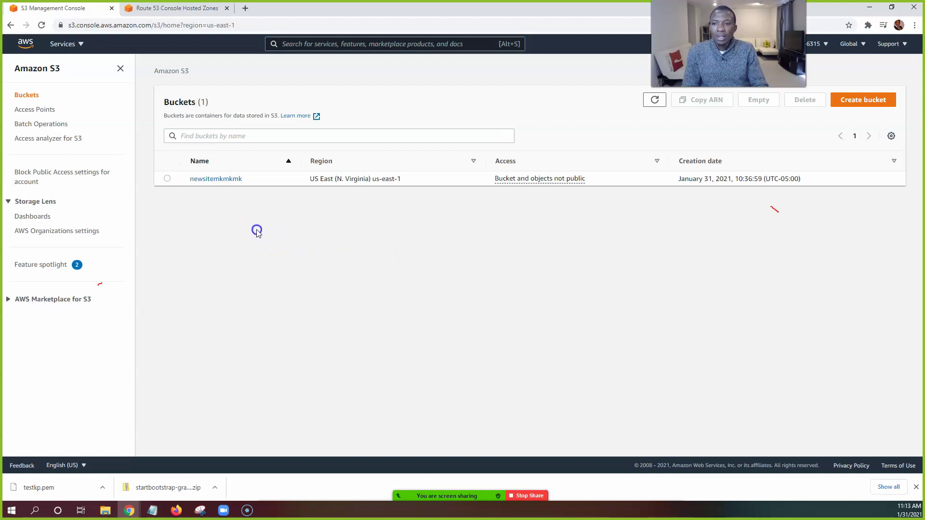
- View the objects stored in the newsitemkmkmk bucket and return to the bucket list
{"action": "left_click", "coordinate": [208, 179]}
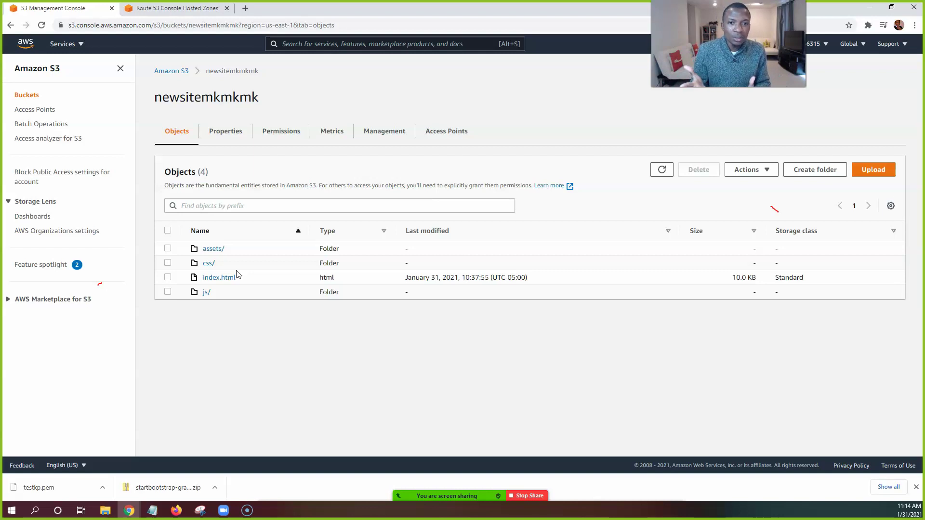
{"action": "left_click", "coordinate": [194, 248]}
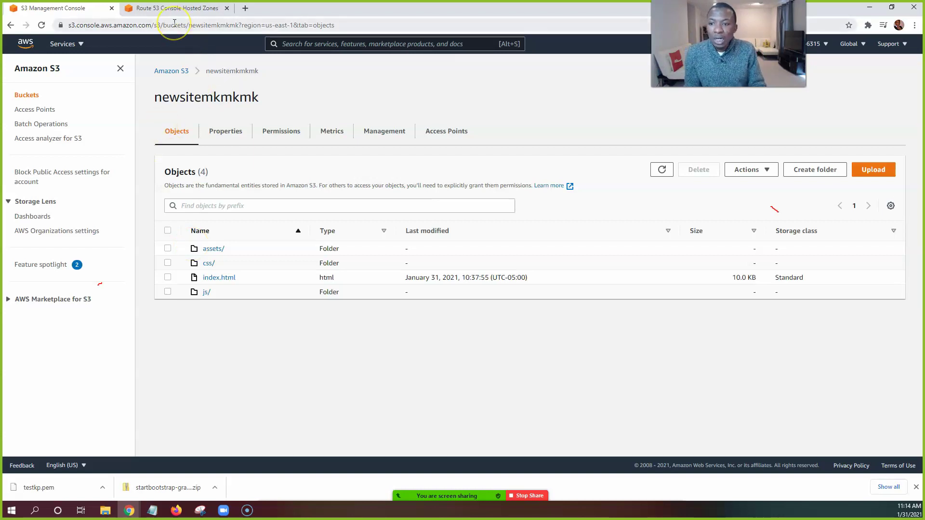
{"action": "left_click", "coordinate": [166, 72]}
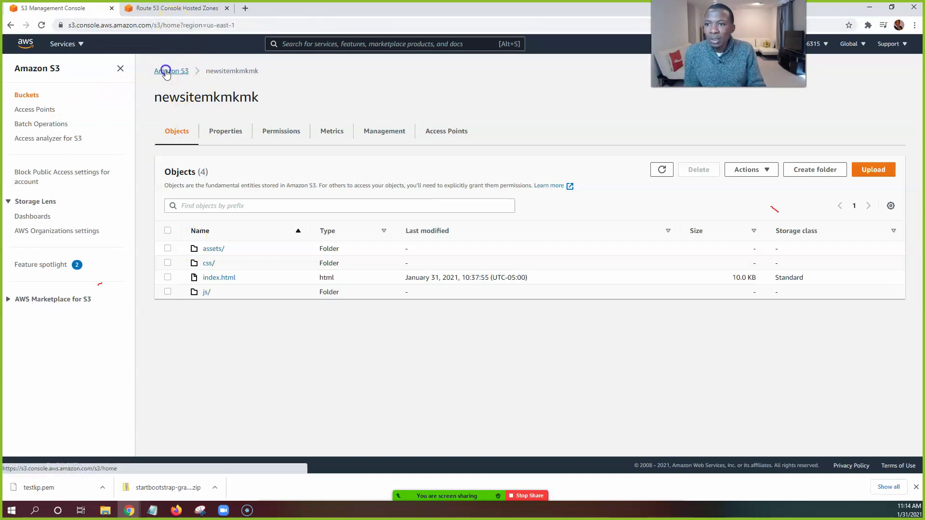
- Close the Route 53 hosted zones page and return to the S3 bucket list
{"action": "left_click", "coordinate": [176, 8]}
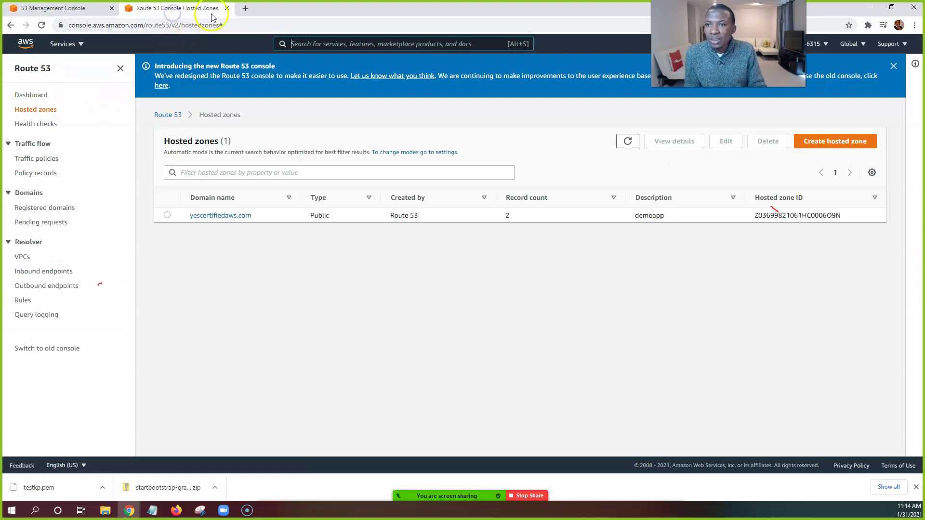
{"action": "left_click", "coordinate": [227, 8]}
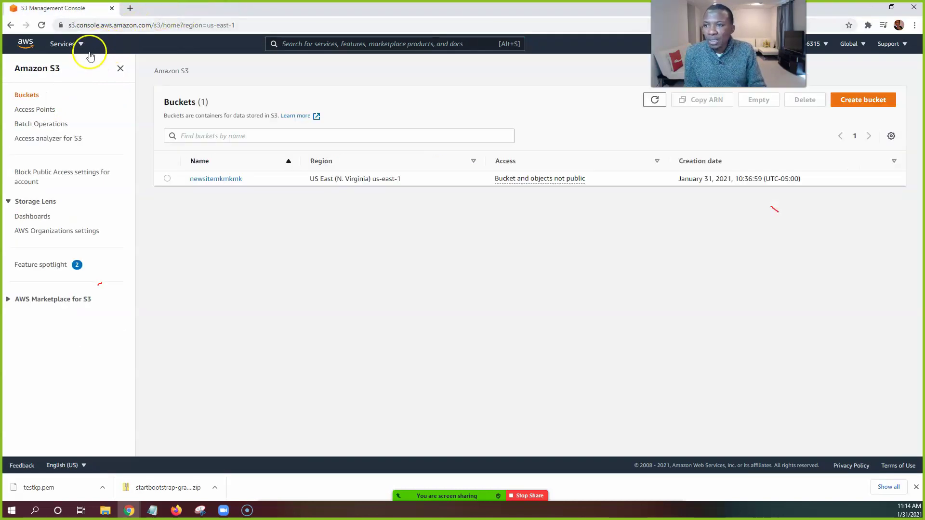
{"action": "left_click", "coordinate": [25, 50]}
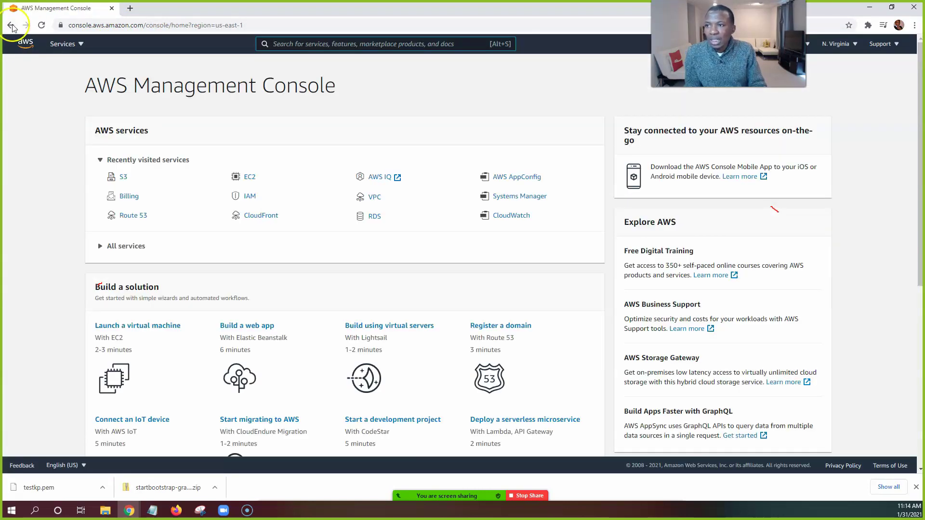
{"action": "left_click", "coordinate": [11, 26]}
- Duplicate the S3 browser tab and open the list of running EC2 instances in the copy
{"action": "right_click", "coordinate": [61, 7]}
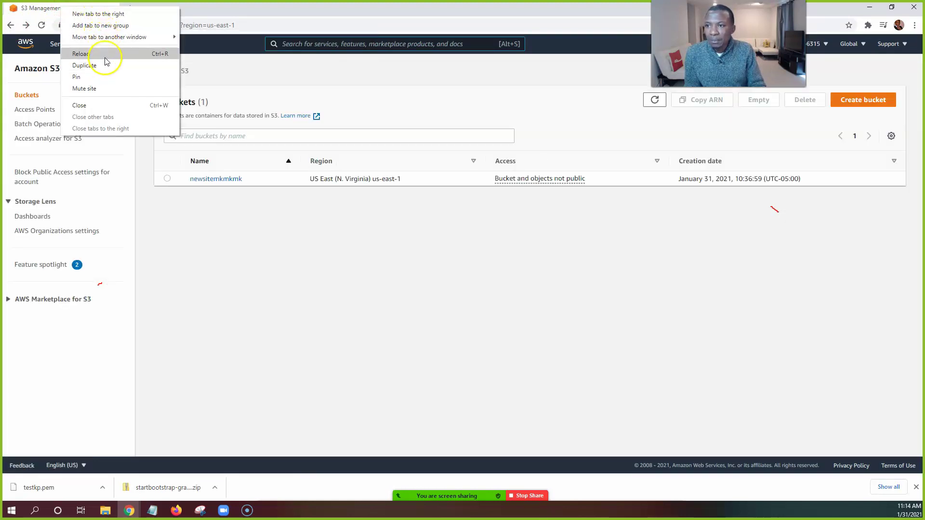
{"action": "left_click", "coordinate": [107, 70]}
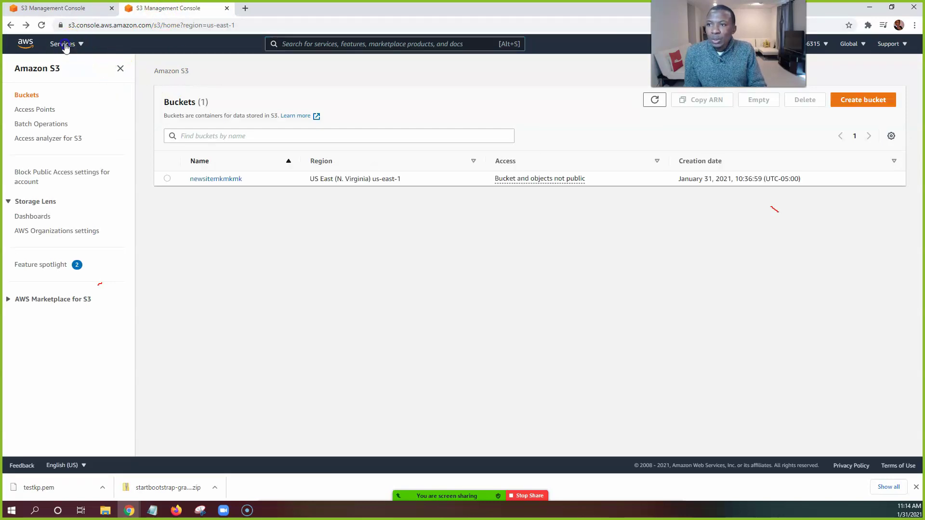
{"action": "left_click", "coordinate": [62, 44]}
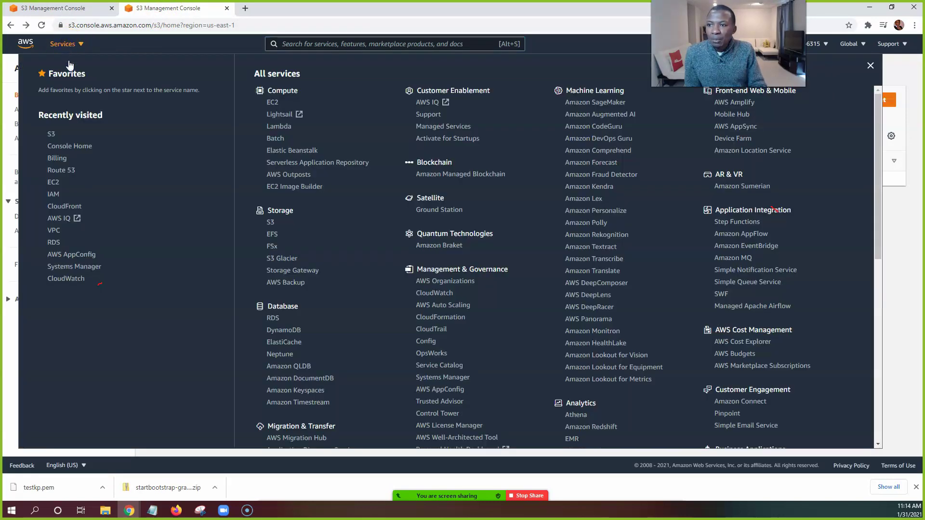
{"action": "left_click", "coordinate": [52, 186]}
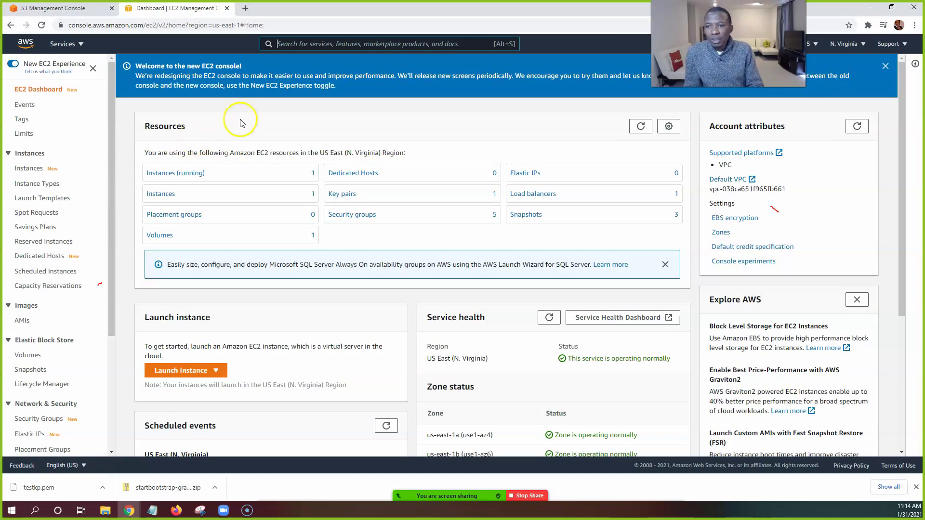
{"action": "left_click", "coordinate": [166, 178]}
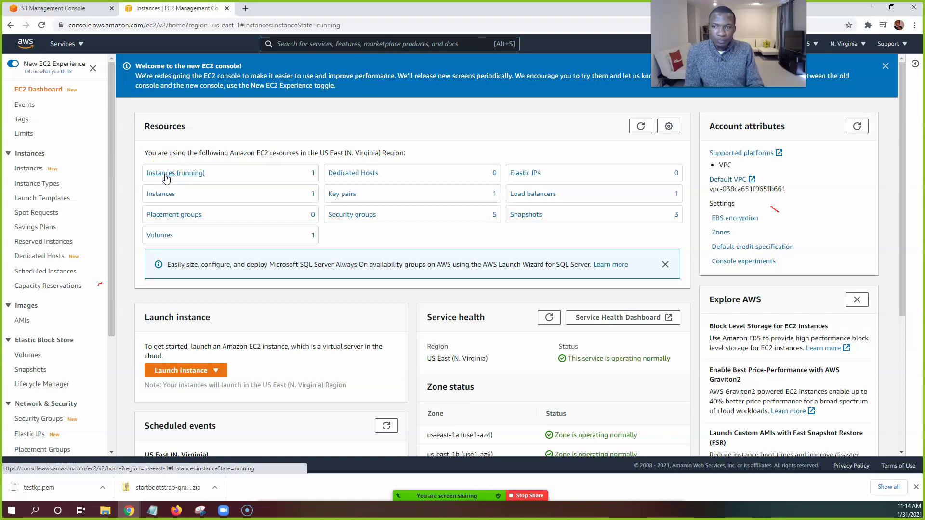
{"action": "mouse_move", "coordinate": [461, 495]}
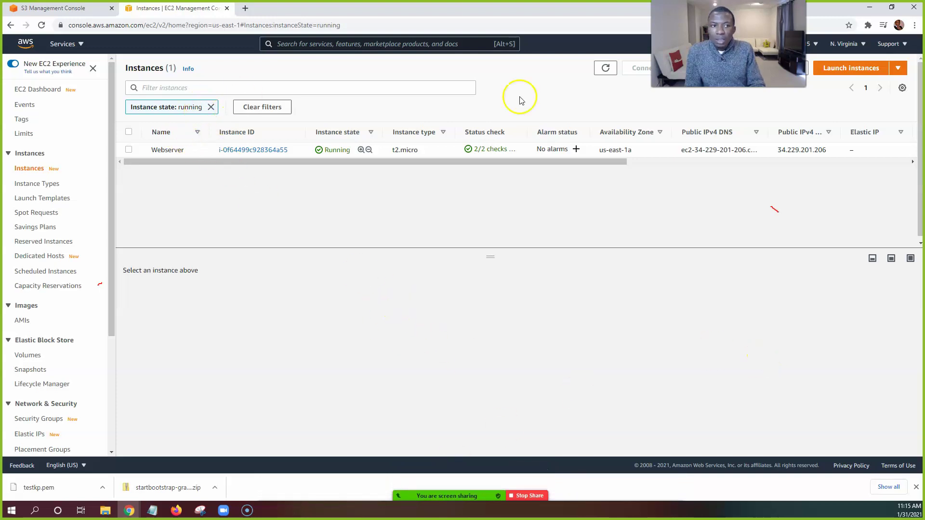
{"action": "left_click", "coordinate": [839, 72]}
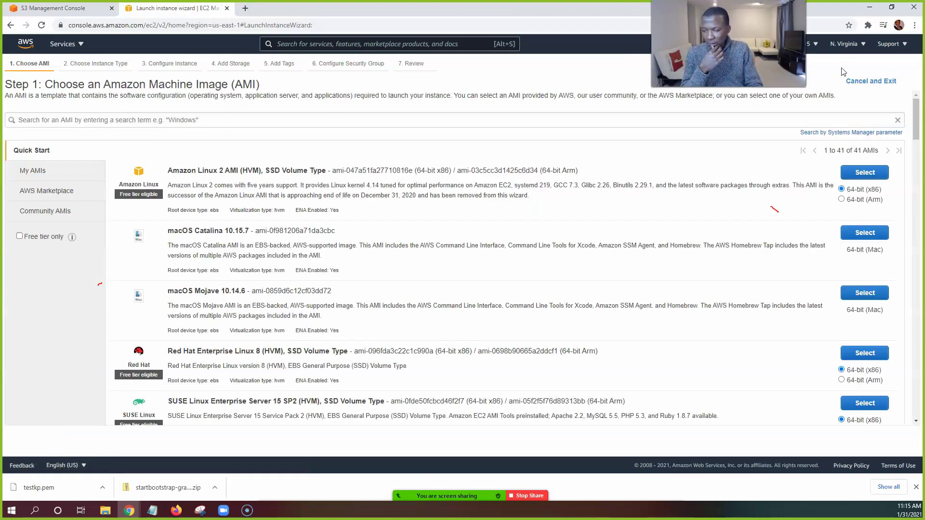
{"action": "left_click", "coordinate": [871, 177]}
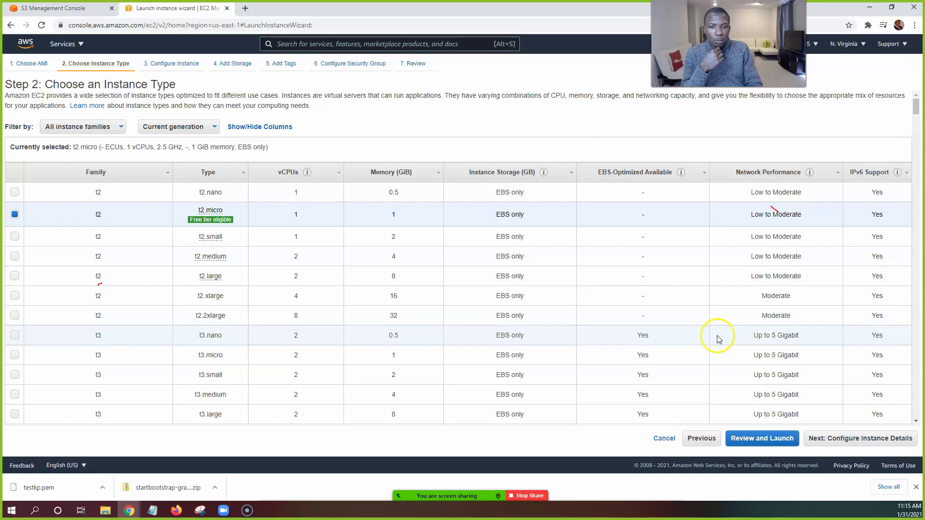
{"action": "left_click", "coordinate": [747, 441]}
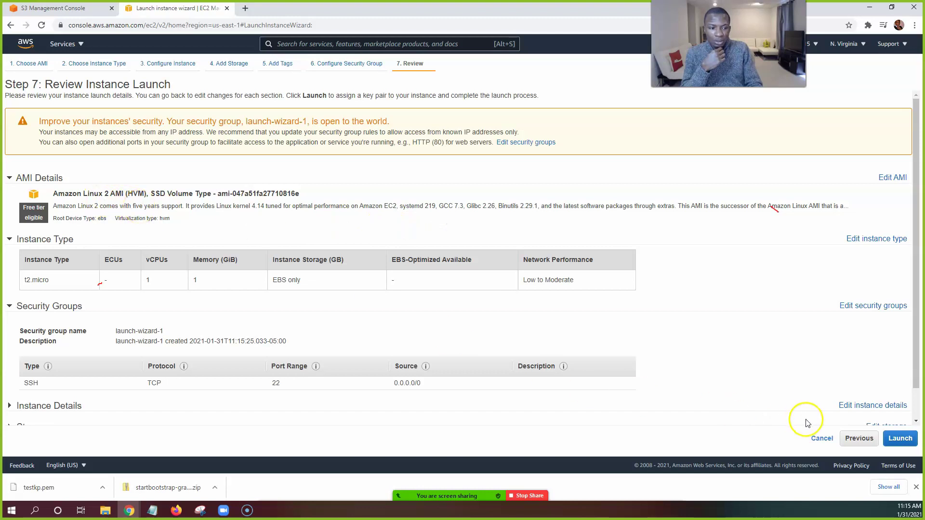
{"action": "left_click", "coordinate": [822, 436]}
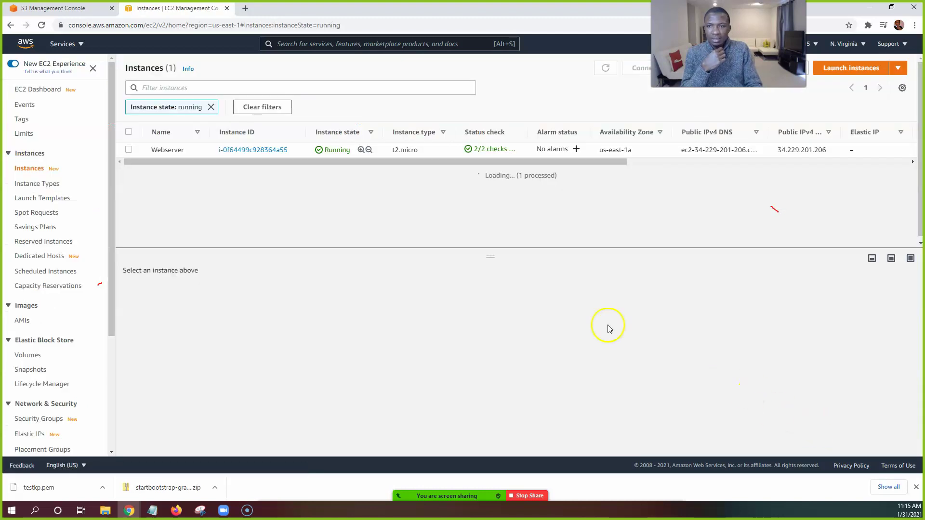
- Start launching an instance from the 64-bit x86 Amazon Linux 2 AMI with type t2.micro, and continue to the instance details
{"action": "left_click", "coordinate": [843, 68]}
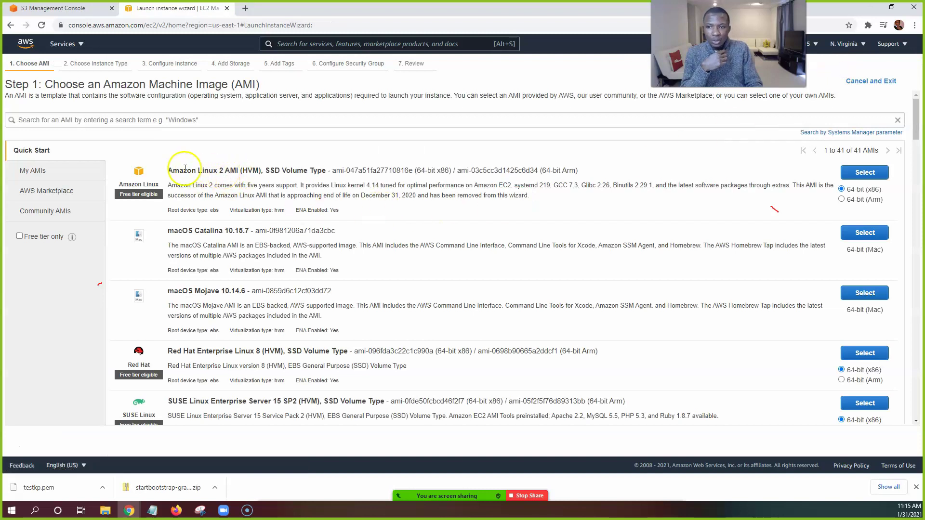
{"action": "left_click_drag", "start_coordinate": [170, 171], "coordinate": [327, 172]}
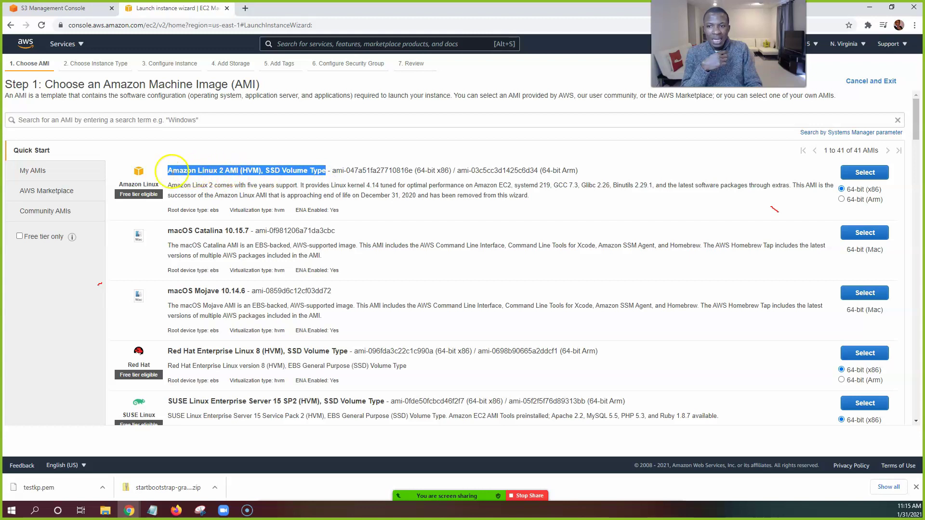
{"action": "left_click", "coordinate": [870, 172]}
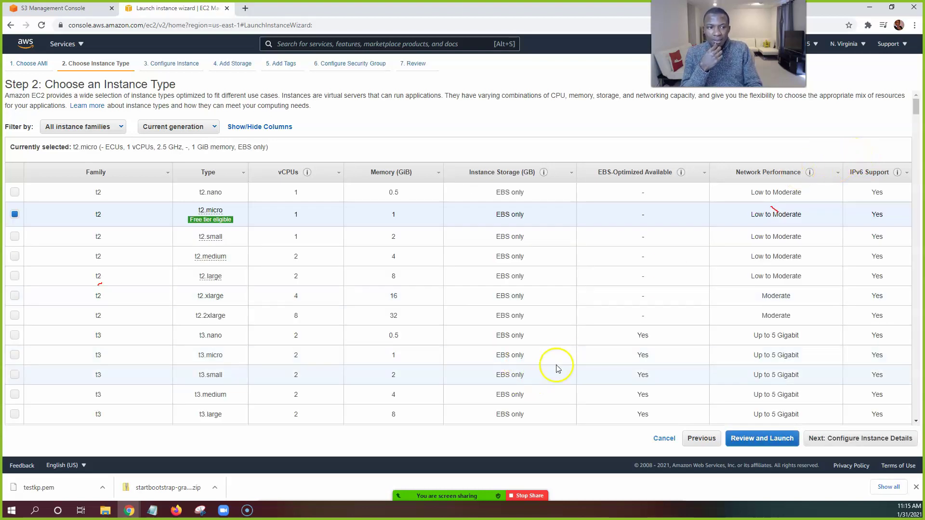
{"action": "left_click", "coordinate": [848, 434]}
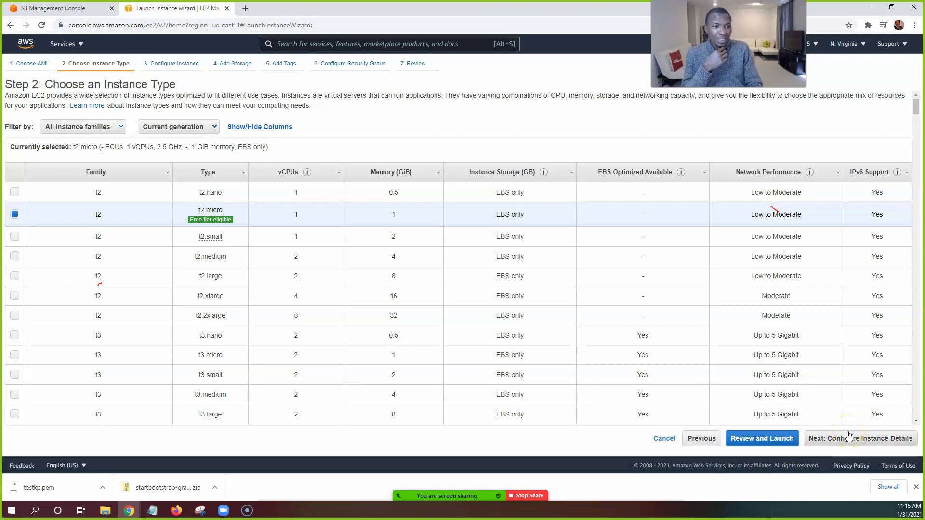
{"action": "left_click", "coordinate": [875, 444]}
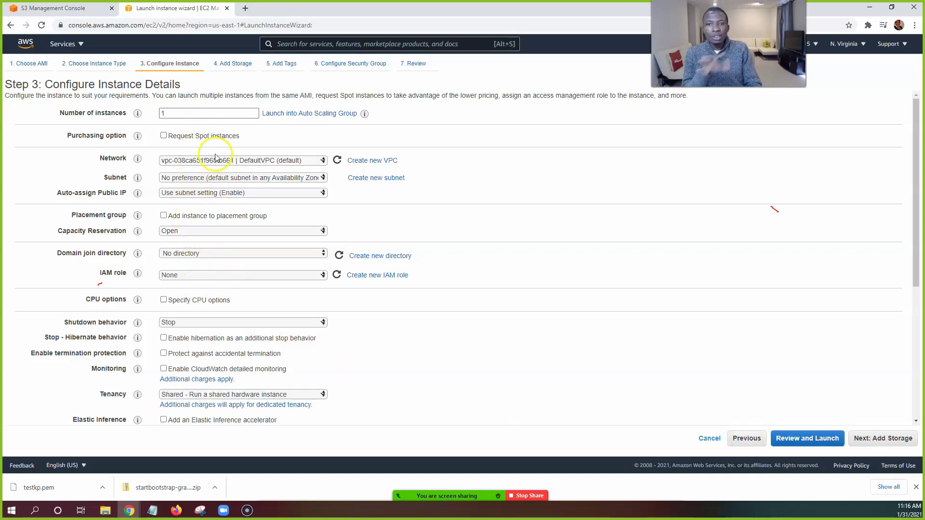
- Set the instance's subnet to the default one in us-east-1a and its IAM role to S3andSSM
{"action": "left_click", "coordinate": [217, 179]}
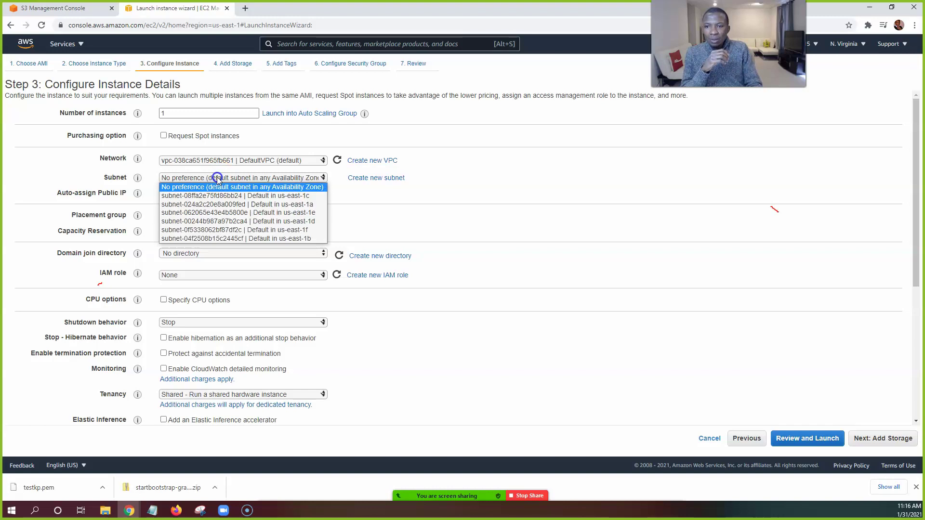
{"action": "left_click", "coordinate": [219, 205]}
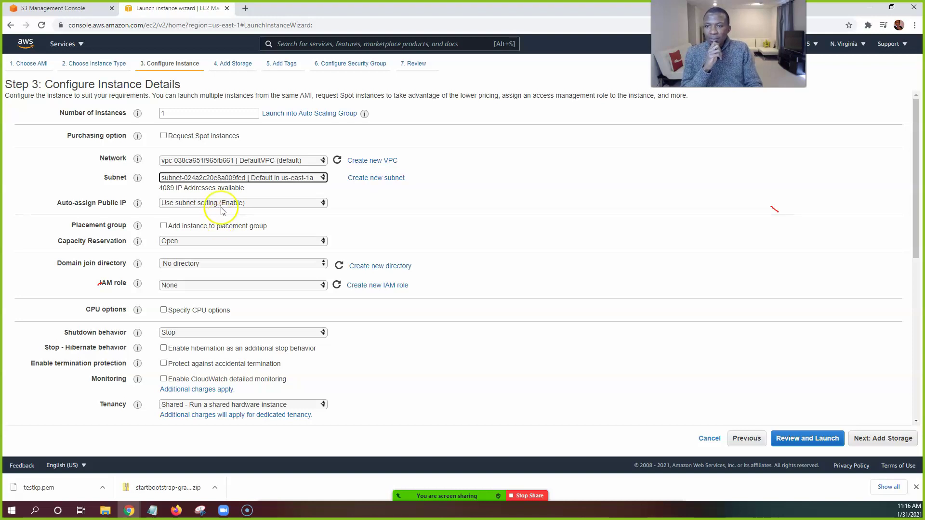
{"action": "scroll", "coordinate": [219, 210], "scroll_direction": "down", "scroll_amount": 1}
{"action": "left_click", "coordinate": [211, 237]}
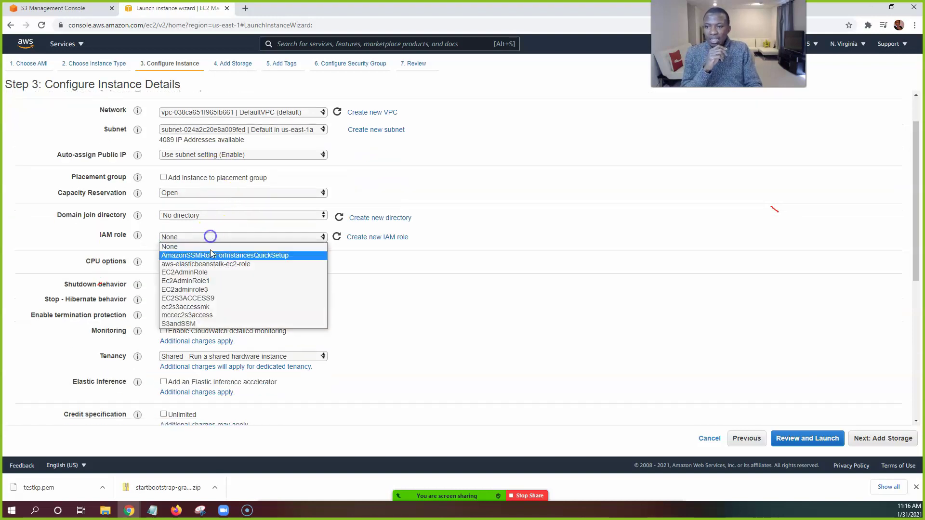
{"action": "left_click", "coordinate": [213, 326]}
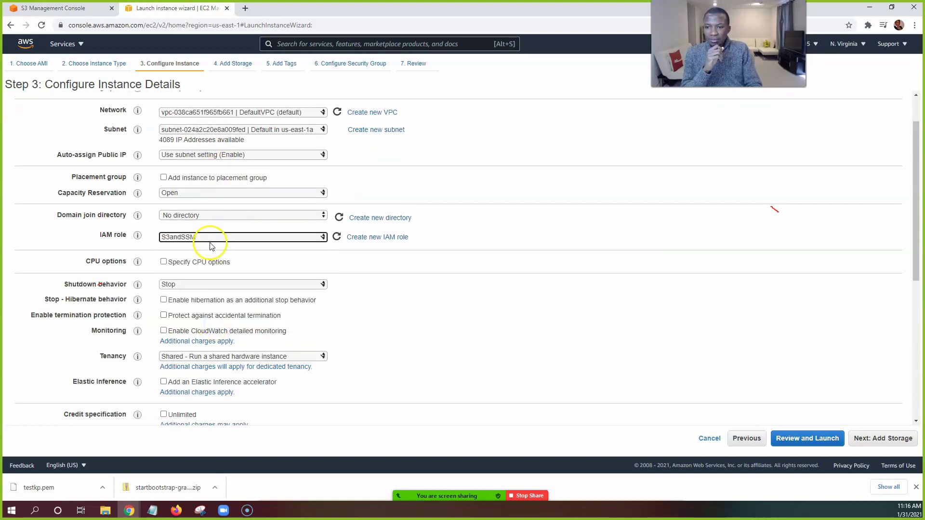
{"action": "scroll", "coordinate": [210, 253], "scroll_direction": "down", "scroll_amount": 1}
{"action": "scroll", "coordinate": [211, 254], "scroll_direction": "down", "scroll_amount": 1}
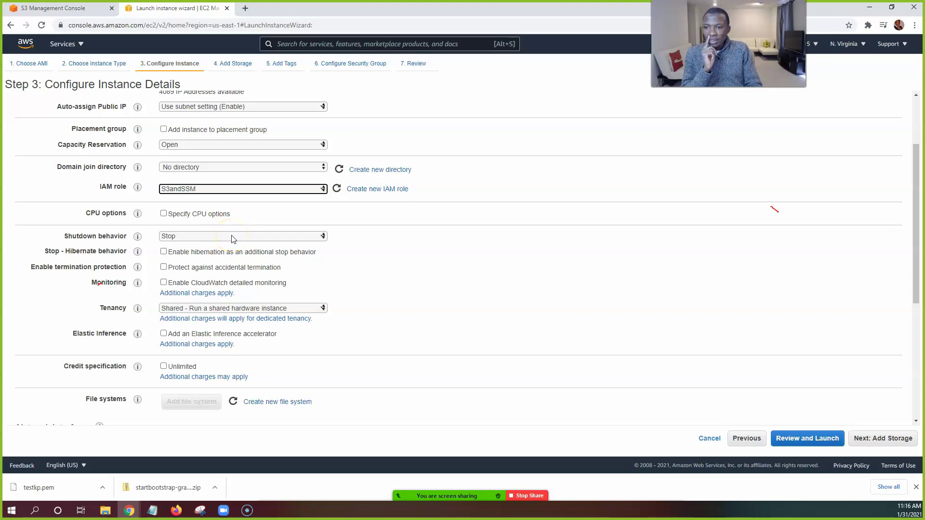
- Set the instance's shutdown behavior to Terminate
{"action": "scroll", "coordinate": [232, 240], "scroll_direction": "down", "scroll_amount": 1}
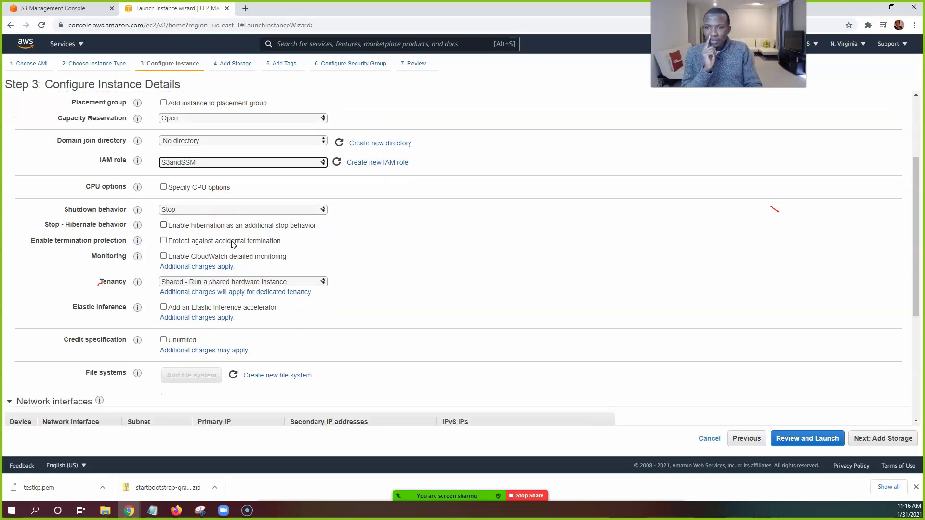
{"action": "left_click", "coordinate": [218, 191]}
{"action": "left_click", "coordinate": [218, 206]}
{"action": "double_click", "coordinate": [219, 205]}
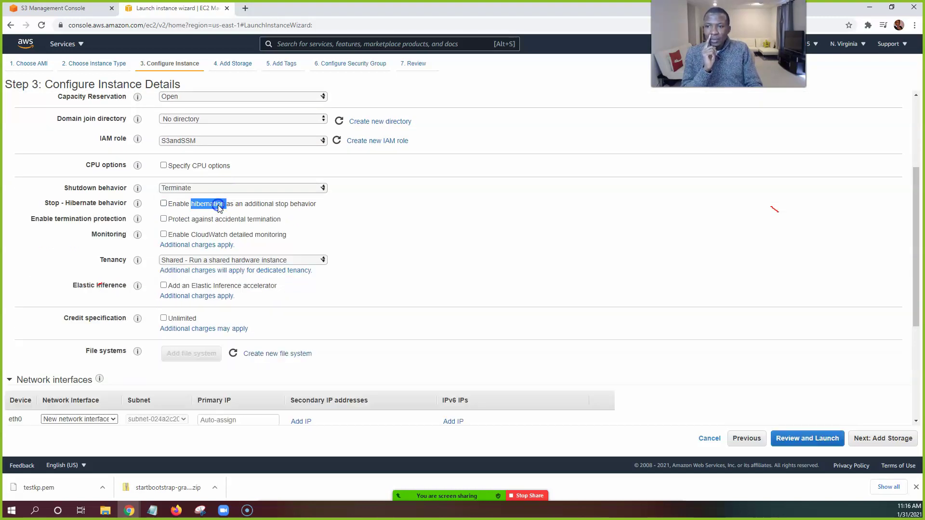
{"action": "left_click", "coordinate": [366, 233]}
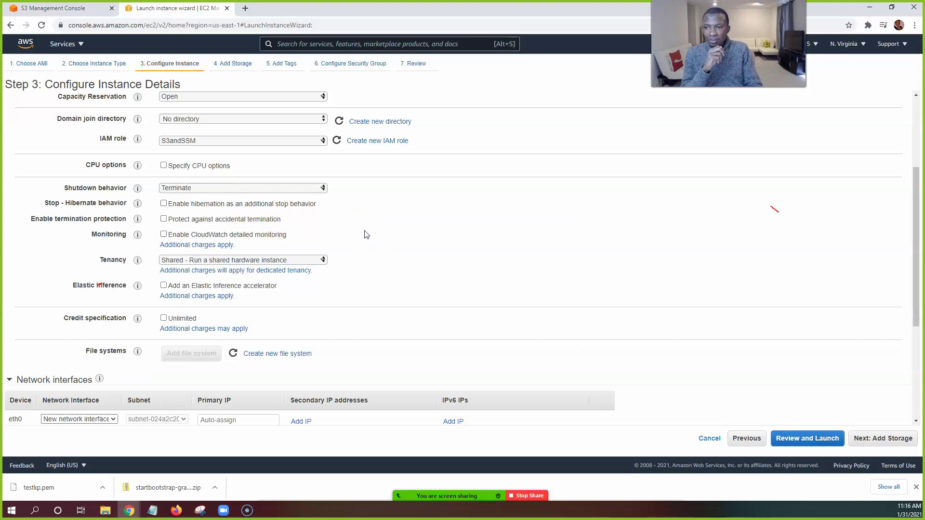
{"action": "left_click", "coordinate": [373, 235]}
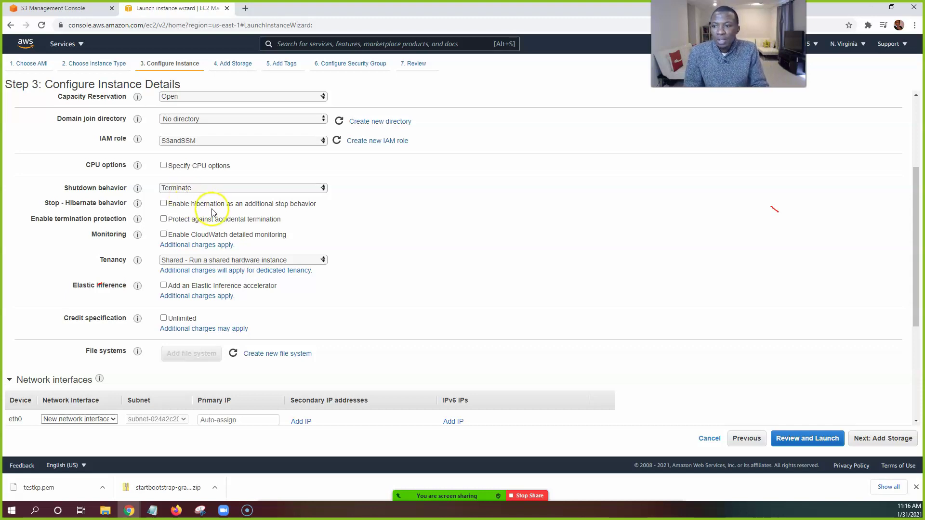
- Switch to the BashScriptTemplate file in Notepad and select the bucket name in its aws s3 cp line
{"action": "scroll", "coordinate": [212, 212], "scroll_direction": "down", "scroll_amount": 2}
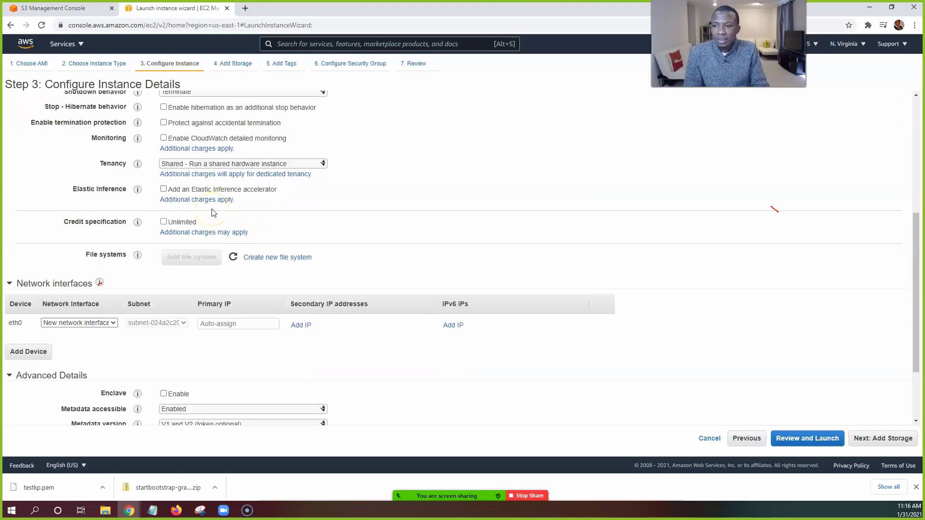
{"action": "scroll", "coordinate": [183, 224], "scroll_direction": "down", "scroll_amount": 2}
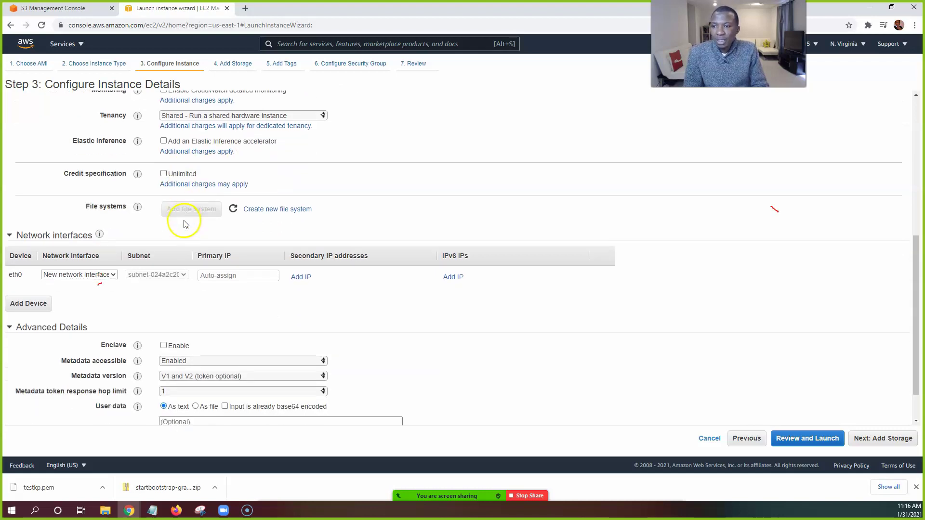
{"action": "left_click", "coordinate": [242, 387]}
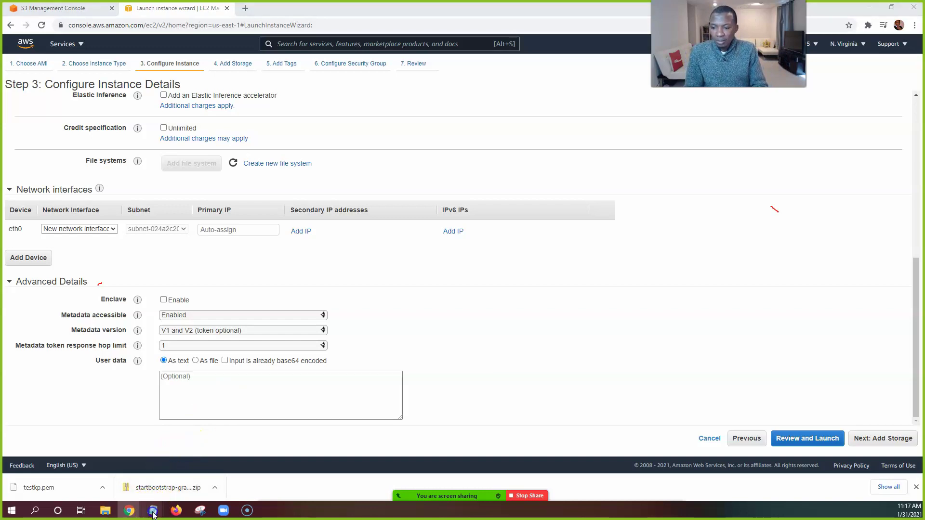
{"action": "mouse_move", "coordinate": [152, 513]}
{"action": "left_click", "coordinate": [124, 479]}
{"action": "left_click", "coordinate": [619, 275]}
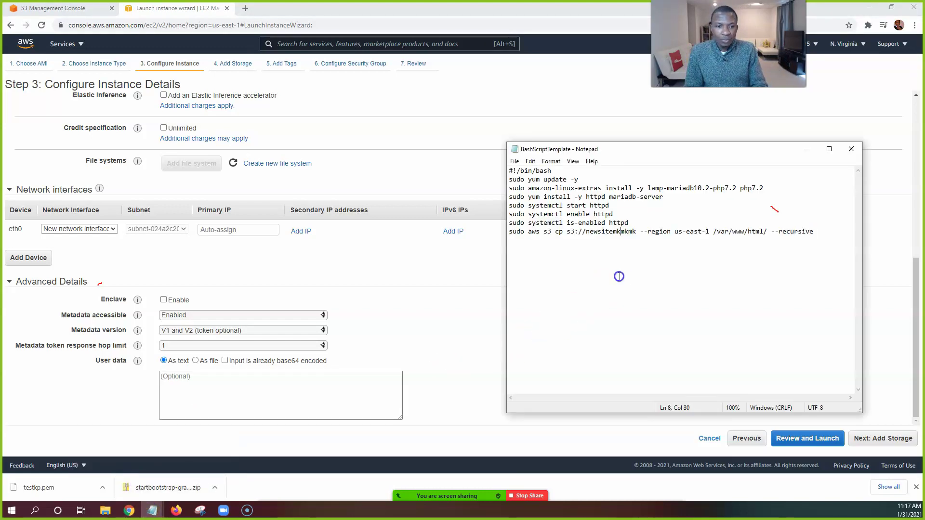
{"action": "left_click_drag", "start_coordinate": [636, 232], "coordinate": [587, 233]}
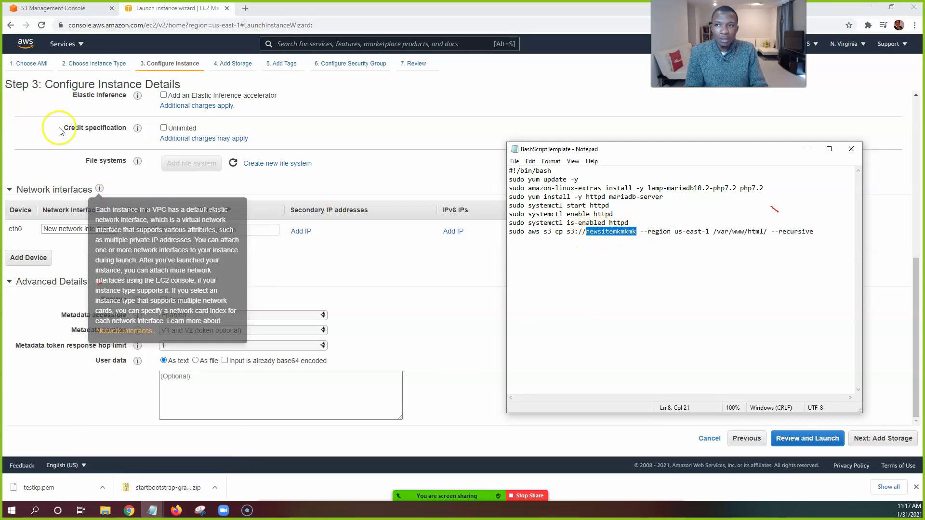
- Copy the bucket name newsitemkmkmk from the S3 bucket list and paste it over the bucket name in the Notepad script's s3:// path
{"action": "left_click", "coordinate": [57, 8]}
{"action": "left_click_drag", "start_coordinate": [243, 179], "coordinate": [192, 182]}
{"action": "key", "text": "ctrl+c"}
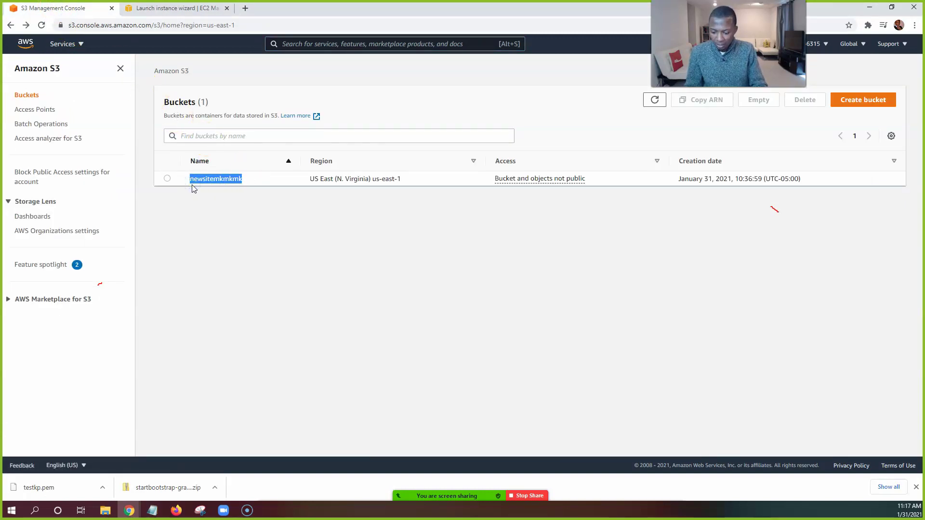
{"action": "left_click", "coordinate": [152, 511]}
{"action": "left_click", "coordinate": [129, 466]}
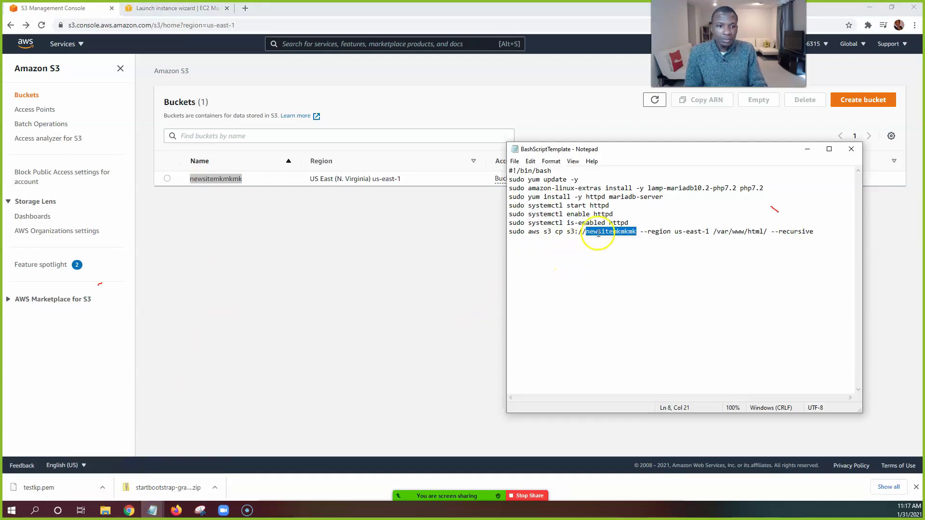
{"action": "key", "text": "Delete"}
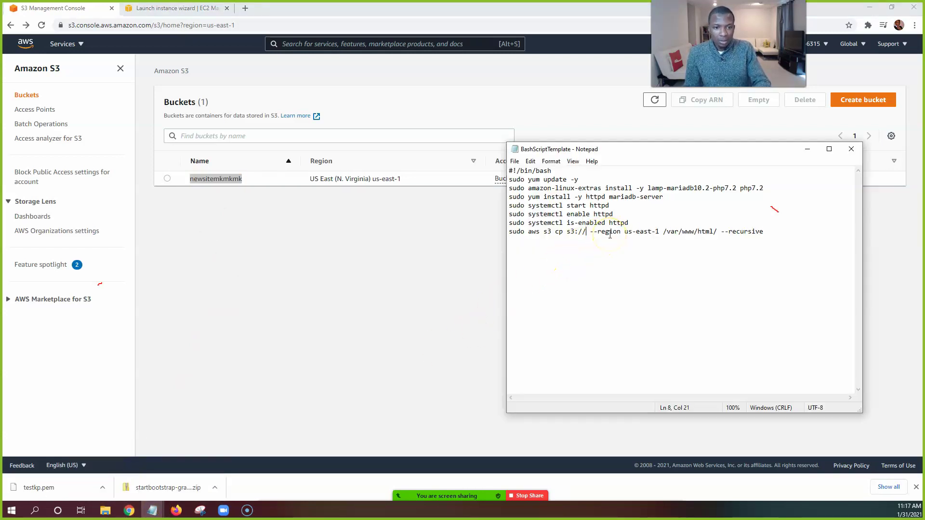
{"action": "key", "text": "ctrl+v"}
{"action": "left_click", "coordinate": [600, 232]}
- Copy the whole bash script into the instance's user data as text and enlarge the text box to show every line
{"action": "left_click_drag", "start_coordinate": [825, 232], "coordinate": [505, 163]}
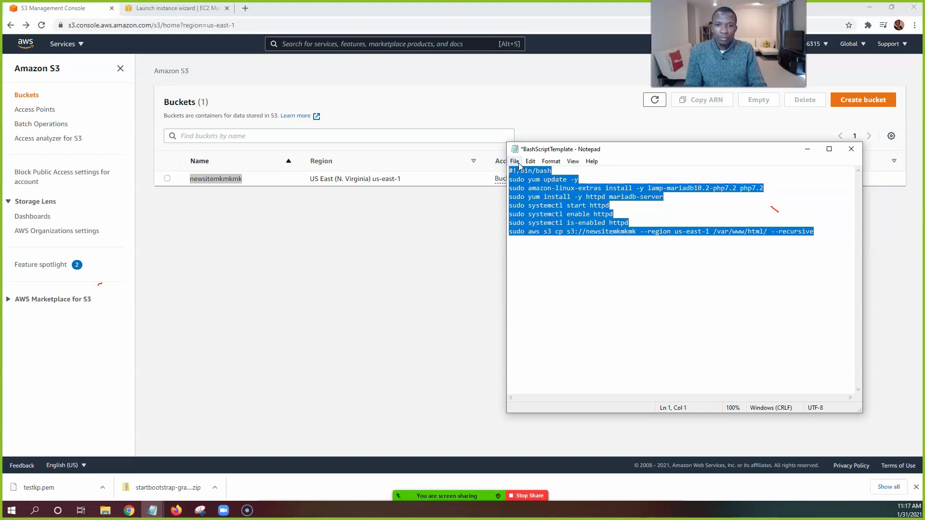
{"action": "left_click", "coordinate": [399, 207]}
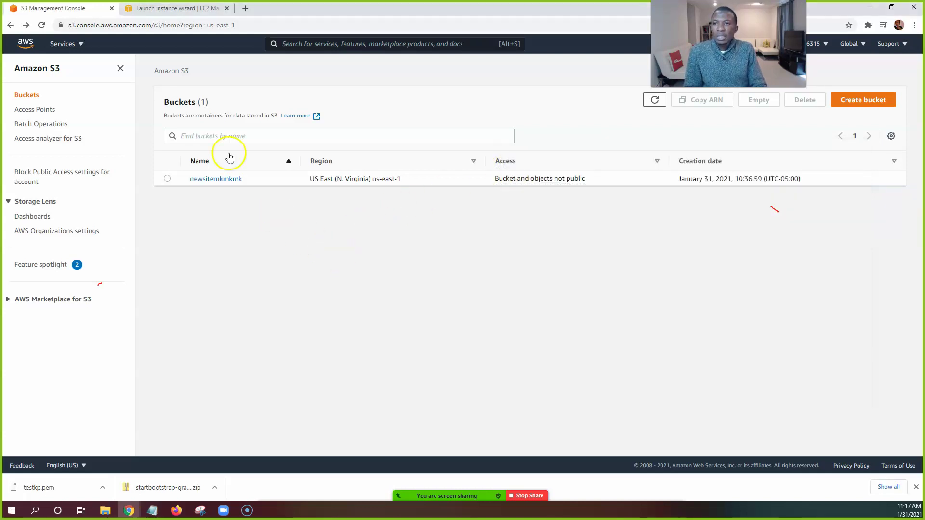
{"action": "left_click", "coordinate": [191, 9]}
{"action": "left_click", "coordinate": [250, 392]}
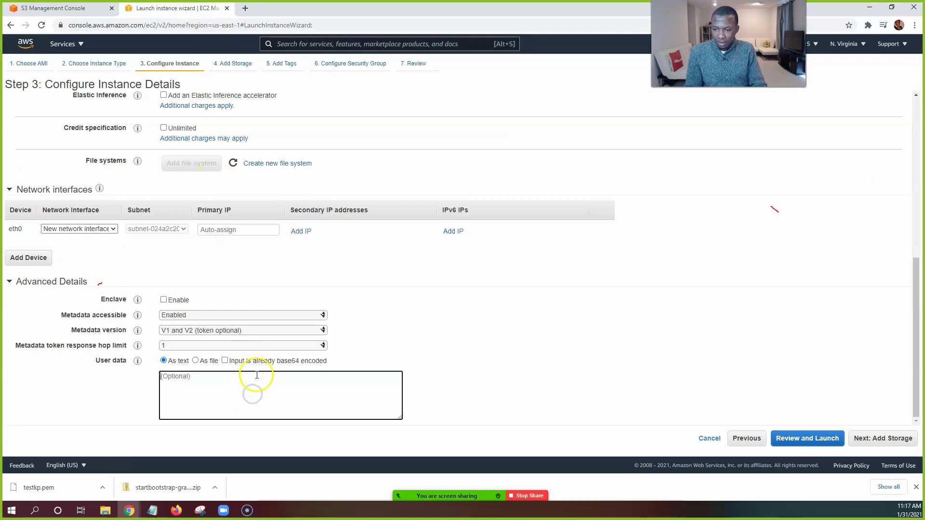
{"action": "key", "text": "ctrl+v"}
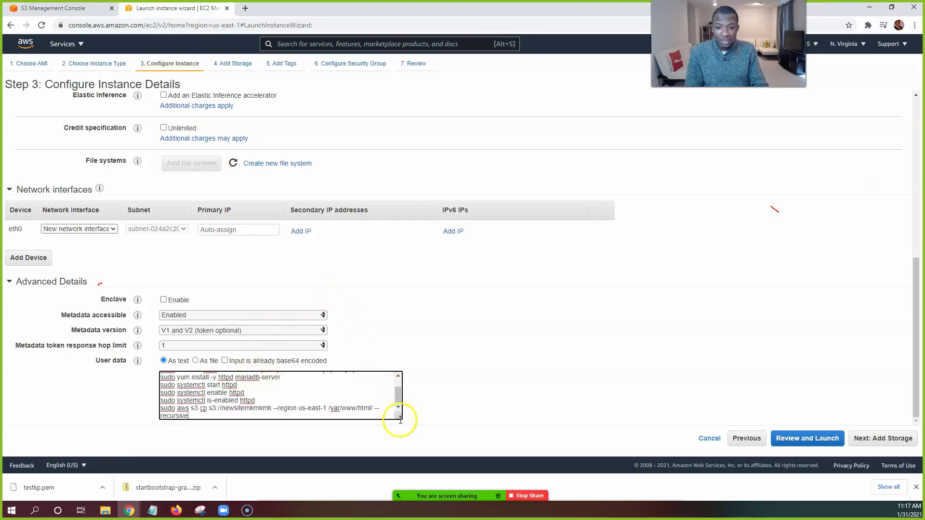
{"action": "left_click_drag", "start_coordinate": [399, 417], "coordinate": [411, 448]}
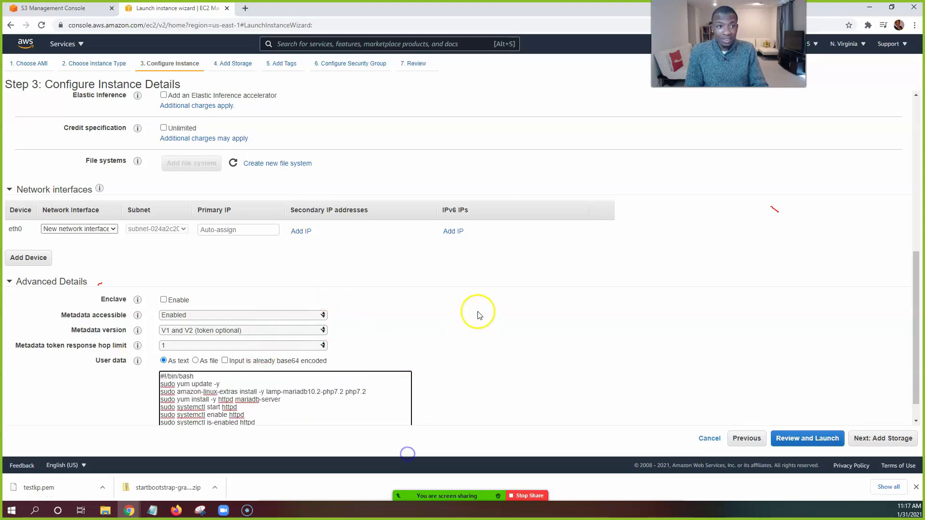
{"action": "scroll", "coordinate": [478, 313], "scroll_direction": "down", "scroll_amount": 1}
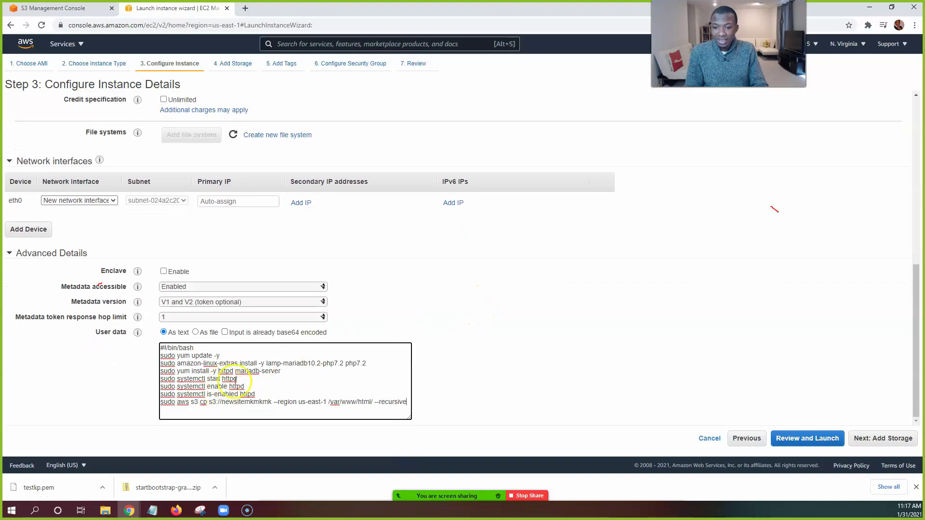
{"action": "scroll", "coordinate": [441, 336], "scroll_direction": "up", "scroll_amount": 5}
{"action": "scroll", "coordinate": [440, 337], "scroll_direction": "down", "scroll_amount": 5}
{"action": "scroll", "coordinate": [439, 337], "scroll_direction": "up", "scroll_amount": 2}
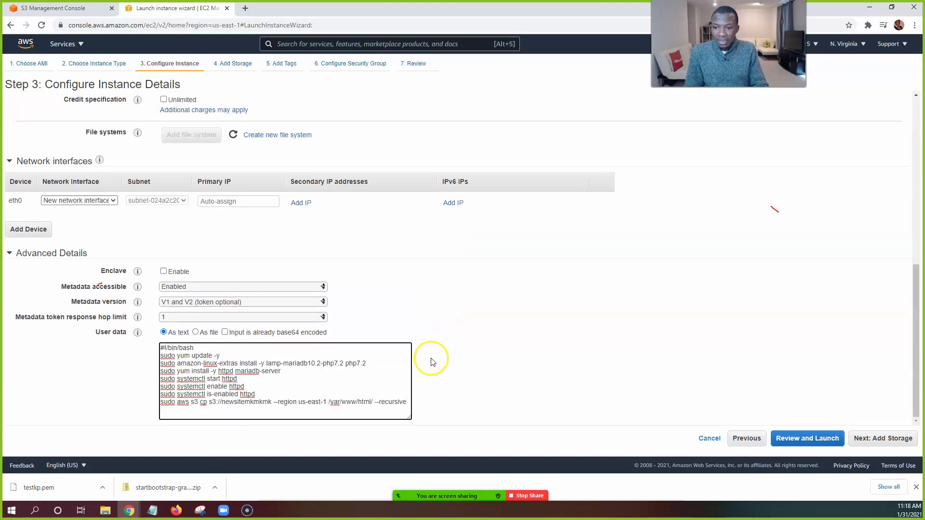
- Keep the default storage settings and add an instance tag with key Name and value Webserver1
{"action": "left_click", "coordinate": [889, 443]}
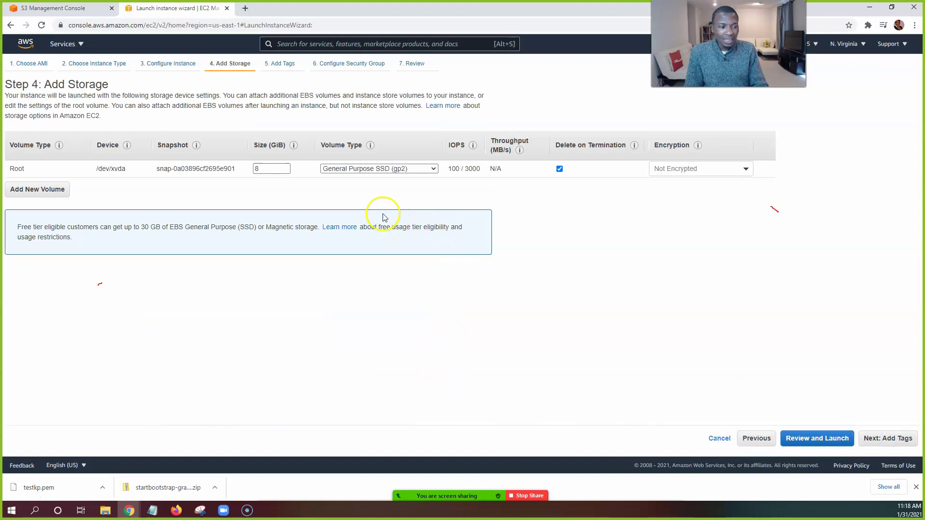
{"action": "left_click", "coordinate": [888, 439]}
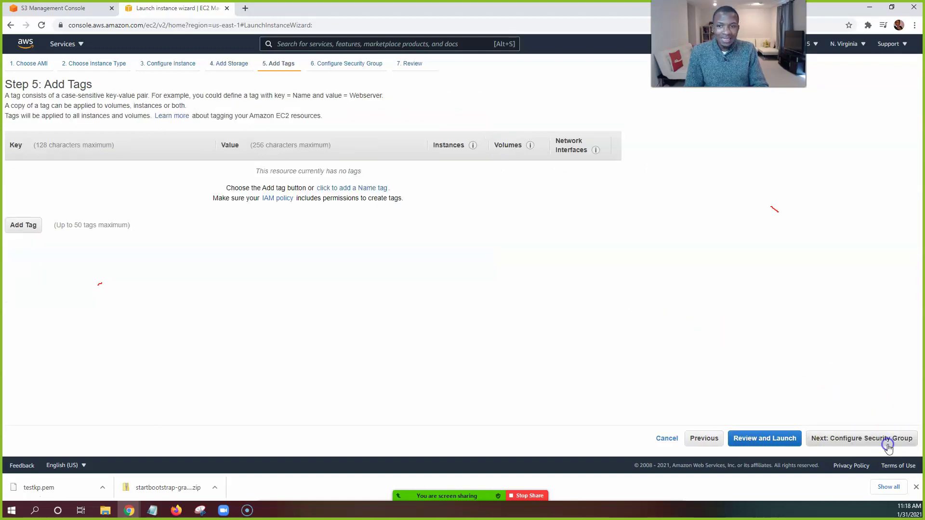
{"action": "left_click", "coordinate": [24, 225]}
{"action": "type", "text": "Nm"}
{"action": "key", "text": "BackSpace"}
{"action": "key", "text": "Down"}
{"action": "key", "text": "Tab"}
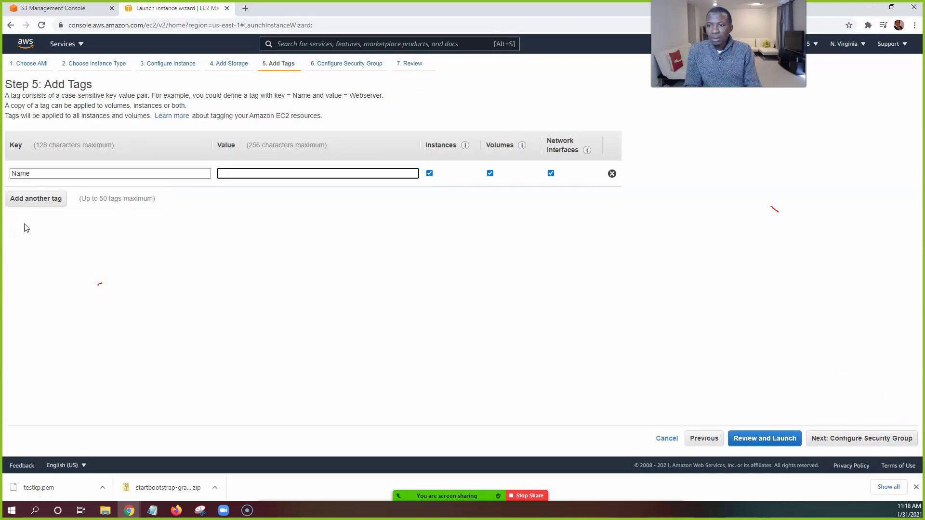
{"action": "type", "text": "Webser"}
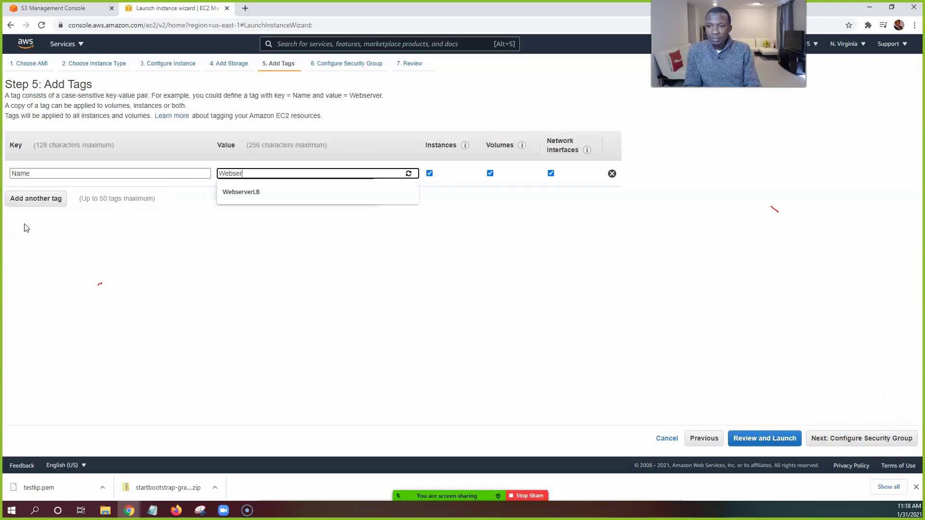
{"action": "type", "text": "ver1"}
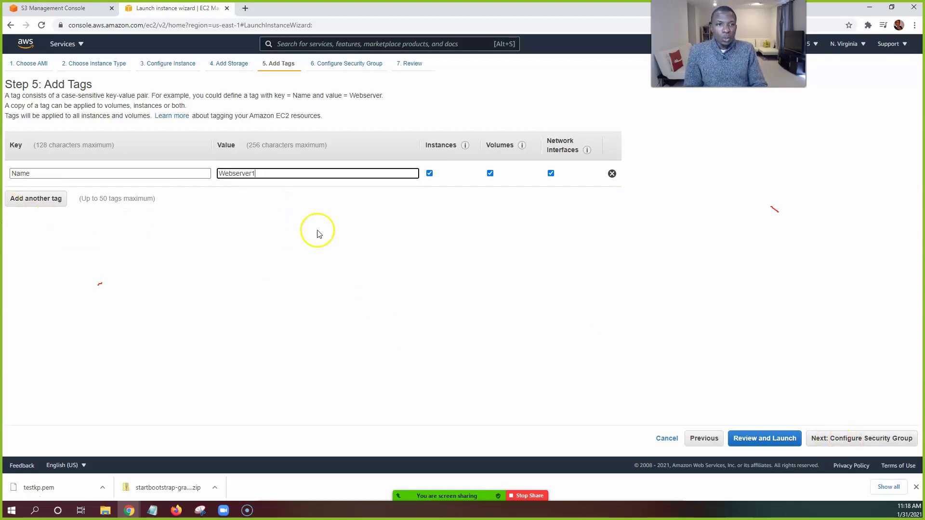
- Name the new security group testcustomdomain and use the same text as its description
{"action": "left_click", "coordinate": [887, 443]}
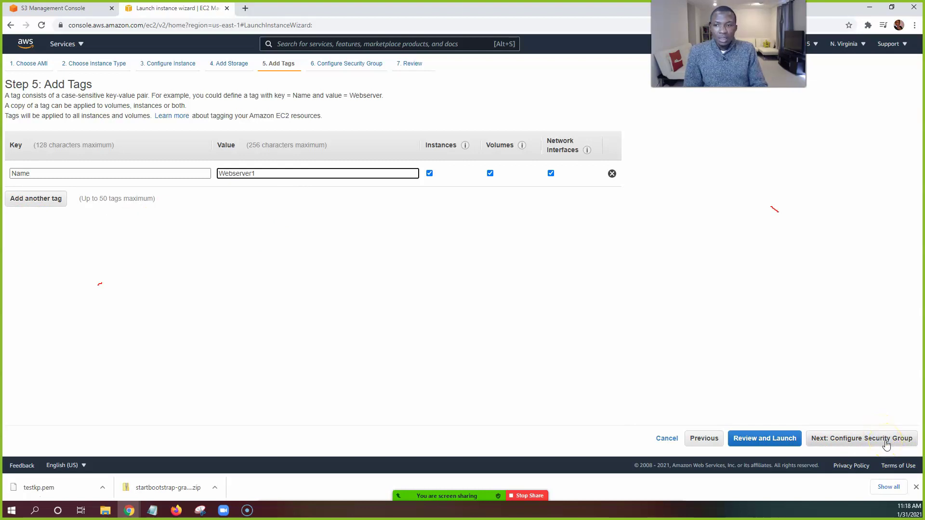
{"action": "left_click", "coordinate": [168, 165]}
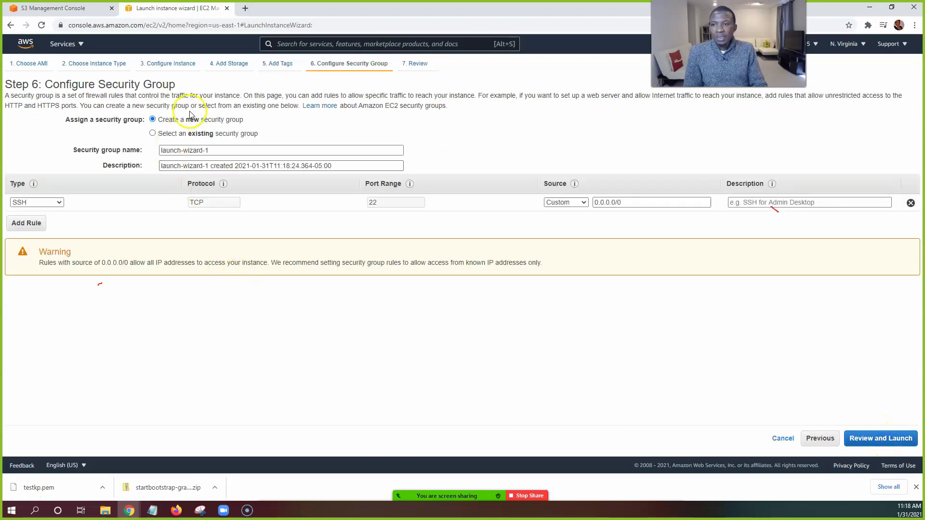
{"action": "triple_click", "coordinate": [195, 151]}
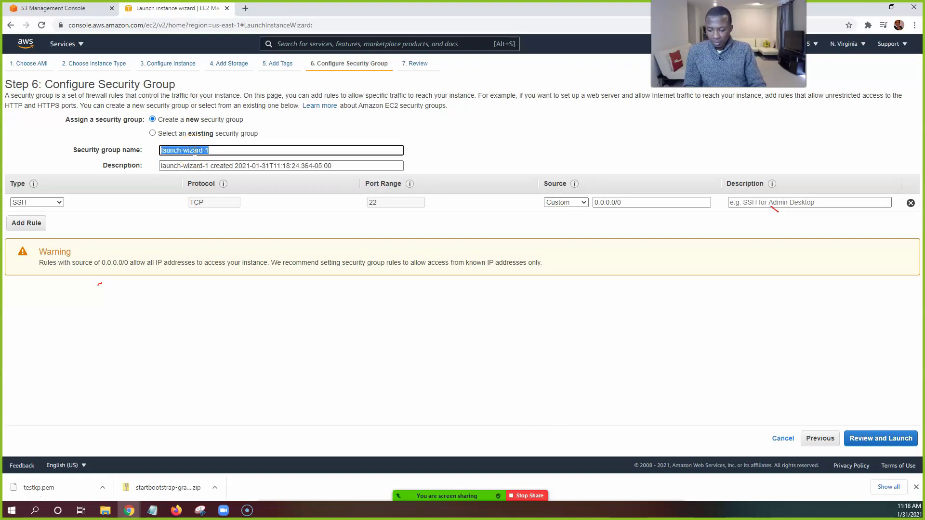
{"action": "type", "text": "test"}
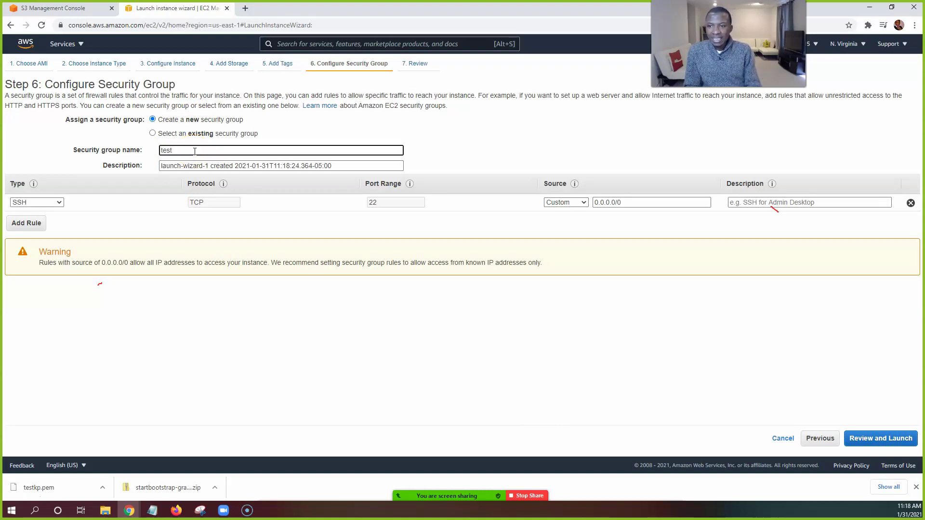
{"action": "type", "text": "customdoman"}
{"action": "key", "text": "BackSpace"}
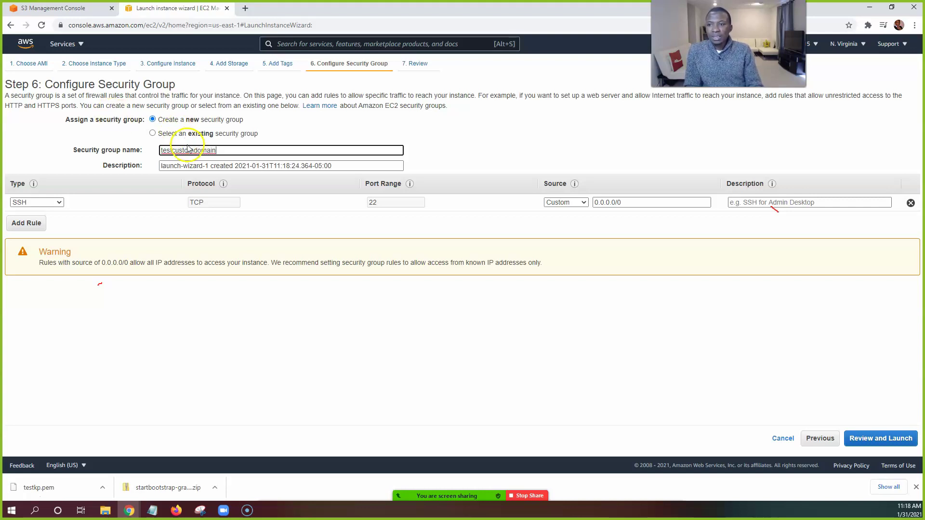
{"action": "left_click", "coordinate": [174, 166]}
{"action": "double_click", "coordinate": [177, 150]}
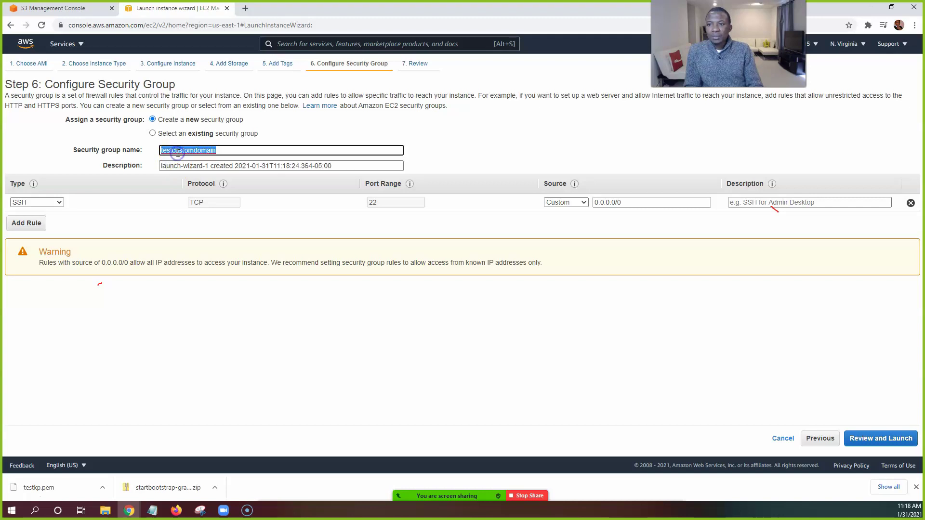
{"action": "key", "text": "ctrl+c"}
{"action": "triple_click", "coordinate": [181, 164]}
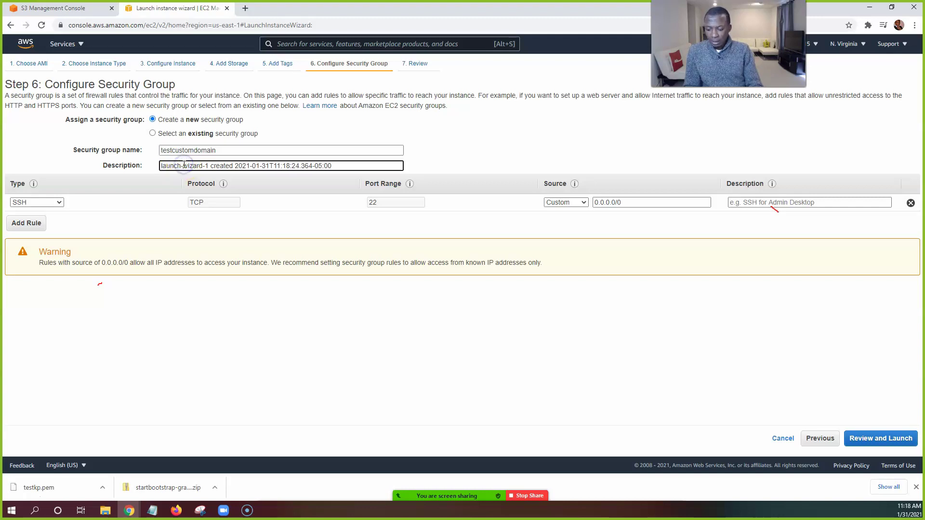
{"action": "key", "text": "ctrl+v"}
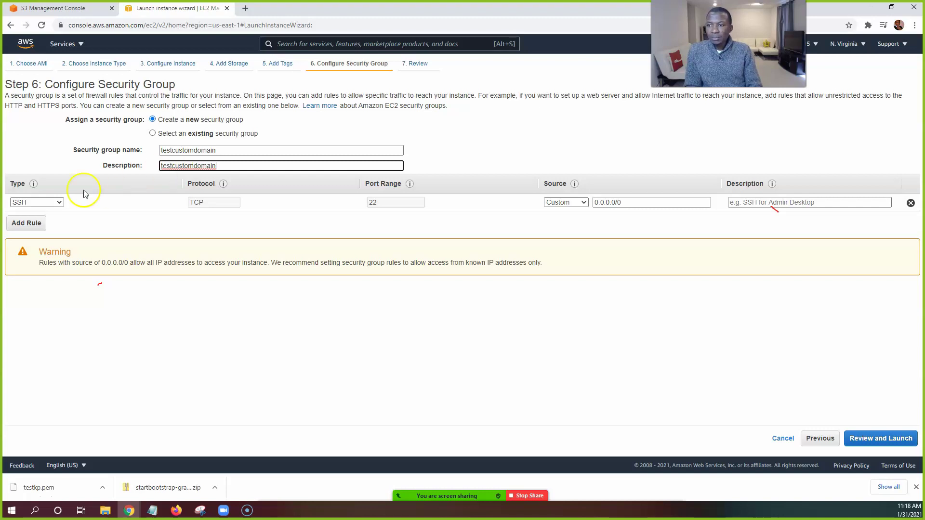
- Restrict the SSH rule's source to My IP and add an HTTP rule to the security group
{"action": "left_click", "coordinate": [578, 203]}
{"action": "left_click", "coordinate": [567, 228]}
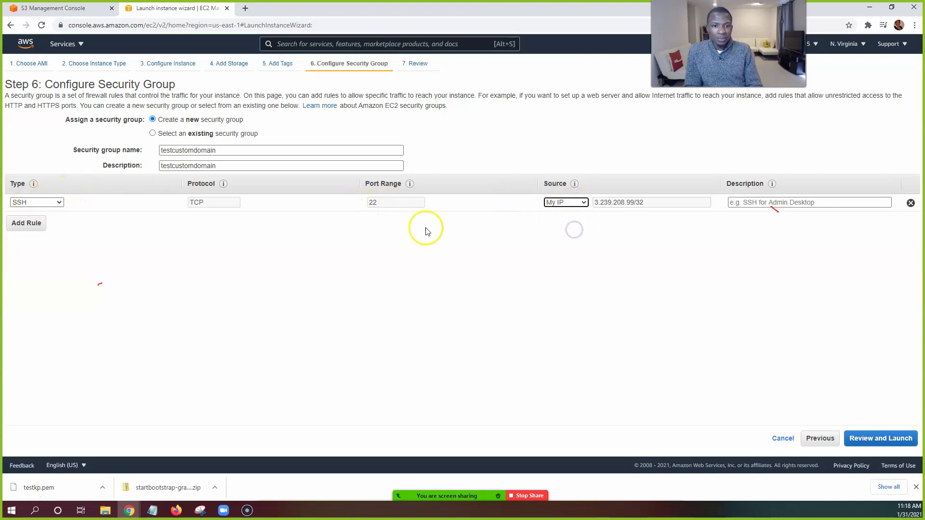
{"action": "left_click", "coordinate": [38, 224]}
{"action": "left_click", "coordinate": [39, 222]}
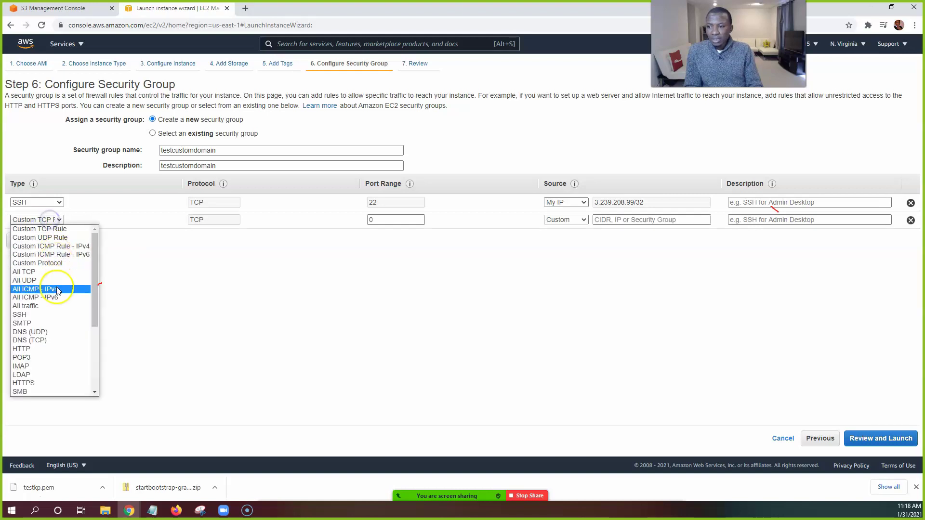
{"action": "left_click", "coordinate": [37, 348]}
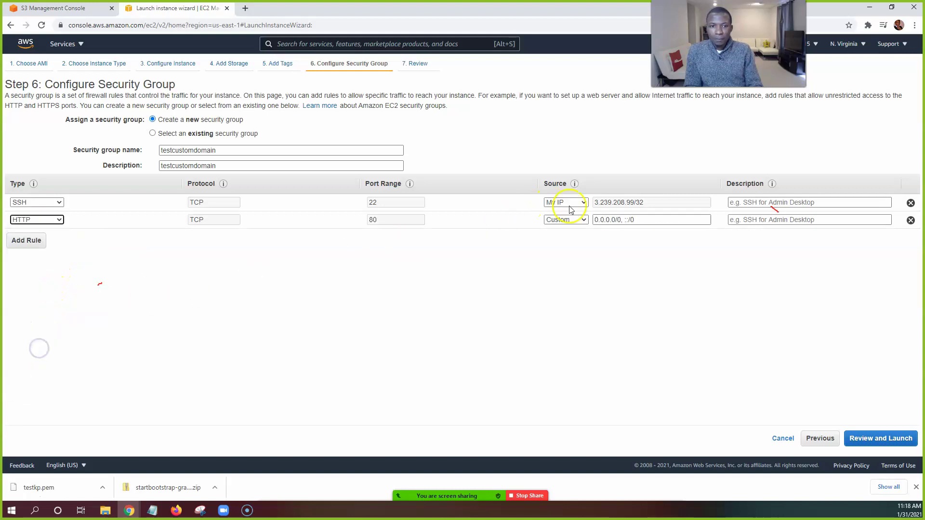
- Set the HTTP rule's source to Anywhere and add an HTTPS rule whose source is also Anywhere
{"action": "left_click", "coordinate": [582, 220]}
{"action": "left_click", "coordinate": [569, 238]}
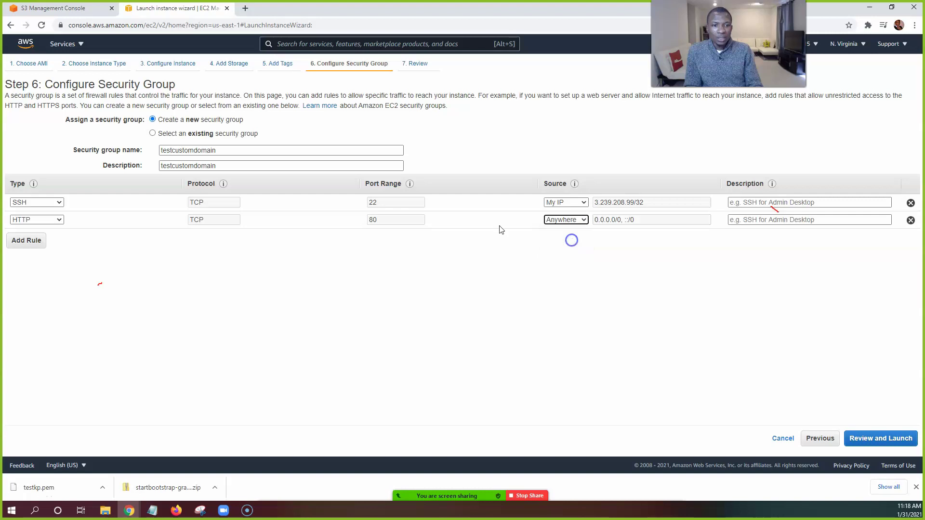
{"action": "left_click", "coordinate": [25, 241]}
{"action": "left_click", "coordinate": [25, 238]}
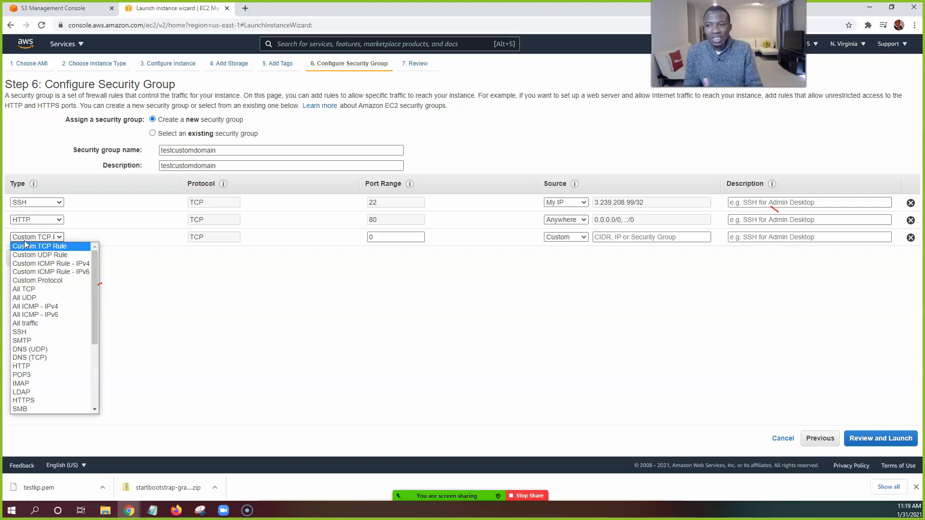
{"action": "left_click", "coordinate": [28, 238]}
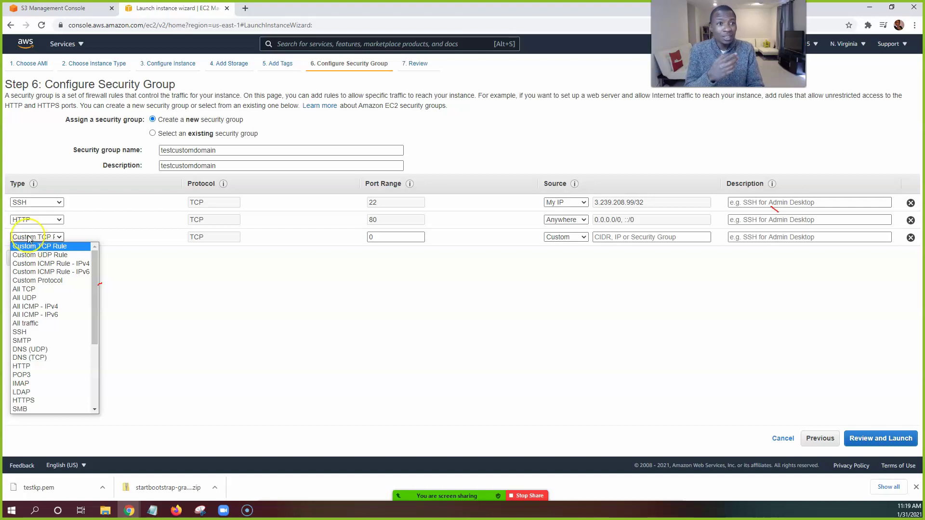
{"action": "scroll", "coordinate": [53, 299], "scroll_direction": "down", "scroll_amount": 5}
{"action": "left_click", "coordinate": [58, 303]}
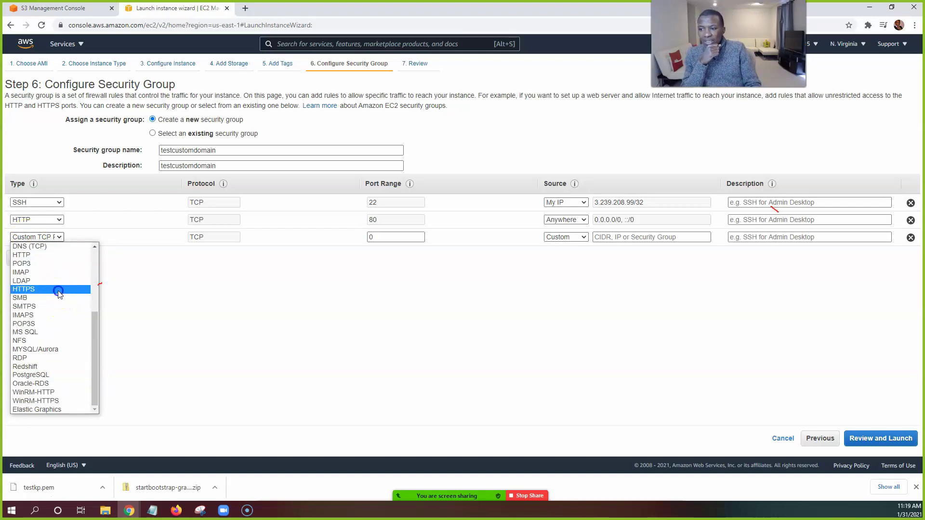
{"action": "left_click", "coordinate": [58, 291]}
{"action": "left_click", "coordinate": [583, 237]}
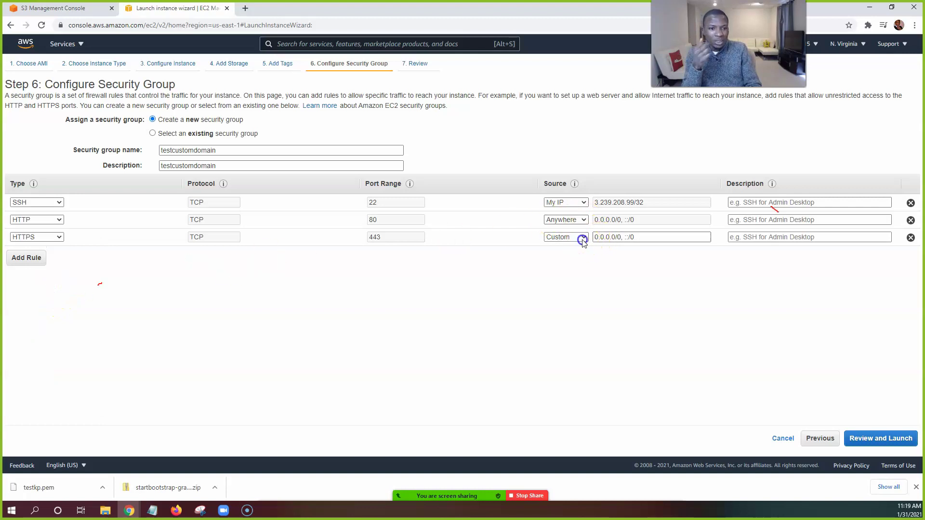
{"action": "left_click", "coordinate": [581, 256]}
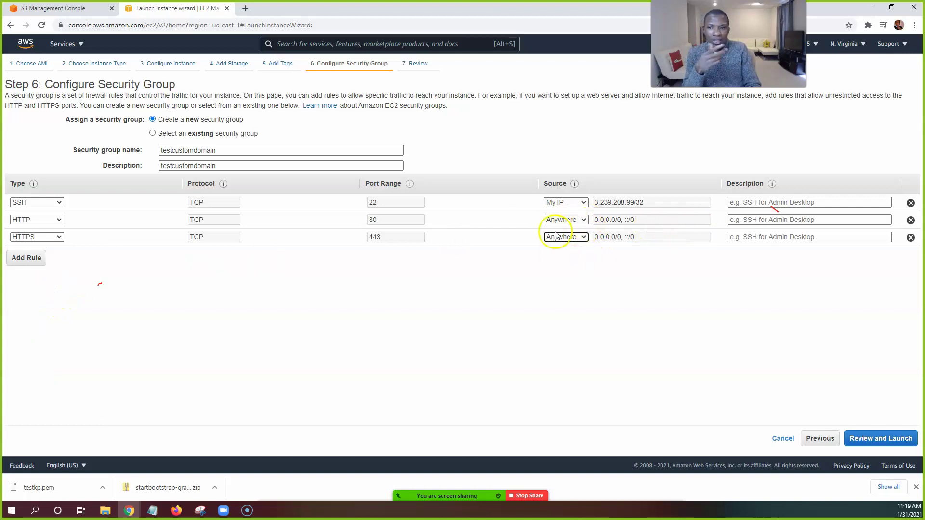
- Review the configuration and launch the instance with the existing testkp key pair, acknowledging access to its private key file
{"action": "left_click", "coordinate": [895, 439]}
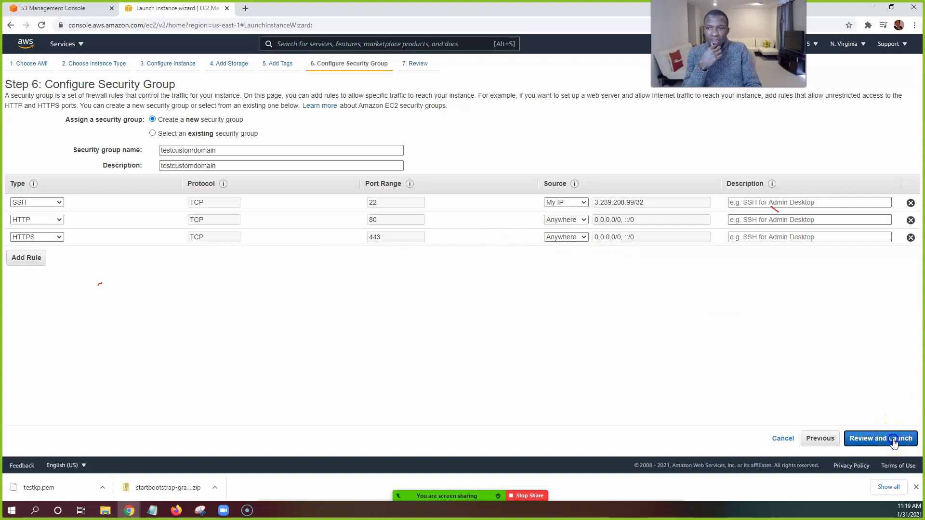
{"action": "scroll", "coordinate": [606, 285], "scroll_direction": "down", "scroll_amount": 1}
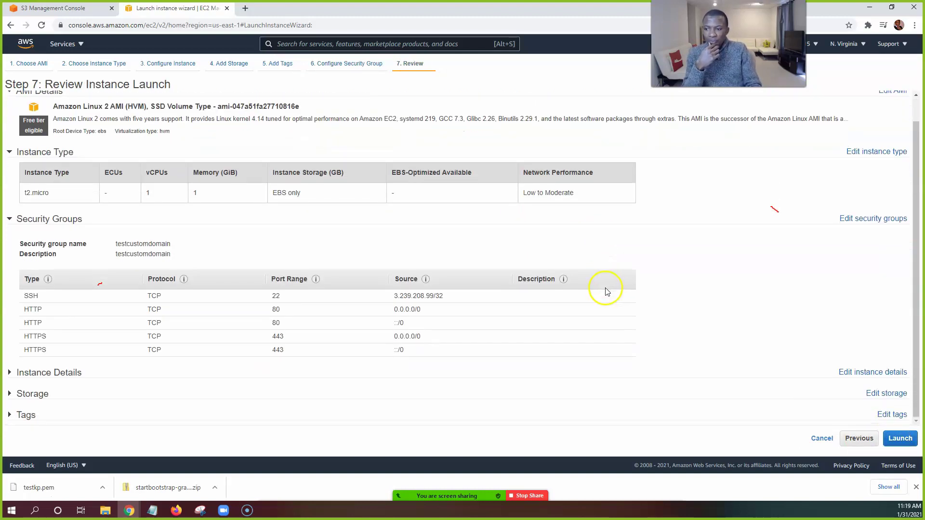
{"action": "left_click", "coordinate": [894, 439]}
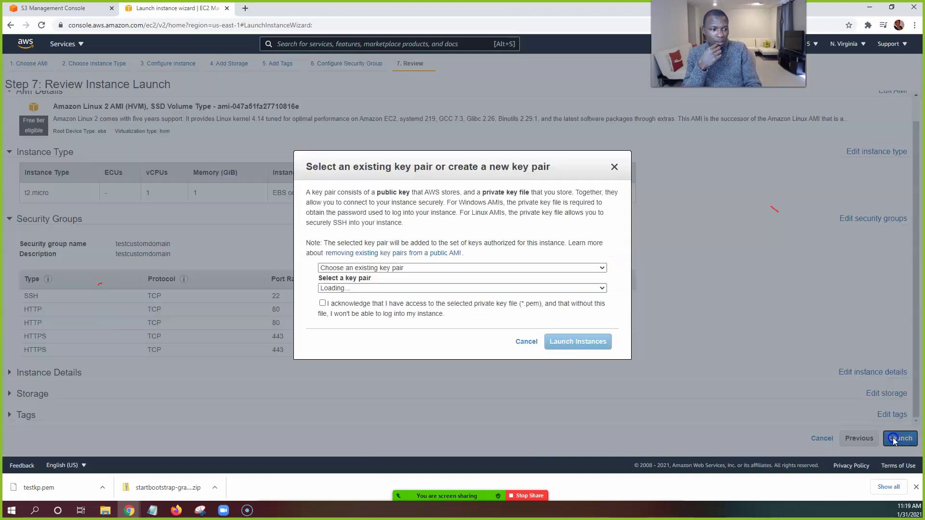
{"action": "left_click", "coordinate": [322, 303]}
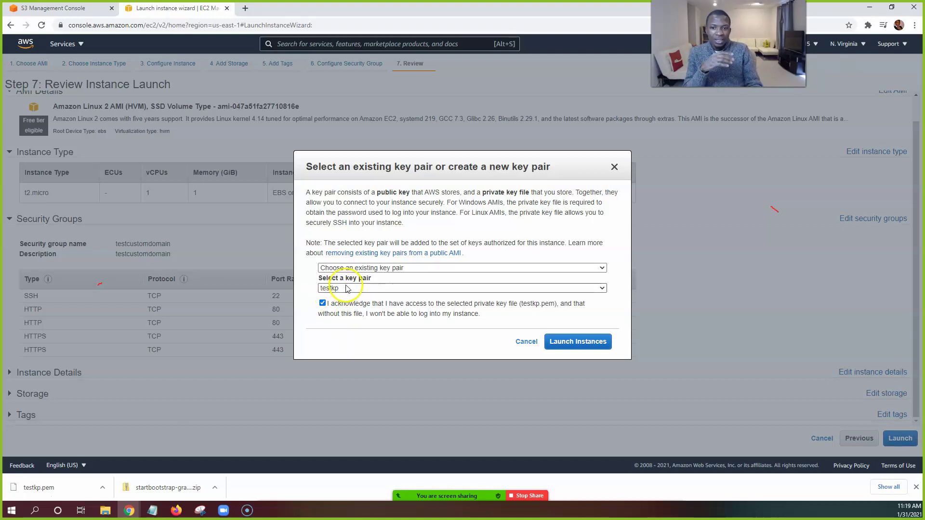
{"action": "left_click", "coordinate": [566, 342]}
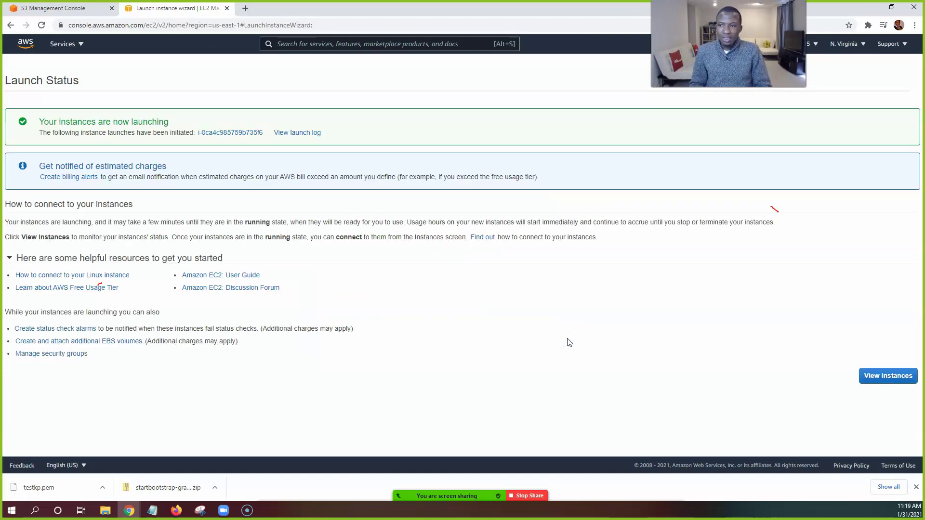
- Show the launched instance in the instances list, refresh its state, and duplicate that browser tab
{"action": "left_click", "coordinate": [211, 134]}
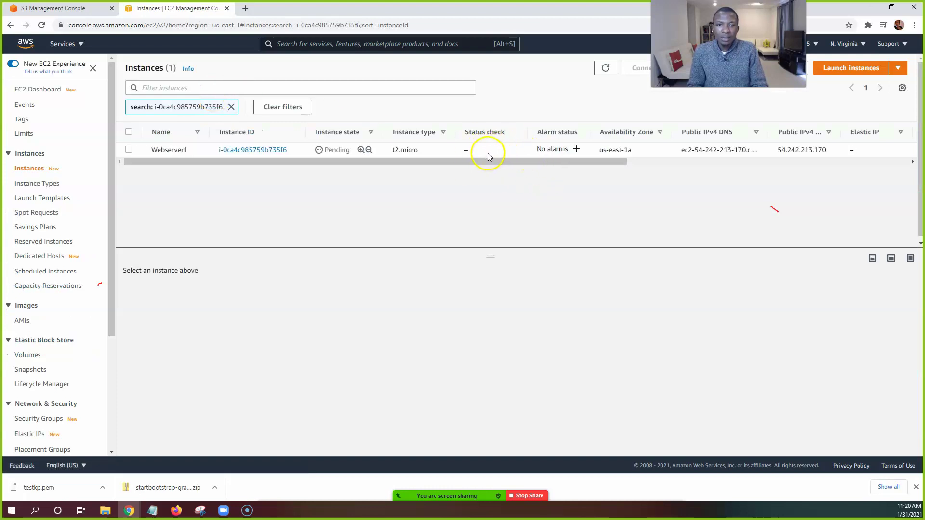
{"action": "left_click", "coordinate": [606, 69]}
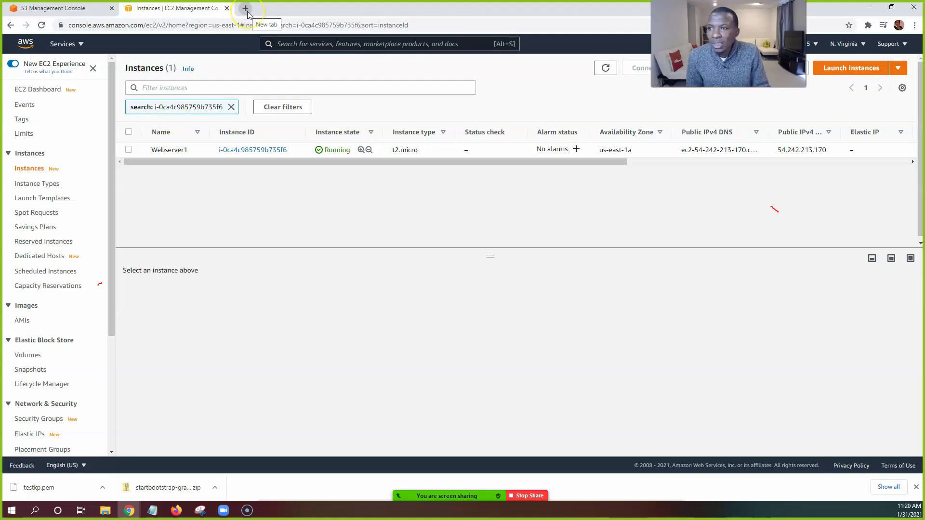
{"action": "right_click", "coordinate": [24, 44]}
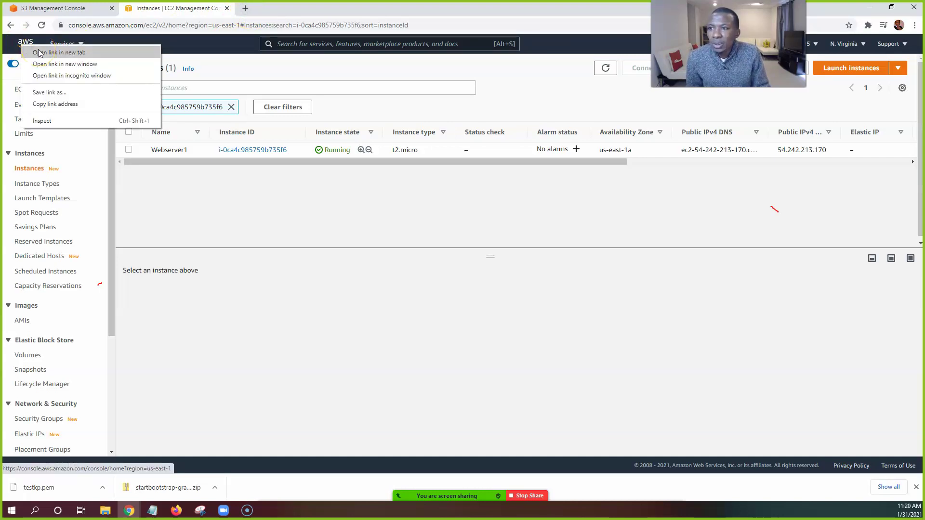
{"action": "right_click", "coordinate": [193, 8]}
{"action": "right_click", "coordinate": [194, 9]}
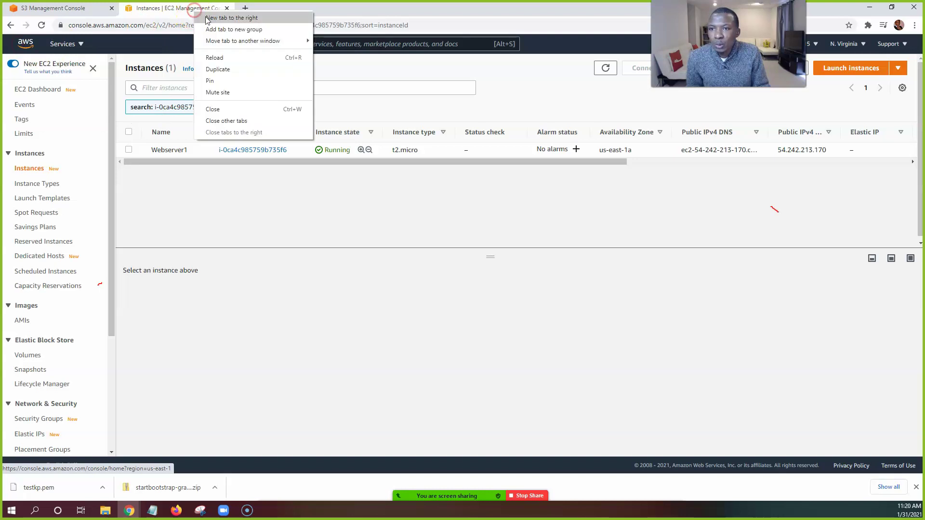
{"action": "left_click", "coordinate": [234, 71]}
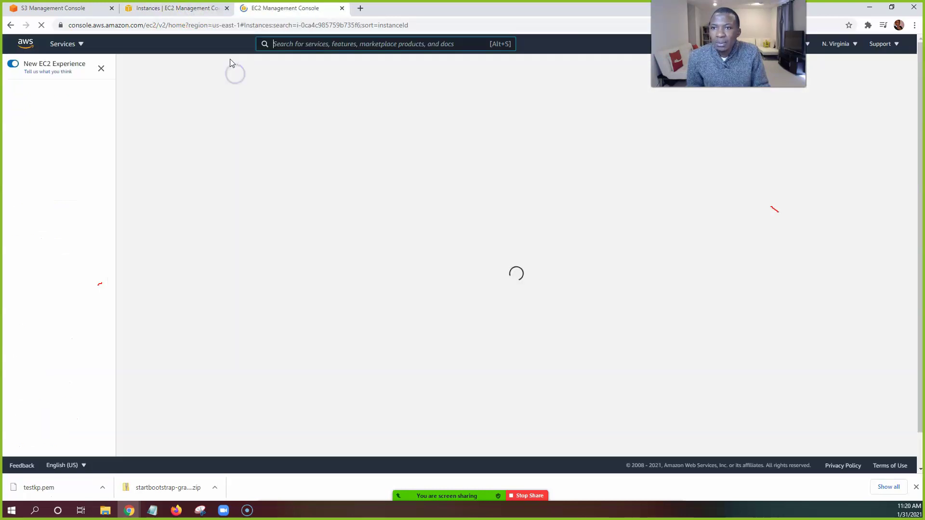
- Search the AWS services for Route 53
{"action": "left_click", "coordinate": [69, 45]}
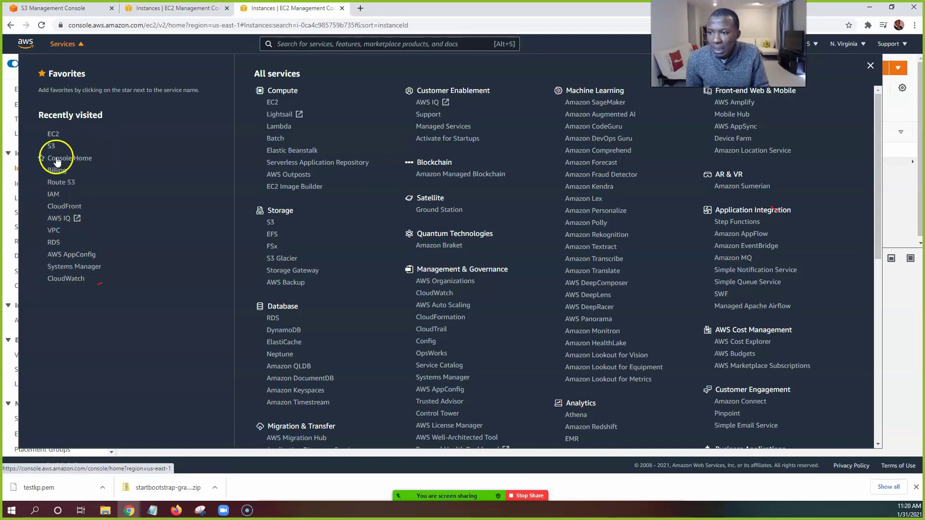
{"action": "left_click", "coordinate": [303, 51]}
{"action": "type", "text": "route 53"}
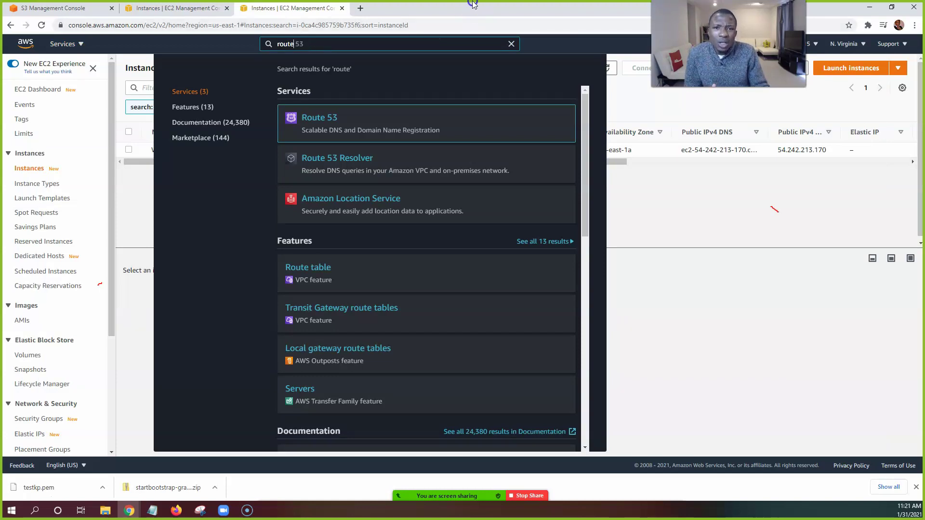
{"action": "left_click", "coordinate": [711, 258]}
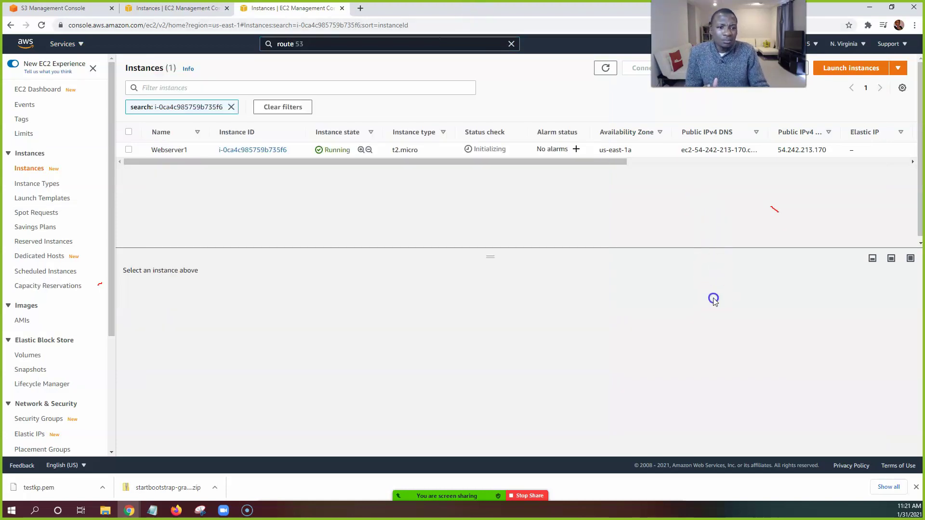
- Open the AWW online whiteboard in a new browser tab and start a blank drawing
{"action": "left_click", "coordinate": [360, 8]}
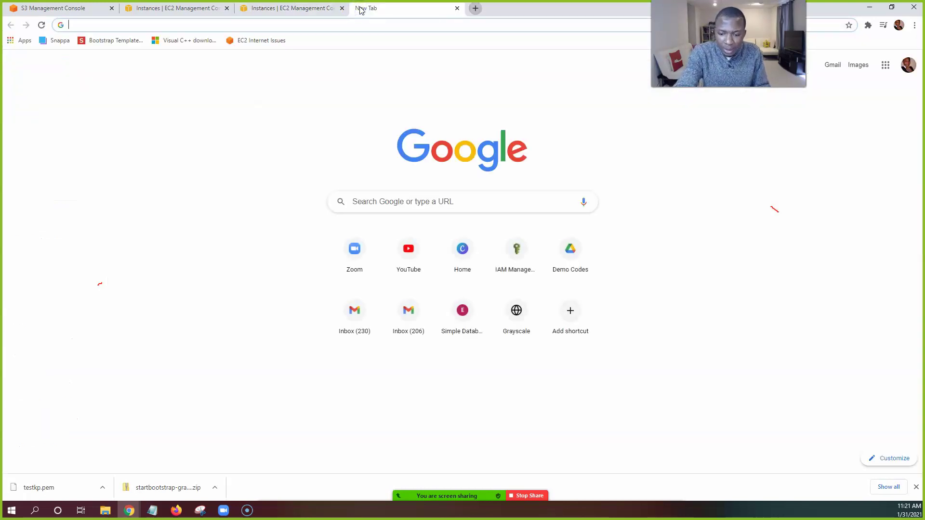
{"action": "type", "text": "whi"}
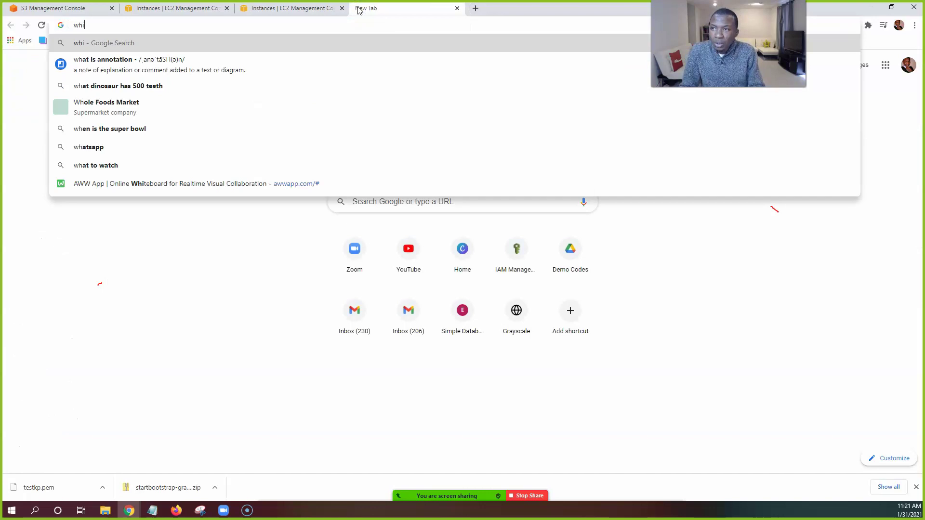
{"action": "key", "text": "BackSpace"}
{"action": "left_click", "coordinate": [207, 182]}
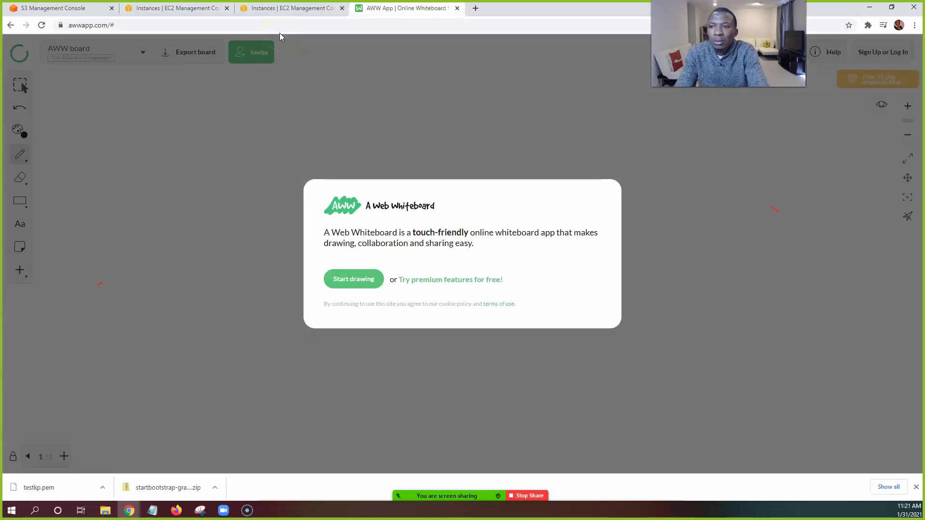
{"action": "left_click", "coordinate": [345, 281]}
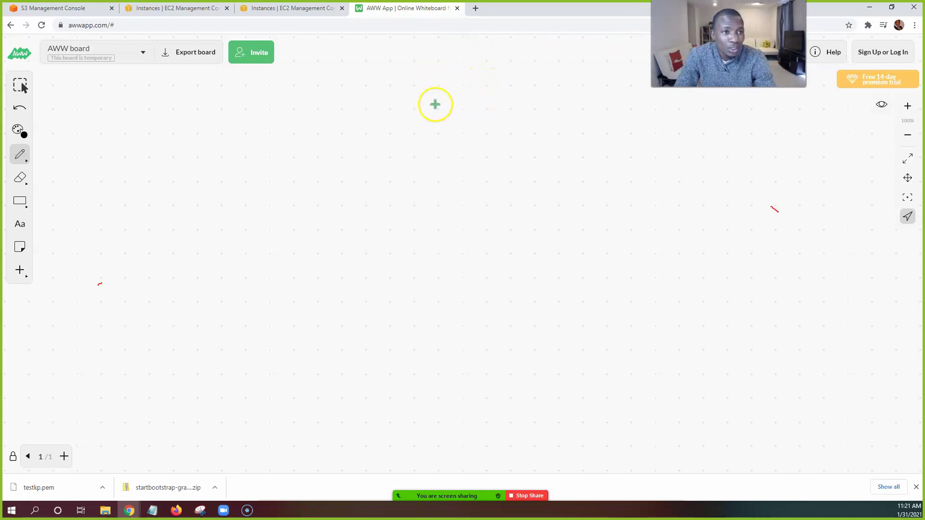
- Sketch a server box freehand with a horizontal band across its middle labelled EBS
{"action": "left_click", "coordinate": [283, 167]}
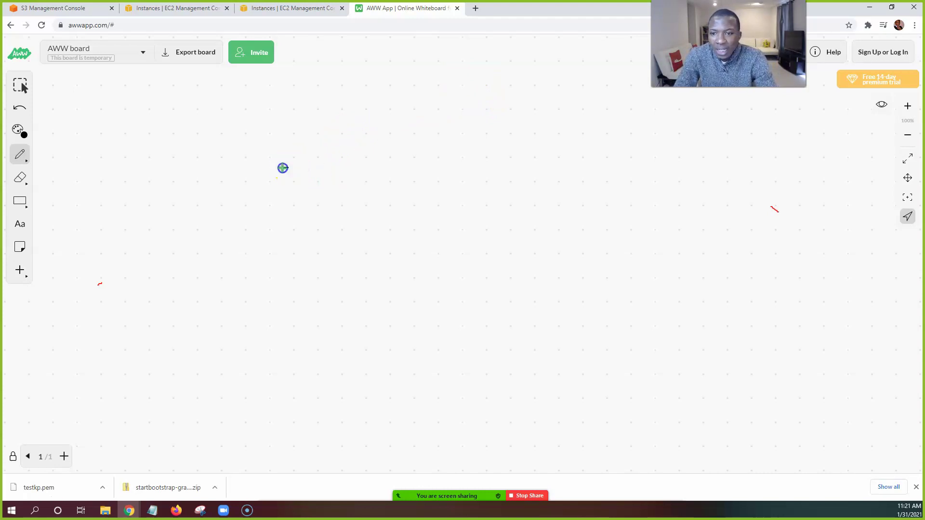
{"action": "mouse_move", "coordinate": [371, 247]}
{"action": "left_mouse_down"}
{"action": "mouse_move", "coordinate": [340, 301]}
{"action": "mouse_move", "coordinate": [278, 255]}
{"action": "left_mouse_up"}
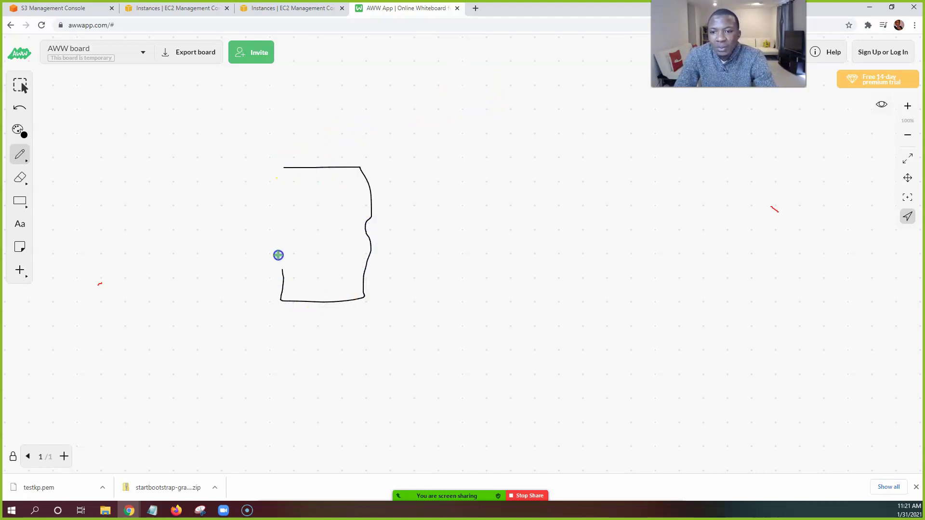
{"action": "left_click_drag", "start_coordinate": [278, 174], "coordinate": [284, 166]}
{"action": "left_click_drag", "start_coordinate": [273, 210], "coordinate": [394, 213]}
{"action": "left_click_drag", "start_coordinate": [279, 236], "coordinate": [404, 240]}
{"action": "left_click_drag", "start_coordinate": [319, 232], "coordinate": [336, 233]}
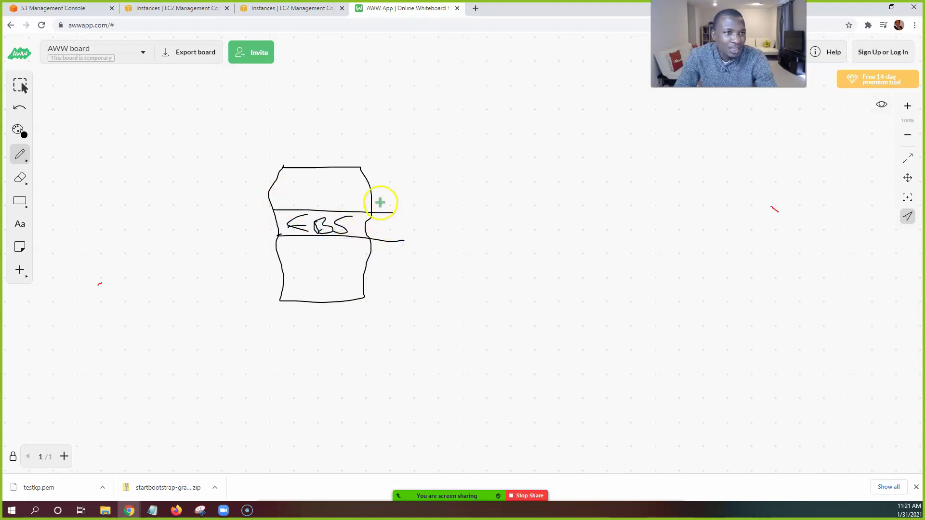
- Frame the server box as availability zone AZ1a and enclose that in a larger region frame labelled N.V
{"action": "mouse_move", "coordinate": [248, 140]}
{"action": "left_mouse_down"}
{"action": "mouse_move", "coordinate": [425, 212]}
{"action": "mouse_move", "coordinate": [395, 403]}
{"action": "mouse_move", "coordinate": [256, 351]}
{"action": "mouse_move", "coordinate": [234, 180]}
{"action": "mouse_move", "coordinate": [242, 141]}
{"action": "mouse_move", "coordinate": [283, 139]}
{"action": "mouse_move", "coordinate": [264, 117]}
{"action": "mouse_move", "coordinate": [256, 123]}
{"action": "mouse_move", "coordinate": [282, 128]}
{"action": "left_mouse_up"}
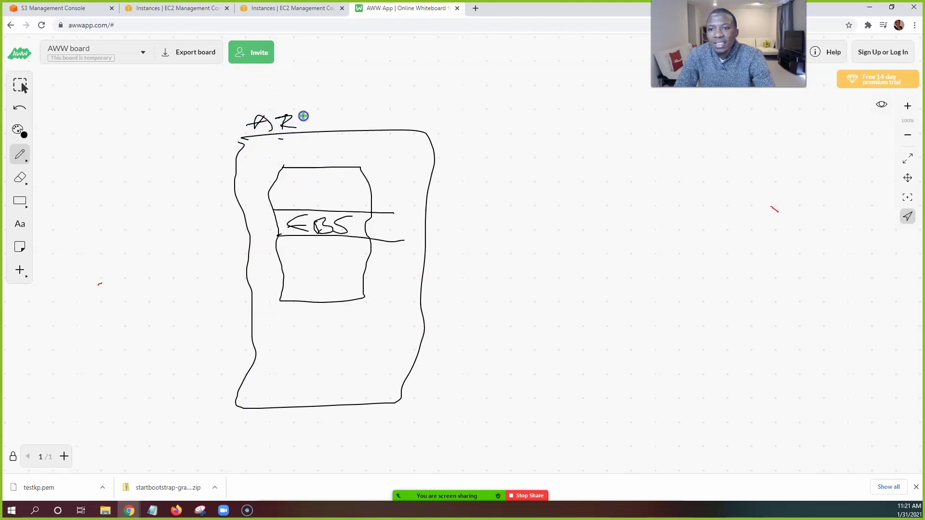
{"action": "left_click_drag", "start_coordinate": [320, 122], "coordinate": [324, 127]}
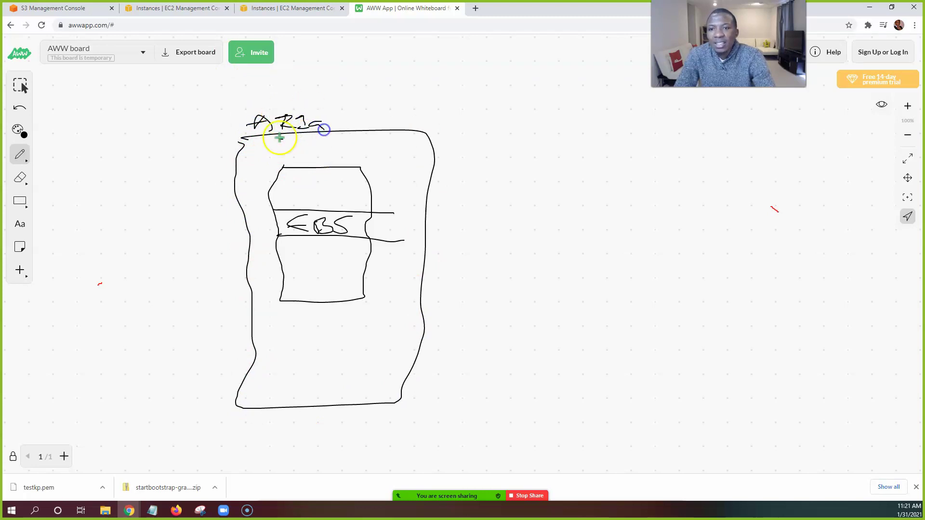
{"action": "mouse_move", "coordinate": [182, 93]}
{"action": "left_mouse_down"}
{"action": "mouse_move", "coordinate": [512, 109]}
{"action": "mouse_move", "coordinate": [730, 172]}
{"action": "mouse_move", "coordinate": [727, 345]}
{"action": "mouse_move", "coordinate": [585, 405]}
{"action": "mouse_move", "coordinate": [266, 417]}
{"action": "mouse_move", "coordinate": [169, 362]}
{"action": "mouse_move", "coordinate": [196, 193]}
{"action": "left_mouse_up"}
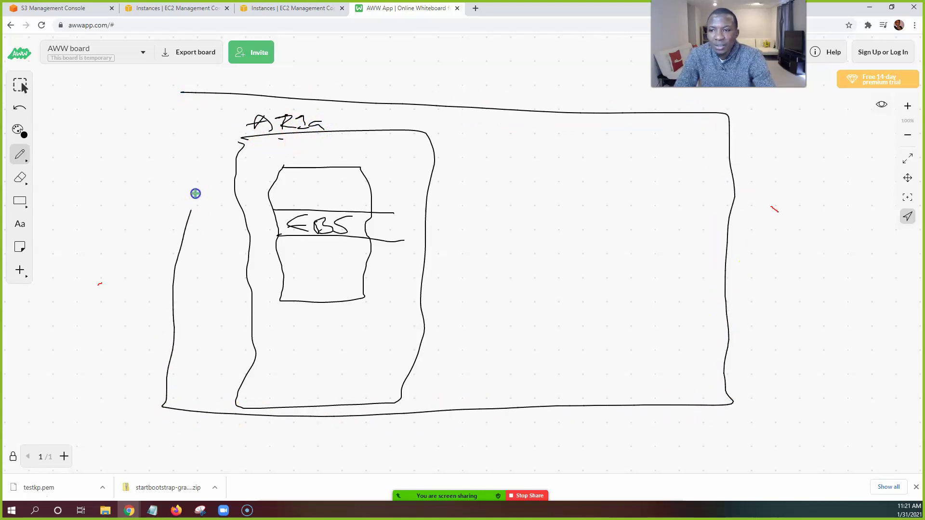
{"action": "left_click_drag", "start_coordinate": [182, 92], "coordinate": [183, 92]}
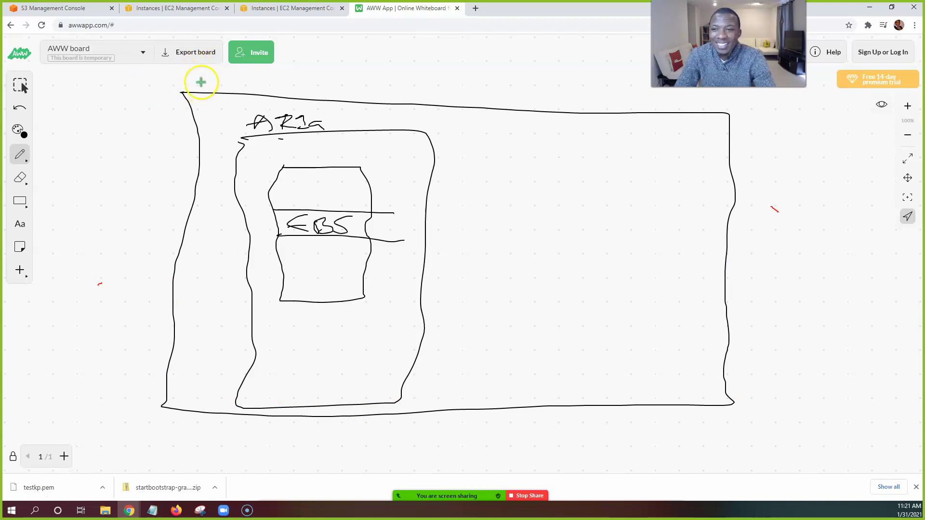
{"action": "left_click_drag", "start_coordinate": [234, 81], "coordinate": [252, 77]}
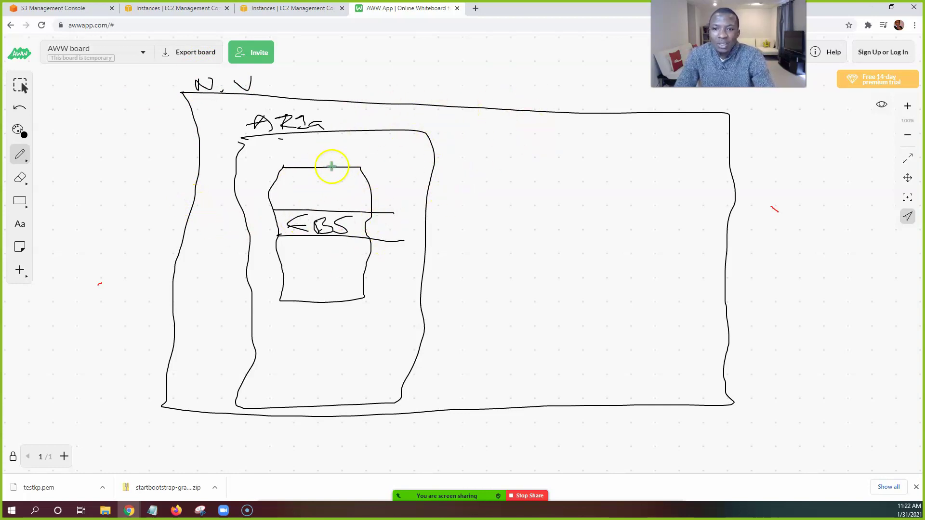
- Label the server box EC2 followed by a dashed trail, and sketch a laptop outside the region frame
{"action": "left_click_drag", "start_coordinate": [299, 152], "coordinate": [295, 161]}
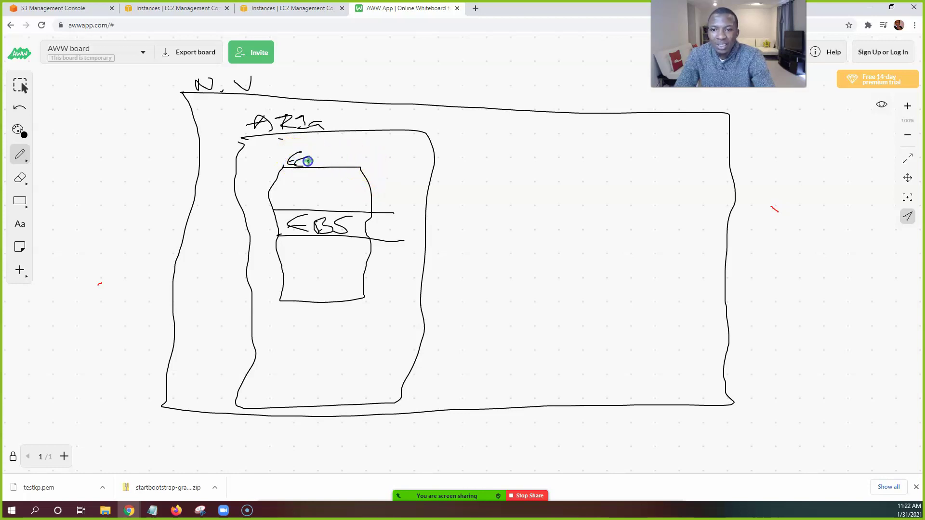
{"action": "left_click_drag", "start_coordinate": [373, 161], "coordinate": [464, 157]}
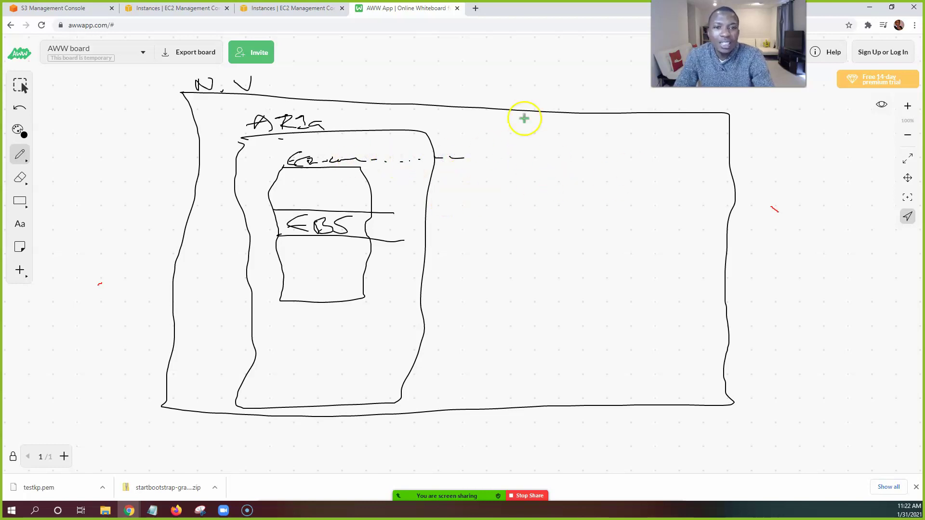
{"action": "mouse_move", "coordinate": [805, 178]}
{"action": "left_mouse_down"}
{"action": "mouse_move", "coordinate": [849, 219]}
{"action": "mouse_move", "coordinate": [811, 173]}
{"action": "left_mouse_up"}
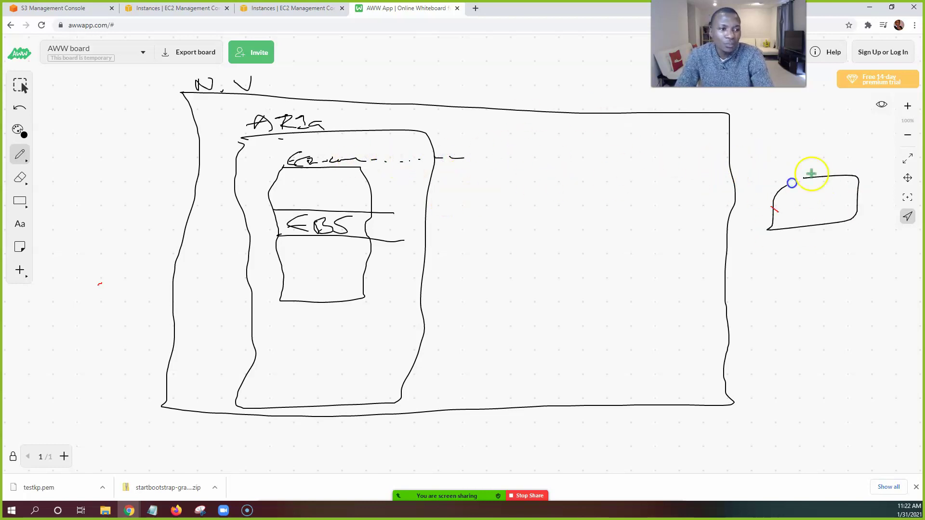
{"action": "mouse_move", "coordinate": [866, 220]}
{"action": "left_mouse_down"}
{"action": "mouse_move", "coordinate": [750, 258]}
{"action": "mouse_move", "coordinate": [776, 229]}
{"action": "left_mouse_up"}
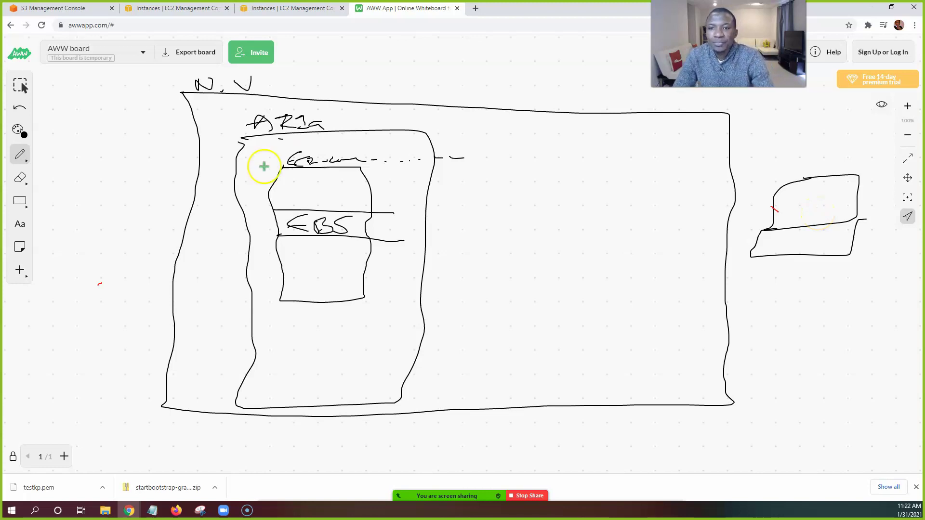
- Draw a frame around the server box inside AZ1a, label it Public Subnet, and circle the EC2 address trail
{"action": "mouse_move", "coordinate": [248, 160]}
{"action": "left_mouse_down"}
{"action": "mouse_move", "coordinate": [377, 150]}
{"action": "mouse_move", "coordinate": [385, 240]}
{"action": "left_mouse_up"}
{"action": "left_click_drag", "start_coordinate": [375, 285], "coordinate": [294, 326]}
{"action": "left_click_drag", "start_coordinate": [257, 254], "coordinate": [248, 159]}
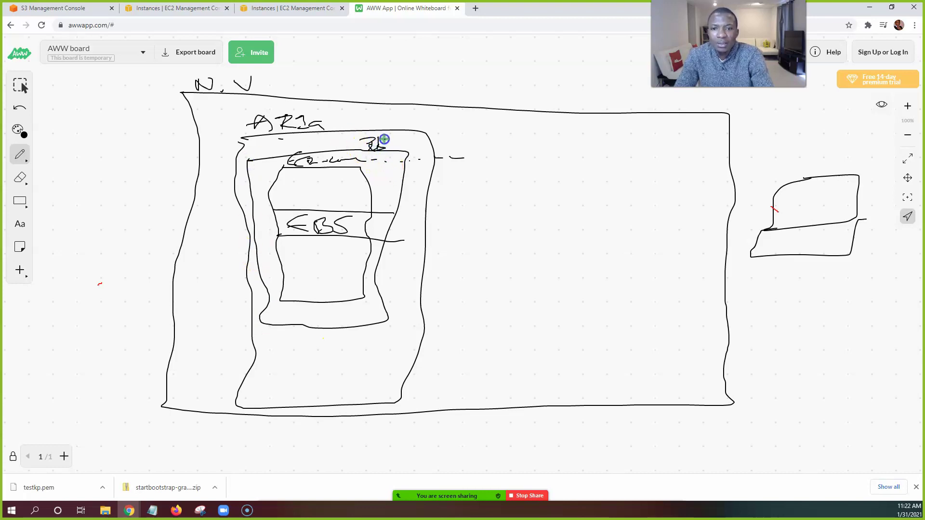
{"action": "left_click_drag", "start_coordinate": [394, 140], "coordinate": [457, 152]}
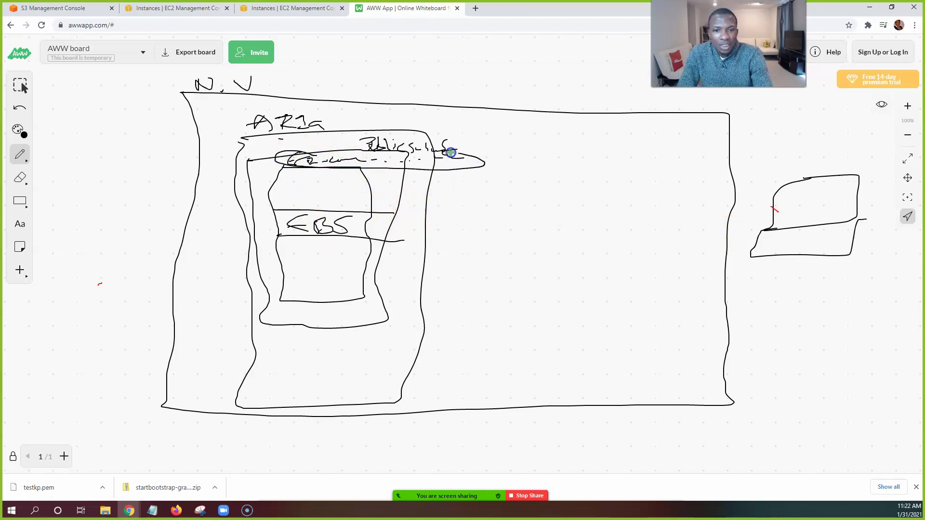
{"action": "mouse_move", "coordinate": [282, 154]}
{"action": "left_mouse_down"}
{"action": "mouse_move", "coordinate": [379, 165]}
{"action": "mouse_move", "coordinate": [397, 177]}
{"action": "mouse_move", "coordinate": [459, 165]}
{"action": "mouse_move", "coordinate": [470, 149]}
{"action": "mouse_move", "coordinate": [442, 143]}
{"action": "mouse_move", "coordinate": [364, 160]}
{"action": "left_mouse_up"}
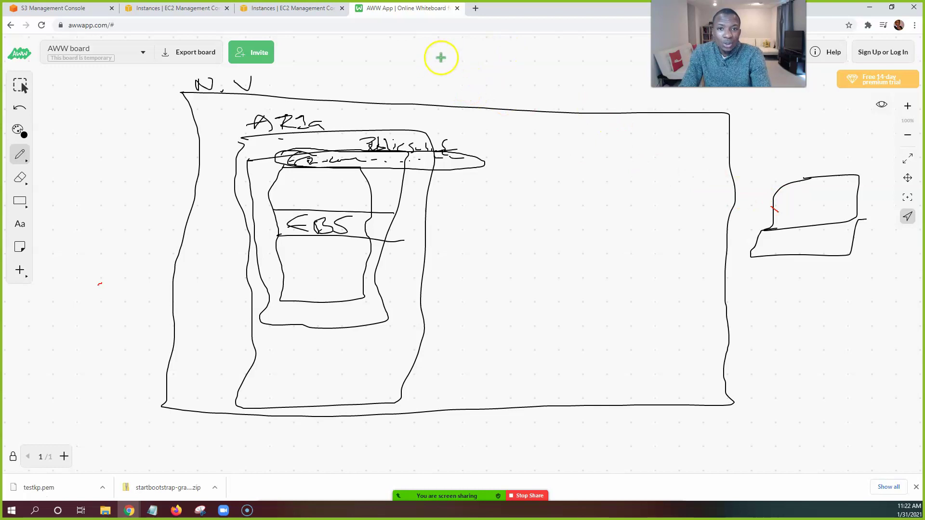
- Write Route53 above the region frame and the domain customname.com beside it on the whiteboard
{"action": "left_click_drag", "start_coordinate": [472, 72], "coordinate": [486, 76]}
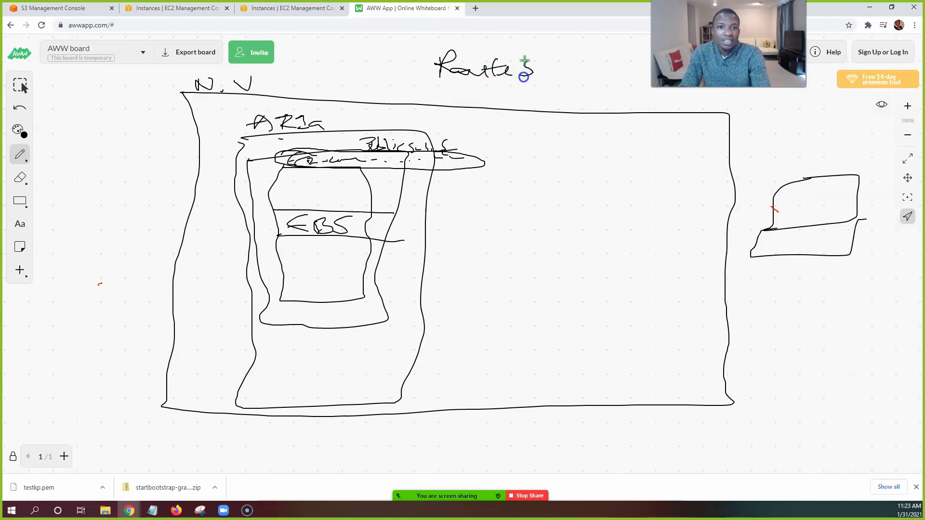
{"action": "left_click_drag", "start_coordinate": [543, 70], "coordinate": [521, 77]}
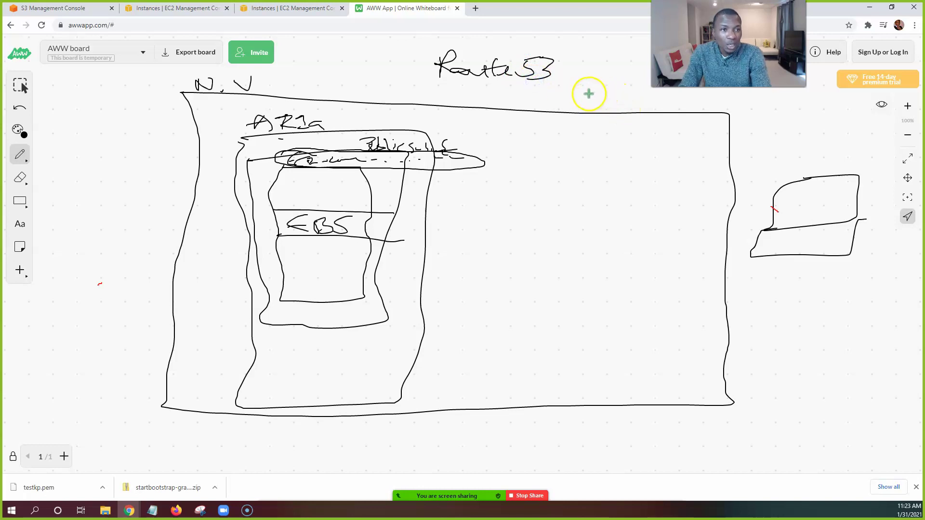
{"action": "left_click_drag", "start_coordinate": [603, 90], "coordinate": [594, 102]}
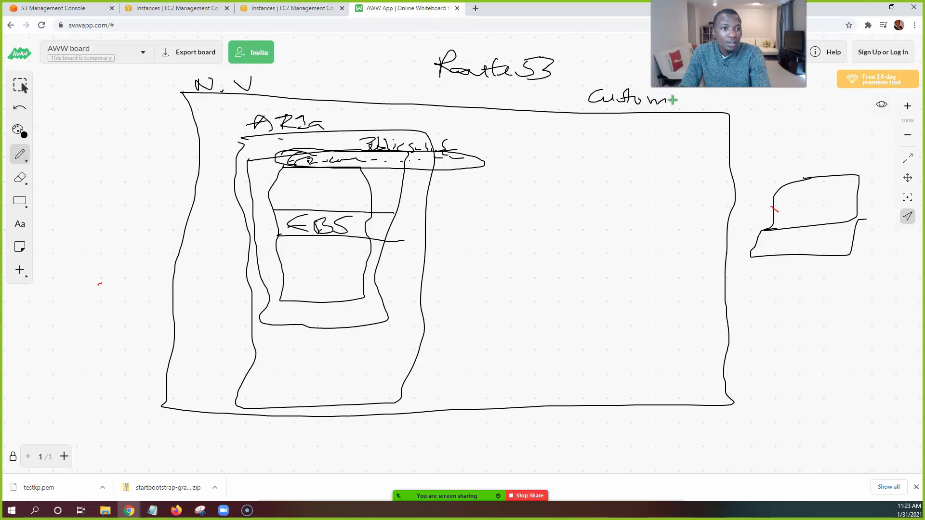
{"action": "left_click_drag", "start_coordinate": [708, 105], "coordinate": [714, 103]}
{"action": "left_click_drag", "start_coordinate": [721, 103], "coordinate": [725, 103]}
{"action": "left_click_drag", "start_coordinate": [742, 98], "coordinate": [743, 106]}
{"action": "left_click_drag", "start_coordinate": [751, 101], "coordinate": [755, 105]}
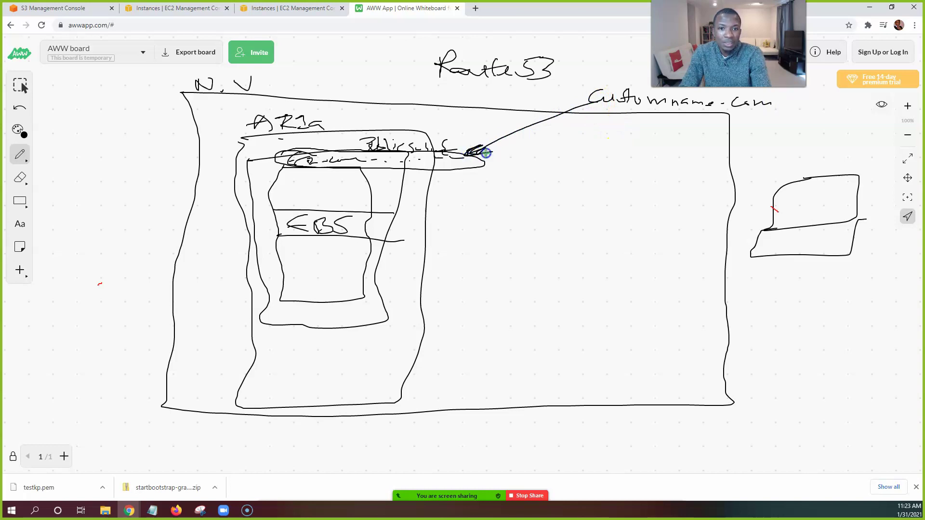
- Link customname.com to the EC2 address with a bold arrow, and sketch three boxed stick figures above the laptop
{"action": "left_click_drag", "start_coordinate": [499, 149], "coordinate": [462, 152]}
{"action": "left_click_drag", "start_coordinate": [553, 121], "coordinate": [597, 100]}
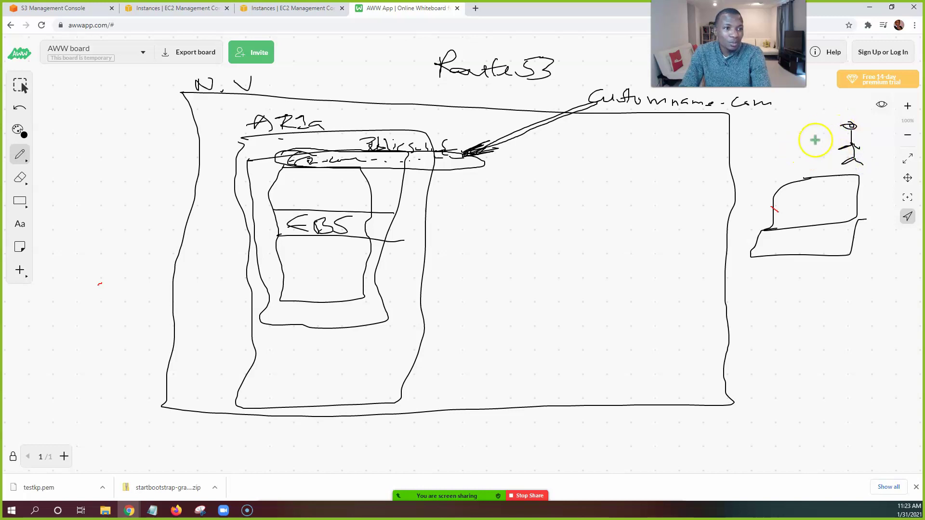
{"action": "left_click_drag", "start_coordinate": [811, 133], "coordinate": [820, 129]}
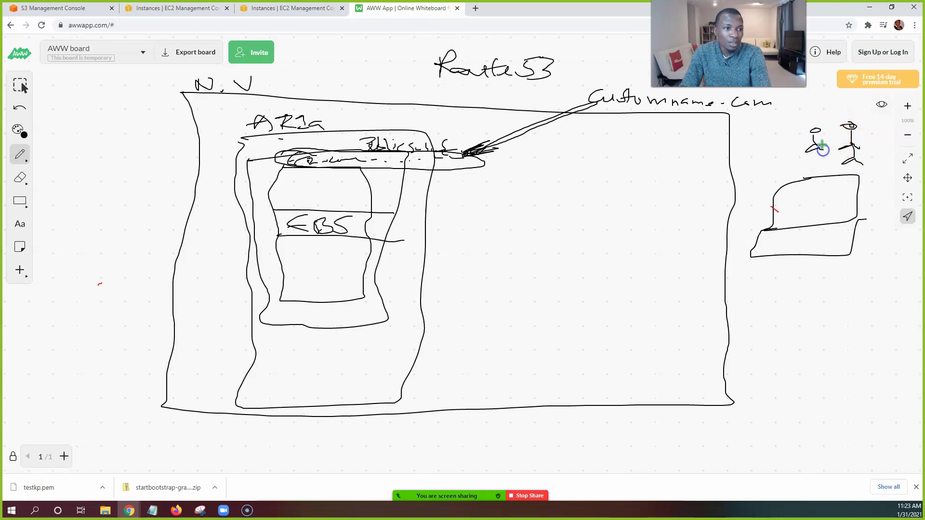
{"action": "left_click_drag", "start_coordinate": [808, 166], "coordinate": [831, 160]}
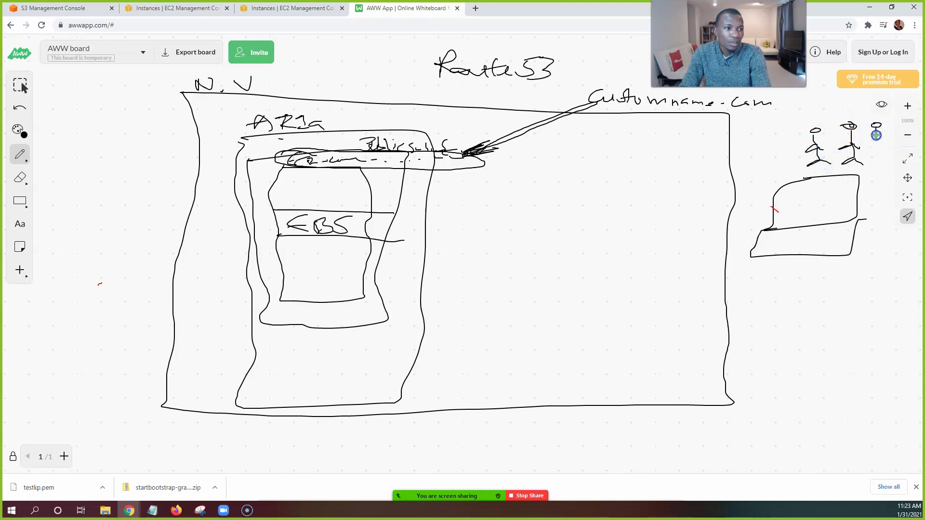
{"action": "left_click_drag", "start_coordinate": [802, 119], "coordinate": [815, 118]}
{"action": "left_click_drag", "start_coordinate": [887, 164], "coordinate": [847, 168]}
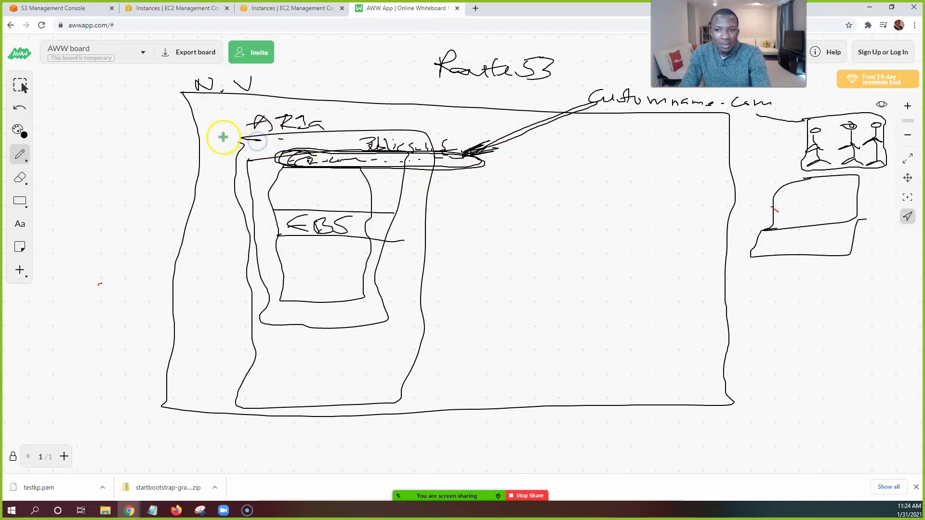
- Draw a large frame inside the N.V region spanning the availability zone and label it Default VPC
{"action": "left_click_drag", "start_coordinate": [436, 134], "coordinate": [571, 135]}
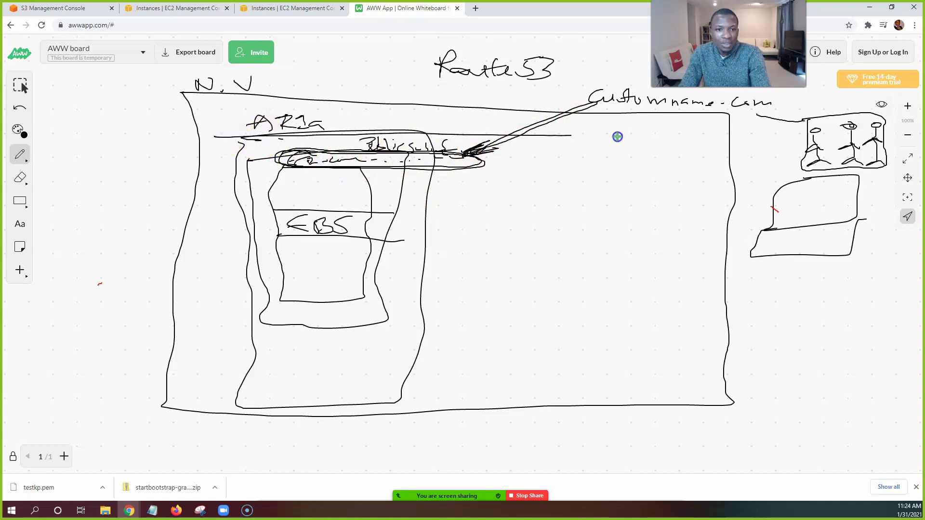
{"action": "mouse_move", "coordinate": [678, 363]}
{"action": "left_mouse_down"}
{"action": "mouse_move", "coordinate": [254, 372]}
{"action": "mouse_move", "coordinate": [226, 337]}
{"action": "mouse_move", "coordinate": [225, 232]}
{"action": "left_mouse_up"}
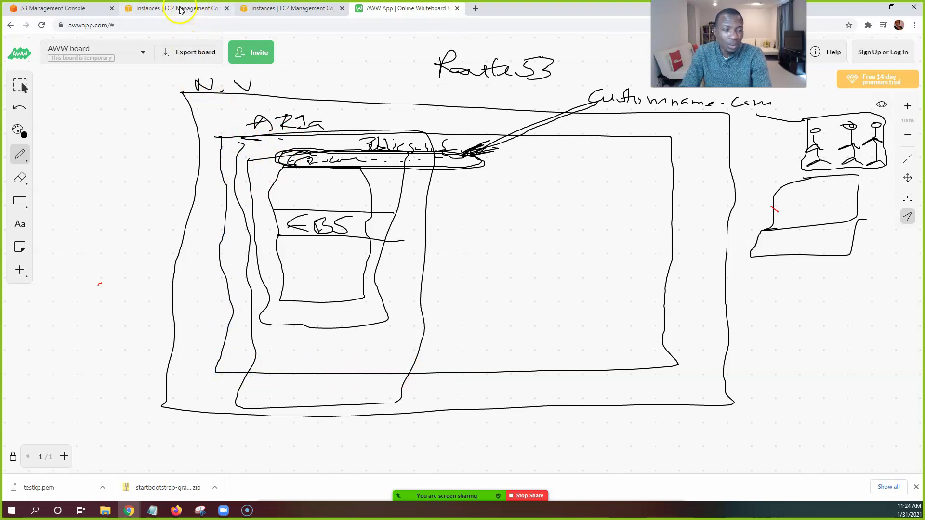
{"action": "left_click_drag", "start_coordinate": [595, 124], "coordinate": [587, 132]}
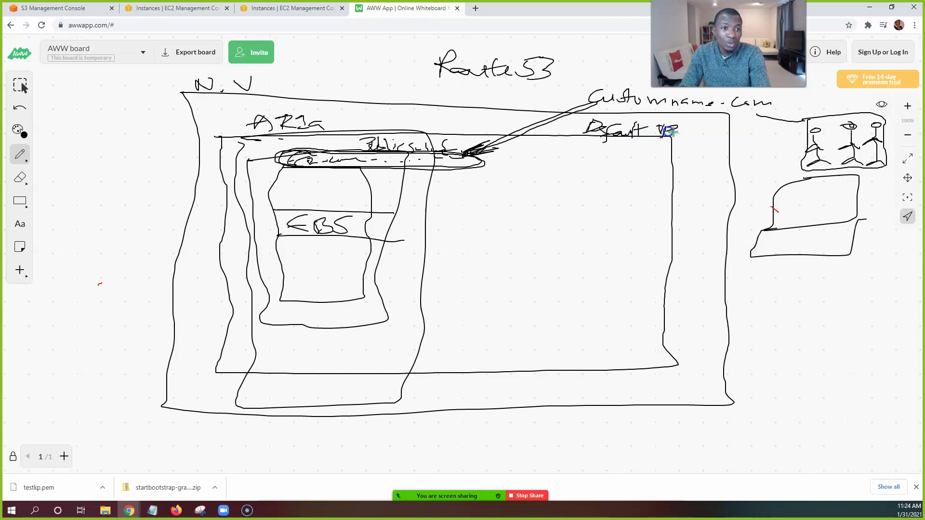
{"action": "left_click_drag", "start_coordinate": [688, 126], "coordinate": [677, 132]}
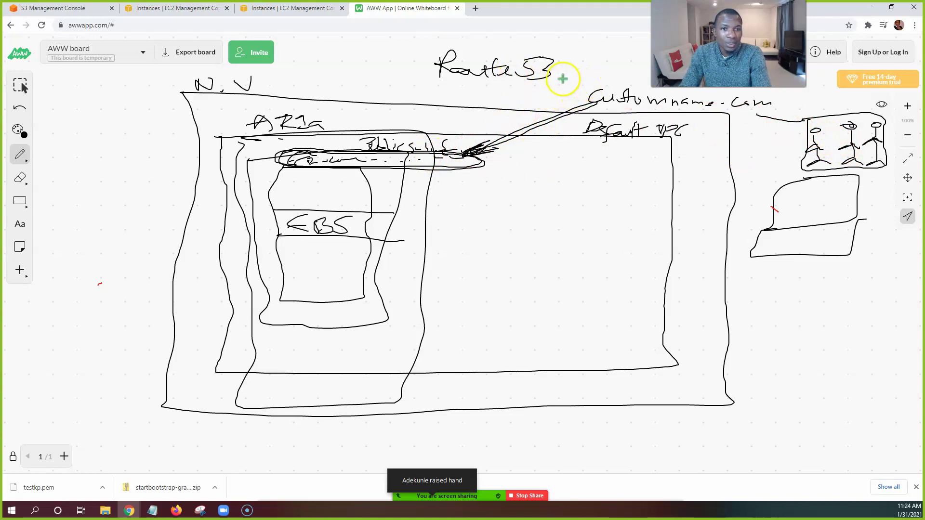
- Draw an arrow from Route53 to customname.com, outline both labels, and jot the start of an IP address, 192, under Route53
{"action": "left_click_drag", "start_coordinate": [554, 77], "coordinate": [591, 98]}
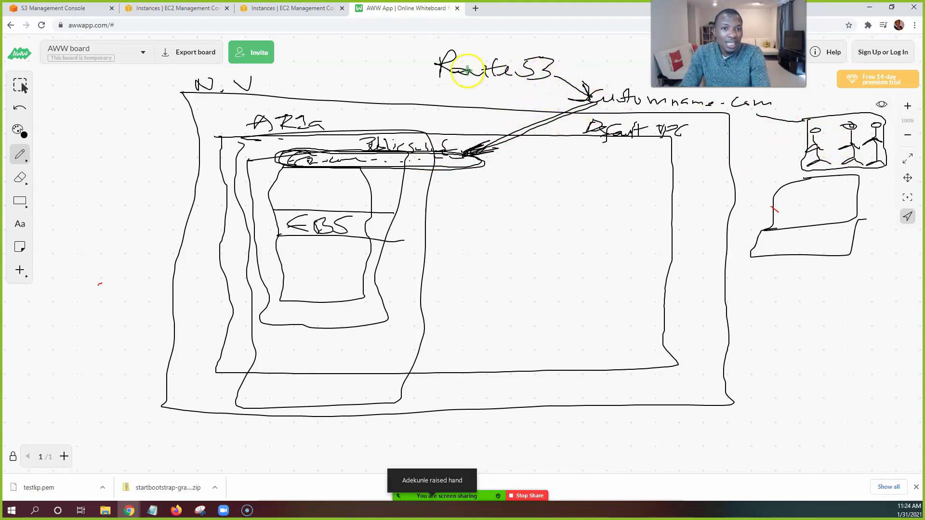
{"action": "mouse_move", "coordinate": [437, 50]}
{"action": "left_mouse_down"}
{"action": "mouse_move", "coordinate": [464, 45]}
{"action": "mouse_move", "coordinate": [571, 67]}
{"action": "mouse_move", "coordinate": [458, 89]}
{"action": "mouse_move", "coordinate": [430, 62]}
{"action": "mouse_move", "coordinate": [444, 45]}
{"action": "left_mouse_up"}
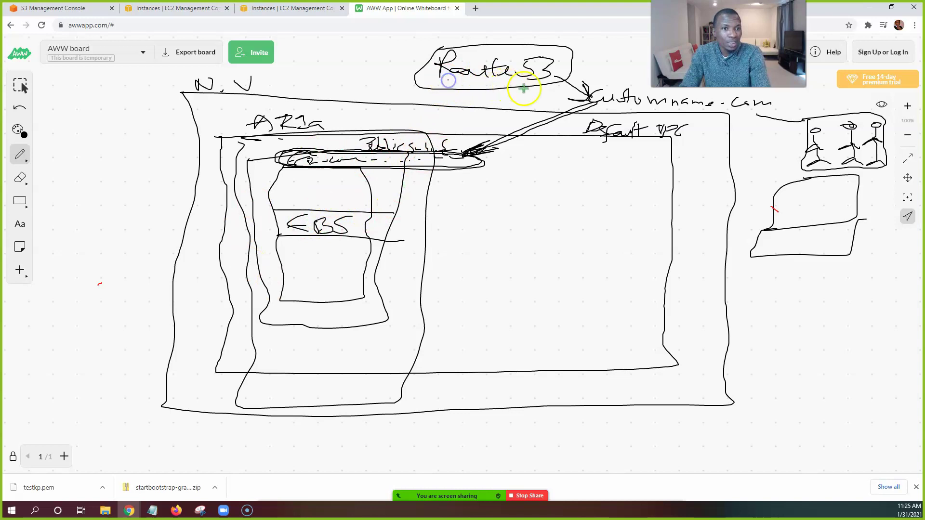
{"action": "mouse_move", "coordinate": [623, 107]}
{"action": "left_mouse_down"}
{"action": "mouse_move", "coordinate": [784, 100]}
{"action": "mouse_move", "coordinate": [608, 88]}
{"action": "left_mouse_up"}
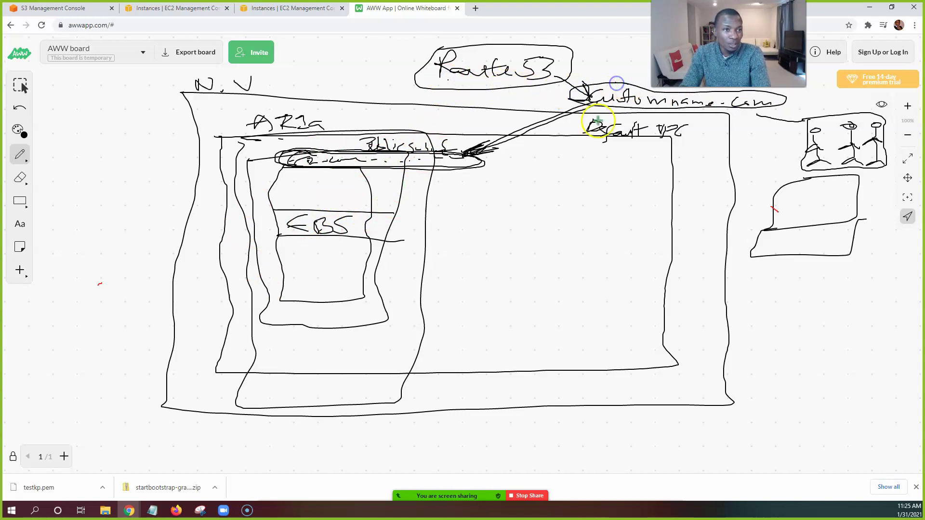
{"action": "left_click_drag", "start_coordinate": [449, 80], "coordinate": [493, 86]}
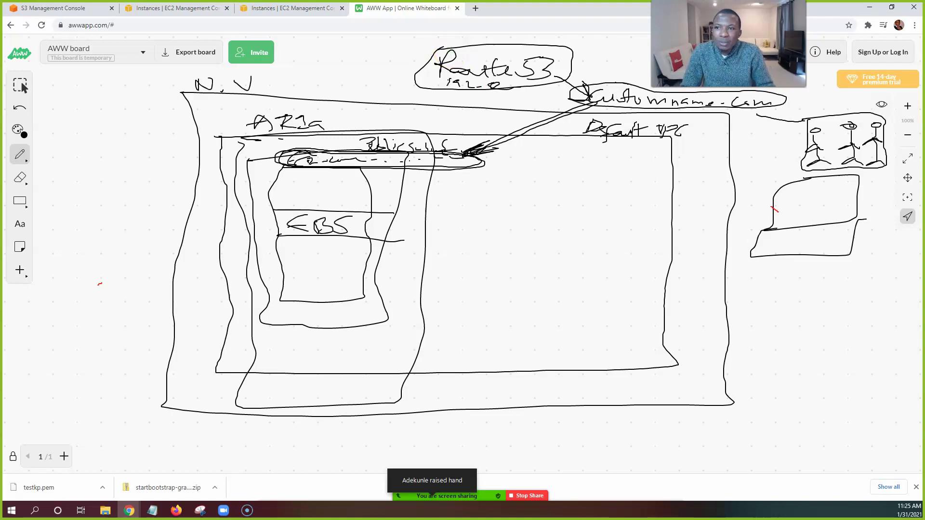
- Switch to the EC2 console, refresh the instances list, and inspect Webserver1's status check and Public IPv4 DNS
{"action": "left_click", "coordinate": [193, 6]}
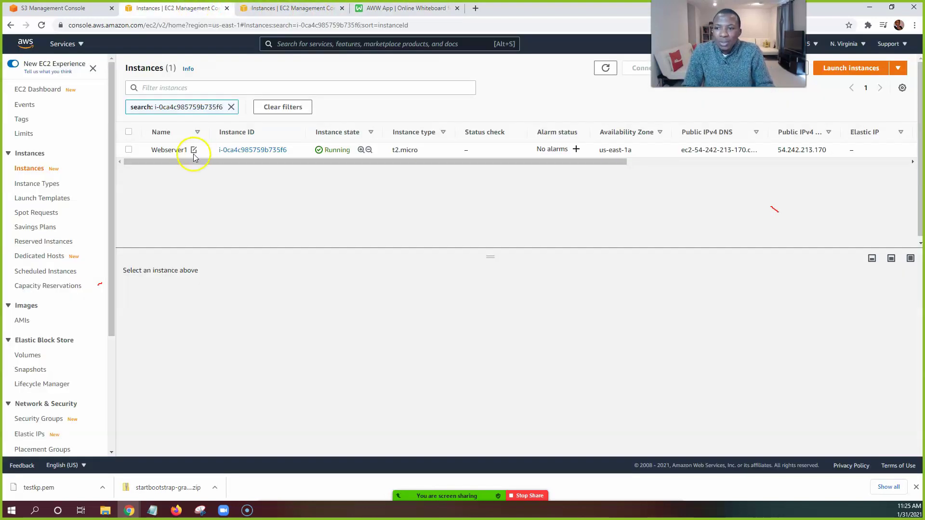
{"action": "left_click", "coordinate": [603, 67]}
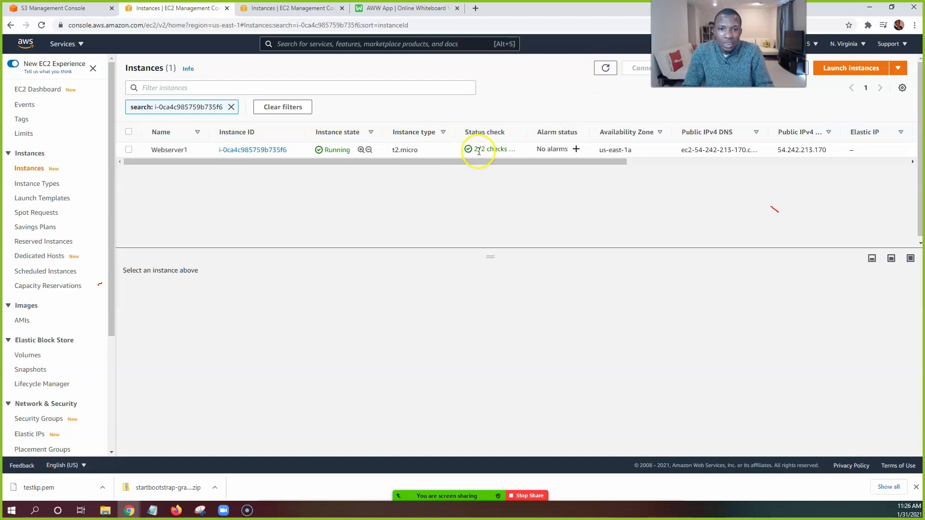
{"action": "left_click", "coordinate": [128, 150]}
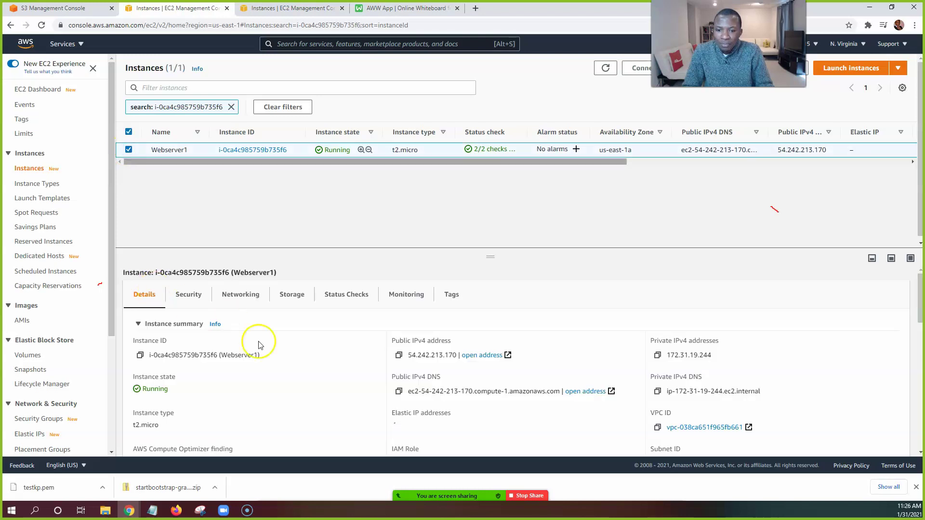
{"action": "left_click_drag", "start_coordinate": [409, 392], "coordinate": [557, 385]}
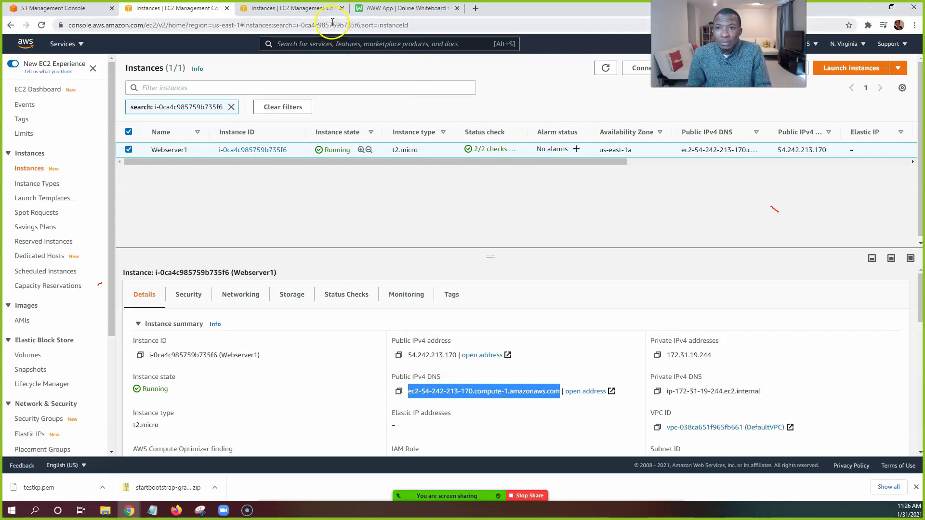
{"action": "left_click", "coordinate": [311, 9]}
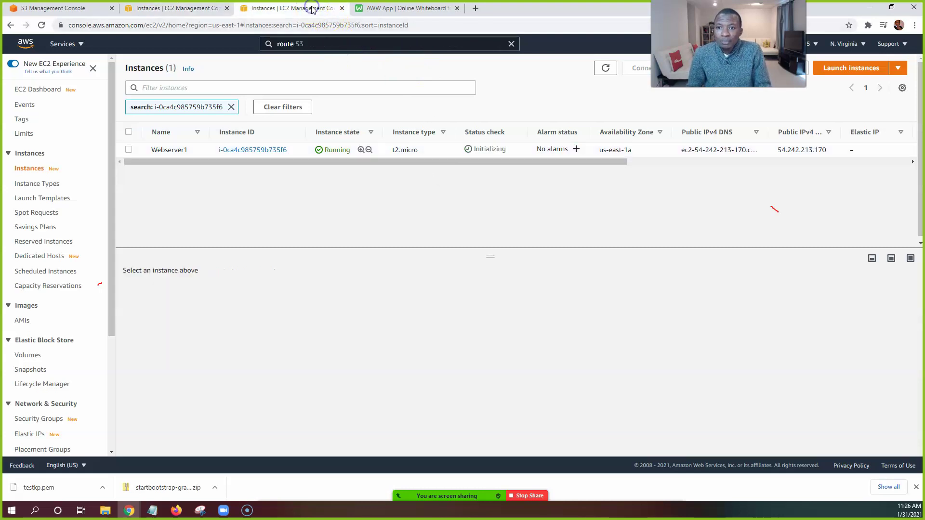
{"action": "left_click", "coordinate": [395, 8]}
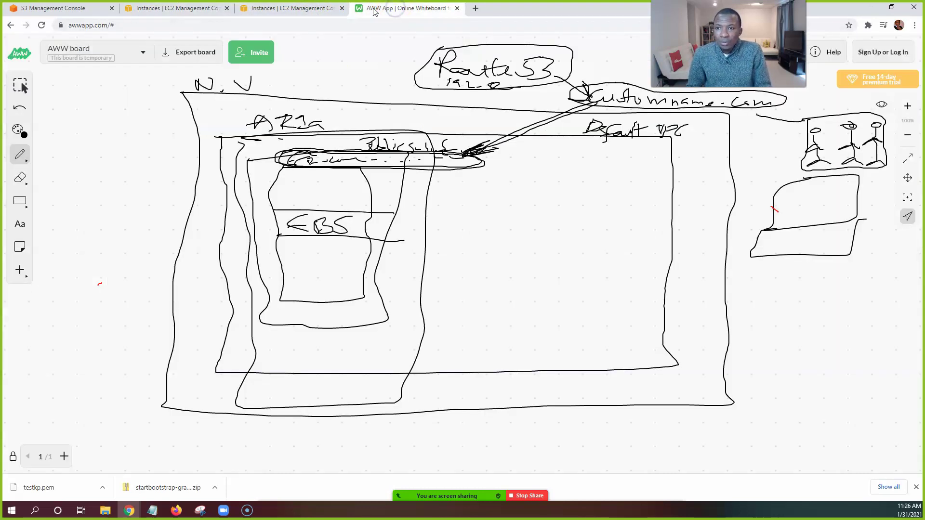
- In the second EC2 console tab, select Webserver1 and copy its Public IPv4 DNS address
{"action": "left_click", "coordinate": [264, 9]}
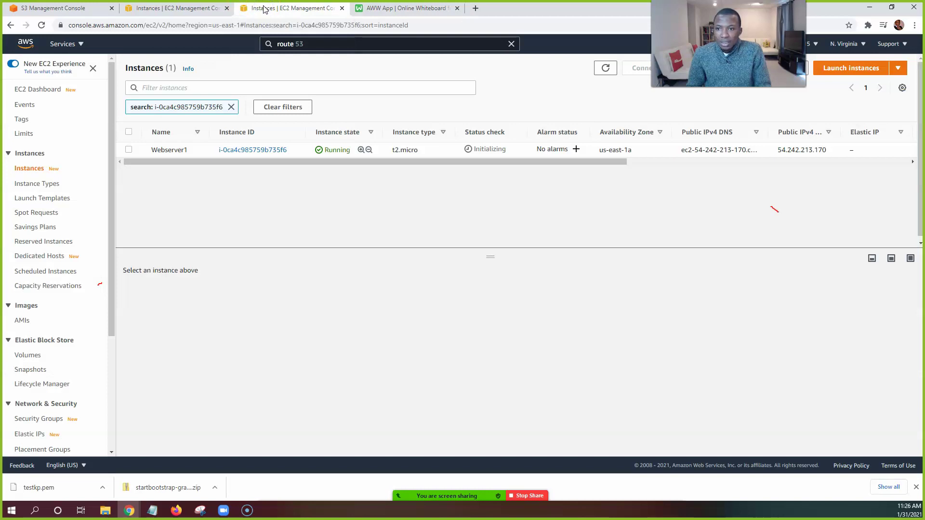
{"action": "left_click", "coordinate": [129, 150]}
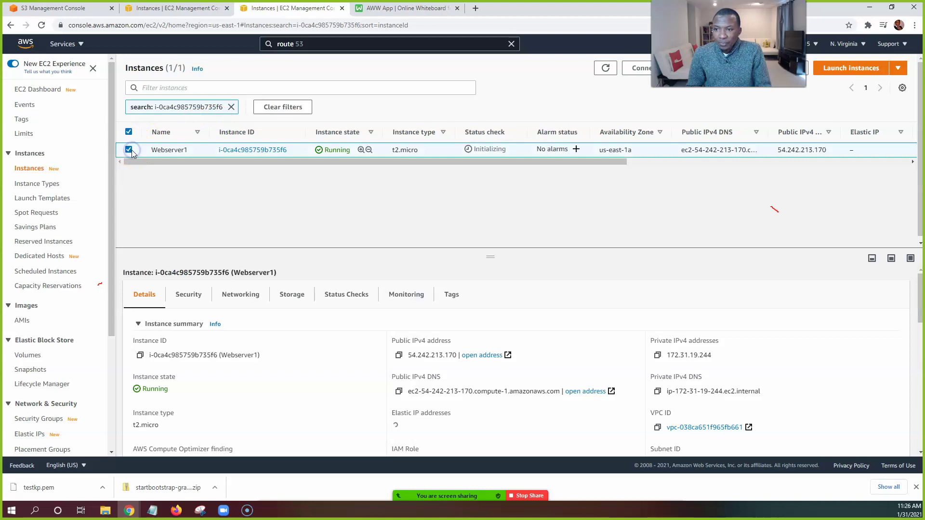
{"action": "left_click_drag", "start_coordinate": [409, 391], "coordinate": [559, 392]}
{"action": "key", "text": "ctrl+c"}
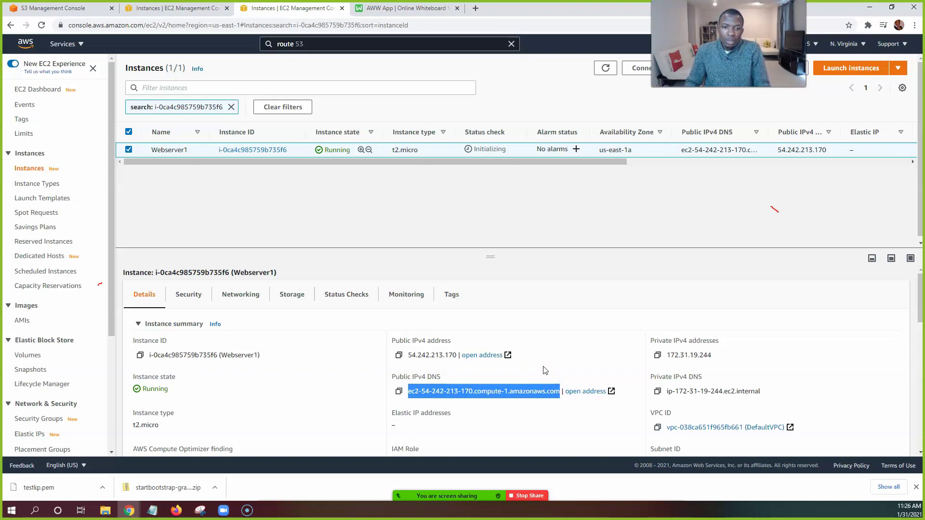
- Move the whiteboard tab to the front of the tab row and load the copied EC2 DNS address in a new tab
{"action": "left_click", "coordinate": [475, 8]}
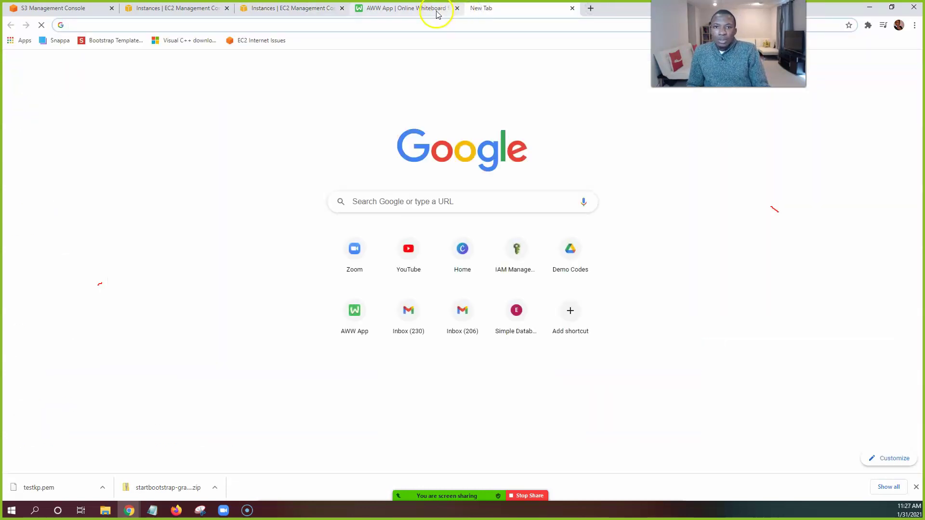
{"action": "left_click", "coordinate": [376, 14]}
{"action": "left_click_drag", "start_coordinate": [376, 14], "coordinate": [101, 16]}
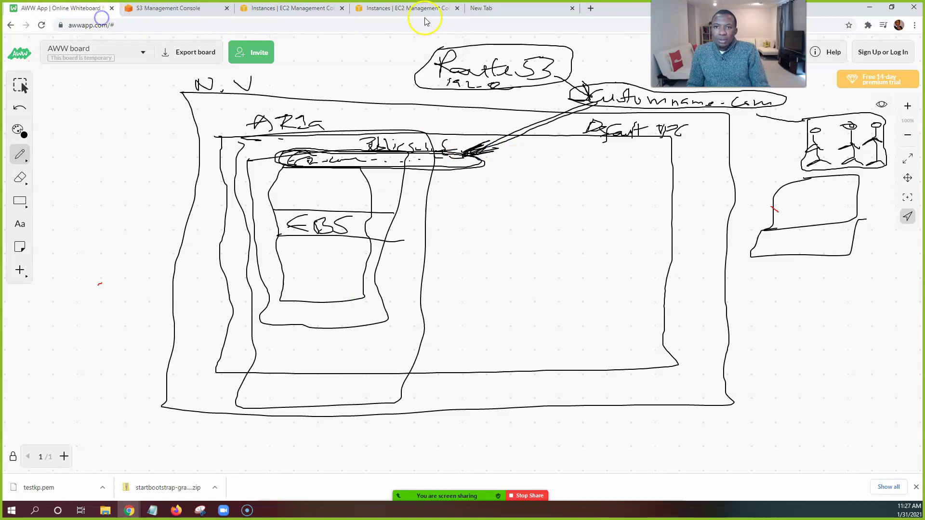
{"action": "left_click", "coordinate": [486, 11]}
{"action": "key", "text": "ctrl+v"}
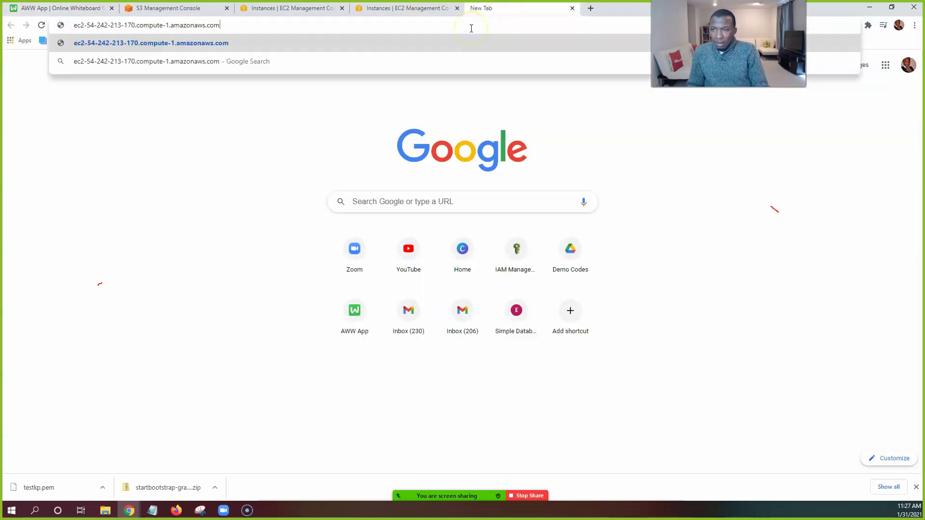
{"action": "key", "text": "Return"}
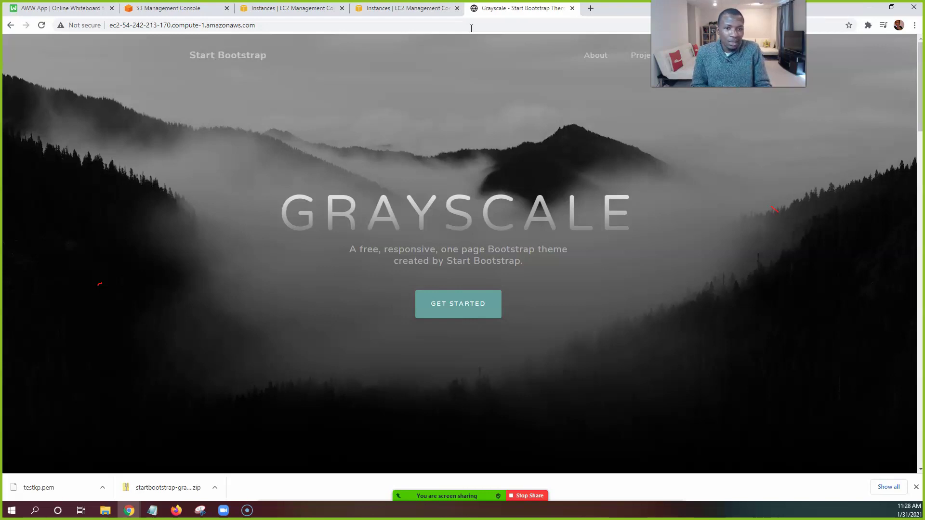
- Look through the web server's page from the header down to the subscribe section
{"action": "scroll", "coordinate": [551, 260], "scroll_direction": "down", "scroll_amount": 5}
{"action": "scroll", "coordinate": [548, 265], "scroll_direction": "down", "scroll_amount": 10}
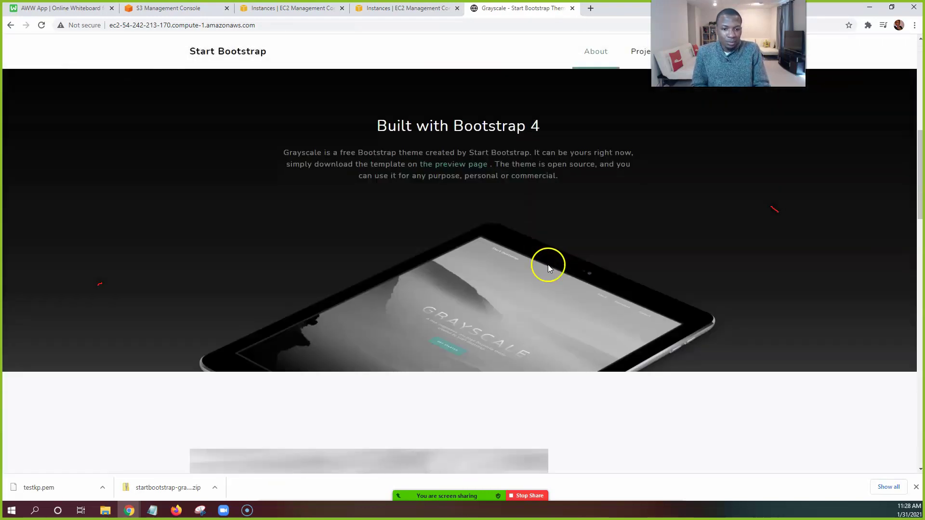
{"action": "scroll", "coordinate": [546, 271], "scroll_direction": "down", "scroll_amount": 6}
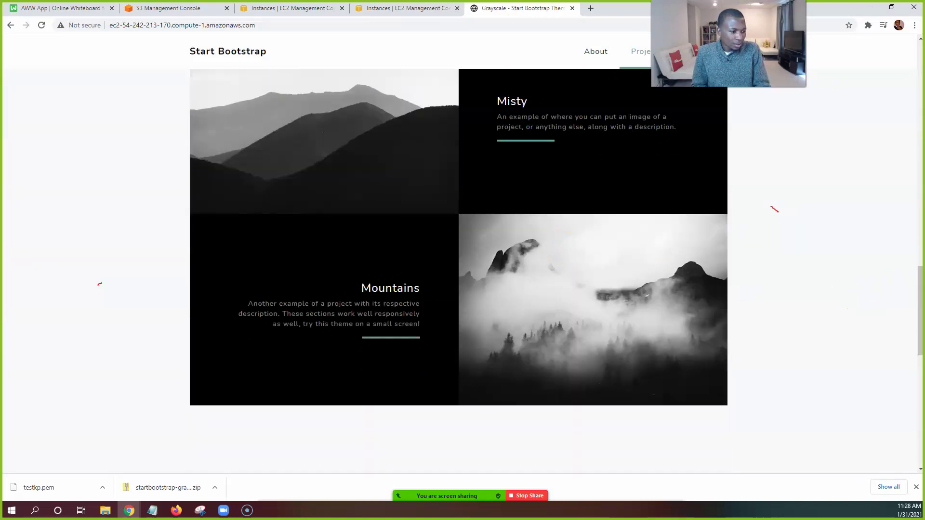
{"action": "scroll", "coordinate": [571, 322], "scroll_direction": "down", "scroll_amount": 1}
{"action": "scroll", "coordinate": [571, 322], "scroll_direction": "down", "scroll_amount": 3}
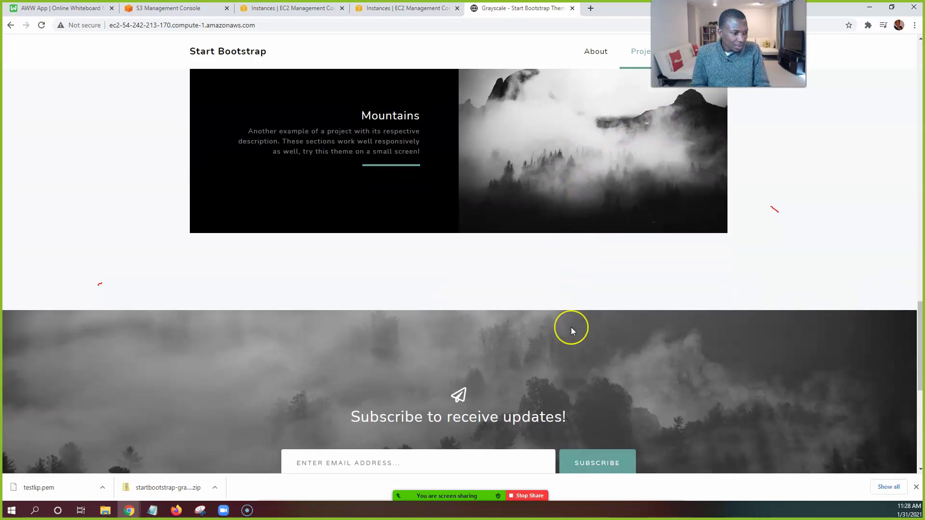
- Look through the rest of the web page down to the contact cards and footer, and return to the Grayscale header
{"action": "scroll", "coordinate": [571, 328], "scroll_direction": "down", "scroll_amount": 7}
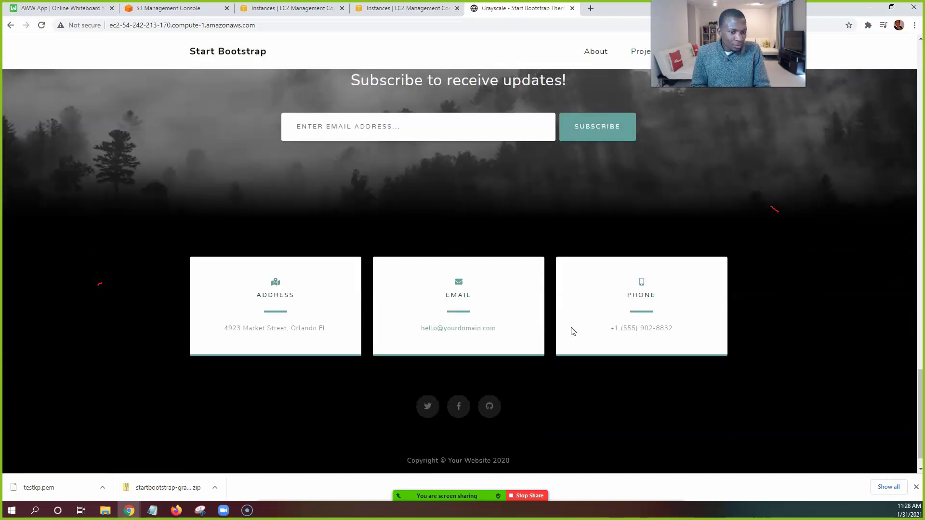
{"action": "scroll", "coordinate": [573, 332], "scroll_direction": "down", "scroll_amount": 1}
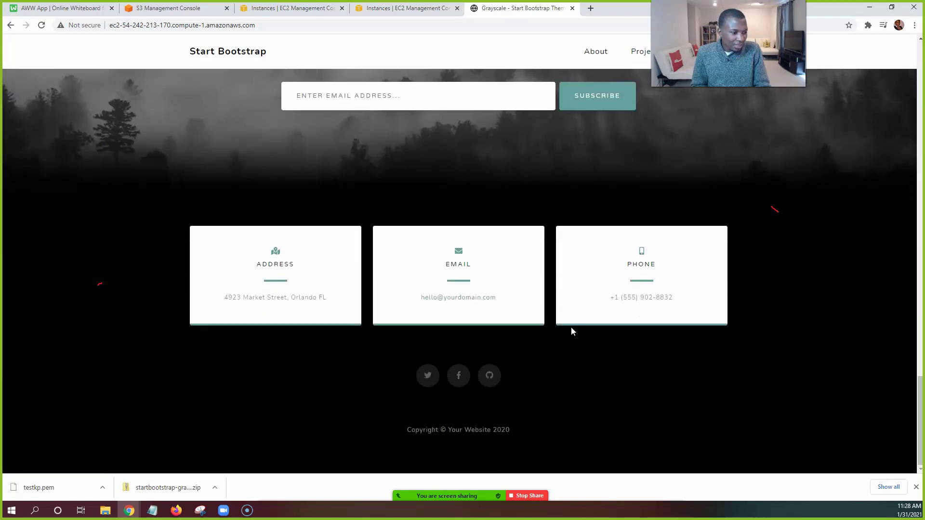
{"action": "scroll", "coordinate": [573, 332], "scroll_direction": "up", "scroll_amount": 10}
{"action": "scroll", "coordinate": [571, 328], "scroll_direction": "up", "scroll_amount": 8}
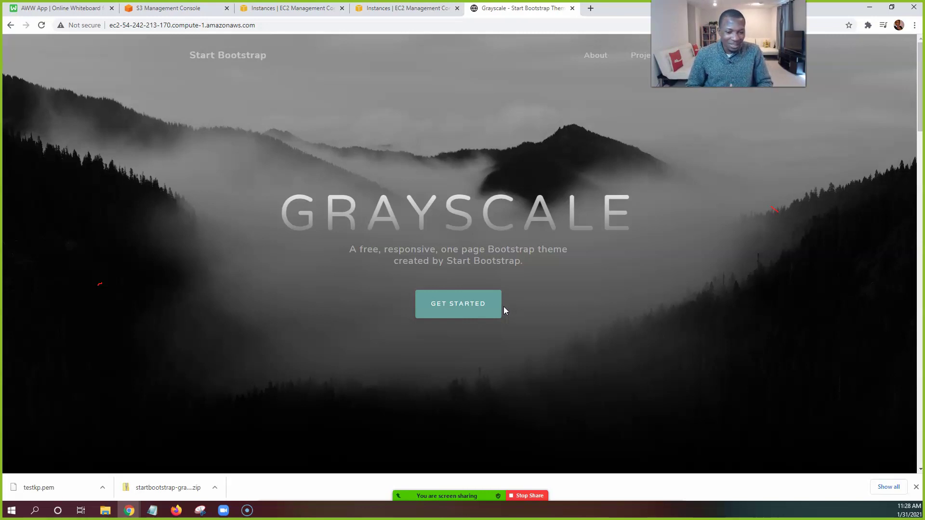
{"action": "mouse_move", "coordinate": [461, 487]}
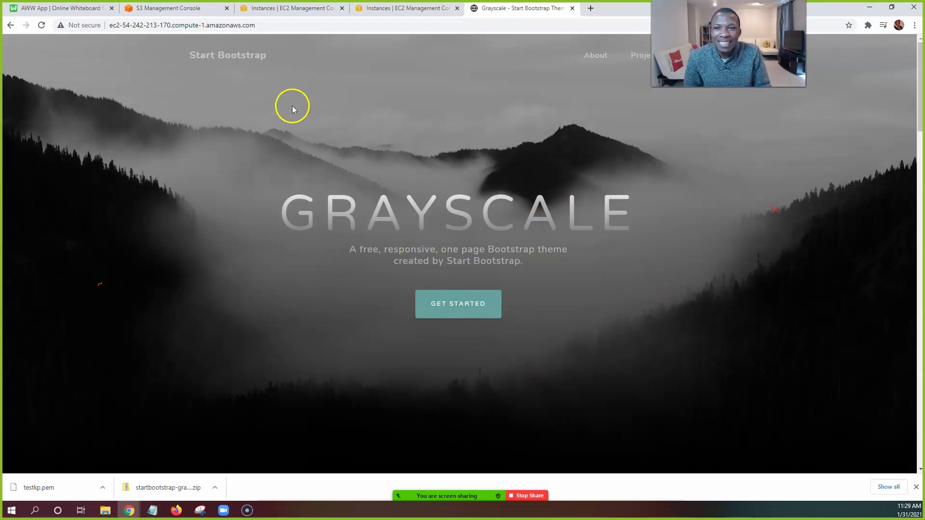
- Check Webserver1's Public IPv4 DNS in the EC2 console, return to the Grayscale page, and highlight its full web address
{"action": "left_click", "coordinate": [441, 10]}
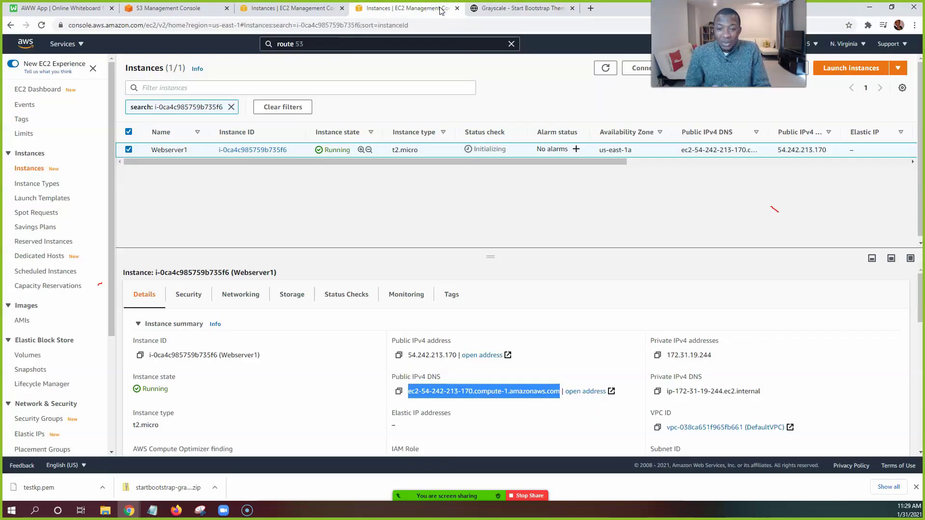
{"action": "left_click", "coordinate": [489, 10]}
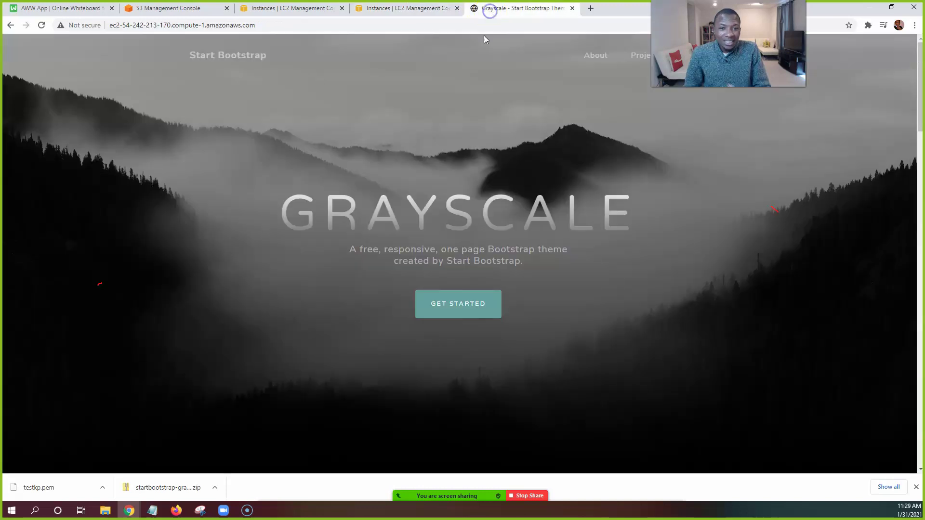
{"action": "left_click", "coordinate": [262, 24]}
{"action": "double_click", "coordinate": [263, 24]}
{"action": "left_click", "coordinate": [263, 24]}
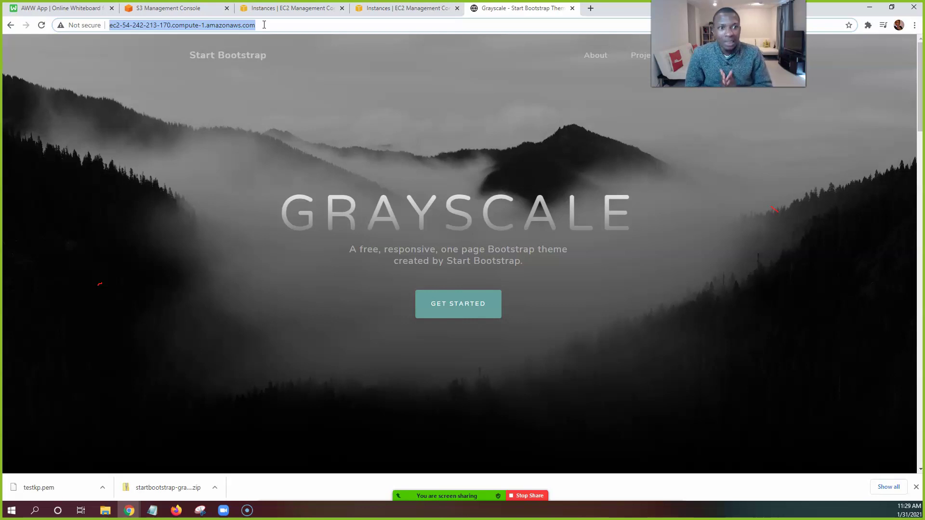
{"action": "left_click", "coordinate": [264, 24]}
{"action": "left_click_drag", "start_coordinate": [264, 25], "coordinate": [103, 37]}
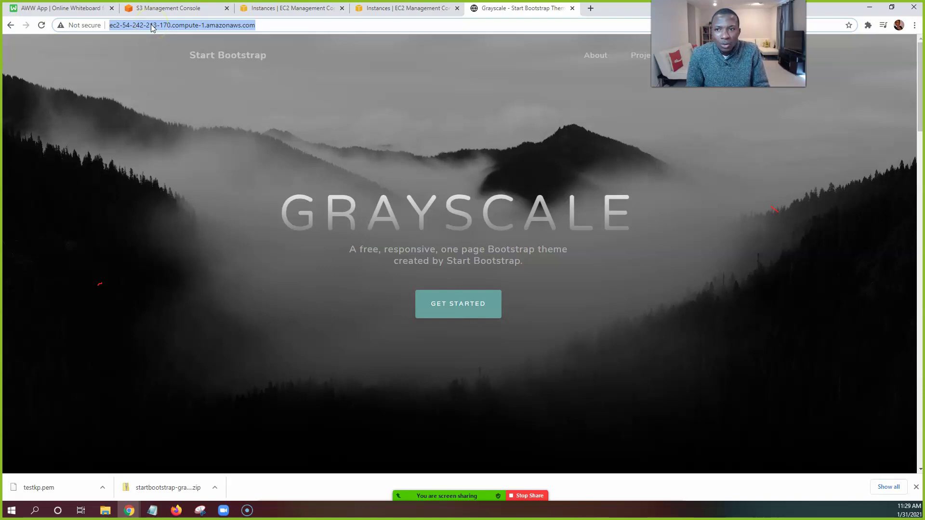
- Close the S3 Management Console and Grayscale website tabs, keeping the whiteboard and both EC2 console tabs open
{"action": "left_click", "coordinate": [263, 9]}
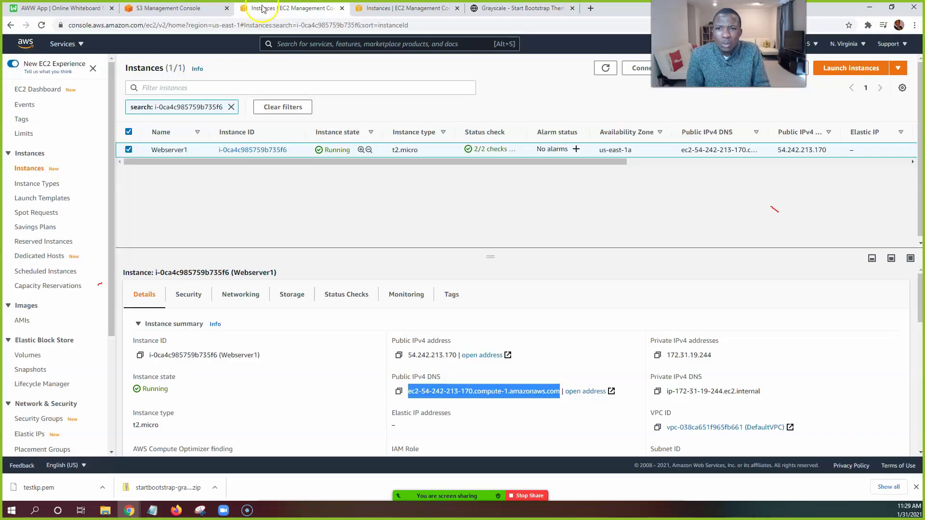
{"action": "left_click", "coordinate": [394, 13]}
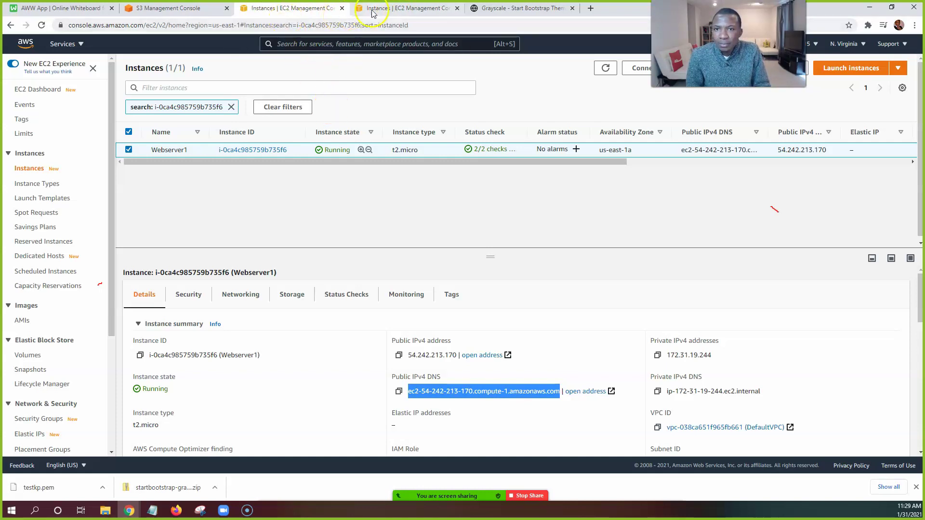
{"action": "left_click", "coordinate": [226, 8]}
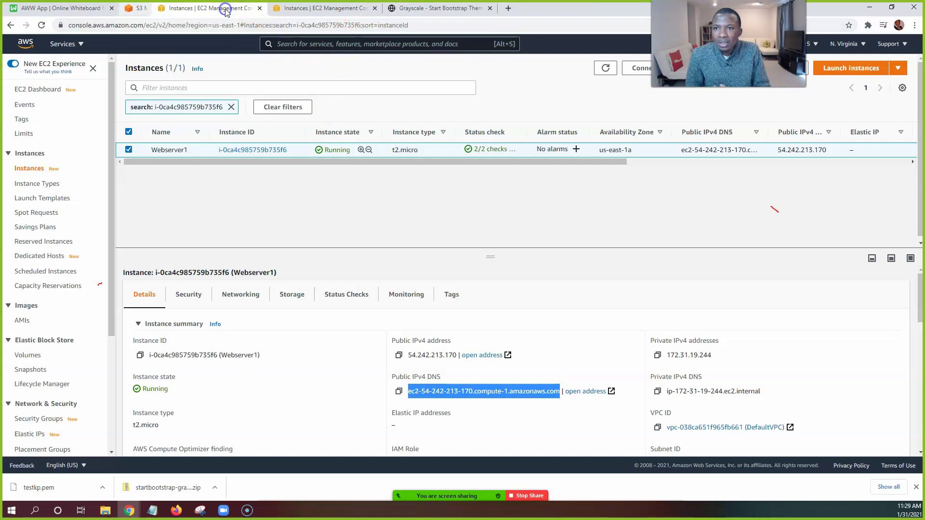
{"action": "left_click", "coordinate": [404, 8]}
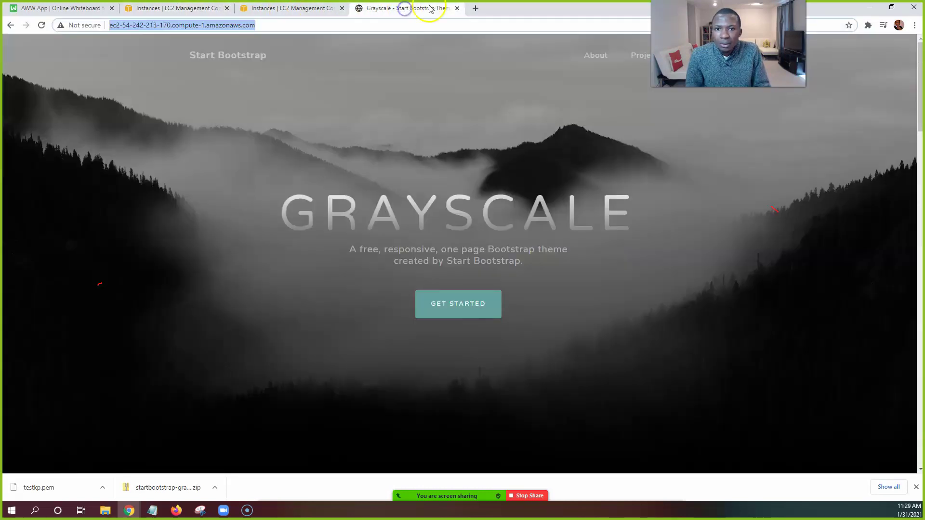
{"action": "left_click", "coordinate": [458, 8]}
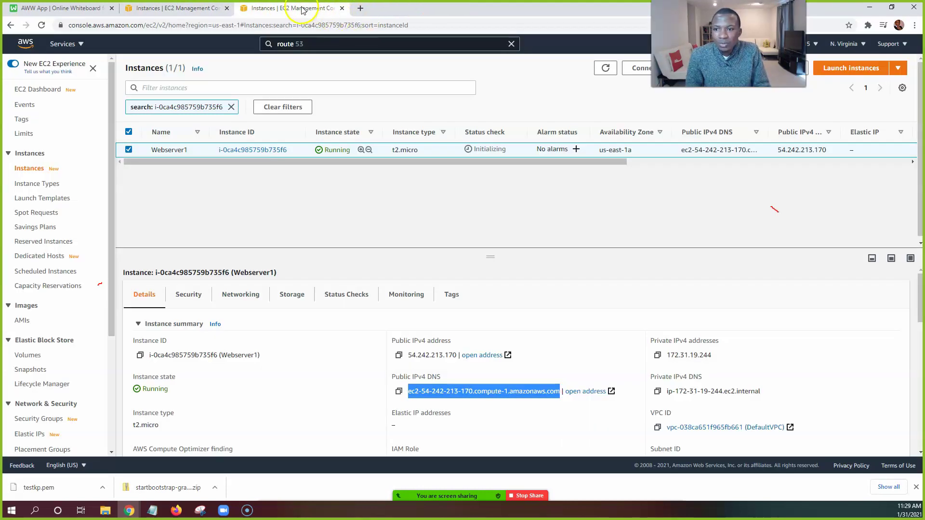
- Go to the AWS Management Console home page, search the services for "route 53", and open the Route 53 service
{"action": "left_click", "coordinate": [27, 44]}
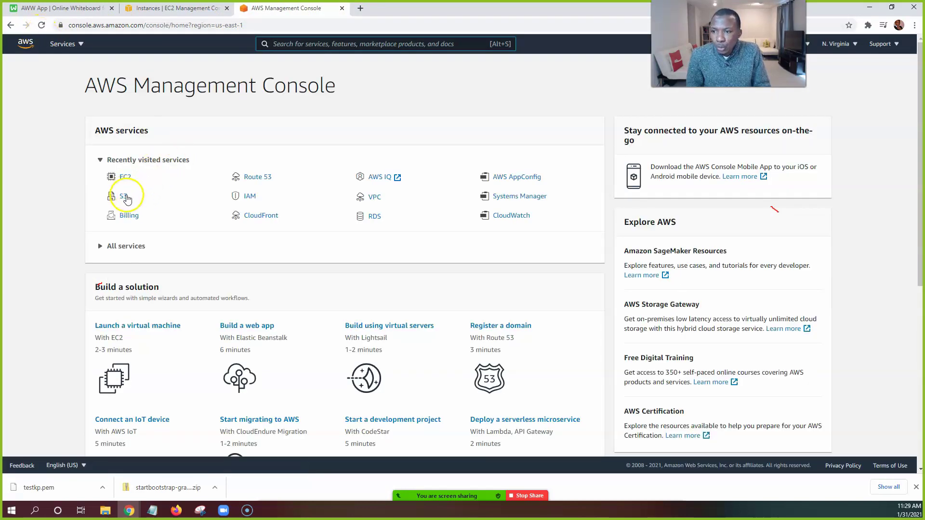
{"action": "left_click", "coordinate": [310, 45]}
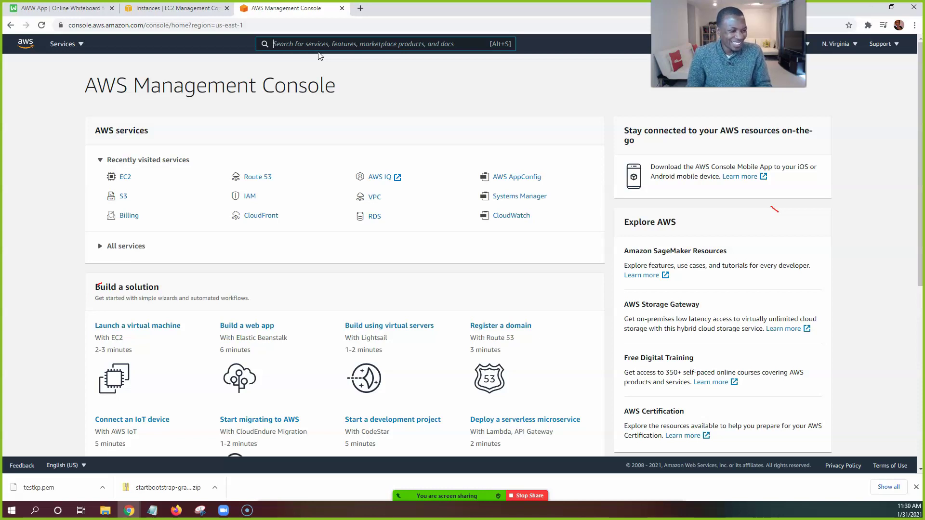
{"action": "left_click", "coordinate": [321, 42]}
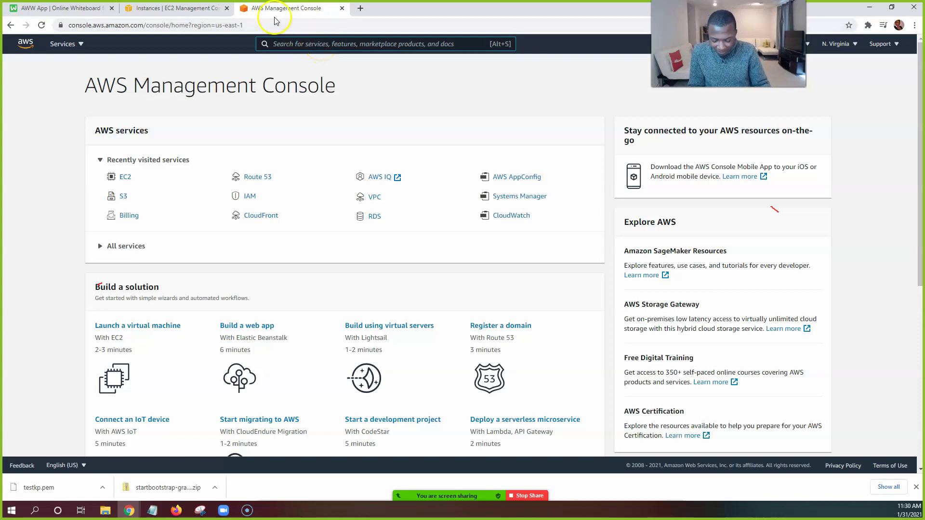
{"action": "type", "text": "route 53"}
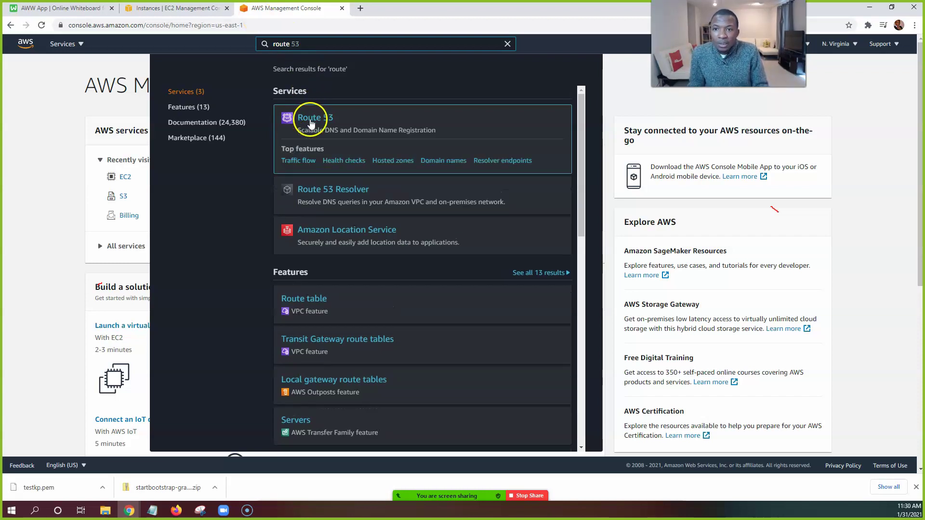
{"action": "left_click", "coordinate": [310, 123]}
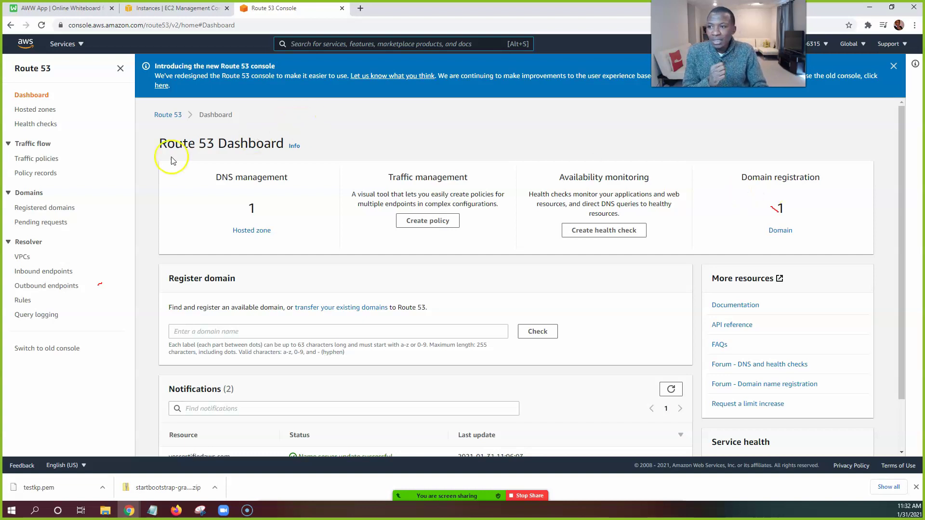
- Open the Route 53 hosted zones list and compare the yescertifiedaws.com domain with Webserver1's Public IPv4 DNS in the EC2 console
{"action": "left_click", "coordinate": [47, 115]}
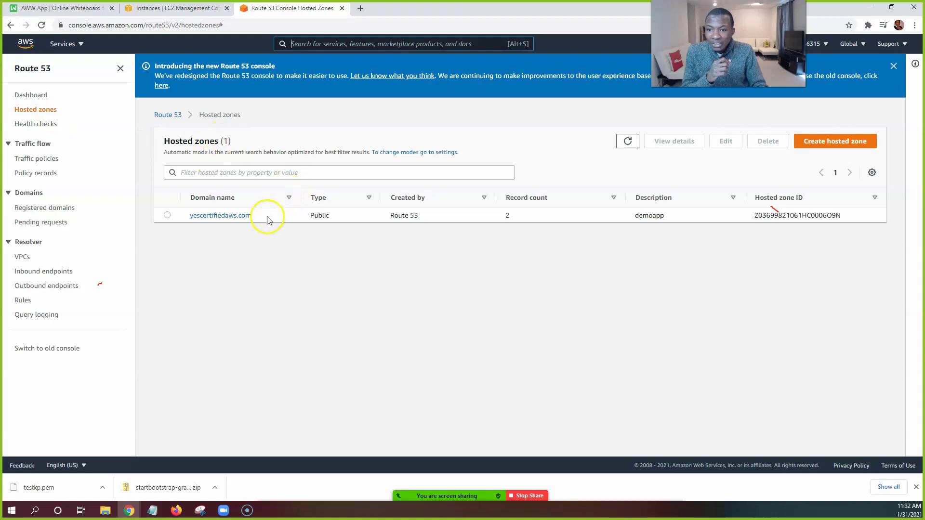
{"action": "left_click_drag", "start_coordinate": [261, 219], "coordinate": [191, 220]}
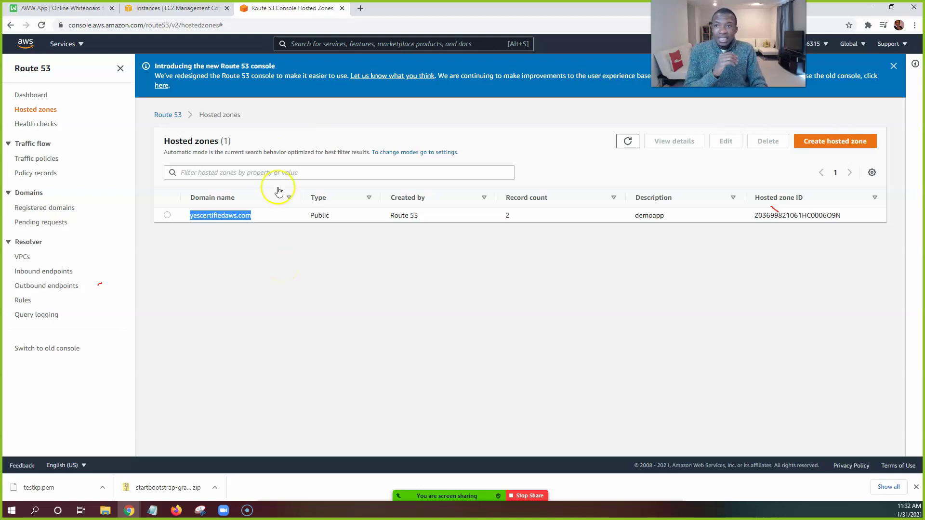
{"action": "left_click", "coordinate": [169, 8]}
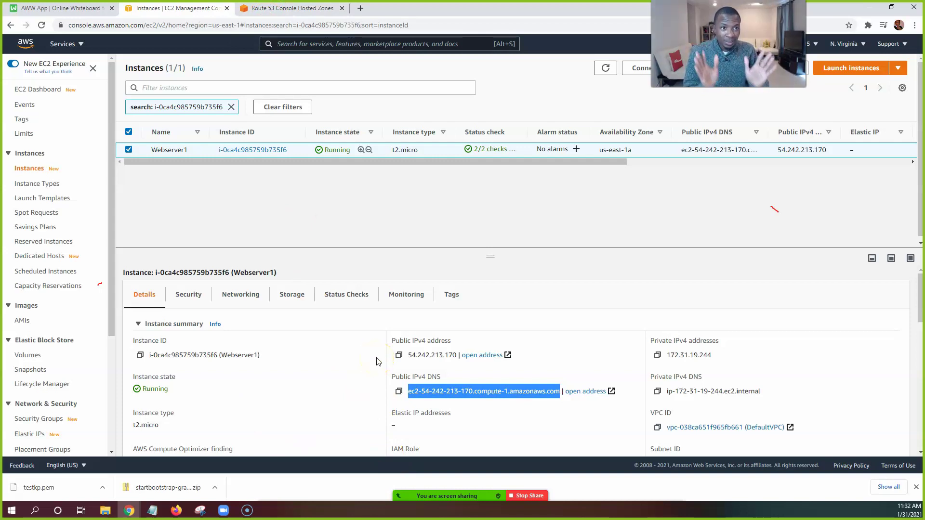
{"action": "left_click", "coordinate": [277, 13]}
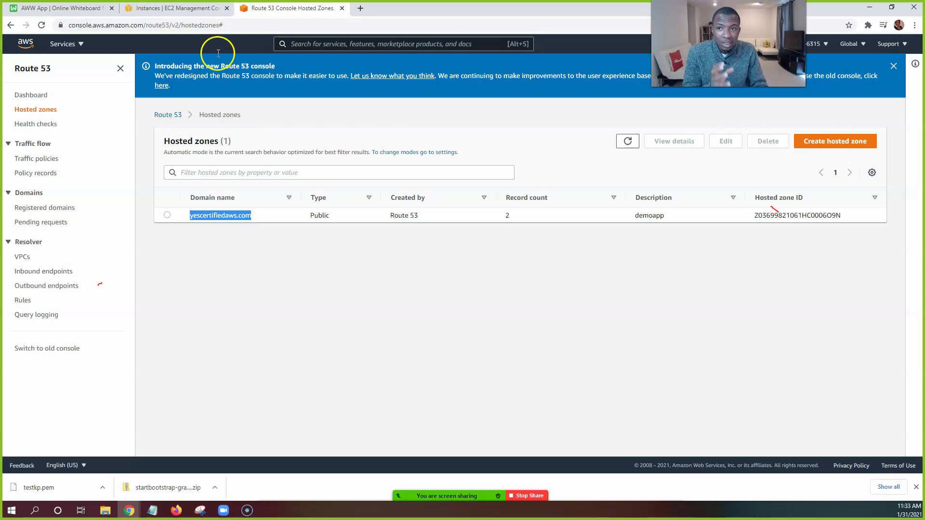
{"action": "left_click", "coordinate": [166, 8]}
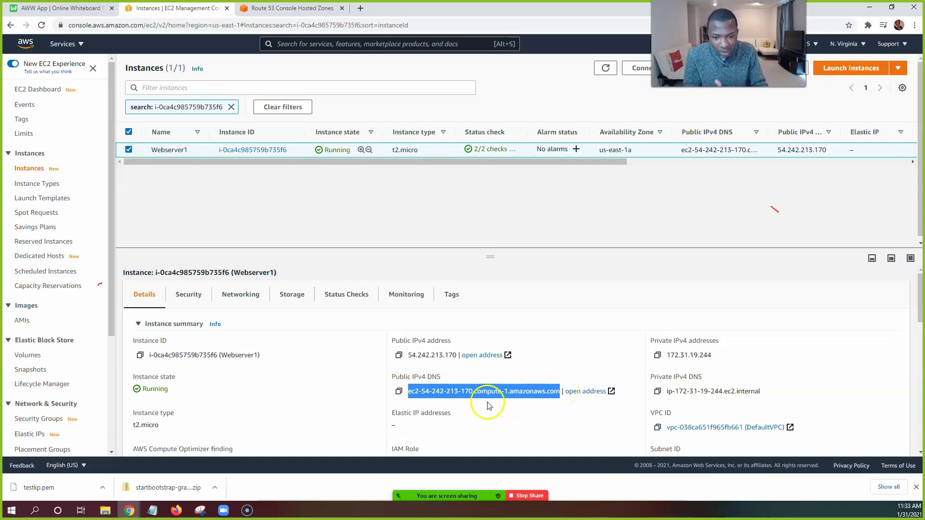
{"action": "left_click", "coordinate": [288, 8]}
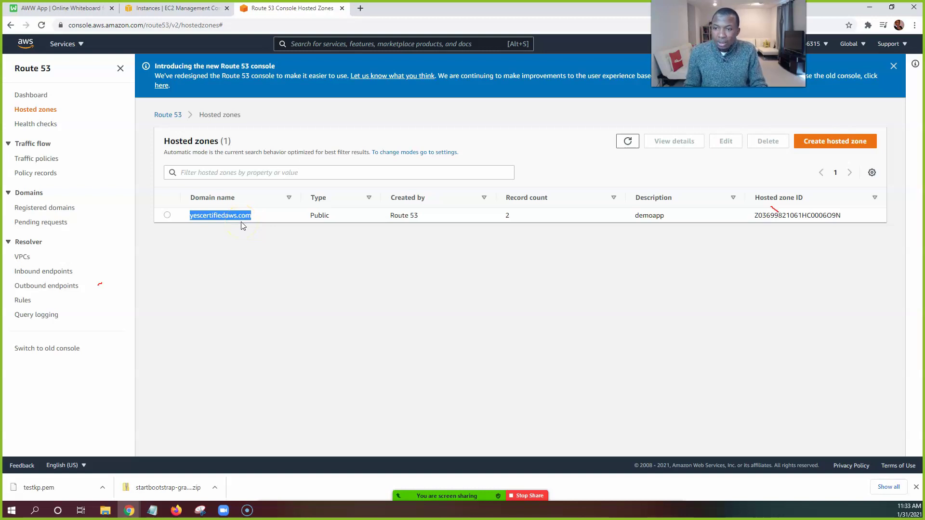
{"action": "left_click", "coordinate": [230, 245]}
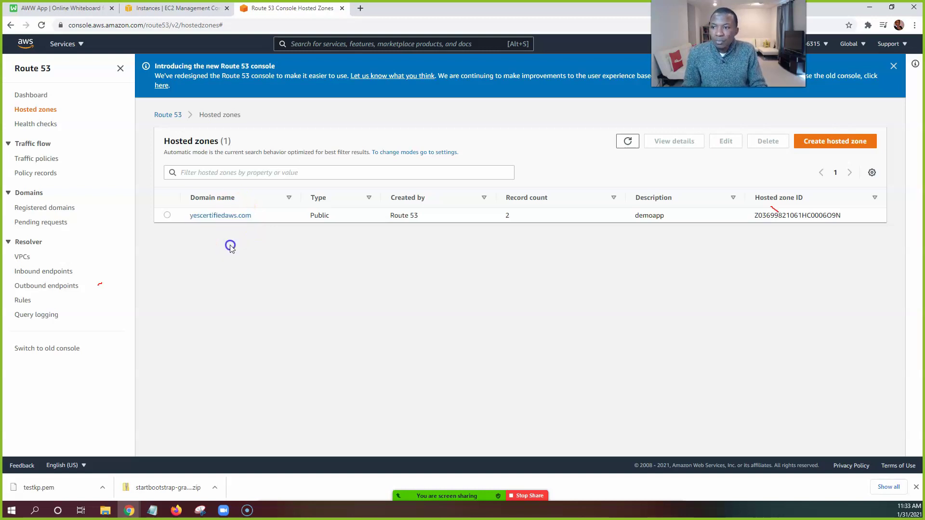
- Review the domain registration details on the Route 53 dashboard and return to the hosted zones list
{"action": "left_click", "coordinate": [30, 98]}
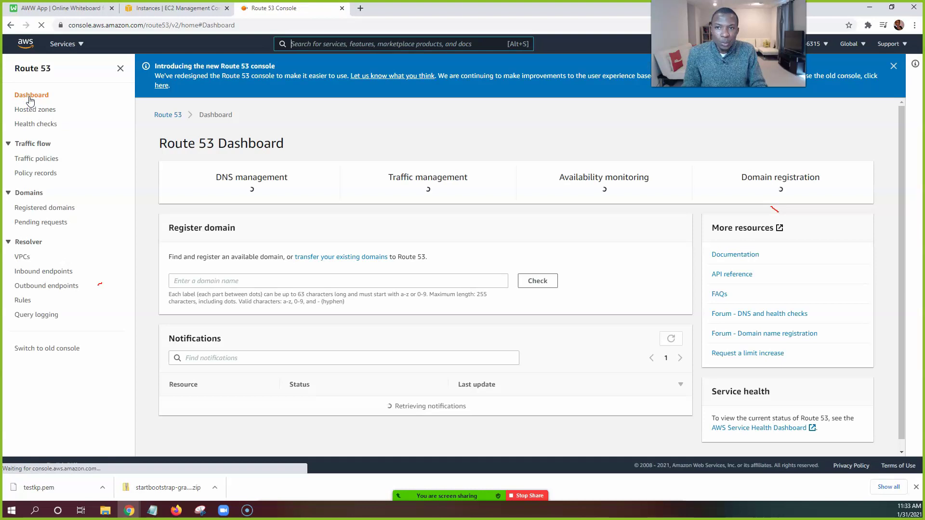
{"action": "left_click", "coordinate": [421, 248]}
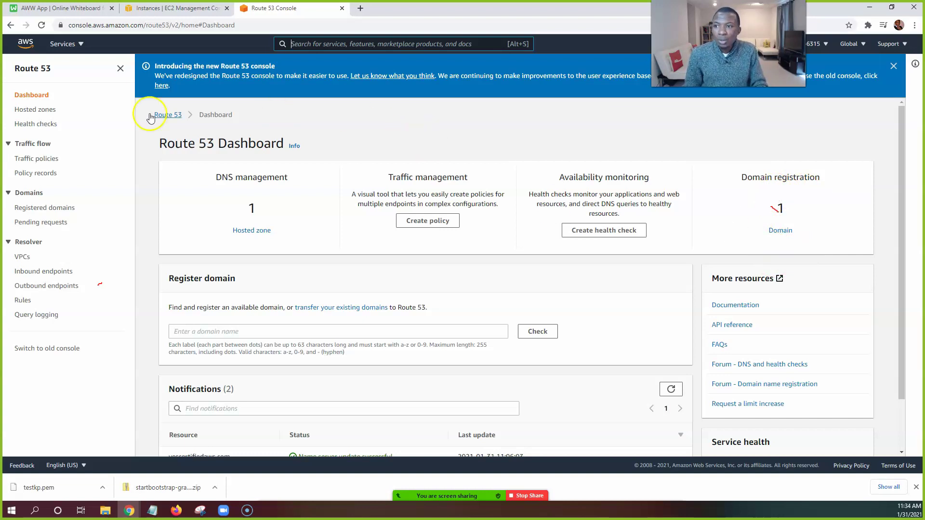
{"action": "left_click", "coordinate": [30, 111]}
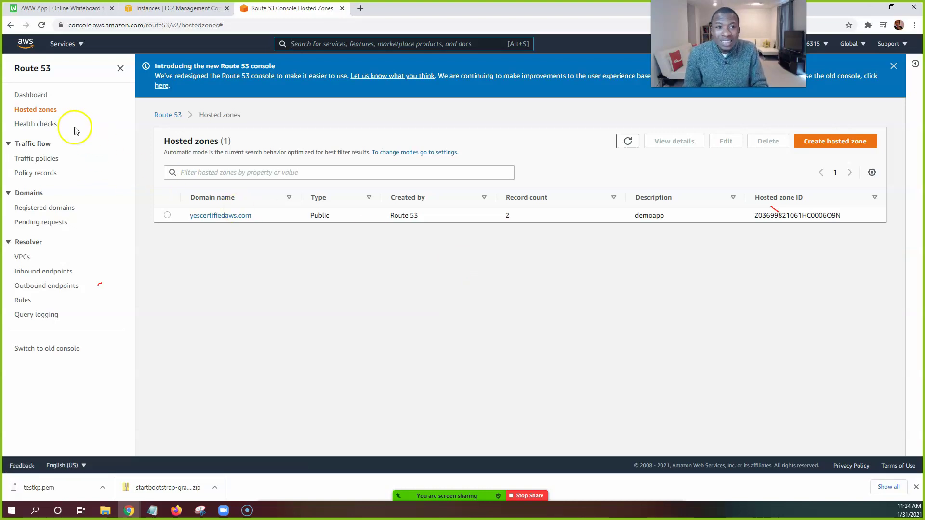
{"action": "left_click", "coordinate": [41, 96]}
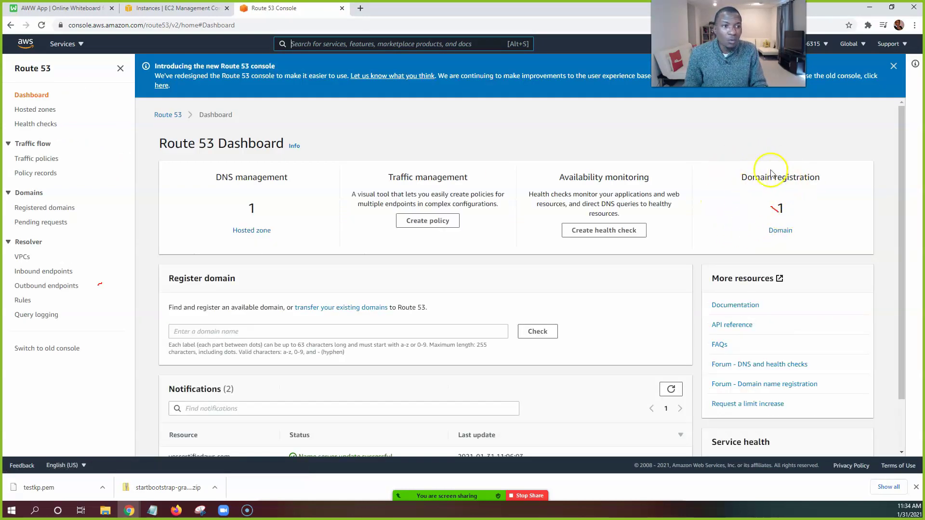
{"action": "left_click", "coordinate": [42, 112]}
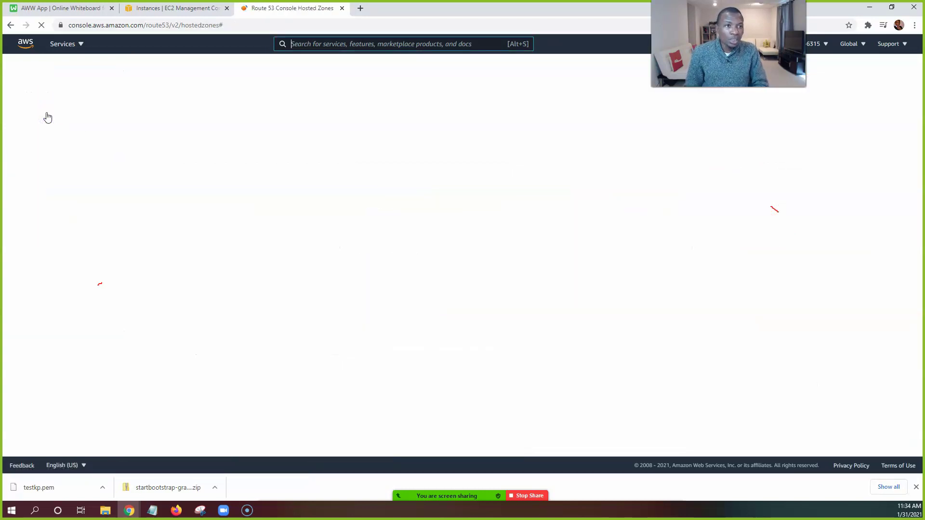
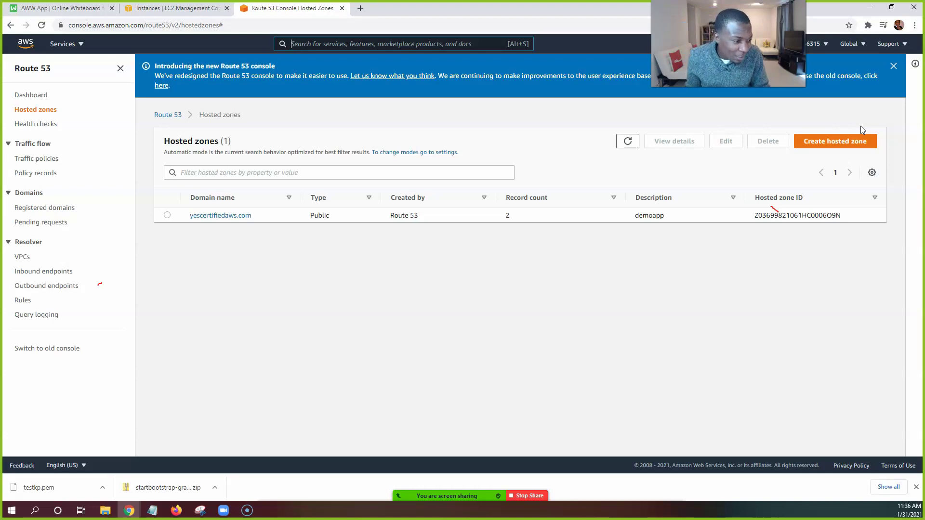
{"action": "left_click", "coordinate": [810, 136]}
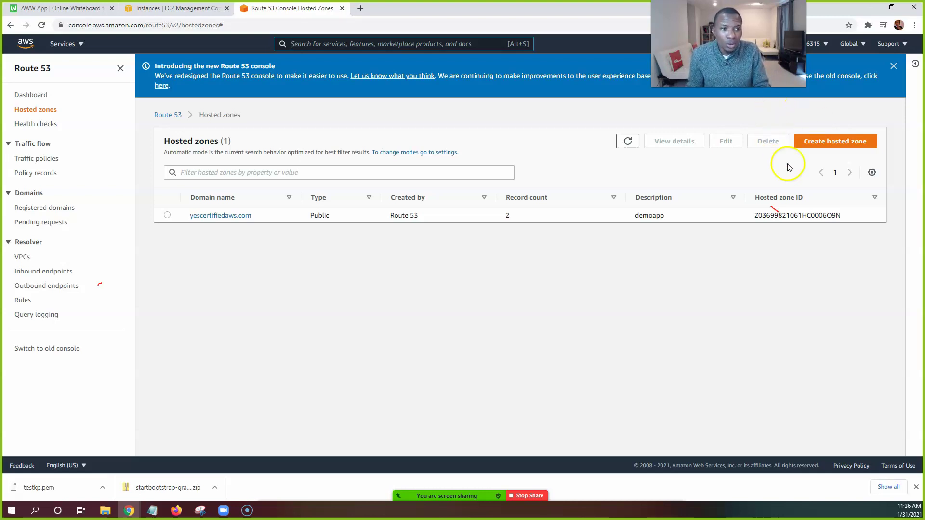
{"action": "key", "text": "alt+s"}
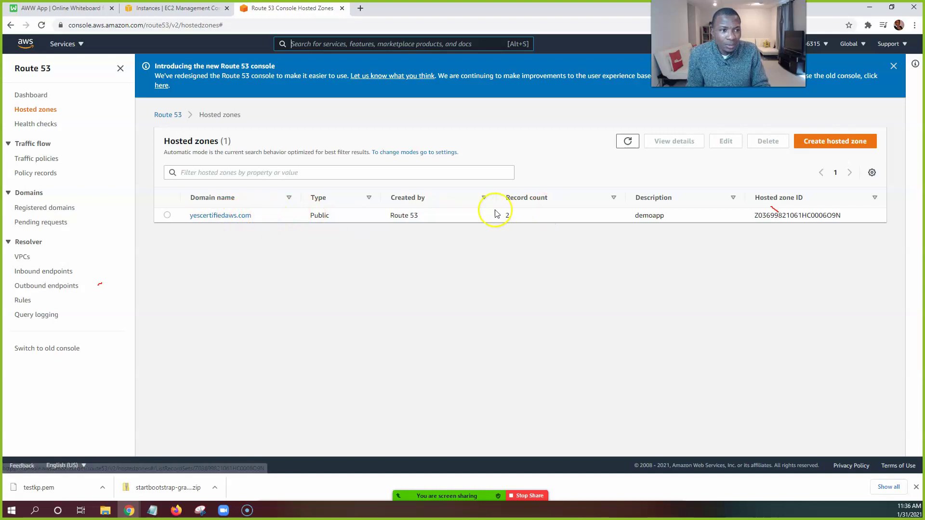
{"action": "left_click", "coordinate": [822, 142]}
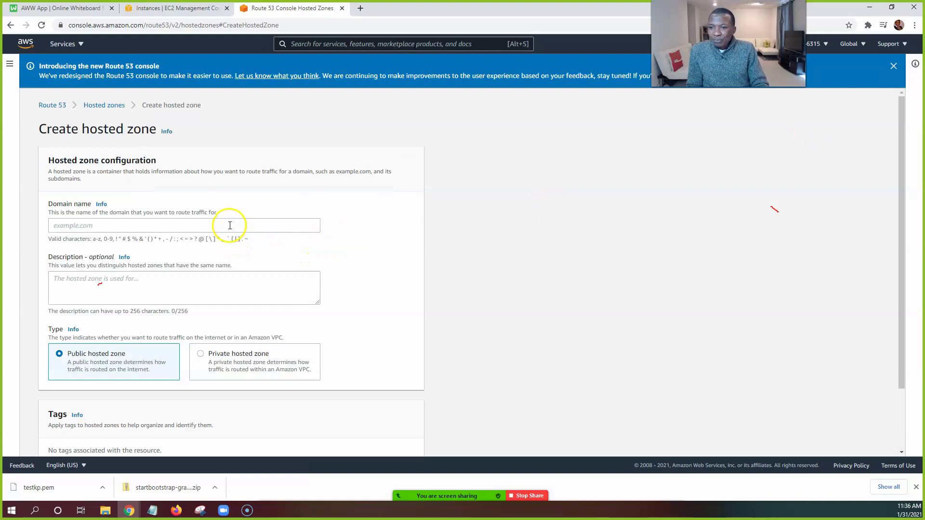
{"action": "left_click", "coordinate": [230, 225]}
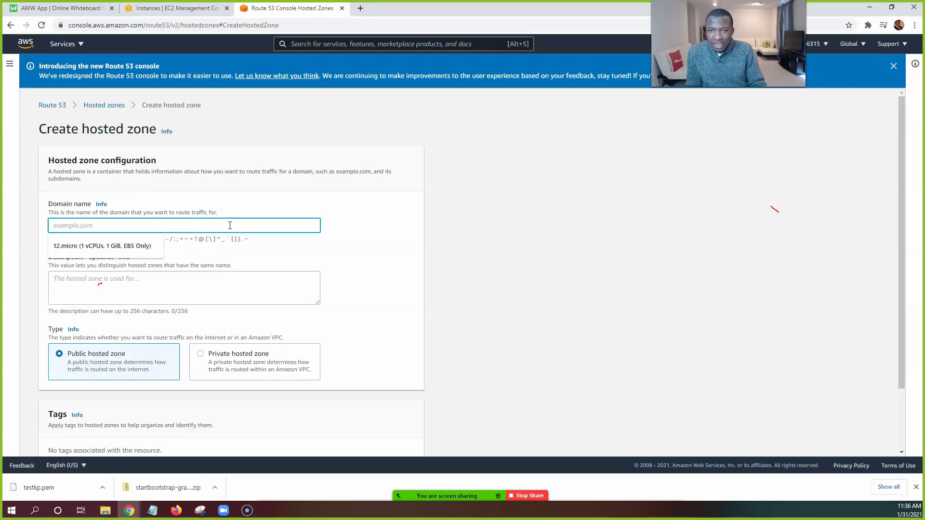
{"action": "left_click", "coordinate": [10, 26]}
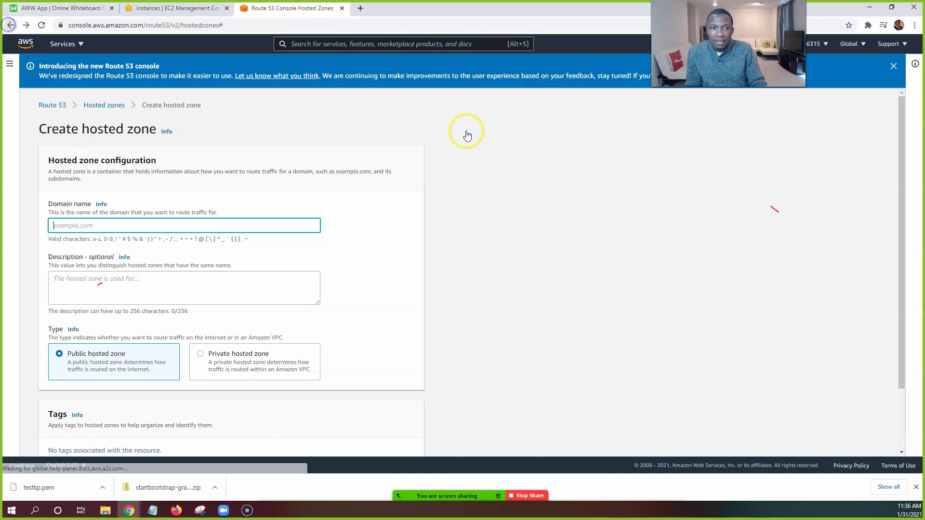
- Draft a public hosted zone for yecertifiedaws.com with the description "This is for our shoe selling app", and cancel its creation
{"action": "left_click", "coordinate": [839, 140]}
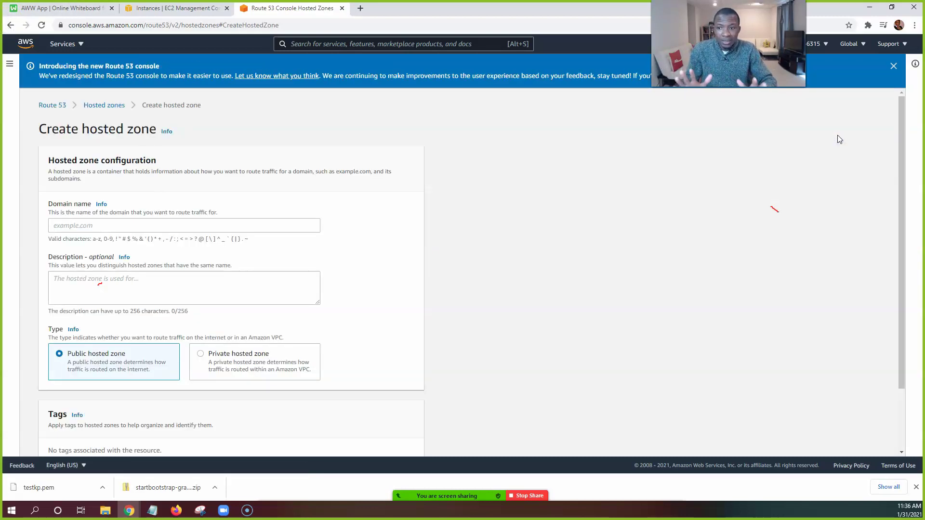
{"action": "left_click", "coordinate": [242, 227]}
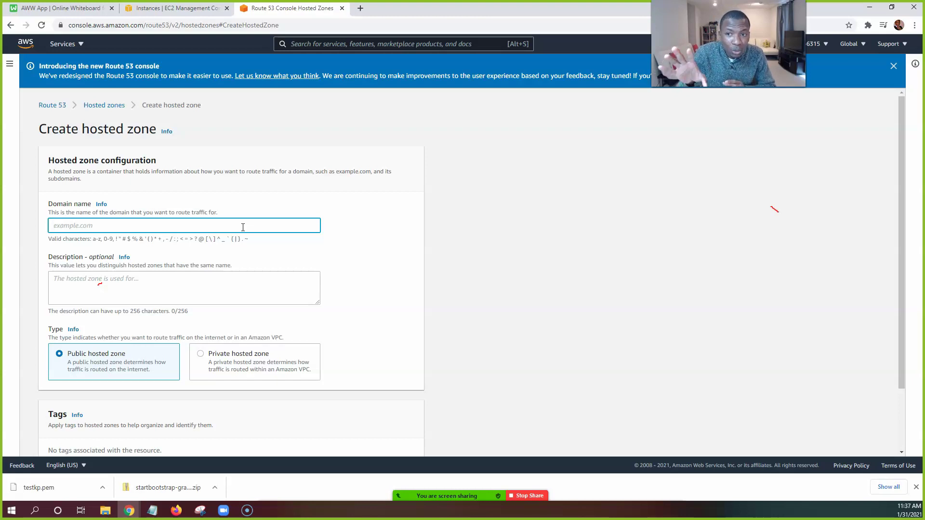
{"action": "type", "text": "ye"}
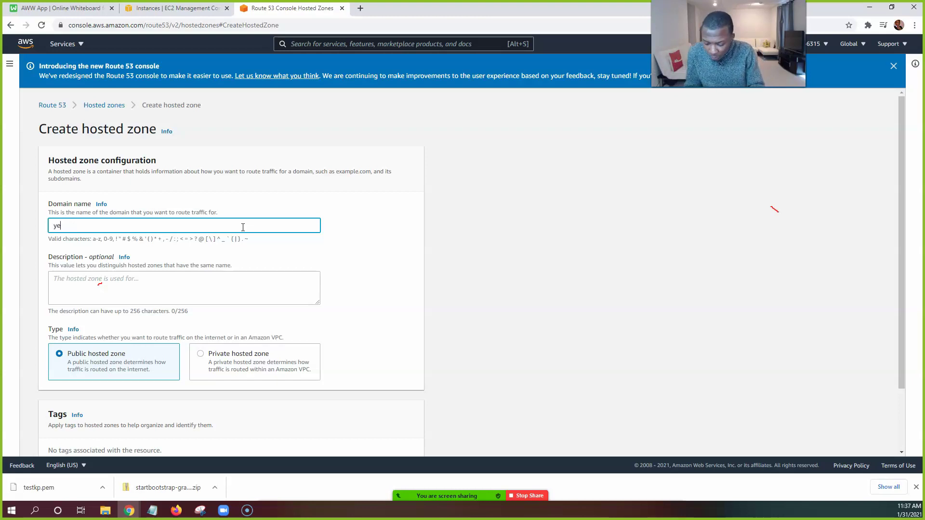
{"action": "type", "text": "certifiedaws.com"}
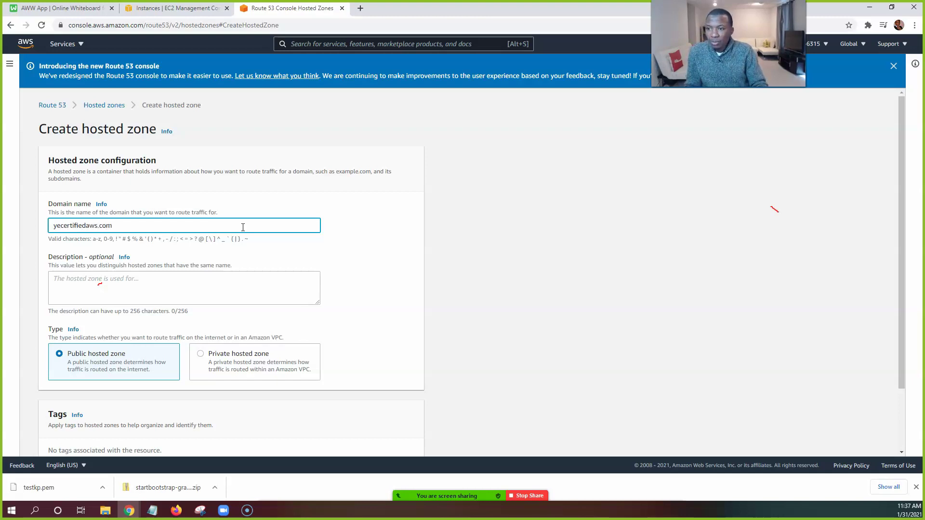
{"action": "left_click", "coordinate": [109, 281]}
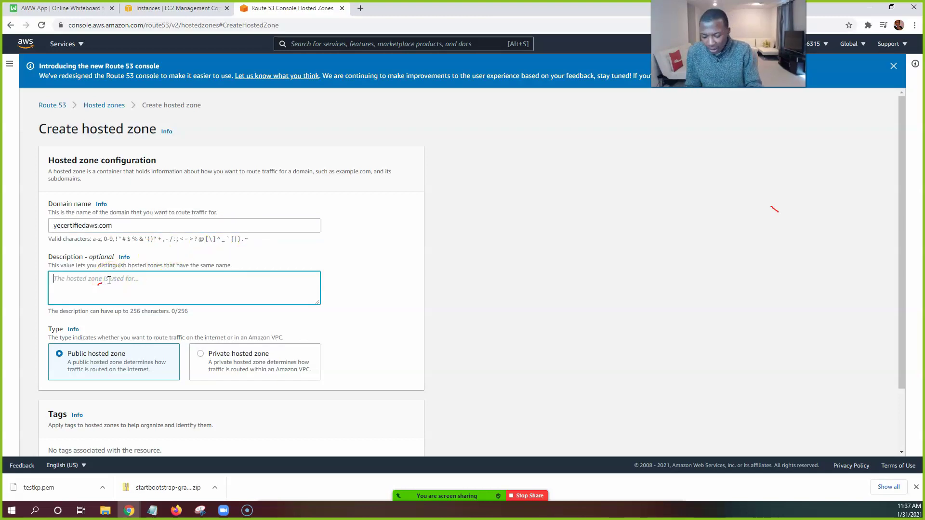
{"action": "type", "text": "This is for o"}
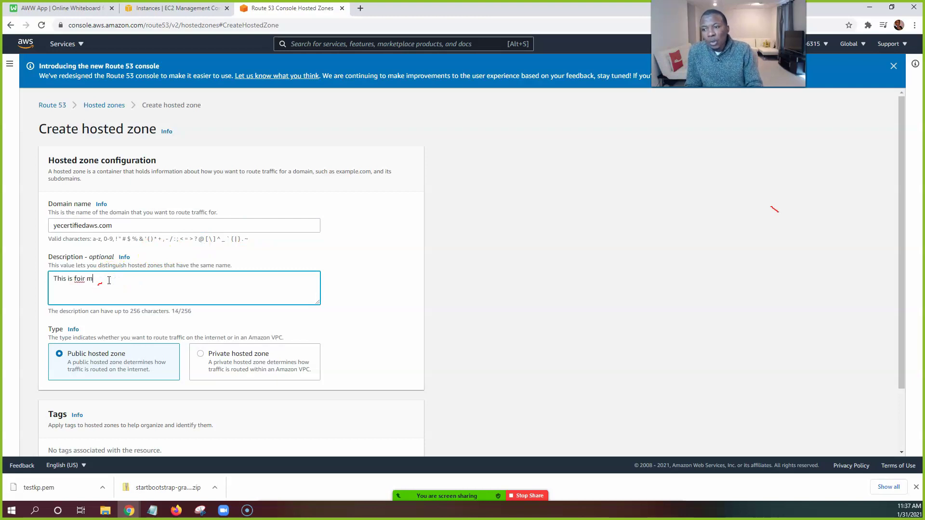
{"action": "type", "text": "ur "}
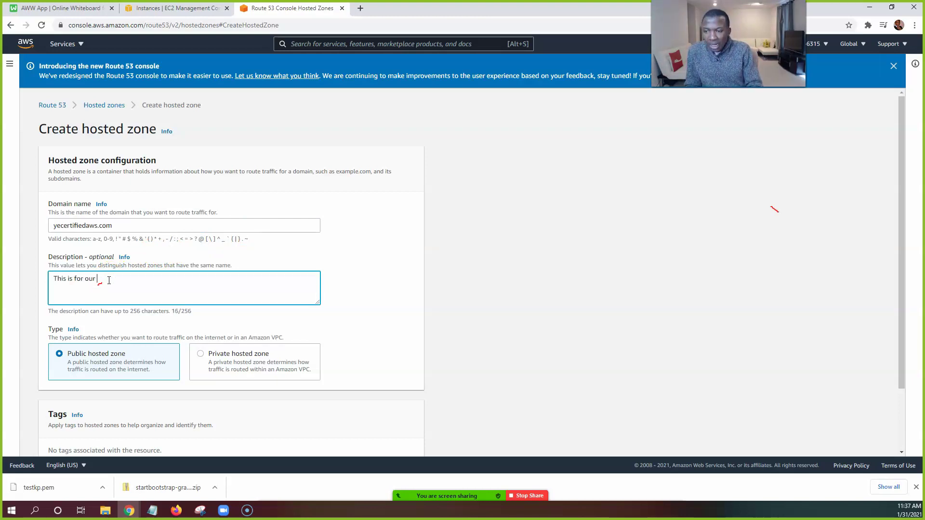
{"action": "type", "text": "shop selling app"}
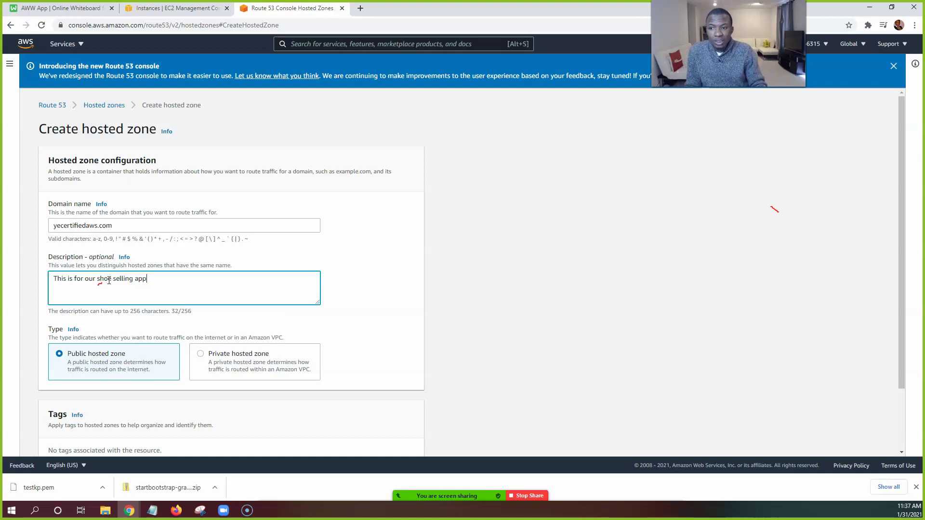
{"action": "scroll", "coordinate": [120, 272], "scroll_direction": "down", "scroll_amount": 2}
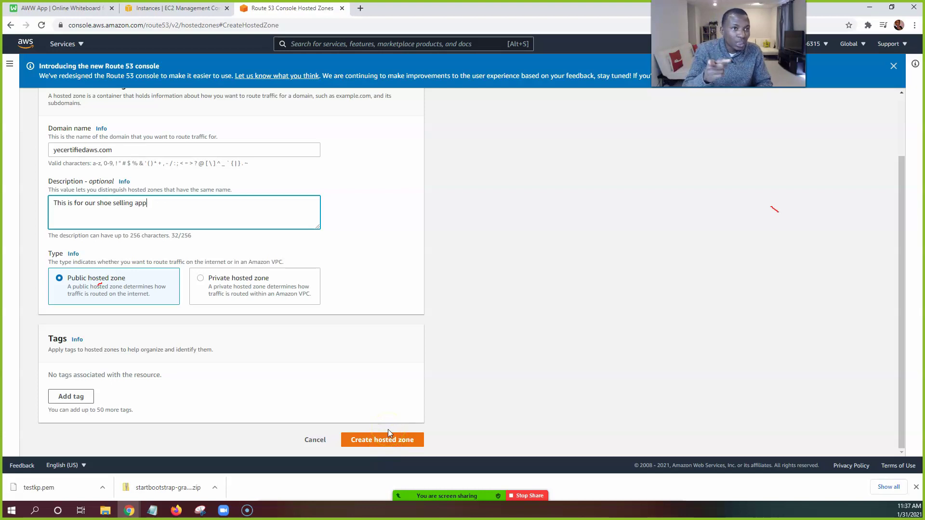
{"action": "left_click", "coordinate": [315, 441]}
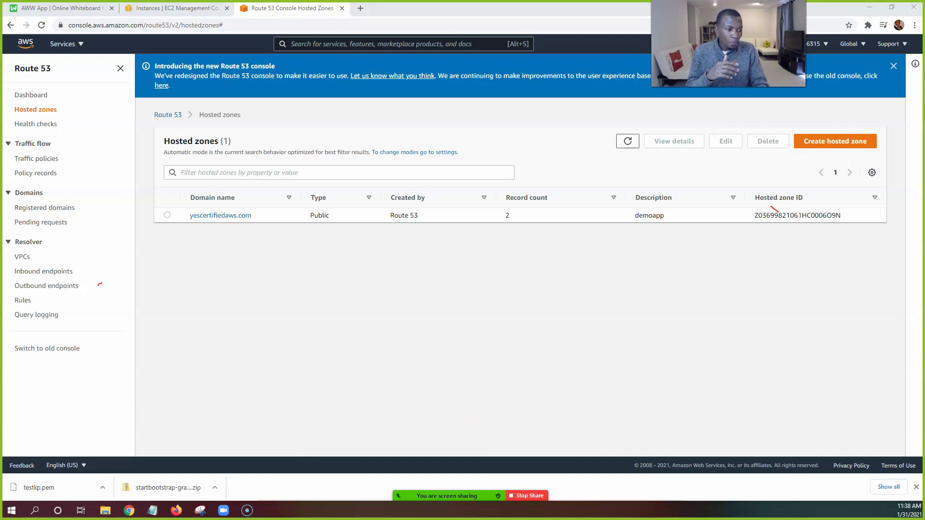
- Open the yescertifiedaws.com hosted zone and examine its NS and SOA records, highlighting the NS record's name server values
{"action": "left_click", "coordinate": [234, 218]}
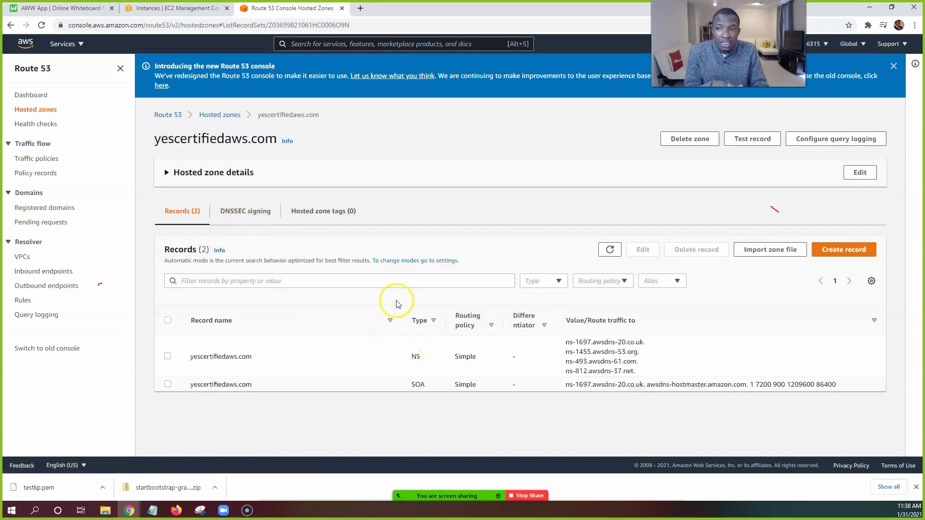
{"action": "left_click", "coordinate": [29, 114]}
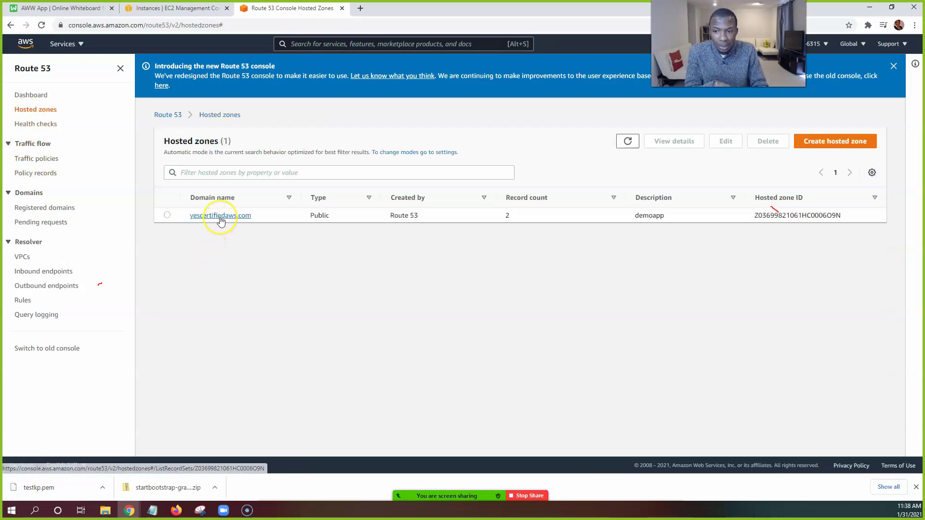
{"action": "left_click", "coordinate": [221, 216]}
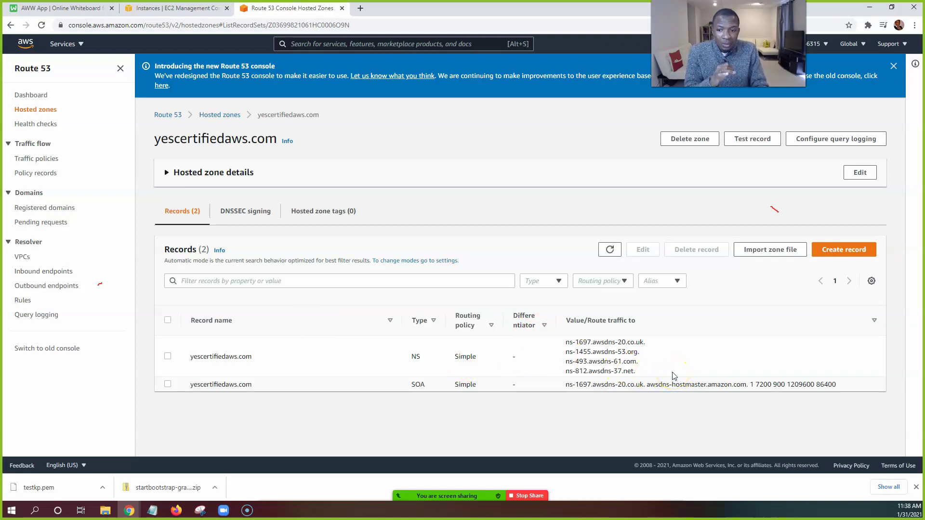
{"action": "left_click", "coordinate": [413, 355]}
{"action": "left_click_drag", "start_coordinate": [413, 356], "coordinate": [427, 386]}
{"action": "left_click", "coordinate": [428, 364]}
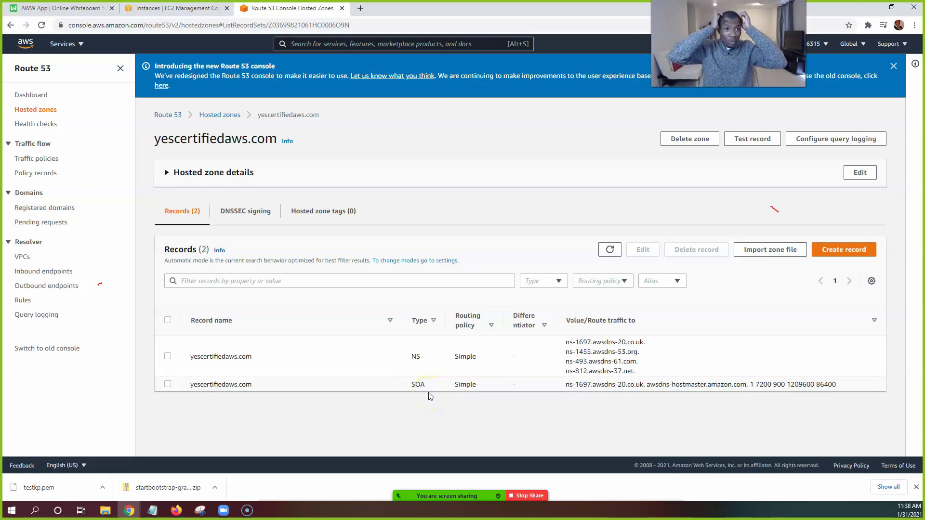
{"action": "left_click_drag", "start_coordinate": [648, 376], "coordinate": [561, 347]}
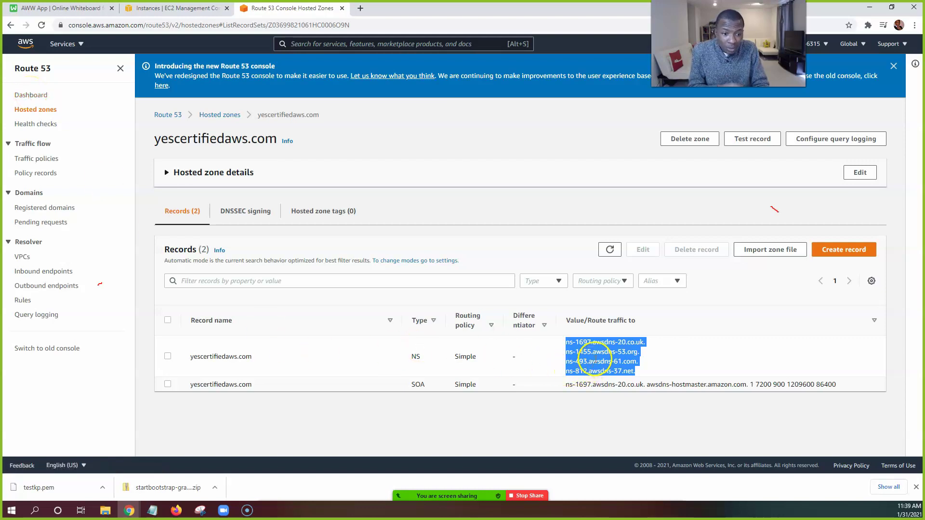
- Review the registration details of the yescertifiedaws.com registered domain and return to the Route 53 dashboard
{"action": "left_click", "coordinate": [29, 96]}
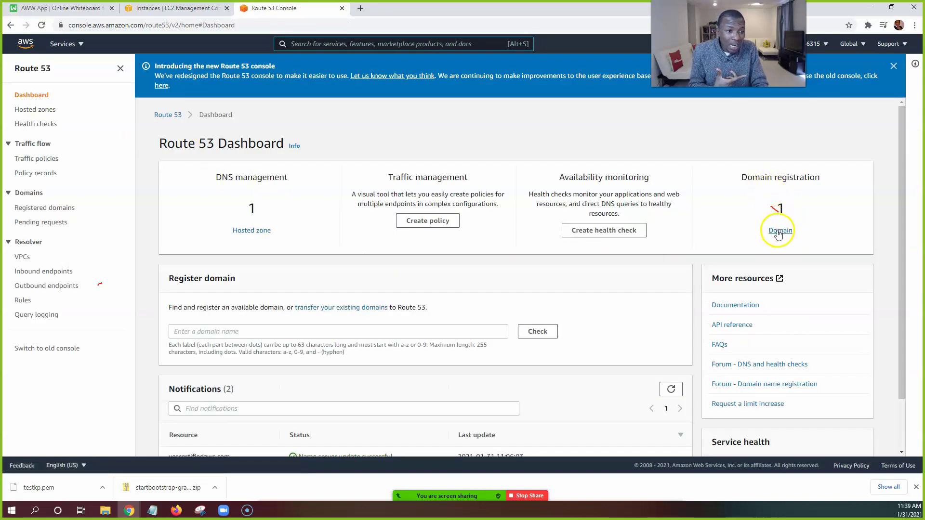
{"action": "left_click", "coordinate": [779, 233]}
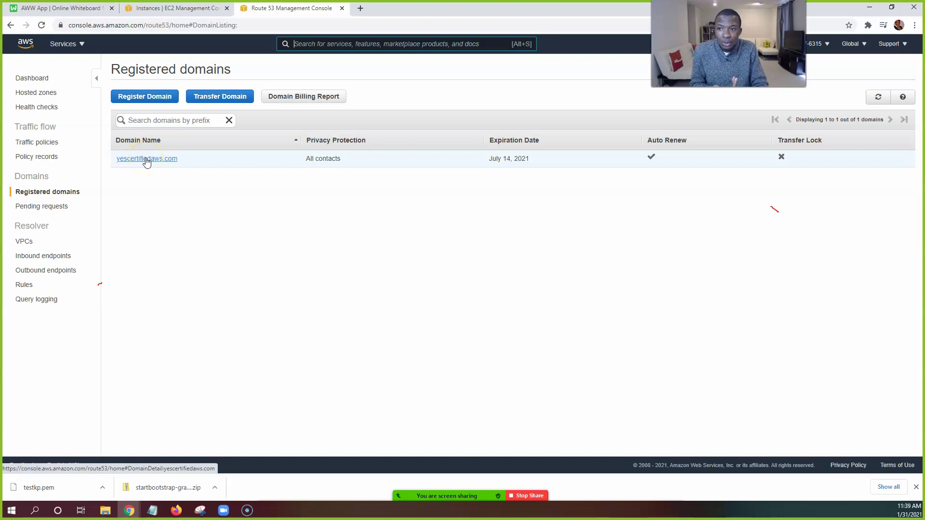
{"action": "left_click", "coordinate": [146, 159]}
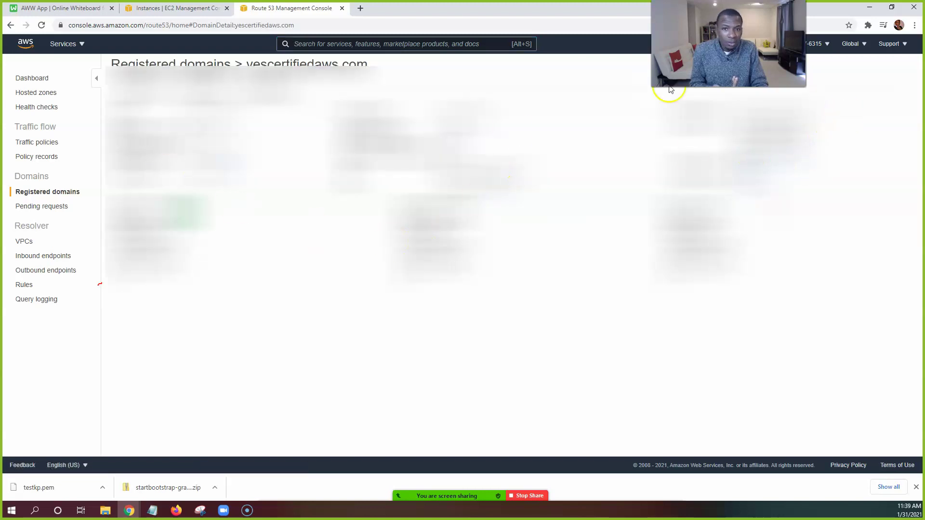
{"action": "left_click", "coordinate": [11, 25]}
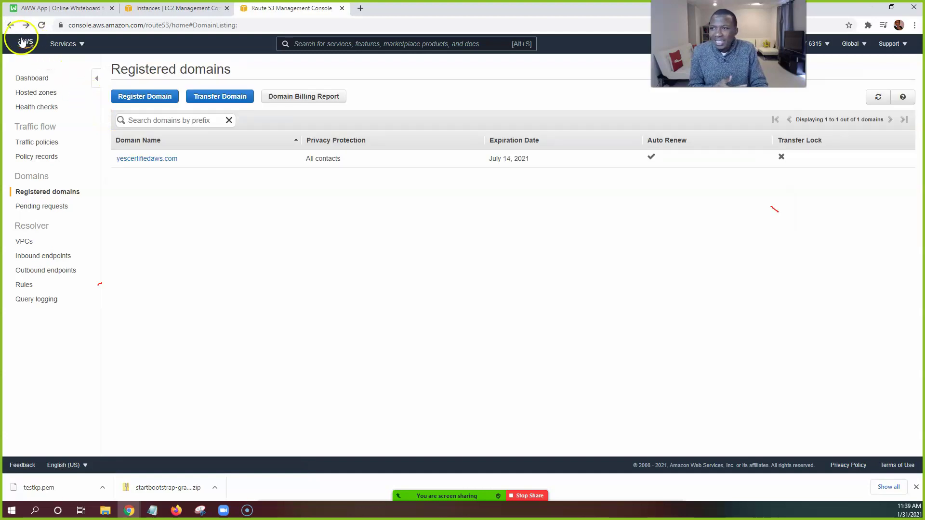
{"action": "left_click", "coordinate": [11, 25]}
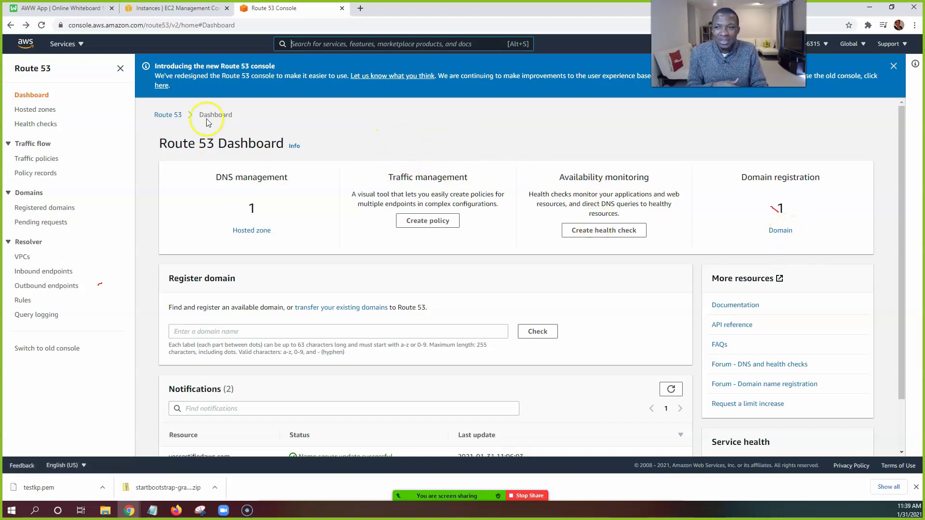
- Compare the hosted zones list with the dashboard's domain registration summary, ending on the hosted zones list
{"action": "left_click", "coordinate": [29, 110]}
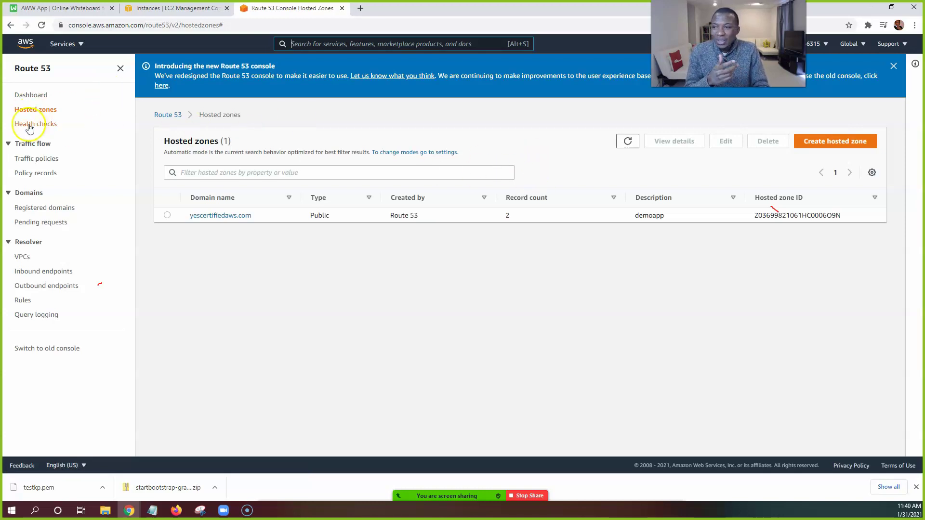
{"action": "left_click", "coordinate": [30, 100]}
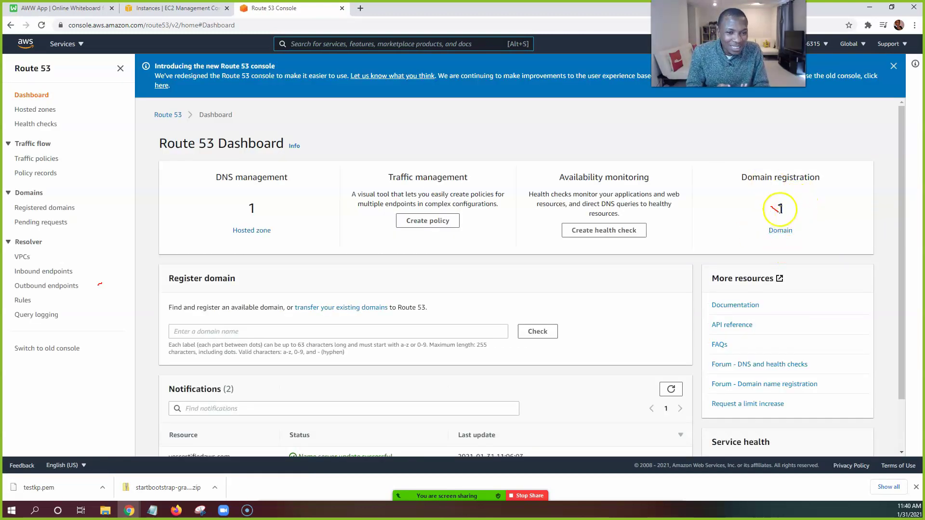
{"action": "left_click", "coordinate": [33, 110]}
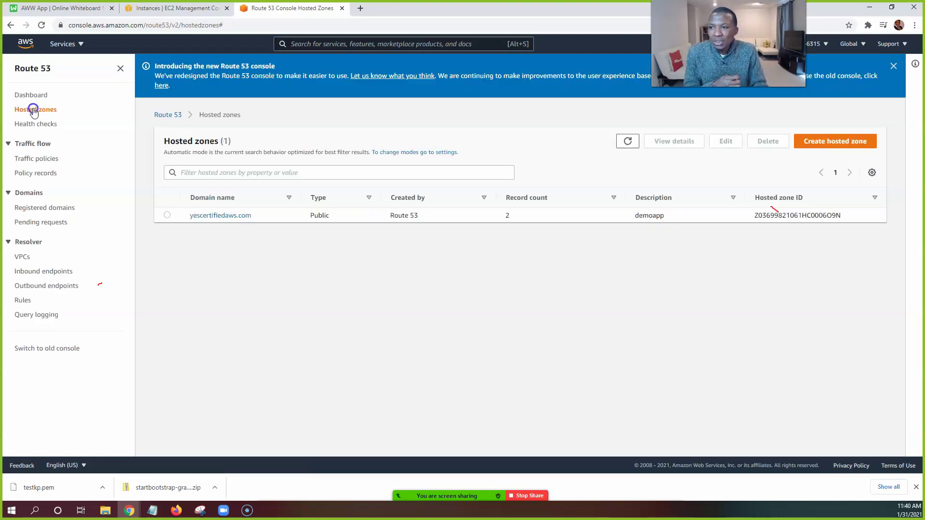
{"action": "left_click", "coordinate": [39, 113]}
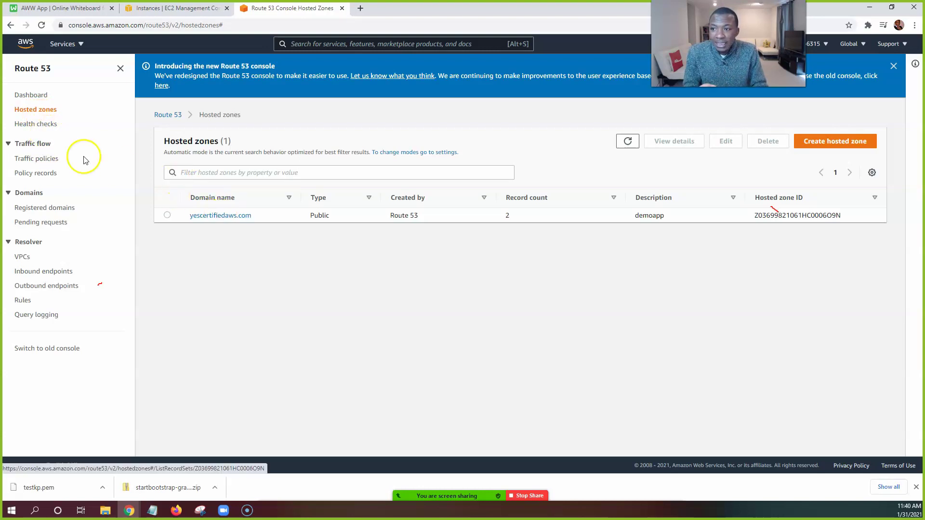
- Start a new record in the yescertifiedaws.com hosted zone, look at the quick create form, and select Simple routing in the wizard
{"action": "left_click", "coordinate": [212, 218]}
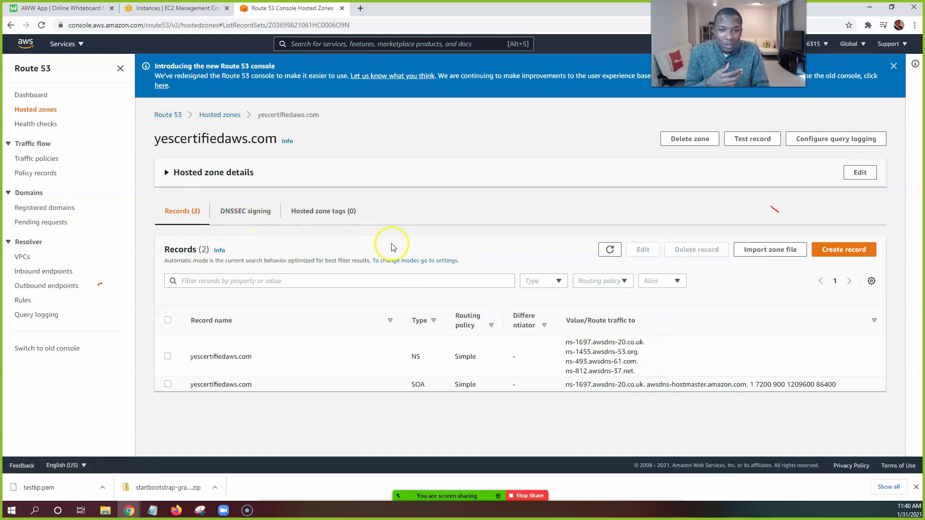
{"action": "left_click", "coordinate": [841, 250]}
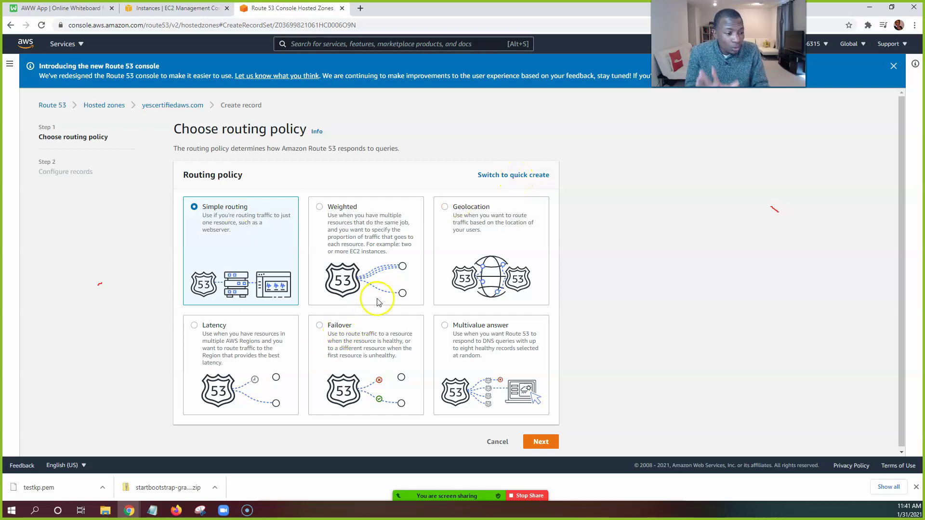
{"action": "left_click", "coordinate": [500, 177]}
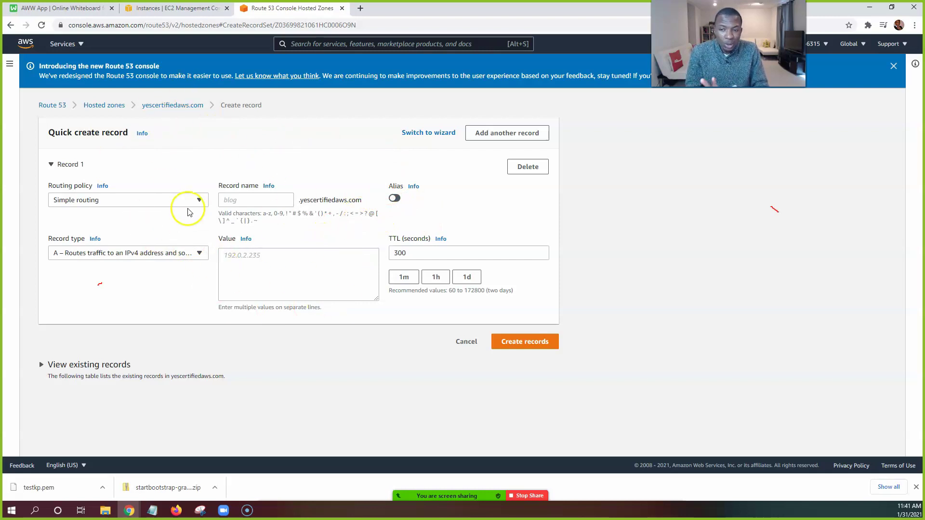
{"action": "left_click_drag", "start_coordinate": [51, 134], "coordinate": [127, 133]}
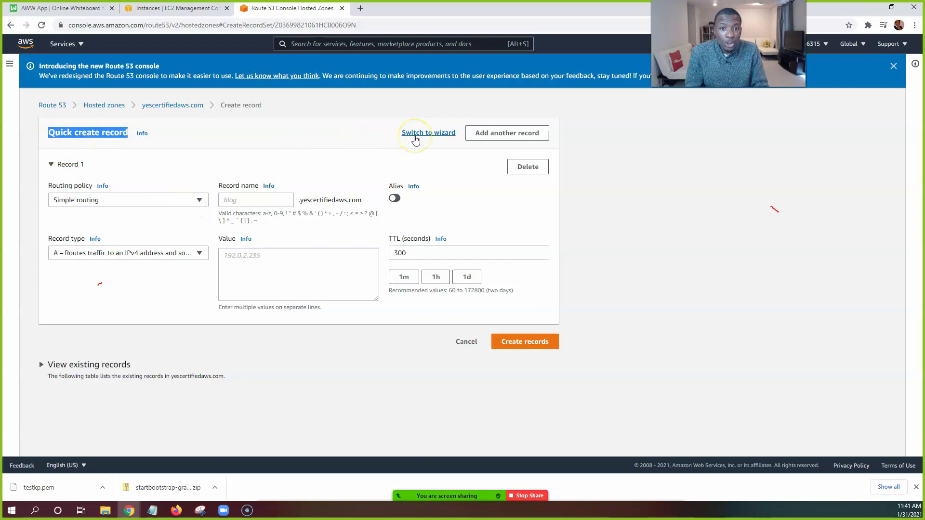
{"action": "left_click", "coordinate": [416, 134]}
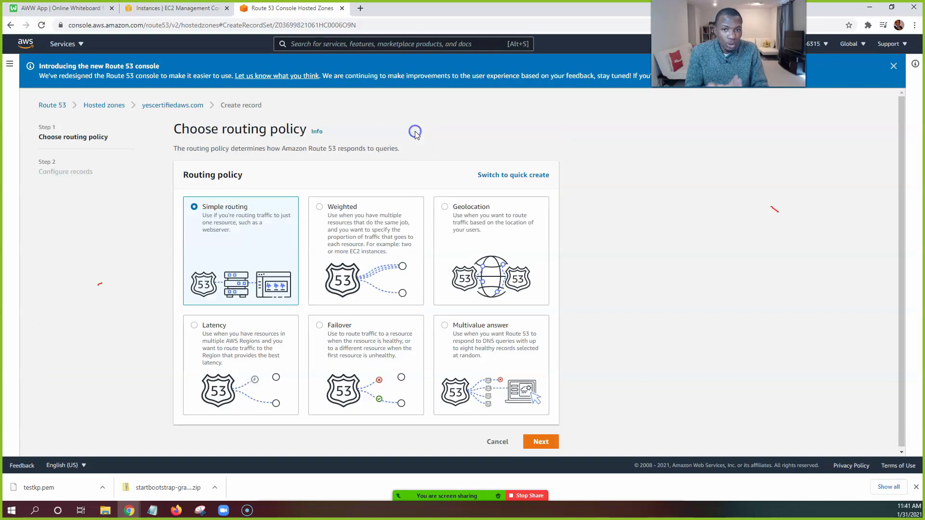
{"action": "left_click", "coordinate": [230, 245]}
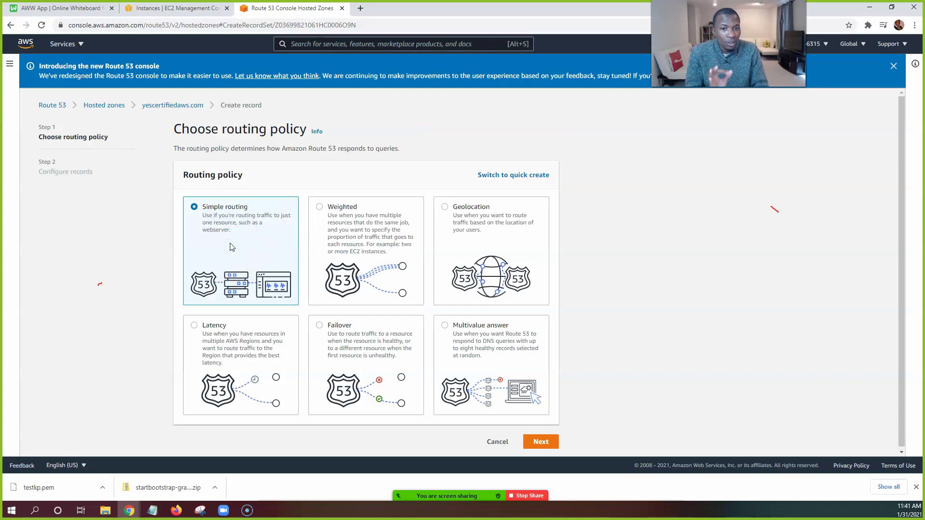
- Use the Simple routing policy and proceed to configuring the records for yescertifiedaws.com
{"action": "left_click", "coordinate": [540, 447]}
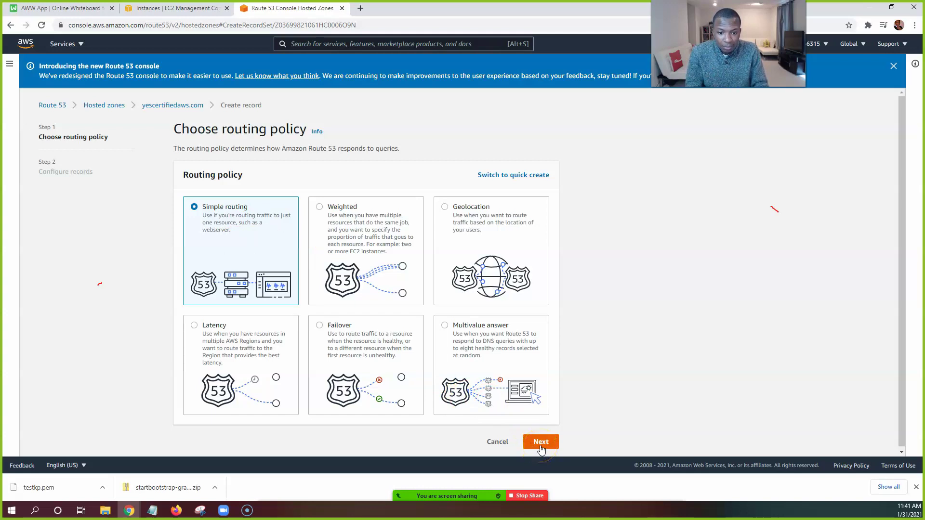
{"action": "left_click", "coordinate": [541, 447]}
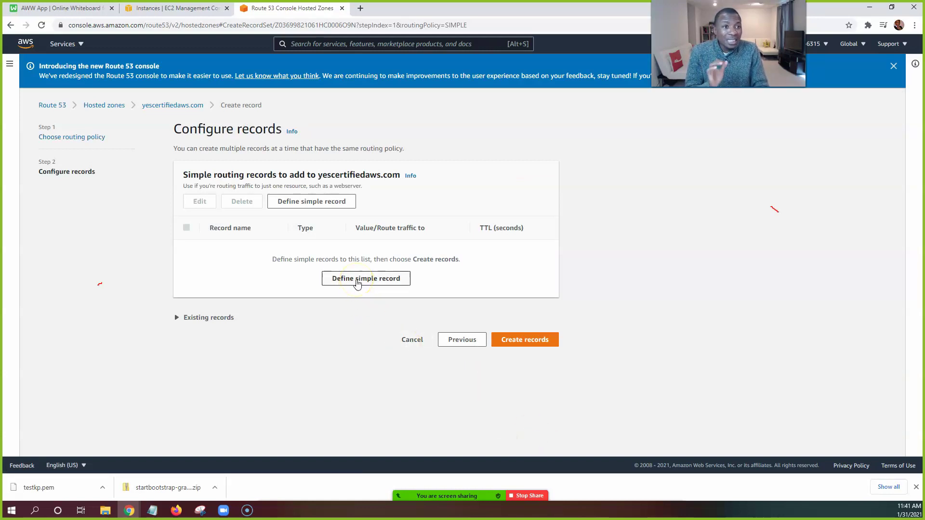
- Review the architecture sketch on the AWW whiteboard and the Webserver1 instance in the EC2 console, and return to the Route 53 console
{"action": "left_click", "coordinate": [74, 8]}
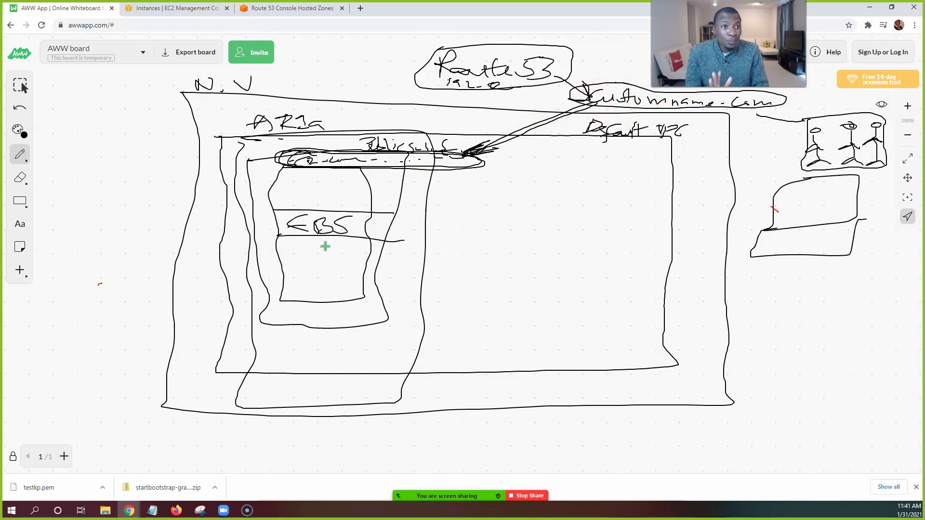
{"action": "left_click", "coordinate": [315, 236]}
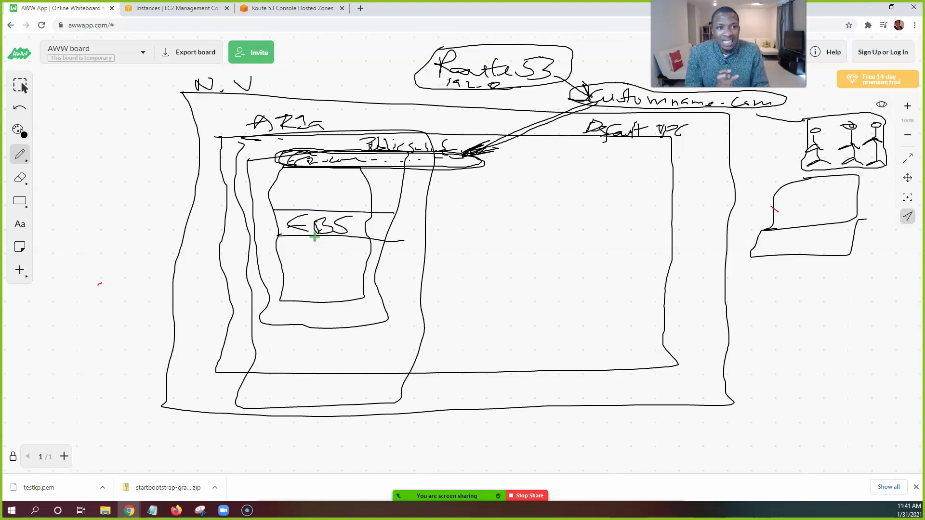
{"action": "left_click", "coordinate": [427, 165]}
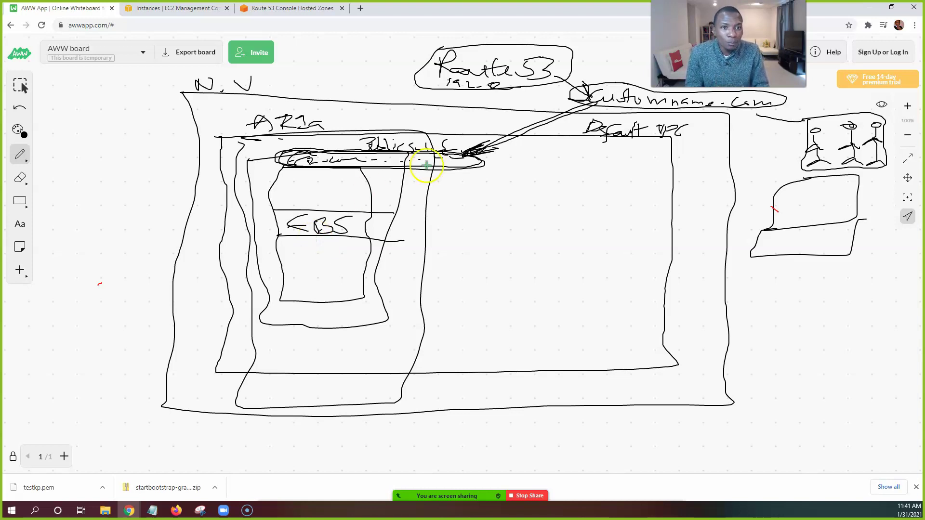
{"action": "left_click", "coordinate": [616, 95]}
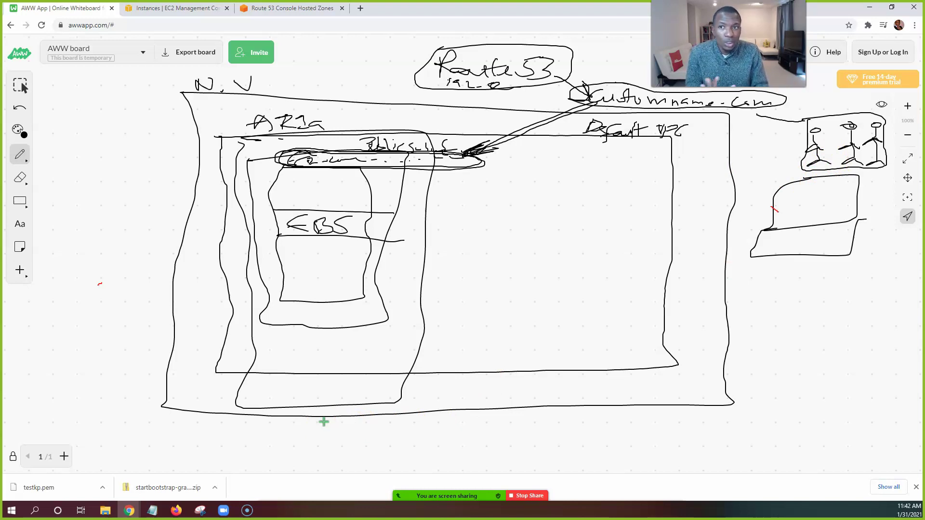
{"action": "left_click", "coordinate": [156, 8]}
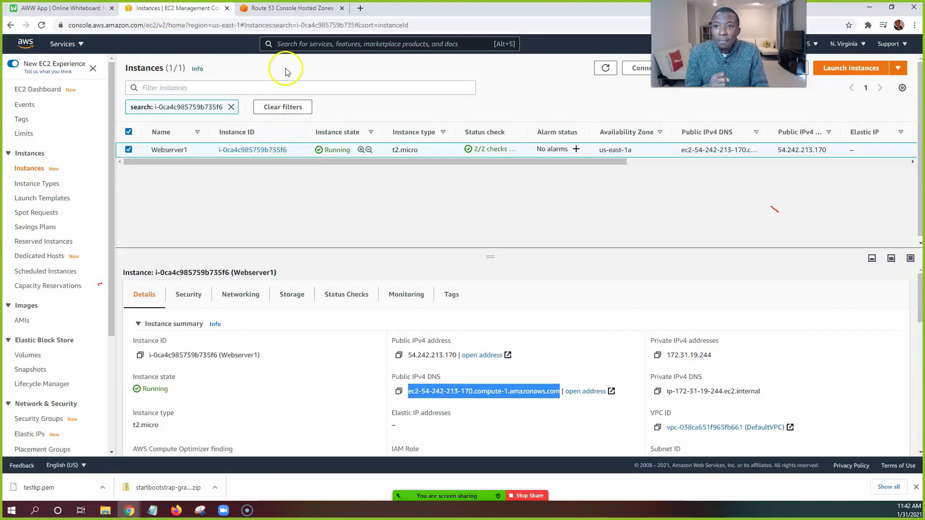
{"action": "left_click", "coordinate": [308, 7]}
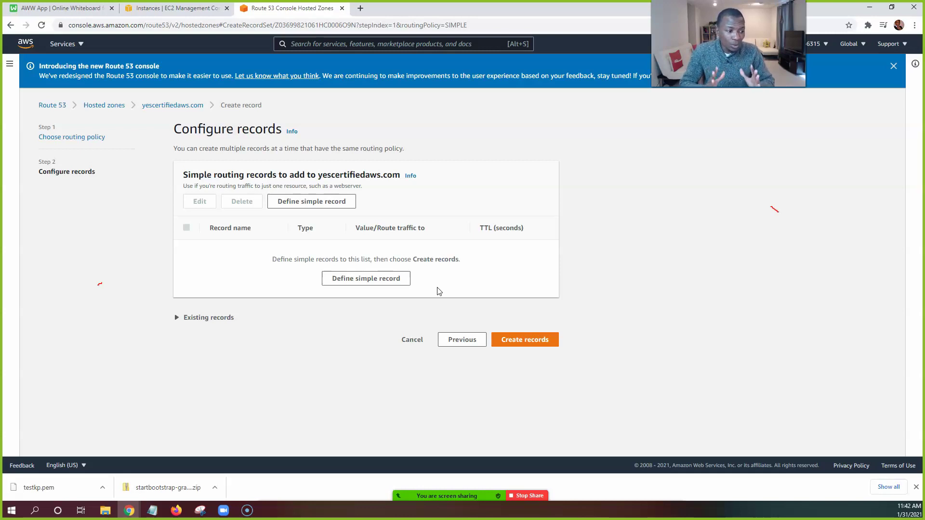
- Start defining a simple record for the root domain yescertifiedaws.com, with the record name left blank
{"action": "left_click", "coordinate": [353, 280]}
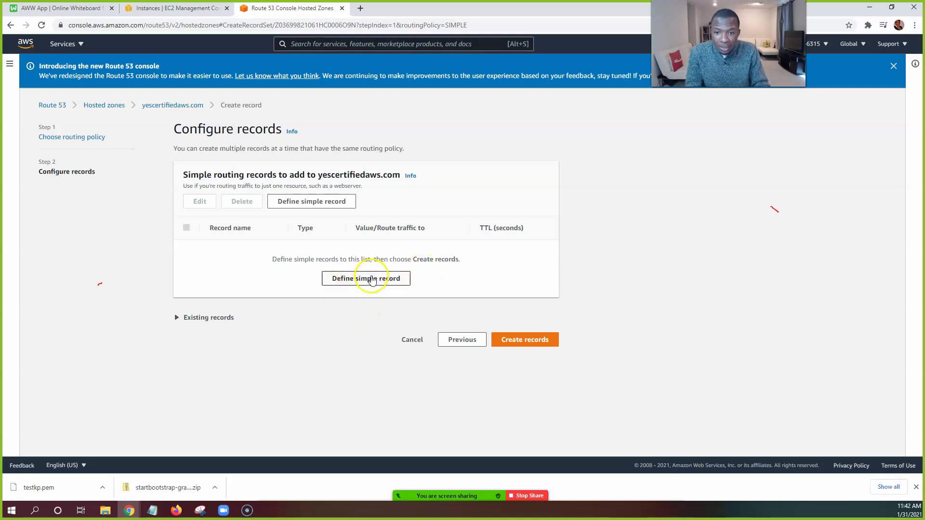
{"action": "left_click", "coordinate": [372, 280]}
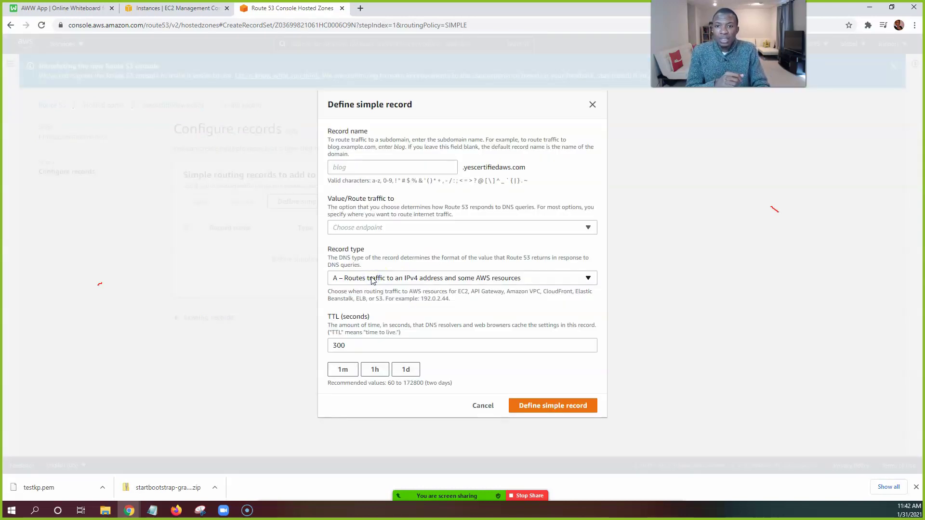
{"action": "left_click", "coordinate": [365, 165]}
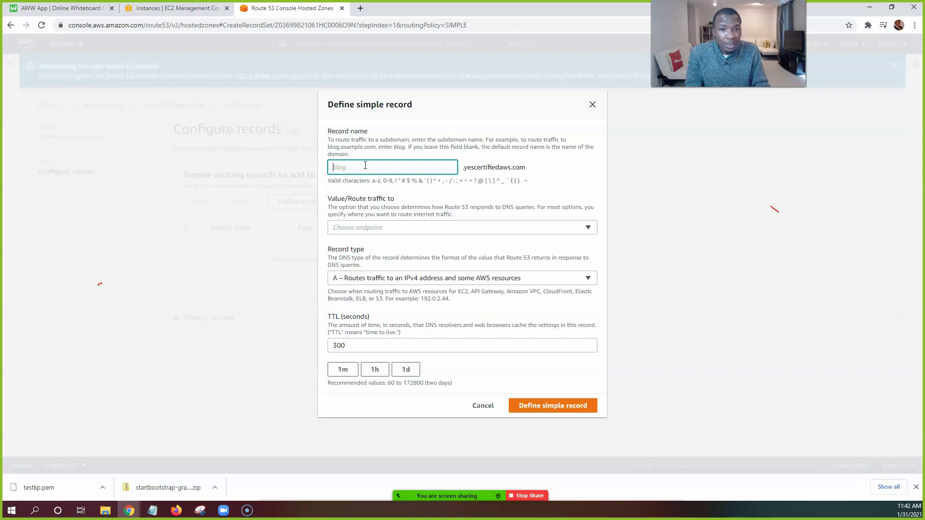
{"action": "left_click_drag", "start_coordinate": [462, 167], "coordinate": [524, 167]}
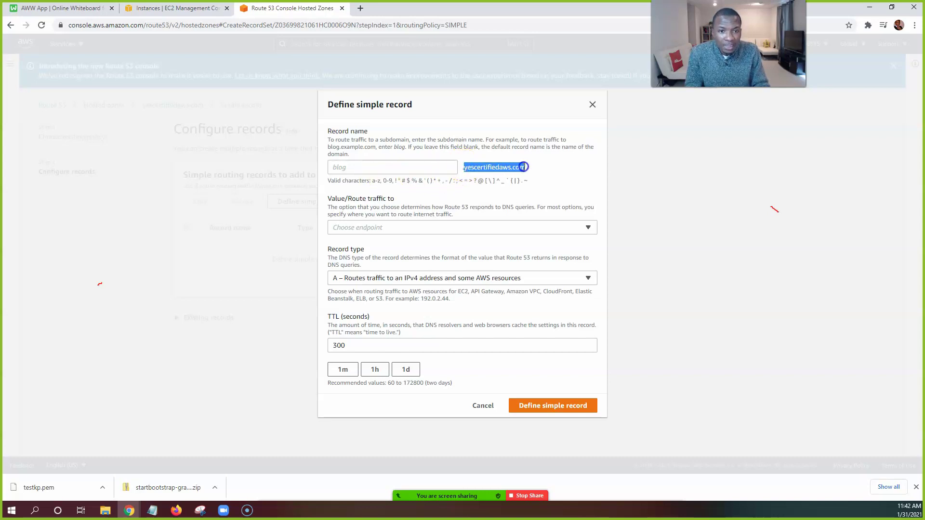
{"action": "left_click", "coordinate": [173, 8]}
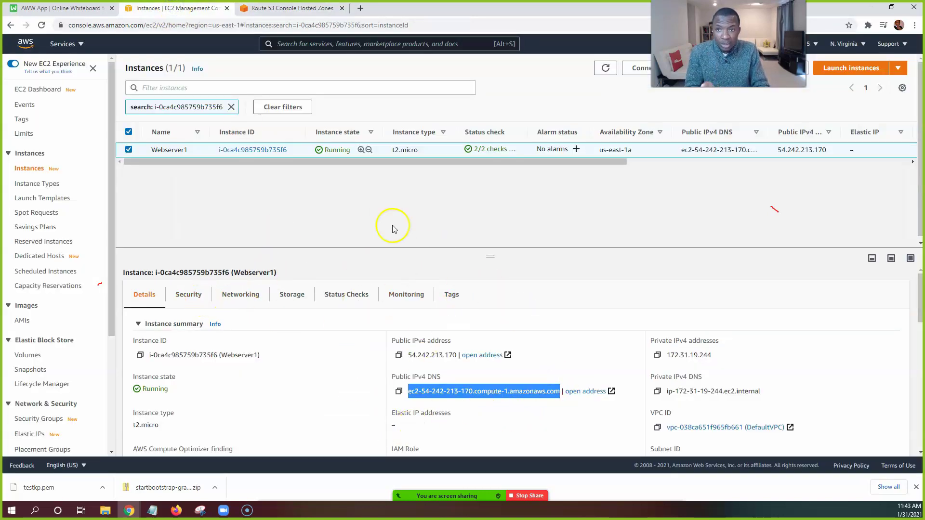
{"action": "left_click", "coordinate": [301, 9]}
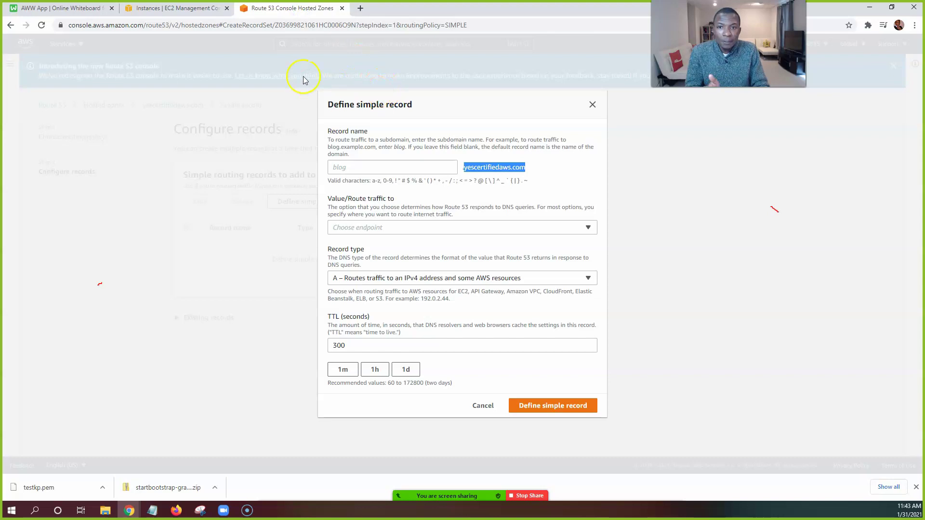
{"action": "left_click", "coordinate": [425, 169]}
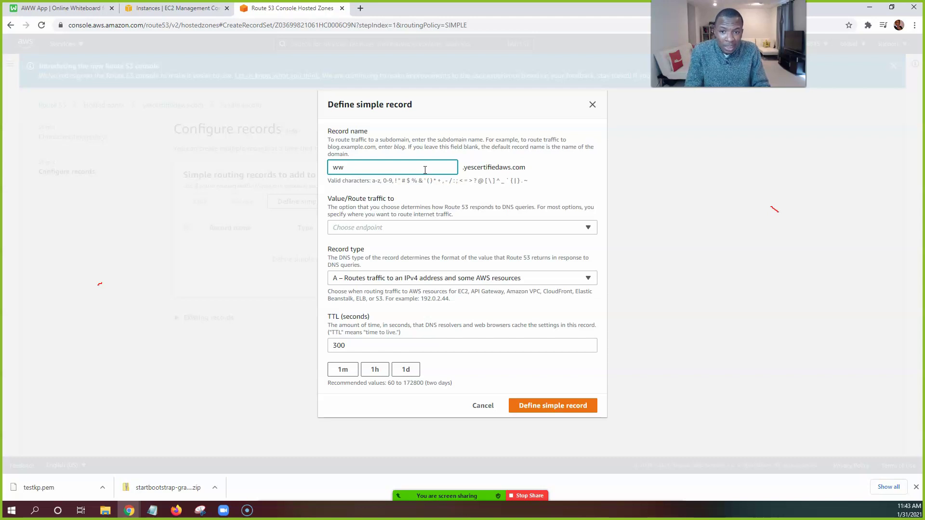
{"action": "left_click_drag", "start_coordinate": [464, 169], "coordinate": [529, 171]}
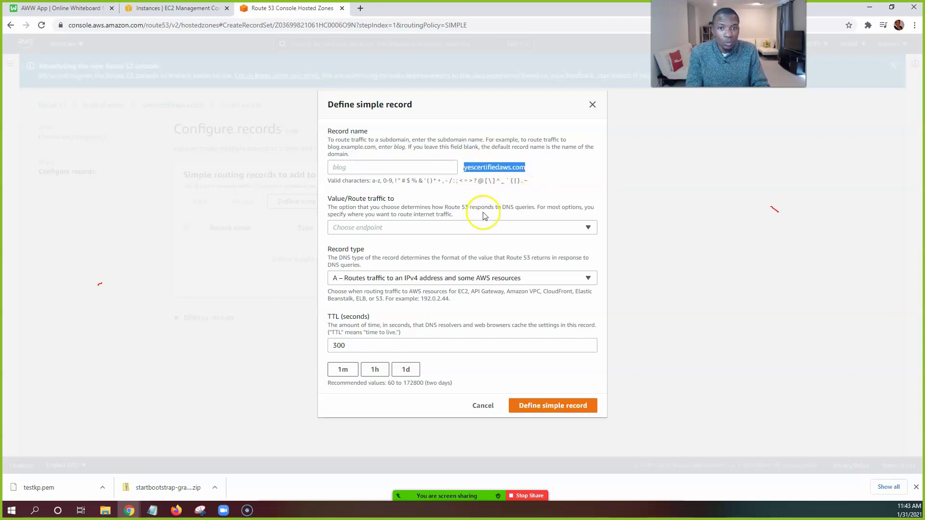
- Set the record's traffic endpoint to "IP address or another value, depending on the record type"
{"action": "left_click", "coordinate": [396, 232]}
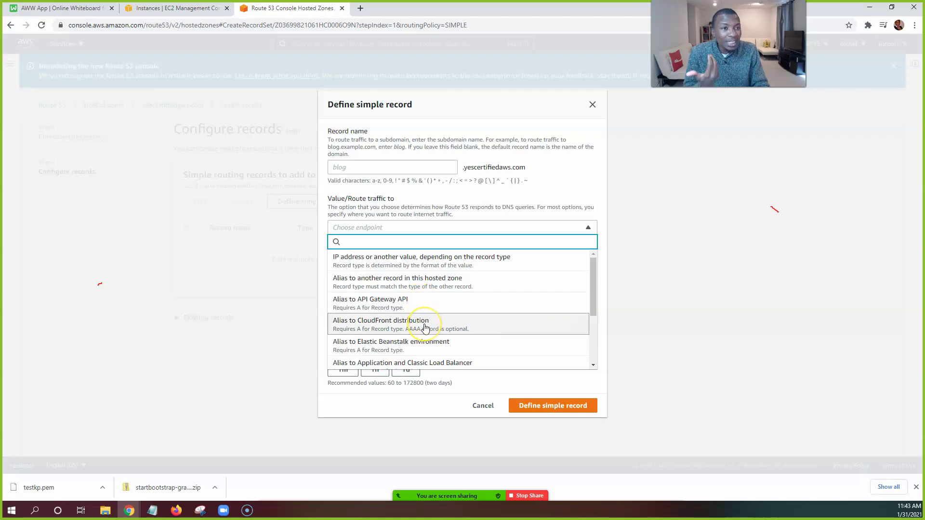
{"action": "scroll", "coordinate": [425, 328], "scroll_direction": "down", "scroll_amount": 1}
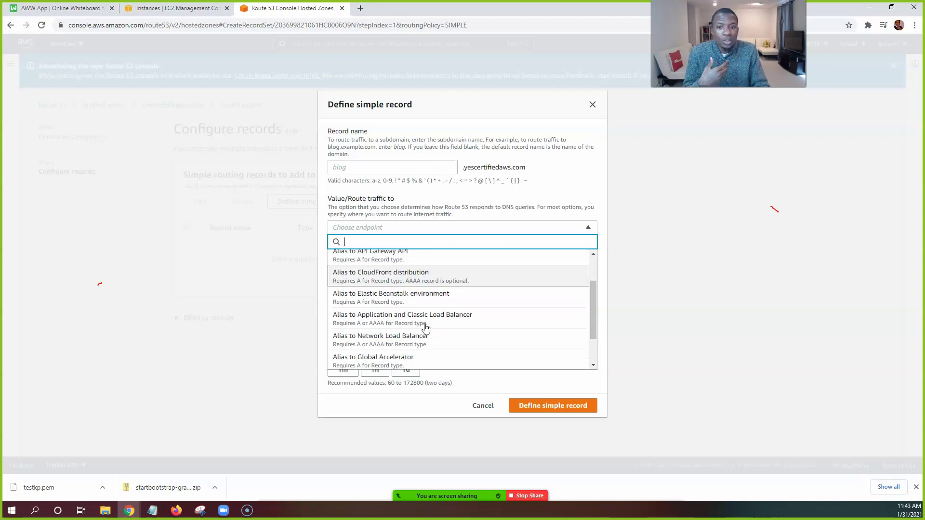
{"action": "scroll", "coordinate": [425, 303], "scroll_direction": "down", "scroll_amount": 1}
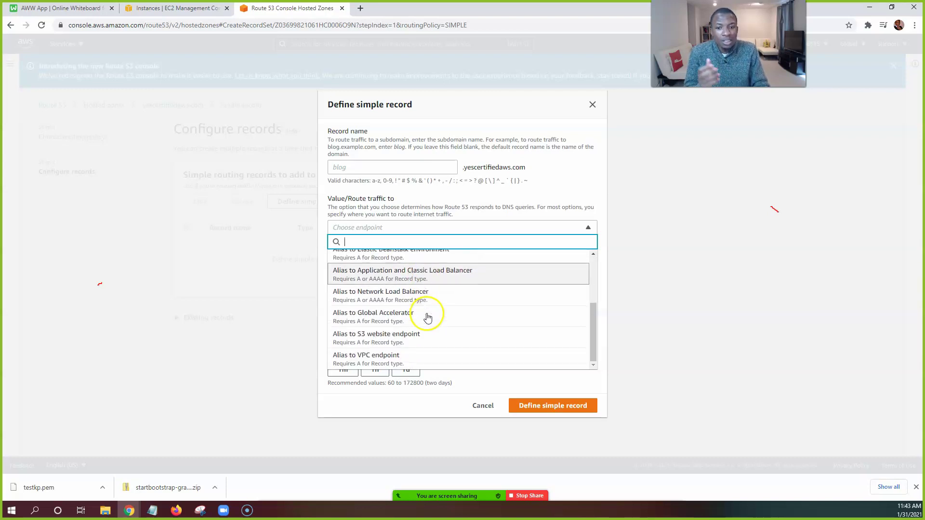
{"action": "scroll", "coordinate": [430, 311], "scroll_direction": "up", "scroll_amount": 1}
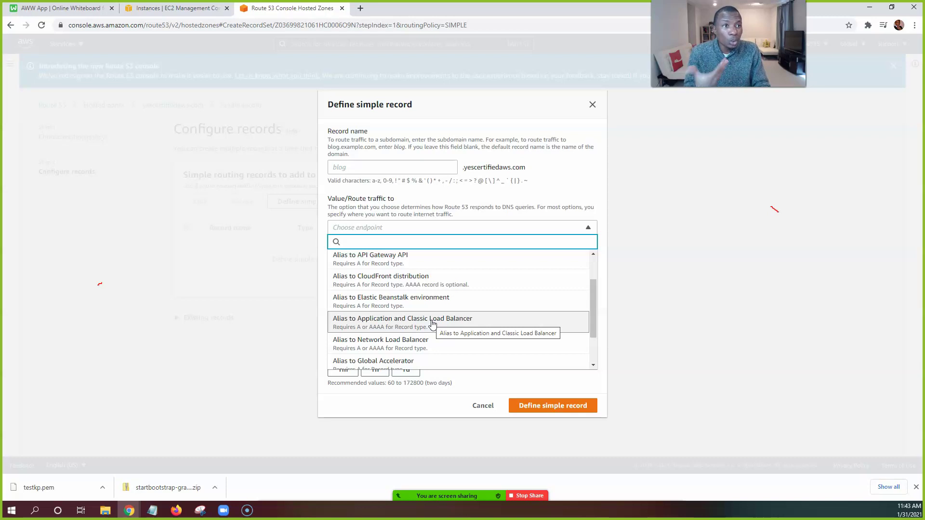
{"action": "scroll", "coordinate": [431, 299], "scroll_direction": "up", "scroll_amount": 1}
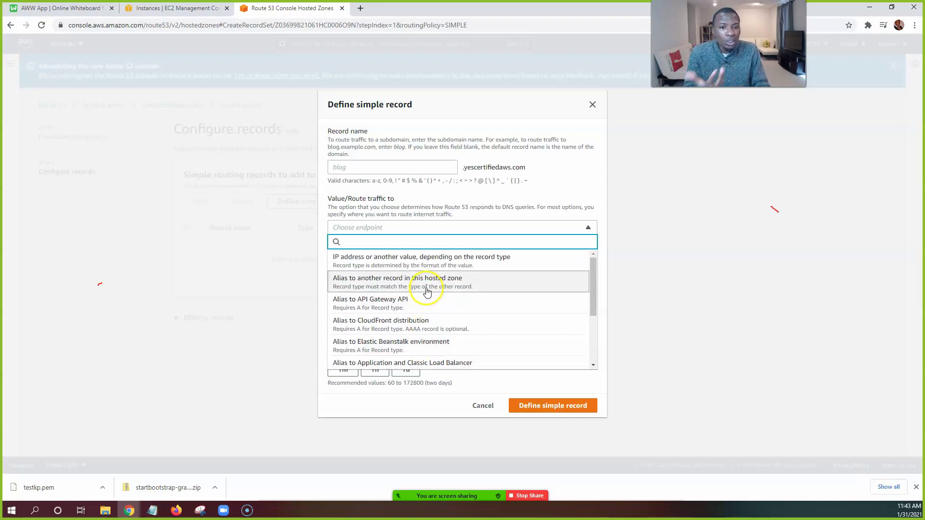
{"action": "left_click", "coordinate": [430, 261]}
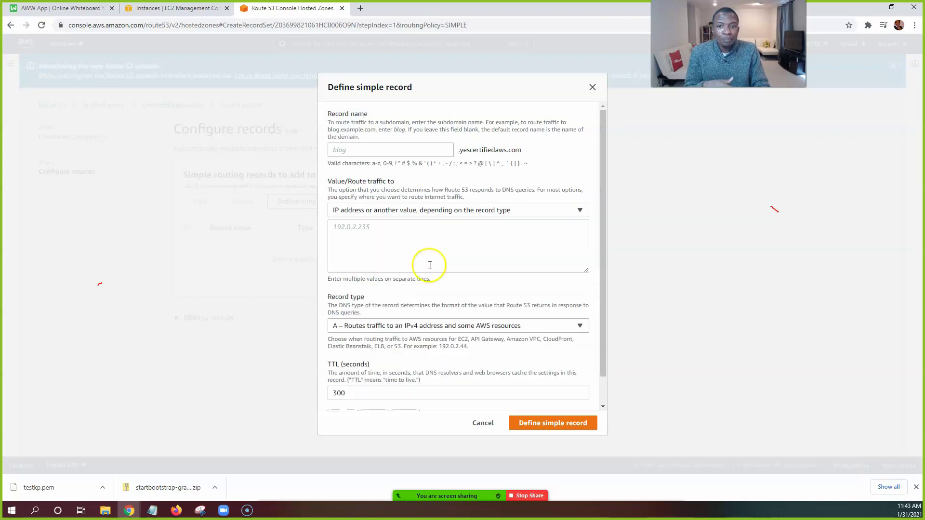
- Copy Webserver1's public IPv4 address 54.242.213.170 from the EC2 console and paste it as the record's value
{"action": "left_click", "coordinate": [402, 231]}
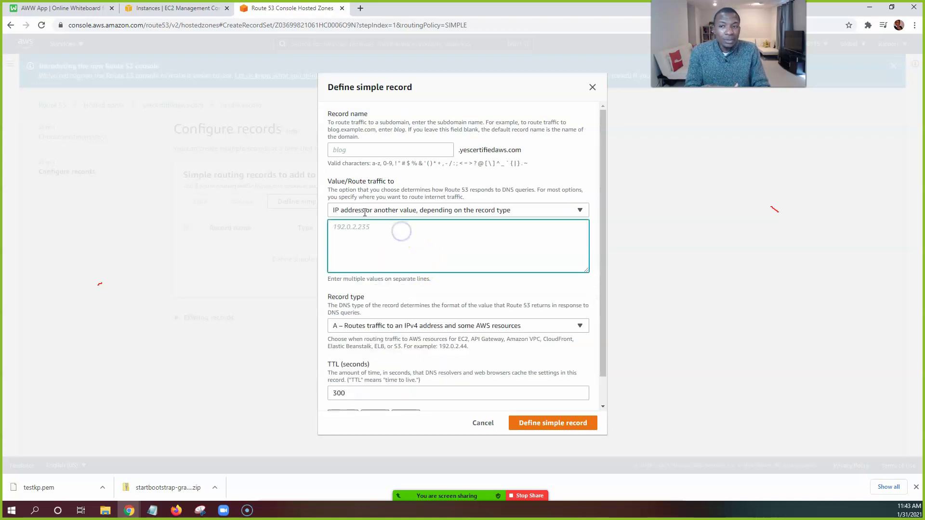
{"action": "left_click", "coordinate": [168, 9]}
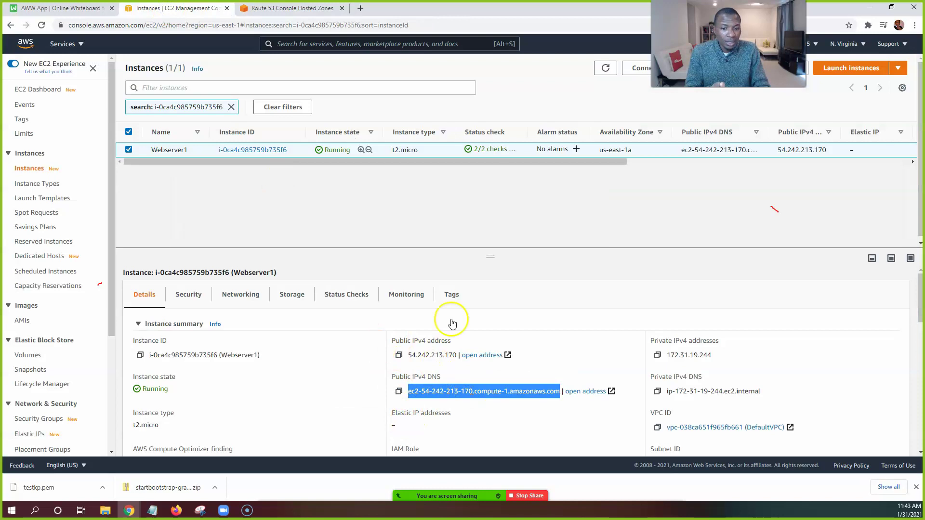
{"action": "left_click", "coordinate": [399, 357]}
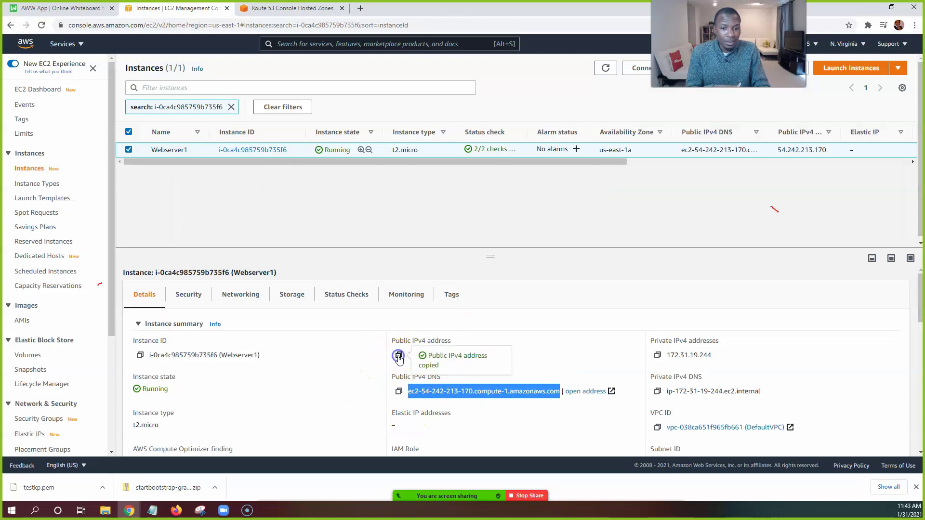
{"action": "left_click", "coordinate": [269, 9]}
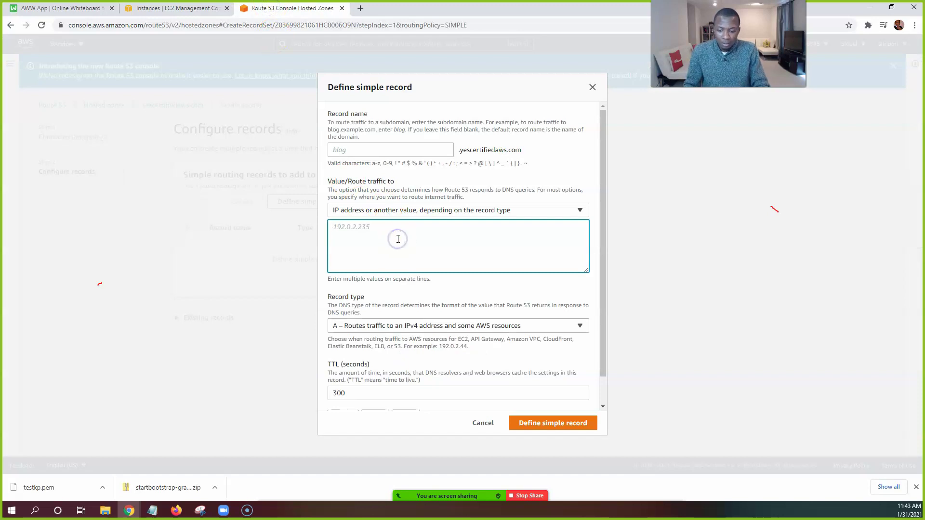
{"action": "key", "text": "ctrl+v"}
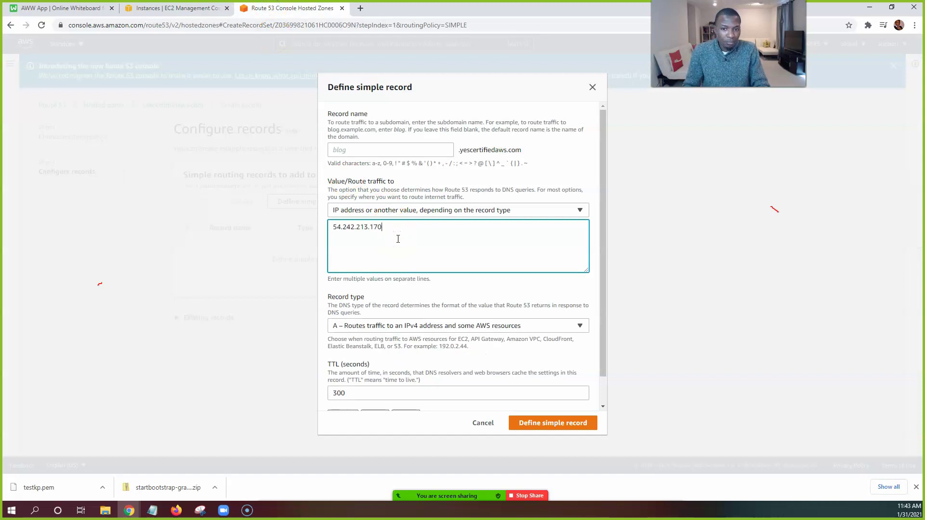
{"action": "left_click", "coordinate": [417, 223]}
{"action": "scroll", "coordinate": [414, 223], "scroll_direction": "down", "scroll_amount": 1}
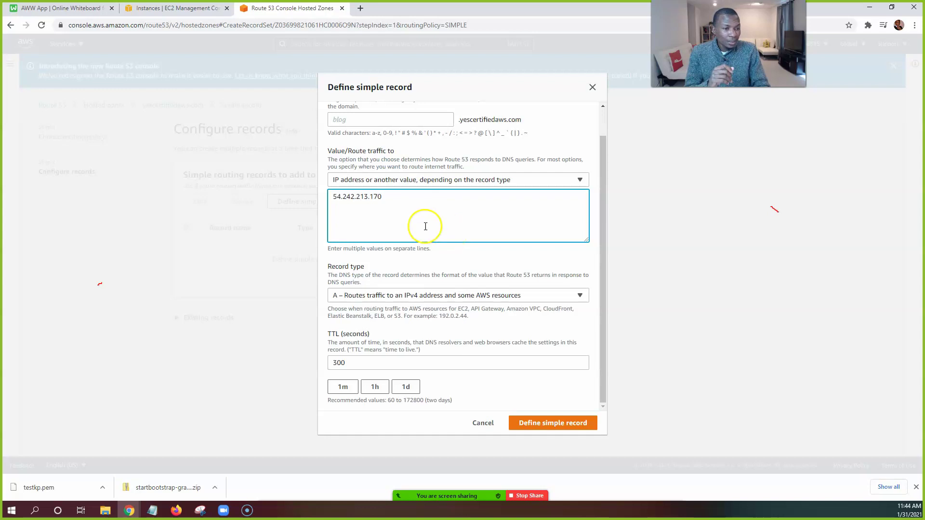
- Copy Webserver1's public IPv4 address again and replace the record's value with 54.242.213.170
{"action": "left_click", "coordinate": [159, 9]}
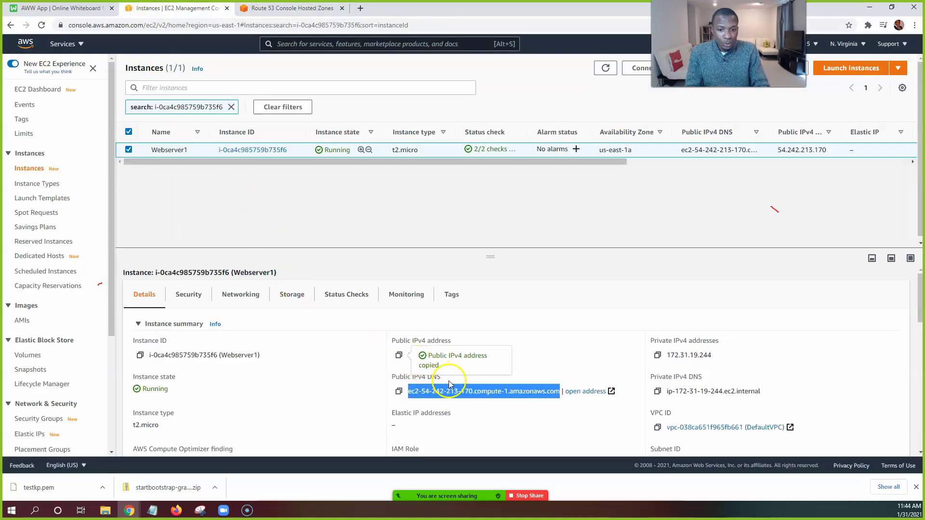
{"action": "left_click", "coordinate": [432, 391]}
{"action": "left_click_drag", "start_coordinate": [409, 391], "coordinate": [562, 388]}
{"action": "left_click", "coordinate": [556, 413]}
{"action": "left_click", "coordinate": [399, 355]}
{"action": "left_click", "coordinate": [275, 8]}
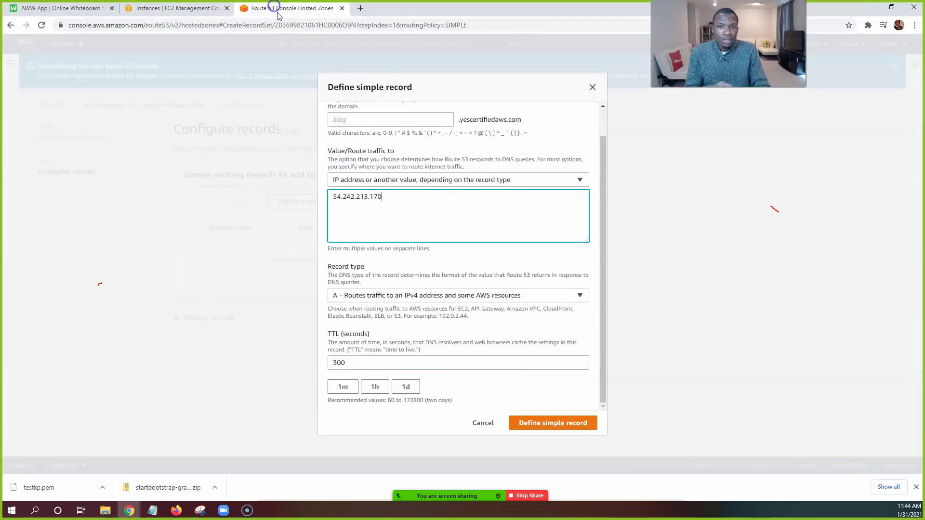
{"action": "left_click_drag", "start_coordinate": [392, 199], "coordinate": [329, 205]}
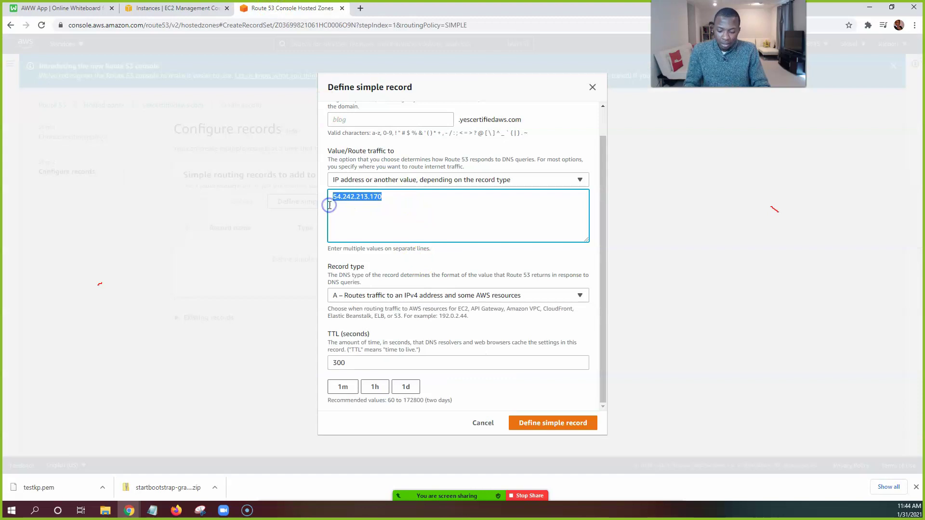
{"action": "key", "text": "ctrl+v"}
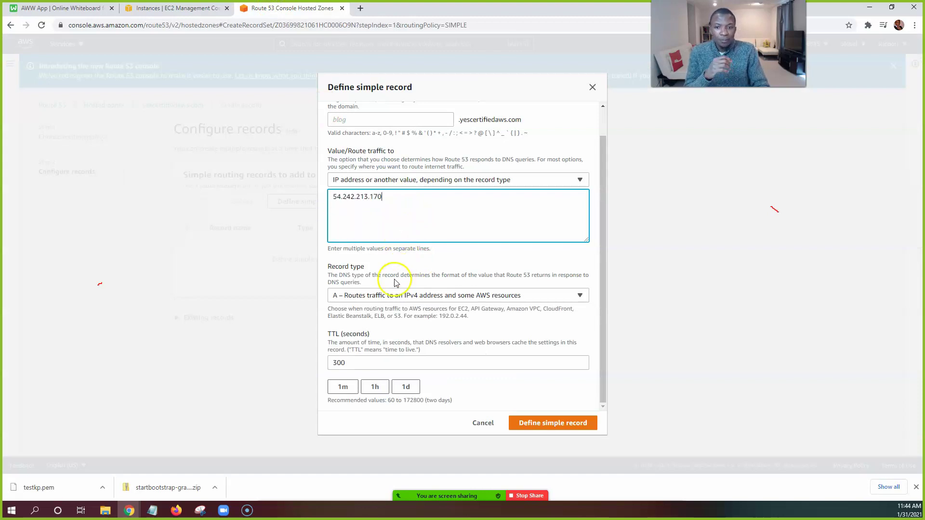
- Choose record type "A – Routes traffic to an IPv4 address and some AWS resources" and check the domain and IP value
{"action": "left_click", "coordinate": [386, 296]}
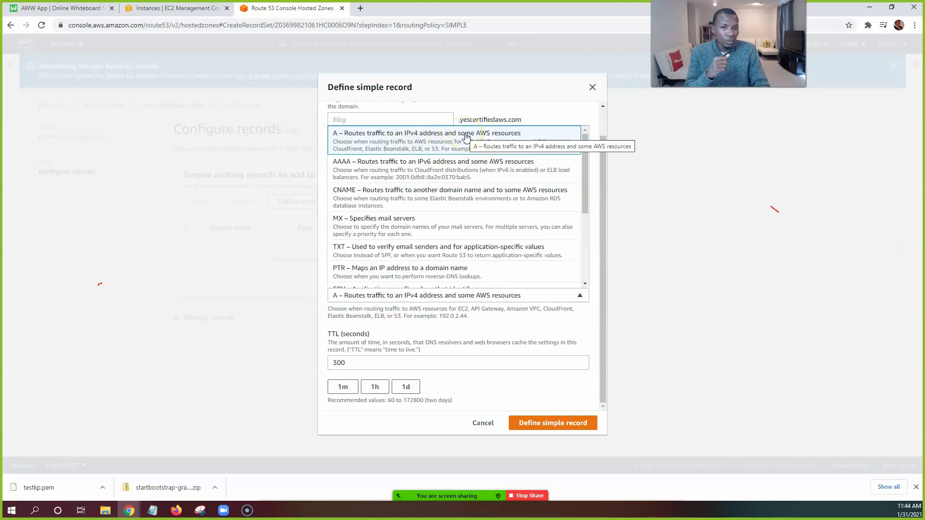
{"action": "left_click", "coordinate": [407, 141]}
{"action": "left_click_drag", "start_coordinate": [459, 120], "coordinate": [528, 119]}
{"action": "left_click", "coordinate": [398, 212]}
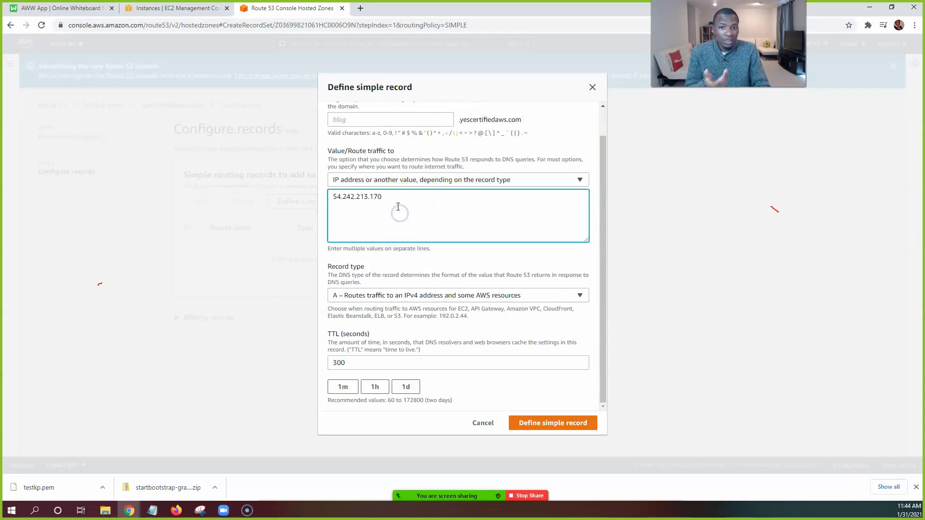
{"action": "left_click_drag", "start_coordinate": [384, 198], "coordinate": [327, 199]}
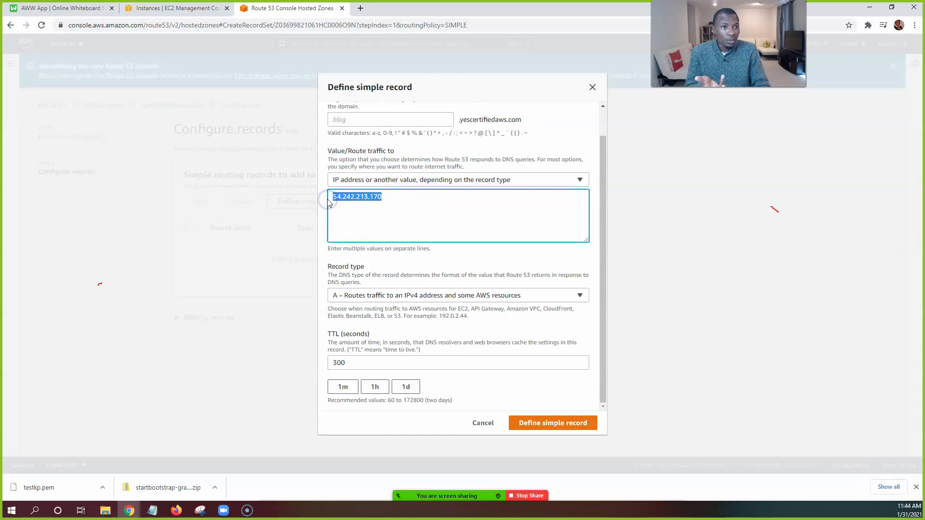
- Set the record's TTL to 60 seconds, then define and create the A record for yescertifiedaws.com
{"action": "left_click_drag", "start_coordinate": [403, 202], "coordinate": [345, 200]}
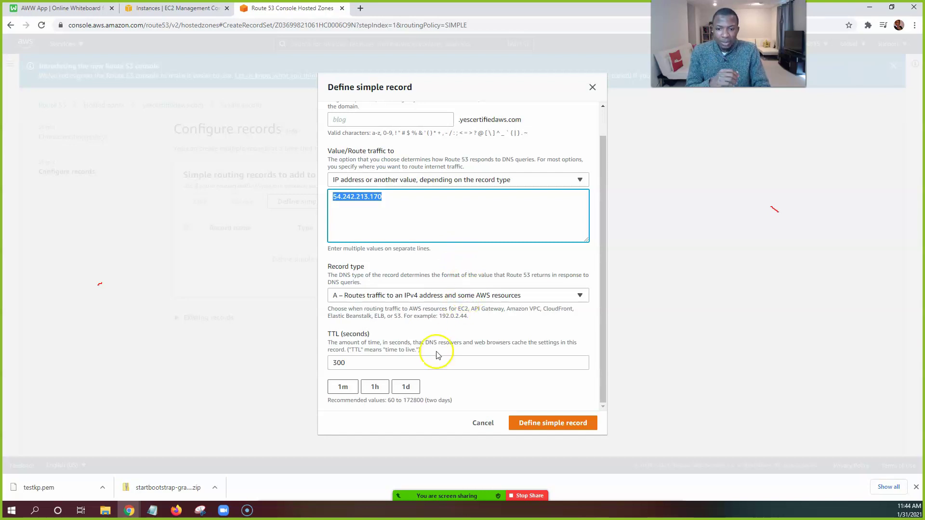
{"action": "left_click_drag", "start_coordinate": [372, 369], "coordinate": [320, 370]}
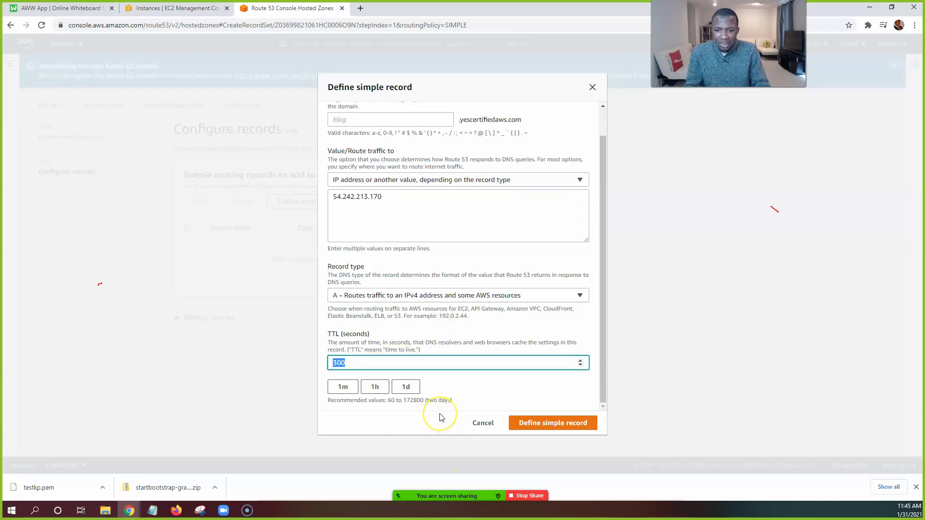
{"action": "type", "text": "60"}
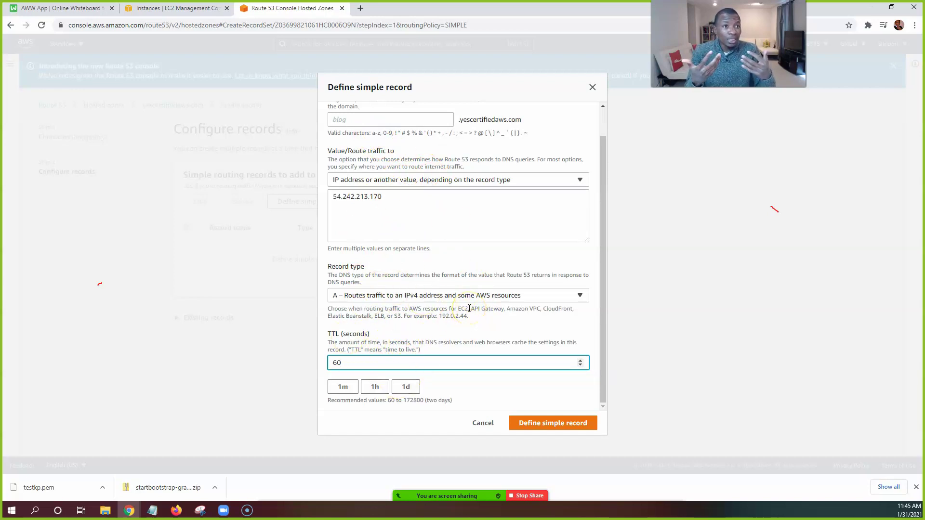
{"action": "left_click", "coordinate": [554, 424]}
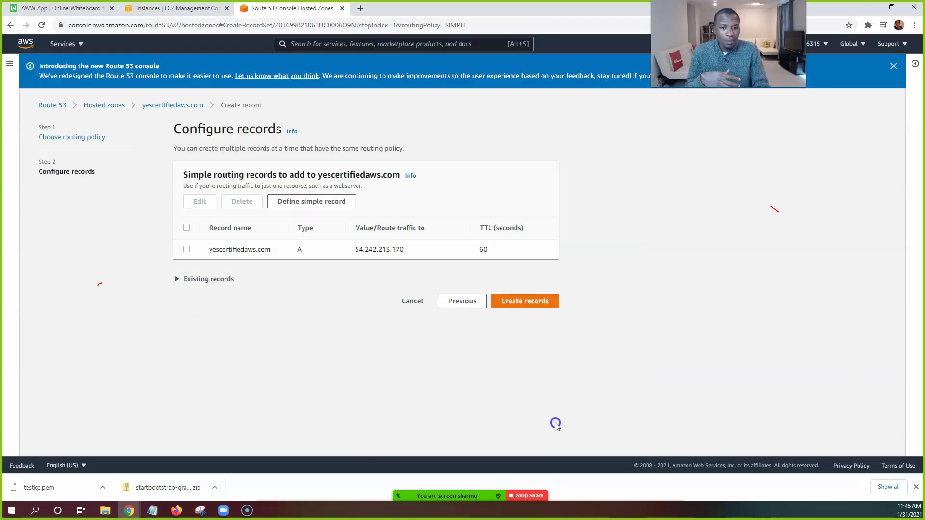
{"action": "left_click", "coordinate": [539, 306]}
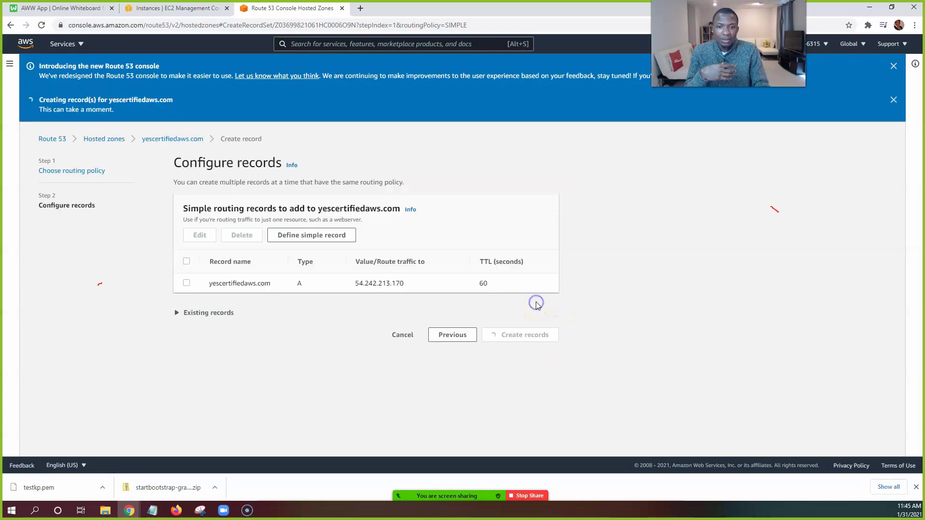
{"action": "left_click", "coordinate": [537, 304]}
- Select the new yescertifiedaws.com A record in the hosted zone and check the IP address it routes to
{"action": "left_click", "coordinate": [842, 272]}
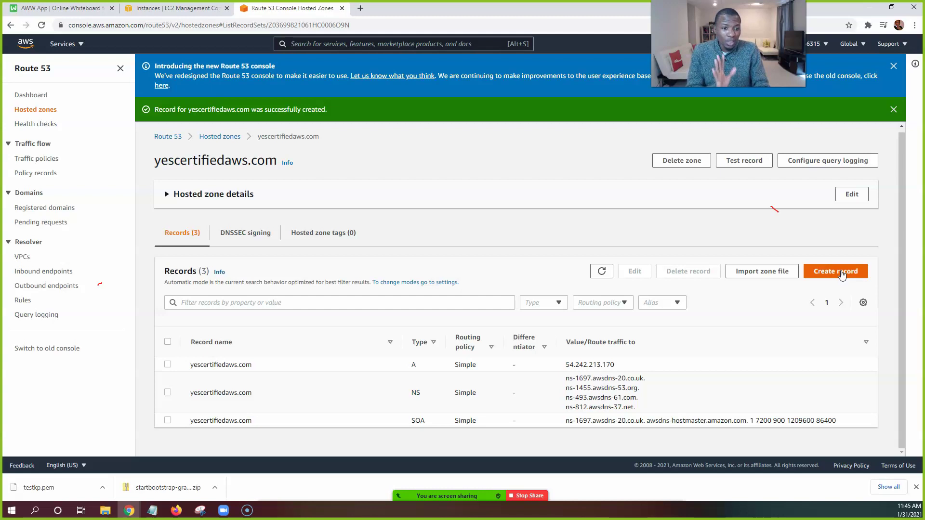
{"action": "left_click", "coordinate": [167, 366]}
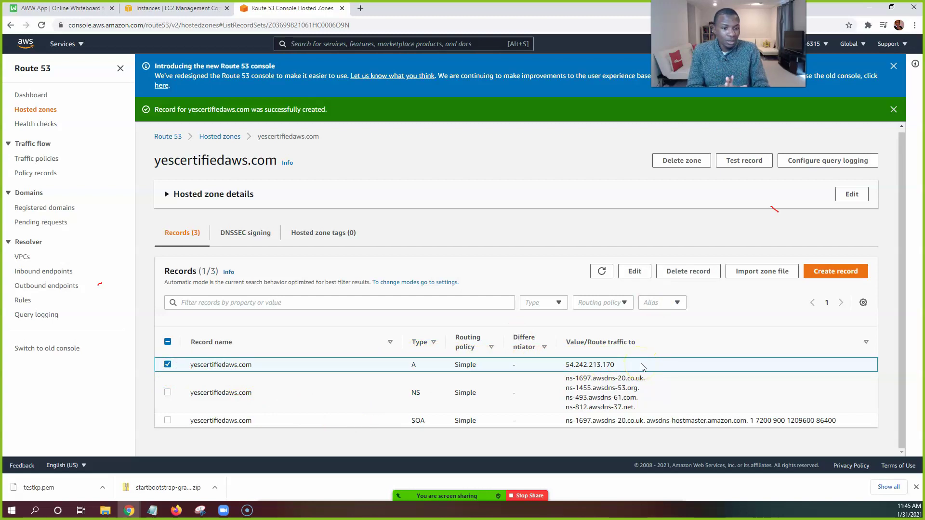
{"action": "left_click_drag", "start_coordinate": [642, 367], "coordinate": [567, 369]}
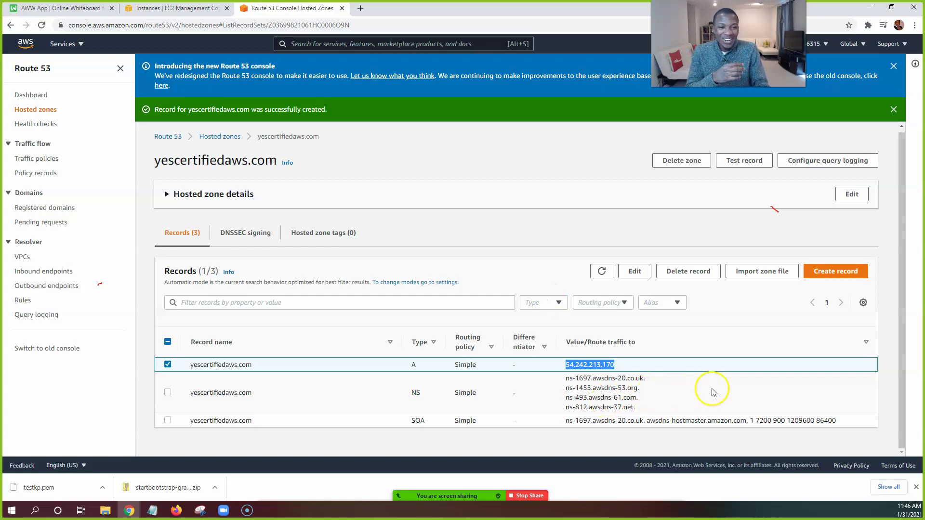
{"action": "left_click", "coordinate": [720, 332]}
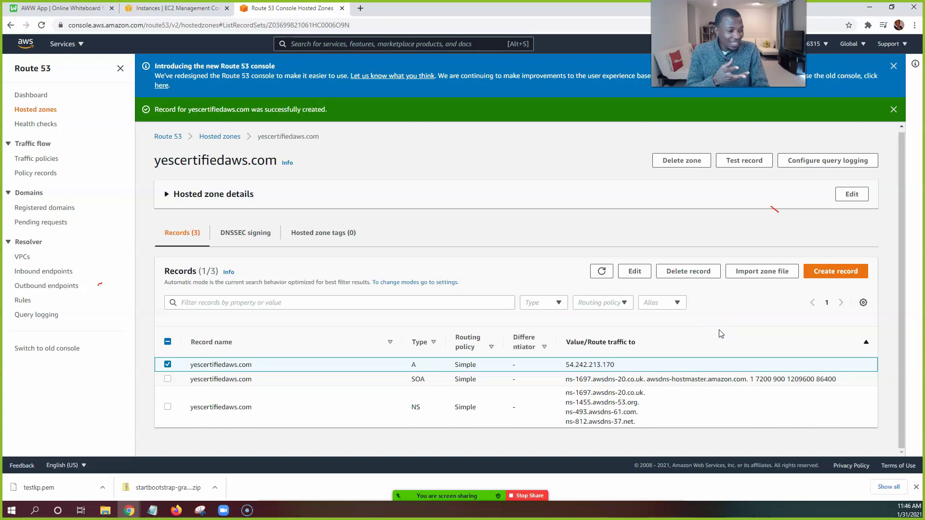
{"action": "left_click", "coordinate": [686, 341]}
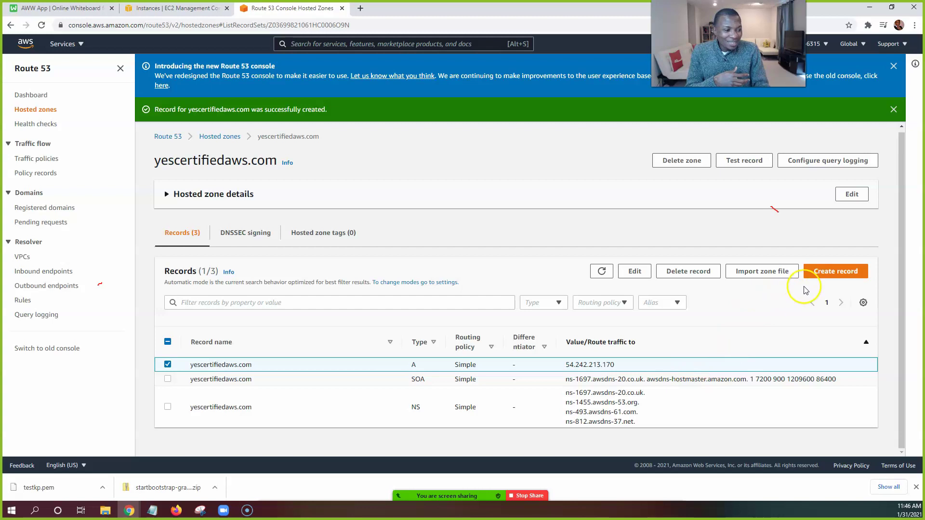
{"action": "left_click", "coordinate": [837, 272]}
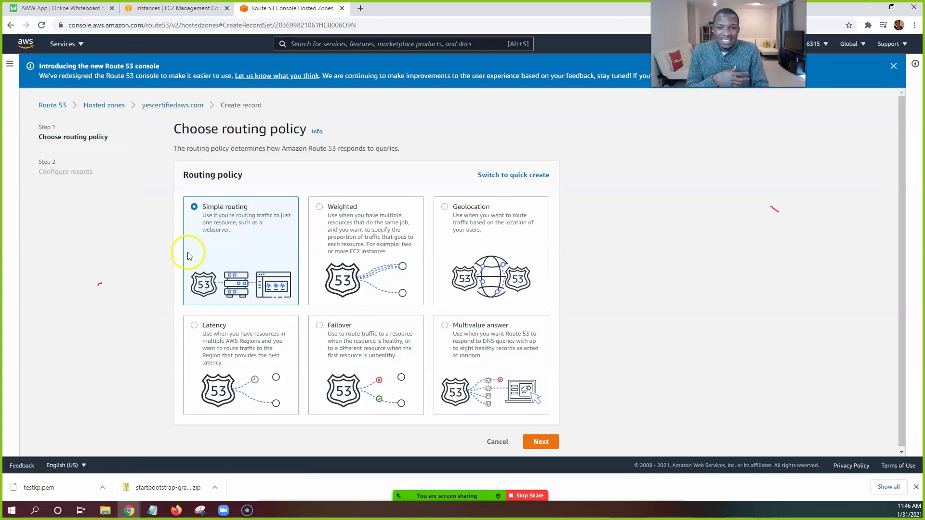
{"action": "left_click", "coordinate": [547, 447]}
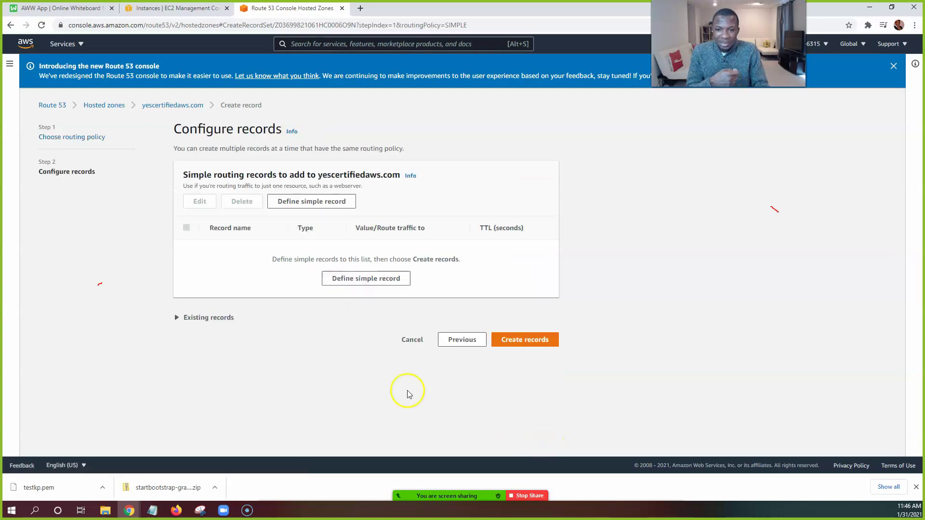
{"action": "left_click", "coordinate": [378, 281]}
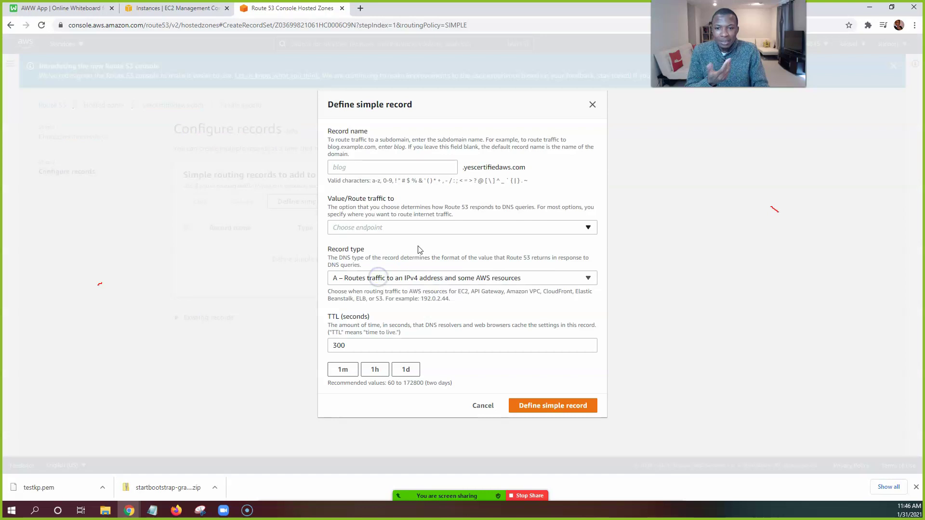
{"action": "left_click", "coordinate": [439, 168]}
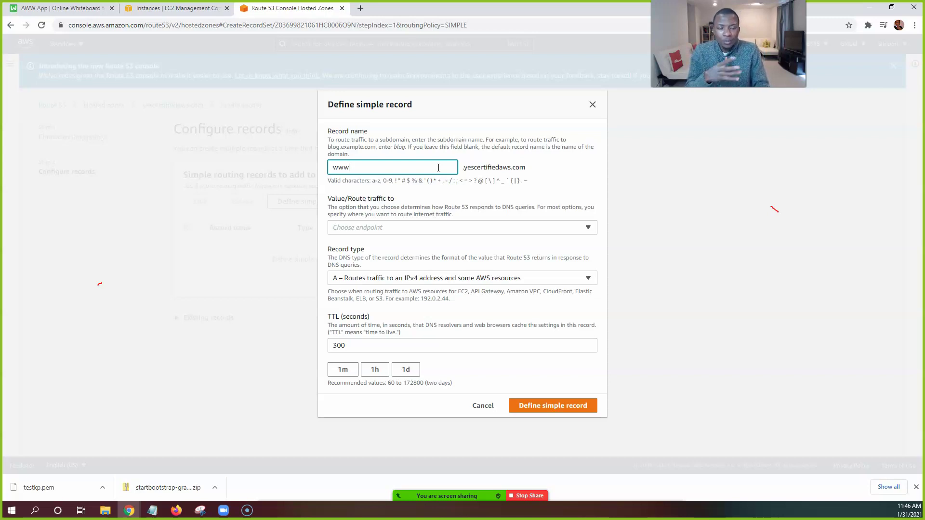
- Examine how the www prefix and the .yescertifiedaws.com domain combine into the full record name
{"action": "left_click_drag", "start_coordinate": [354, 169], "coordinate": [326, 174]}
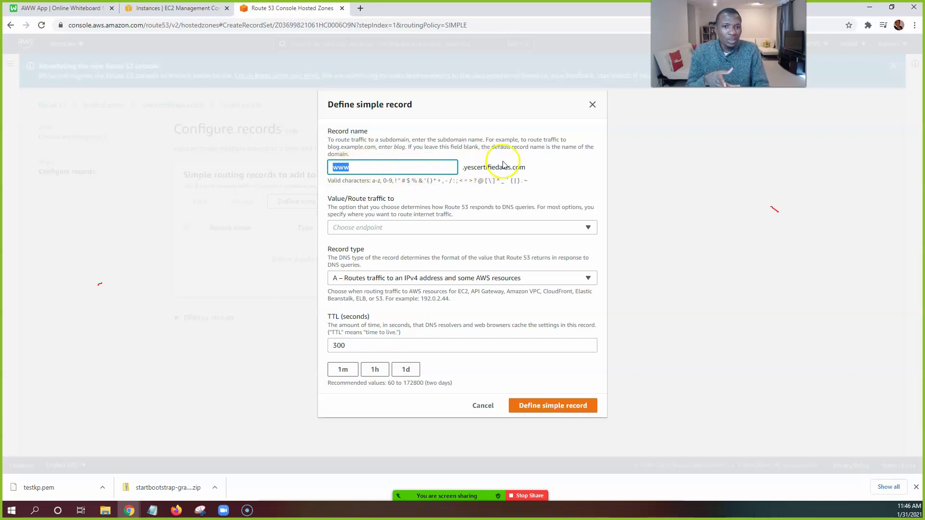
{"action": "left_click", "coordinate": [354, 166]}
{"action": "left_click_drag", "start_coordinate": [331, 167], "coordinate": [389, 170]}
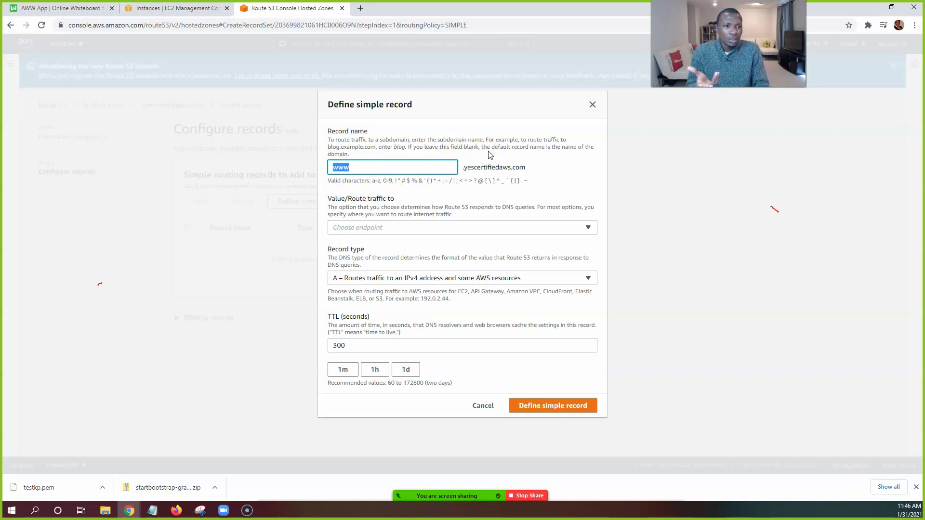
{"action": "left_click", "coordinate": [431, 167]}
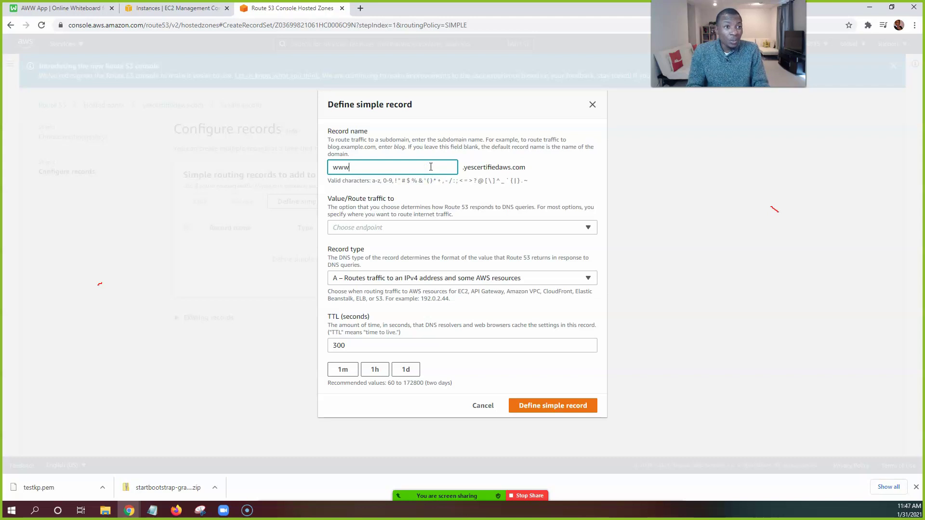
{"action": "left_click_drag", "start_coordinate": [443, 169], "coordinate": [528, 172]}
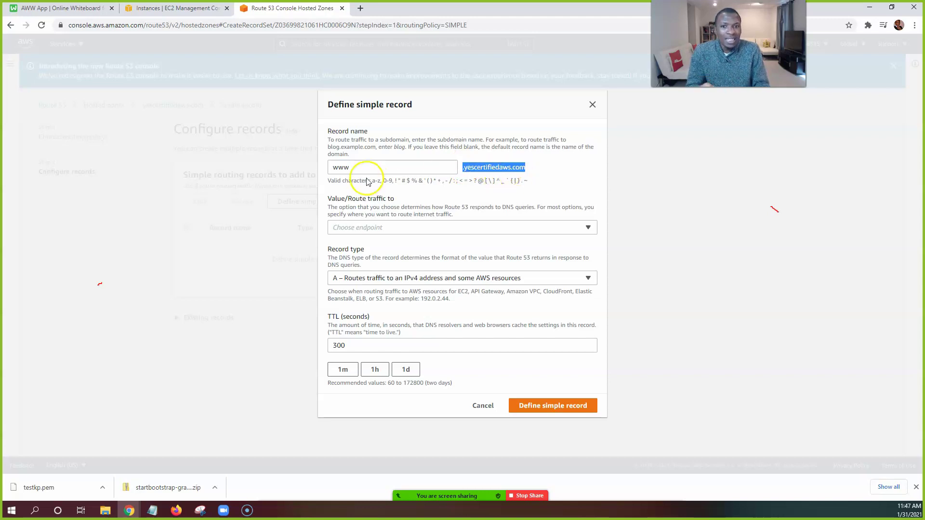
{"action": "left_click_drag", "start_coordinate": [358, 169], "coordinate": [327, 172]}
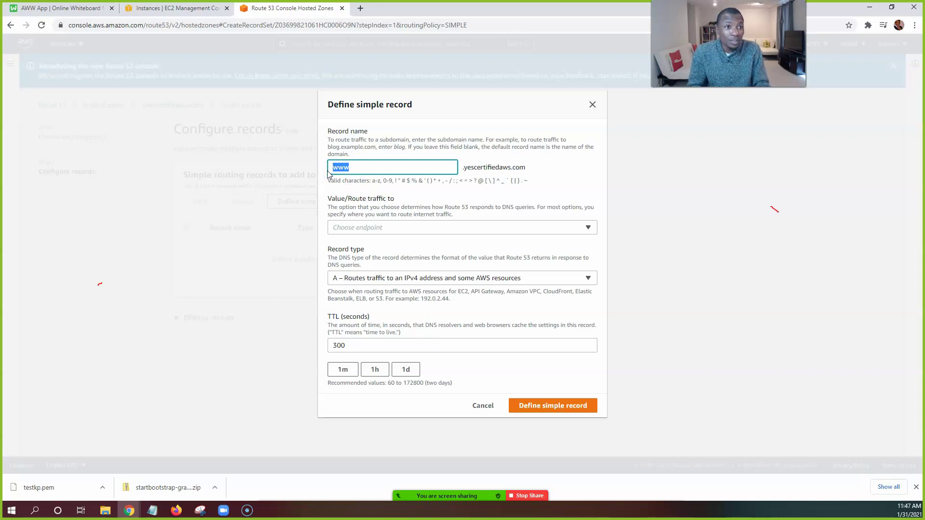
{"action": "left_click", "coordinate": [376, 171]}
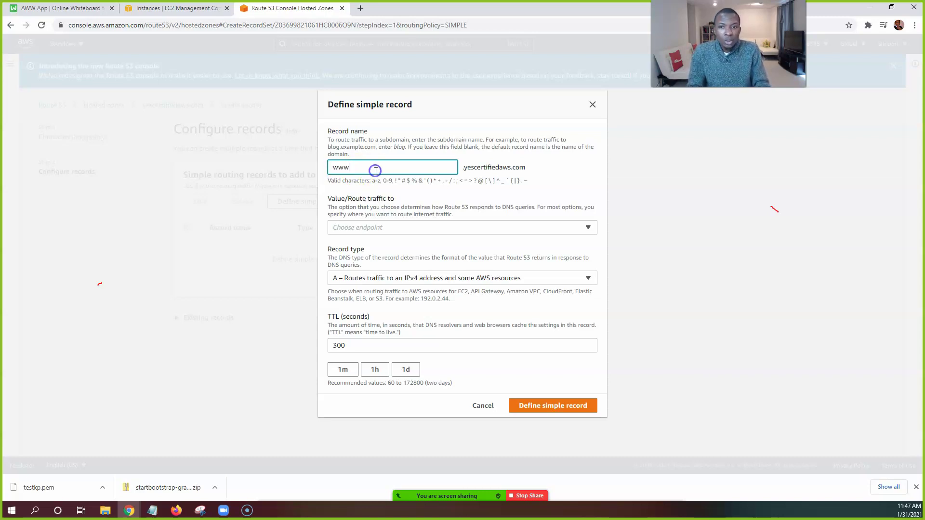
{"action": "left_click_drag", "start_coordinate": [375, 170], "coordinate": [340, 161]}
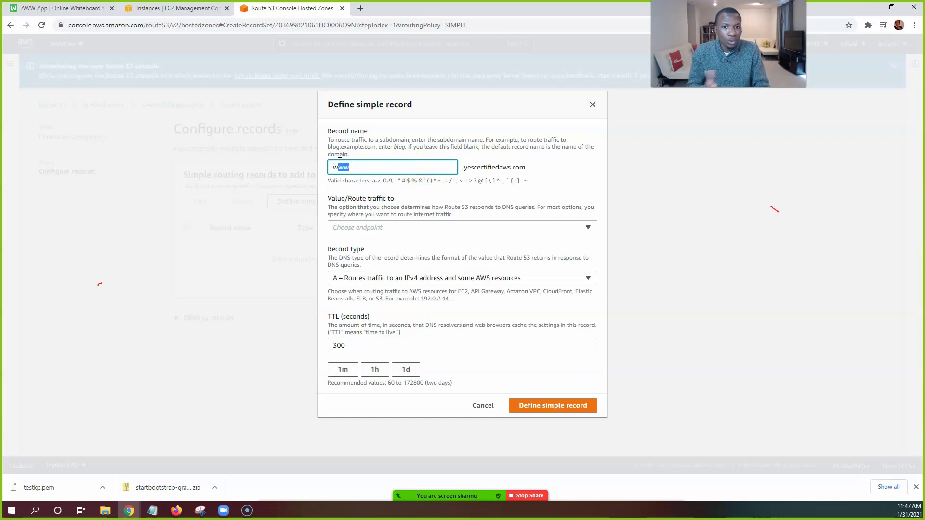
- Set the www record's traffic endpoint to "IP address or another value, depending on the record type"
{"action": "left_click", "coordinate": [470, 229]}
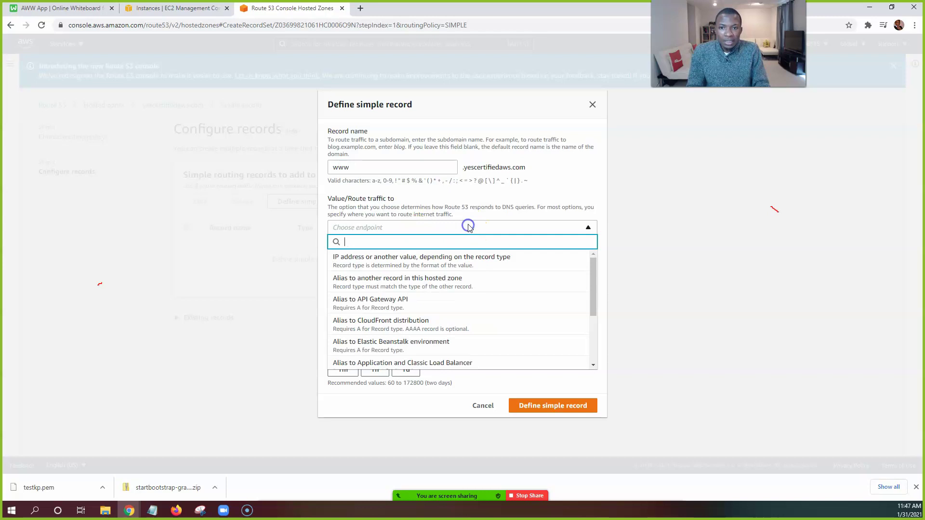
{"action": "left_click", "coordinate": [437, 262]}
{"action": "left_click", "coordinate": [437, 229]}
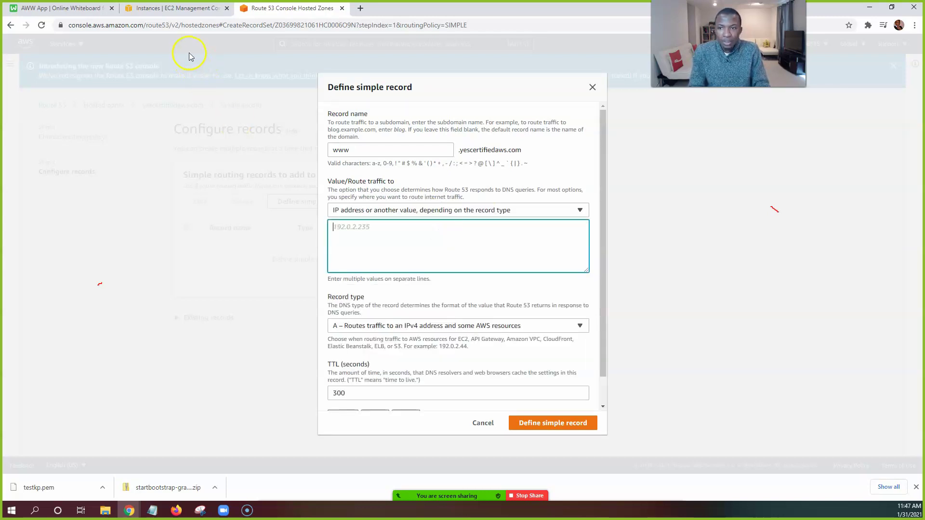
- Copy Webserver1's public IPv4 address 54.242.213.170 from the EC2 console and paste it as the www record's value
{"action": "left_click", "coordinate": [183, 10]}
{"action": "left_click", "coordinate": [398, 355]}
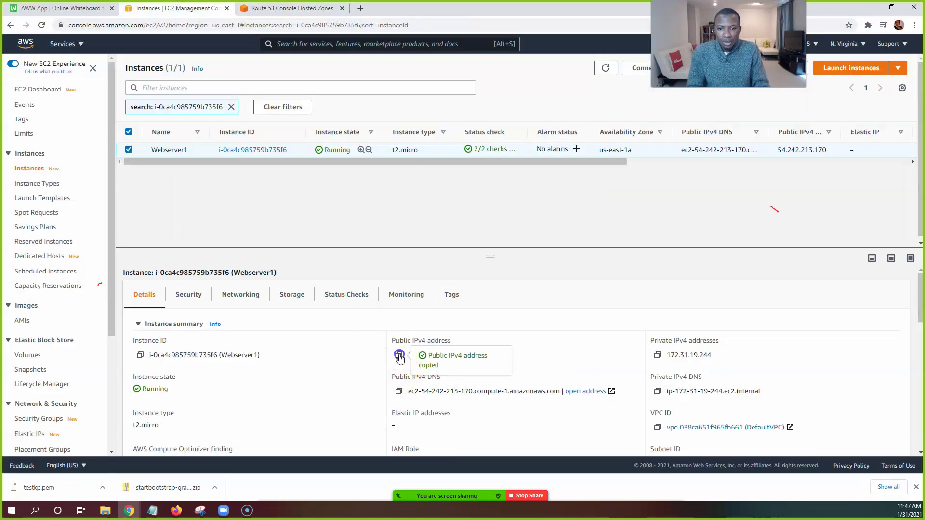
{"action": "left_click", "coordinate": [270, 8]}
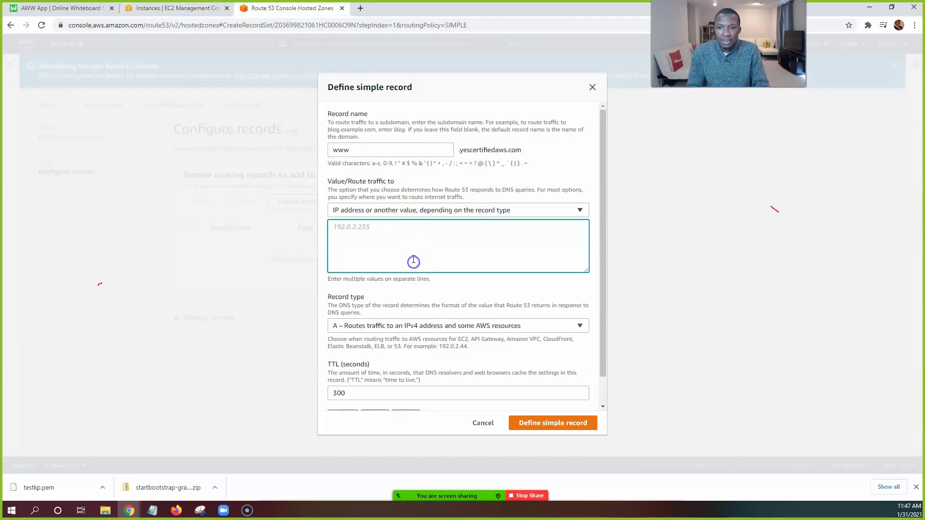
{"action": "key", "text": "ctrl+v"}
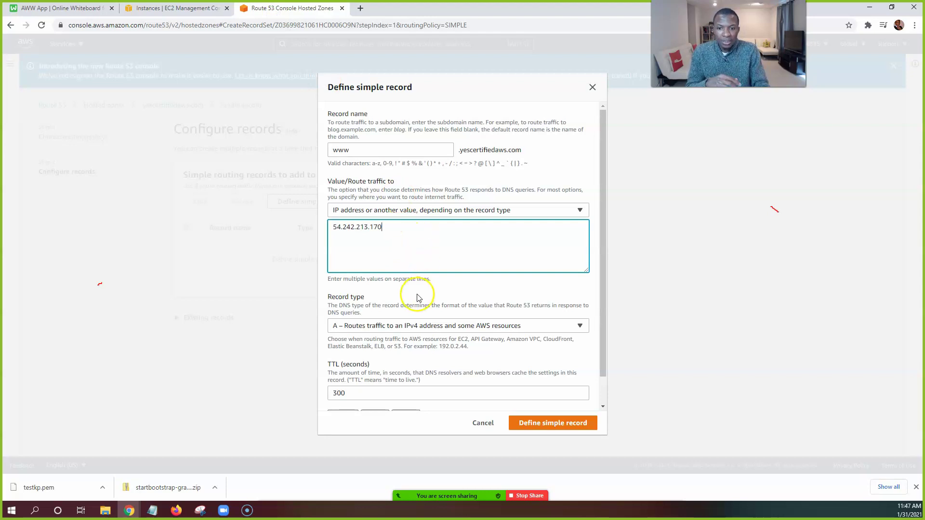
- Examine the DNS record types available for the www record, from A and AAAA through CNAME and MX to NS and DS
{"action": "scroll", "coordinate": [437, 299], "scroll_direction": "down", "scroll_amount": 1}
{"action": "left_click", "coordinate": [439, 299]}
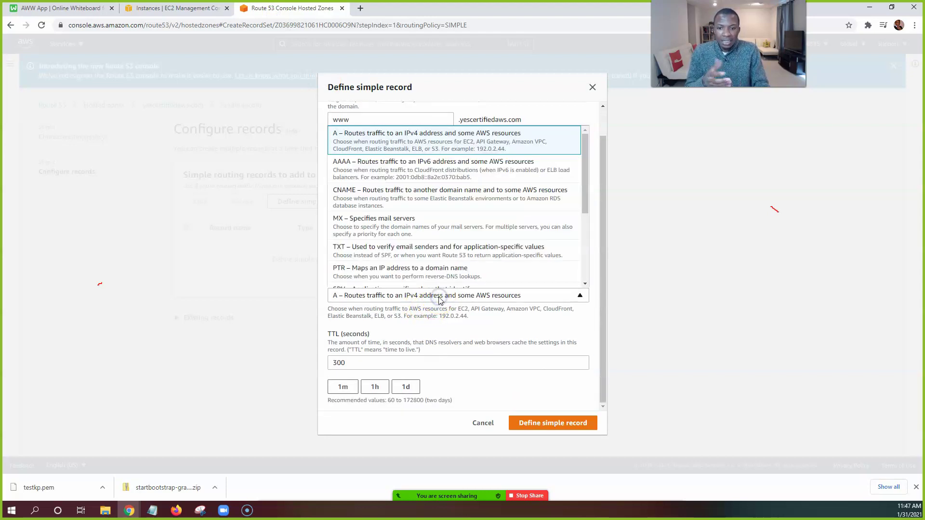
{"action": "left_click", "coordinate": [439, 299]}
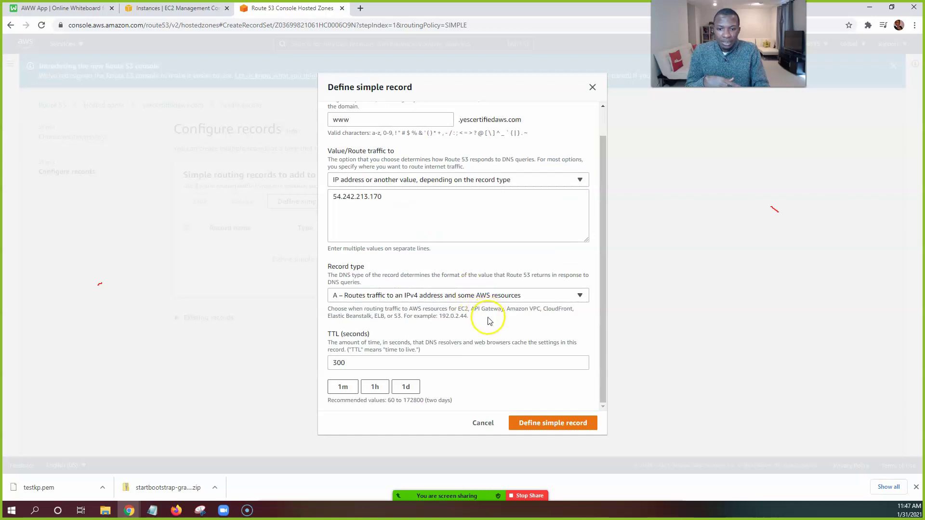
{"action": "left_click", "coordinate": [410, 299]}
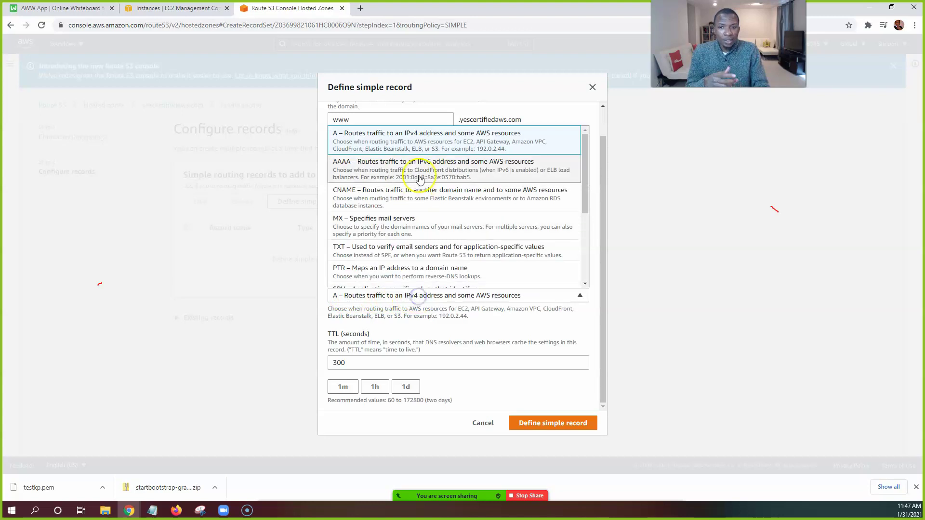
{"action": "scroll", "coordinate": [436, 222], "scroll_direction": "down", "scroll_amount": 3}
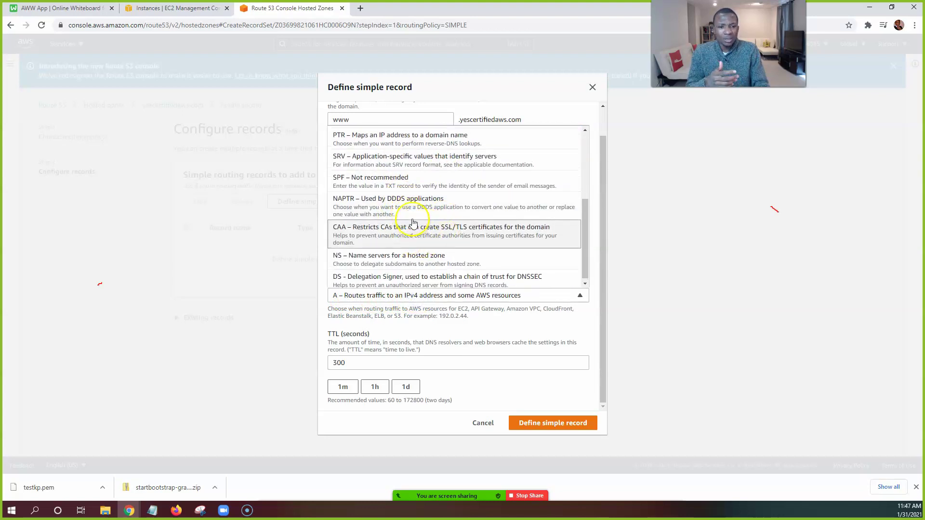
{"action": "scroll", "coordinate": [414, 214], "scroll_direction": "up", "scroll_amount": 3}
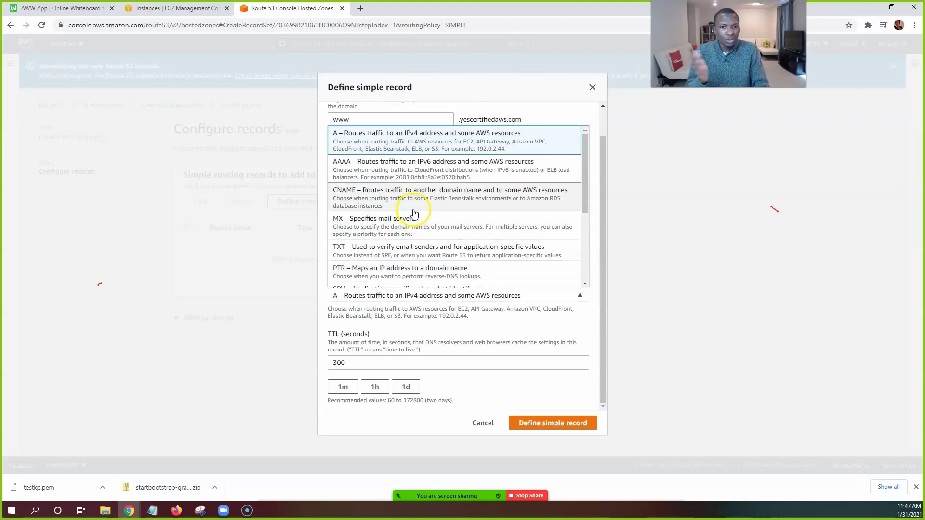
{"action": "scroll", "coordinate": [417, 210], "scroll_direction": "down", "scroll_amount": 1}
{"action": "scroll", "coordinate": [418, 210], "scroll_direction": "down", "scroll_amount": 3}
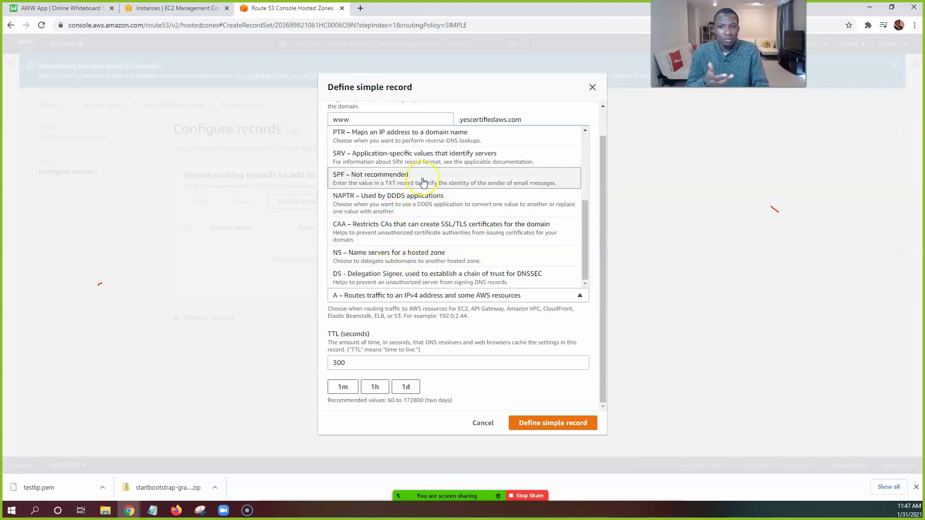
{"action": "scroll", "coordinate": [423, 182], "scroll_direction": "up", "scroll_amount": 2}
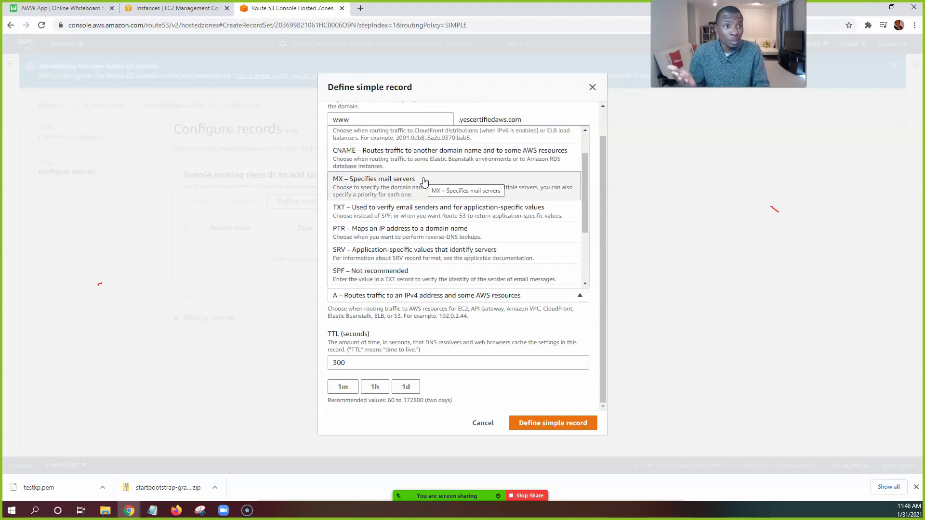
{"action": "left_click", "coordinate": [424, 183]}
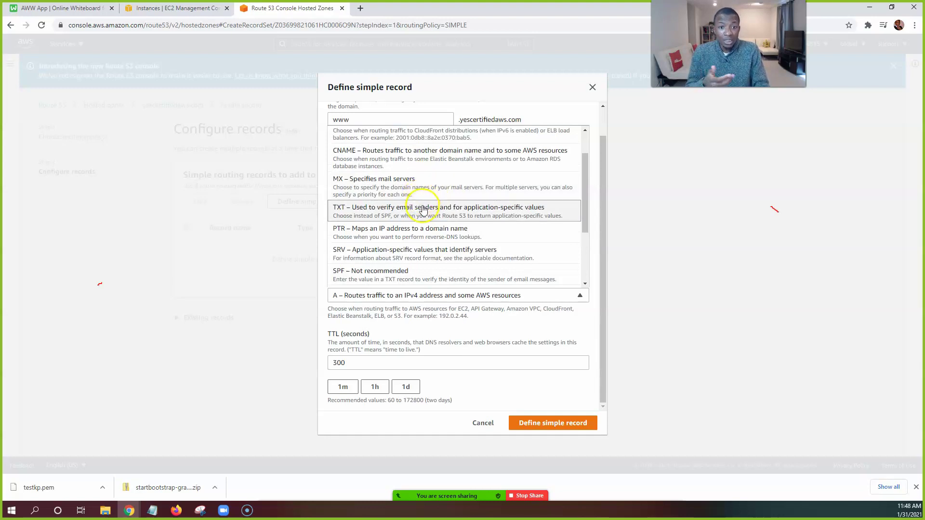
{"action": "scroll", "coordinate": [423, 208], "scroll_direction": "down", "scroll_amount": 2}
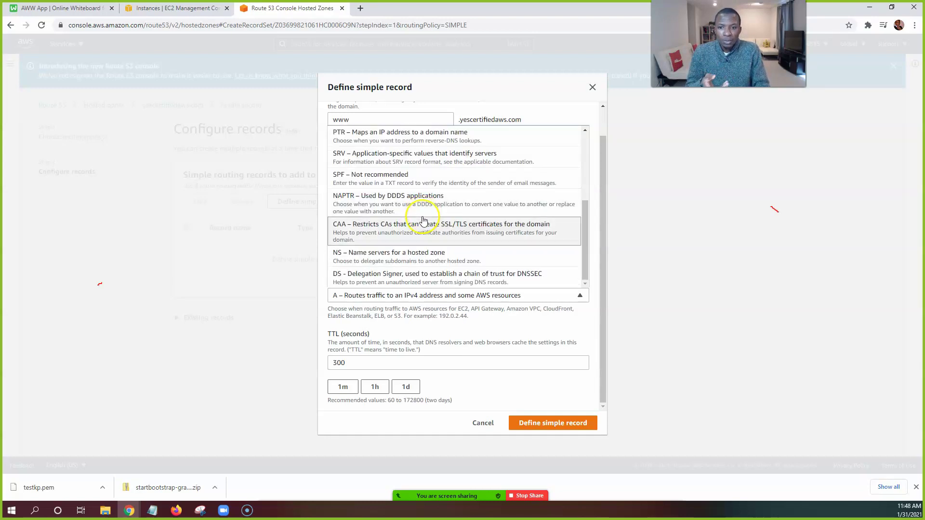
{"action": "left_click", "coordinate": [421, 296]}
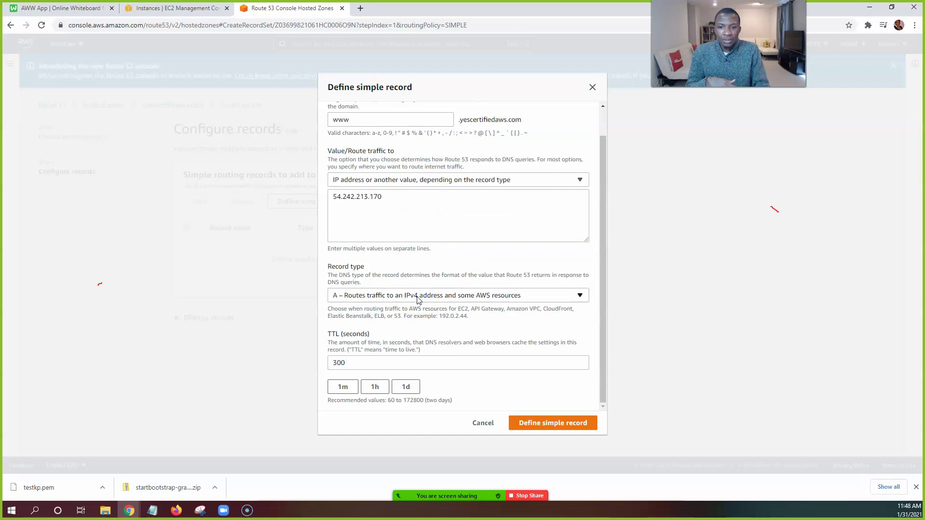
- Set the www record's TTL to 60 seconds and create the record in the yescertifiedaws.com hosted zone
{"action": "left_click", "coordinate": [399, 368]}
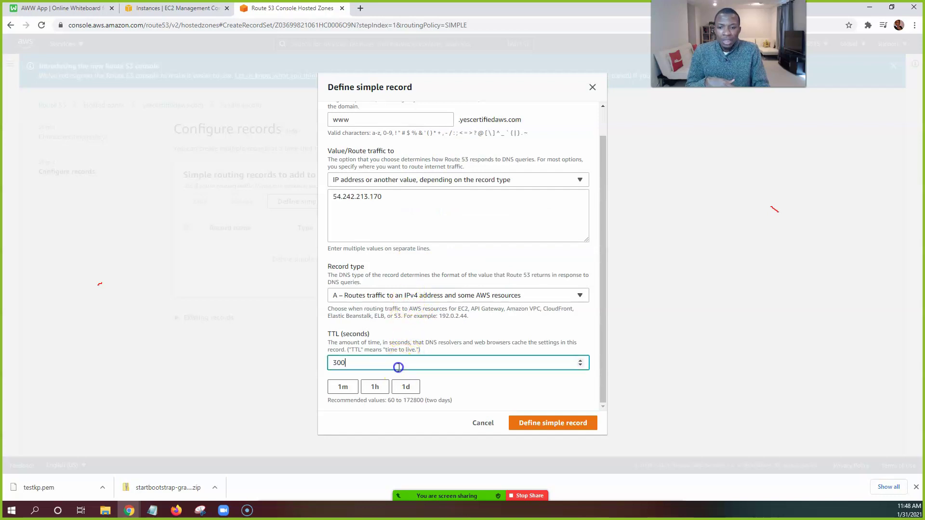
{"action": "left_click_drag", "start_coordinate": [399, 368], "coordinate": [324, 371]}
{"action": "type", "text": "60"}
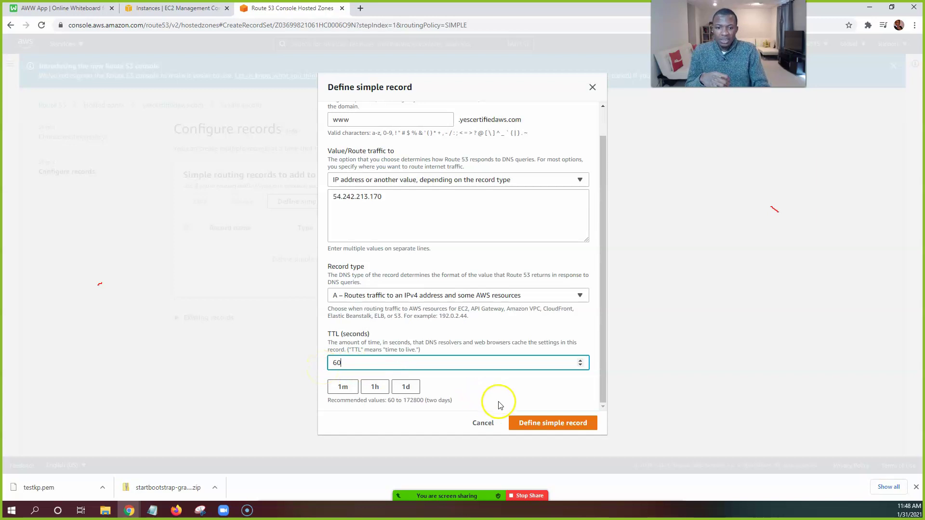
{"action": "left_click", "coordinate": [541, 426]}
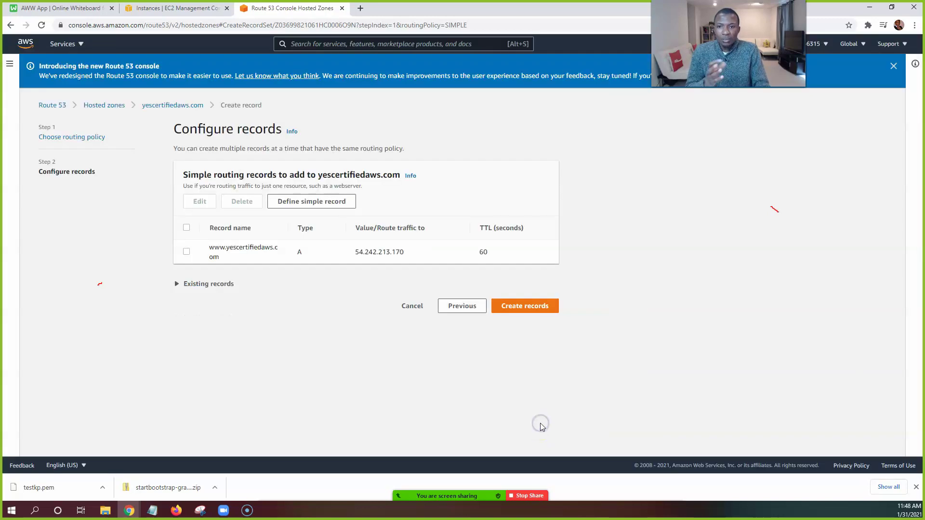
{"action": "left_click", "coordinate": [532, 307]}
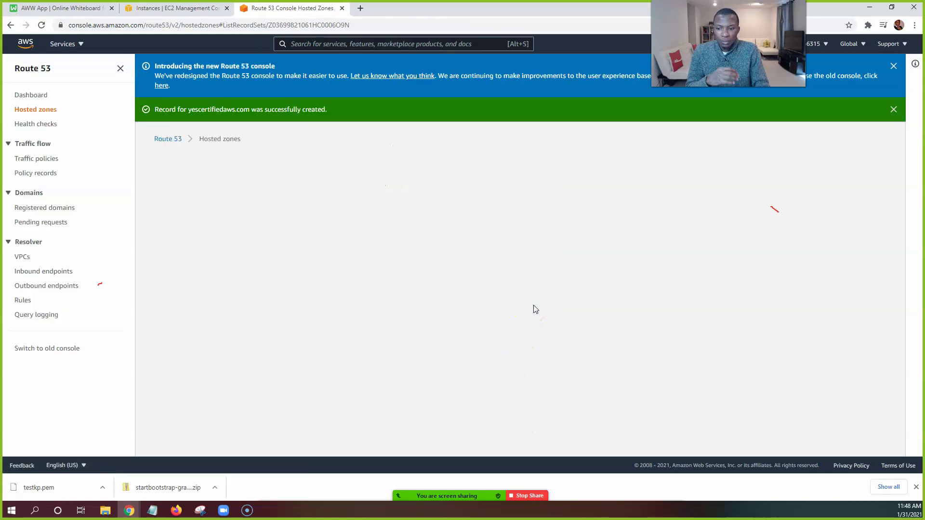
- Test the root A record by loading yescertifiedaws.com in a new browser tab, closing the tab when finished
{"action": "scroll", "coordinate": [533, 311], "scroll_direction": "down", "scroll_amount": 1}
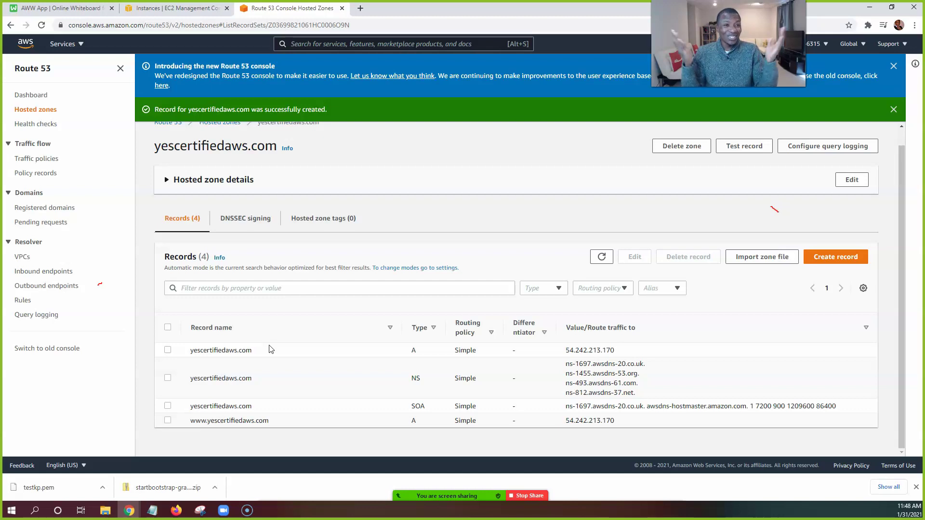
{"action": "left_click", "coordinate": [233, 340]}
{"action": "left_click_drag", "start_coordinate": [250, 350], "coordinate": [190, 350]}
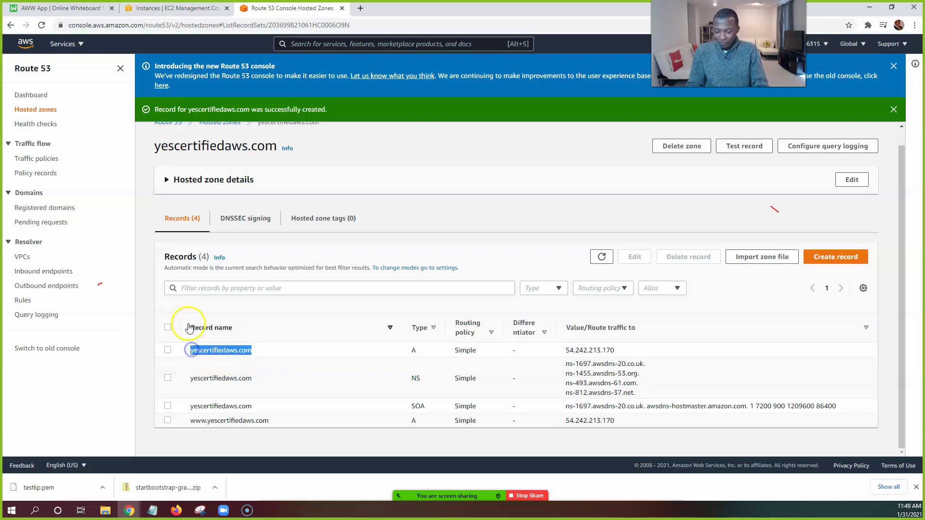
{"action": "left_click", "coordinate": [360, 9]}
{"action": "key", "text": "ctrl+v"}
{"action": "key", "text": "Return"}
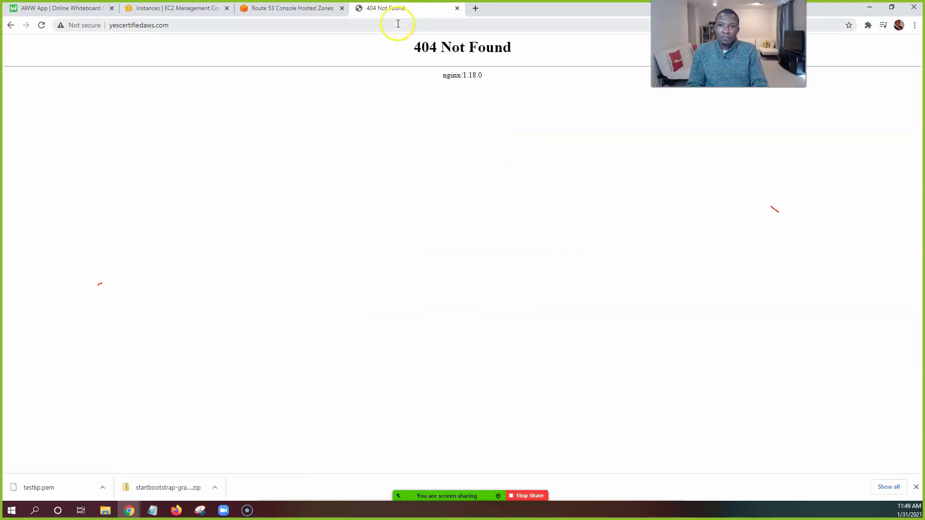
{"action": "left_click", "coordinate": [457, 9]}
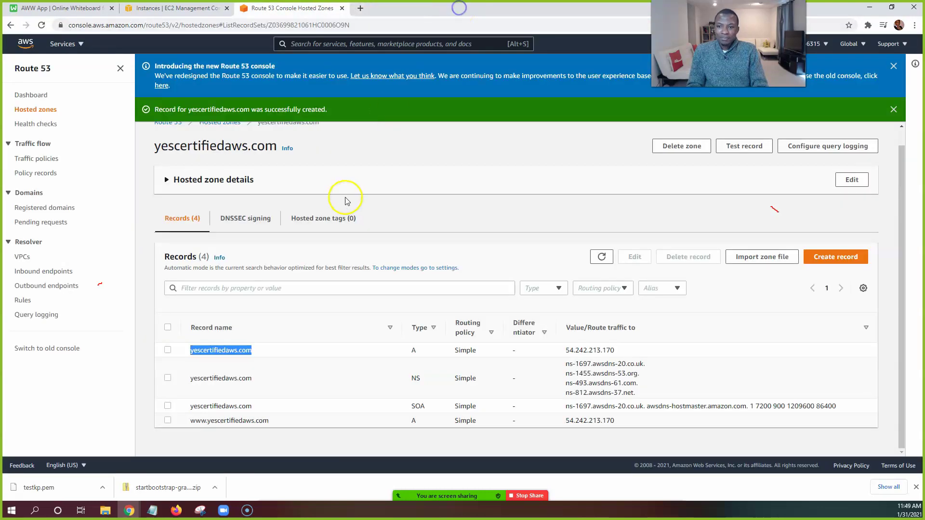
{"action": "left_click_drag", "start_coordinate": [269, 422], "coordinate": [188, 422]}
{"action": "key", "text": "ctrl+c"}
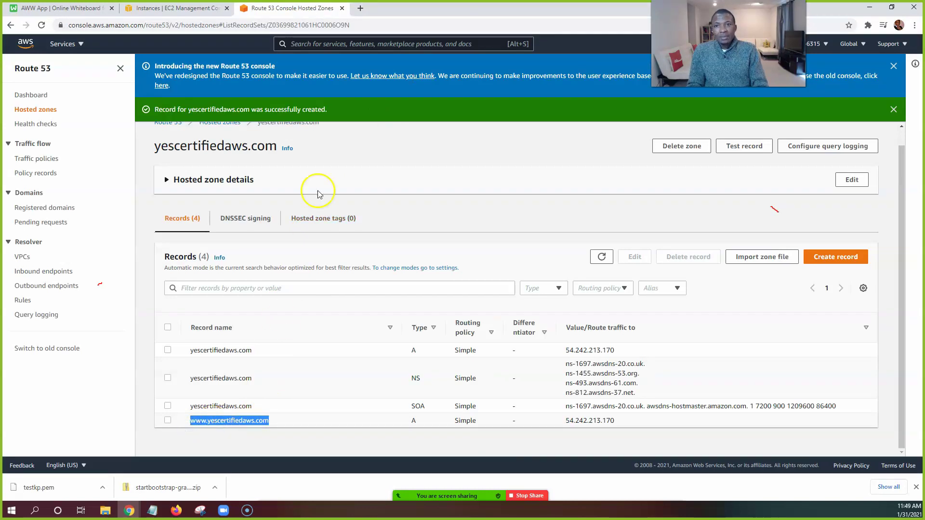
{"action": "left_click", "coordinate": [361, 8]}
{"action": "key", "text": "ctrl+v"}
{"action": "key", "text": "Return"}
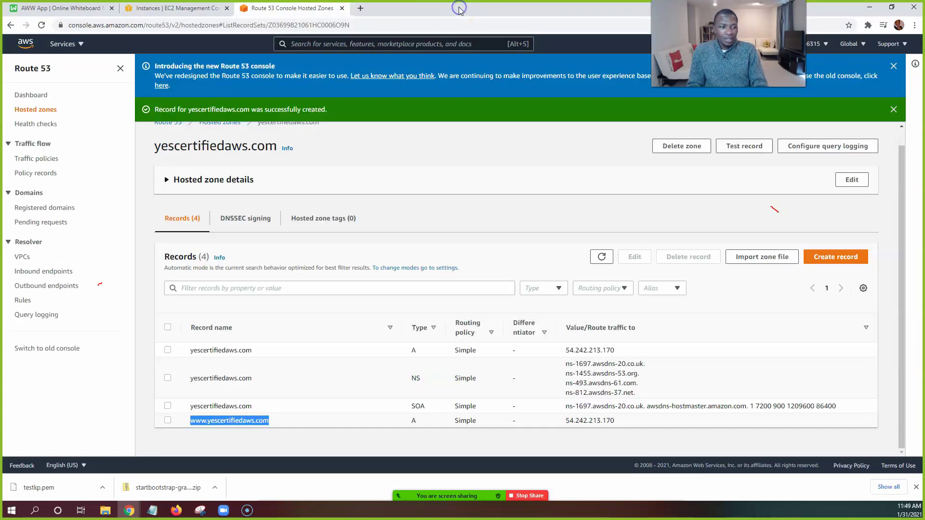
{"action": "left_click", "coordinate": [458, 8]}
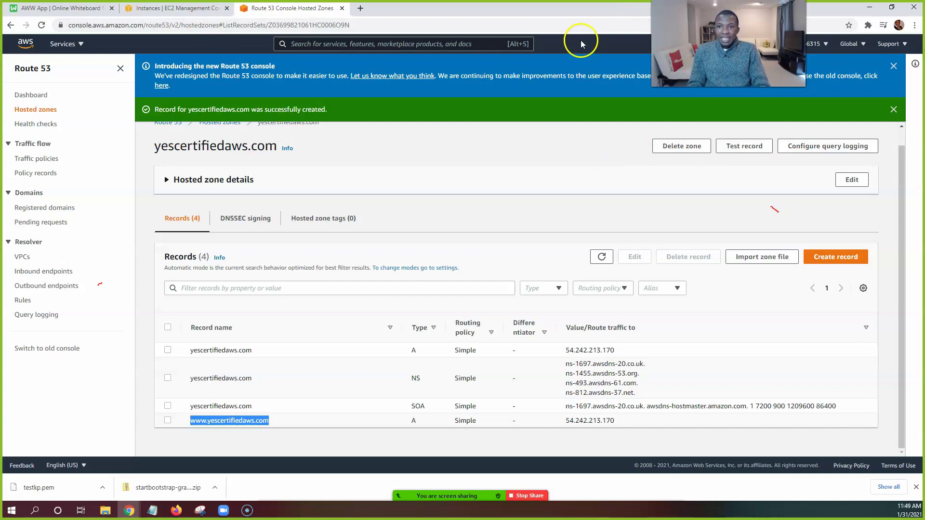
{"action": "left_click_drag", "start_coordinate": [291, 9], "coordinate": [924, 21]}
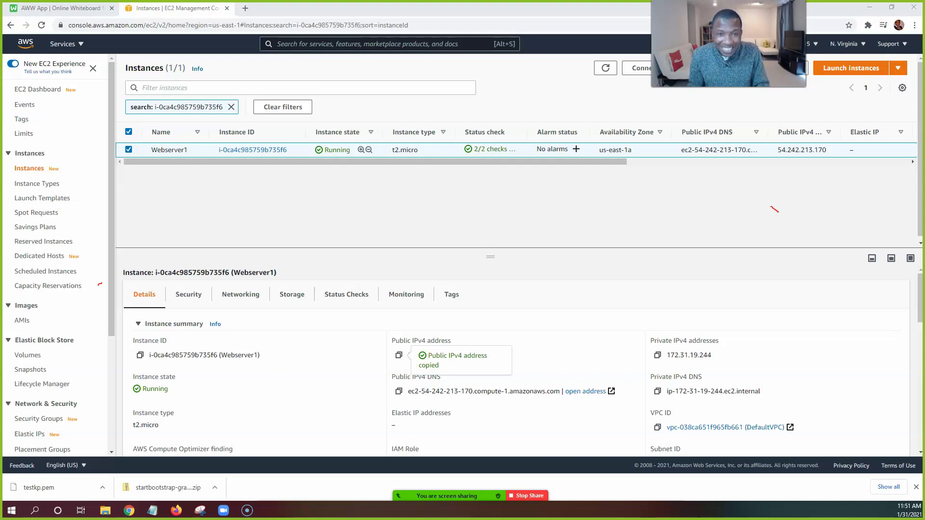
{"action": "left_click", "coordinate": [245, 9]}
{"action": "left_click", "coordinate": [245, 10]}
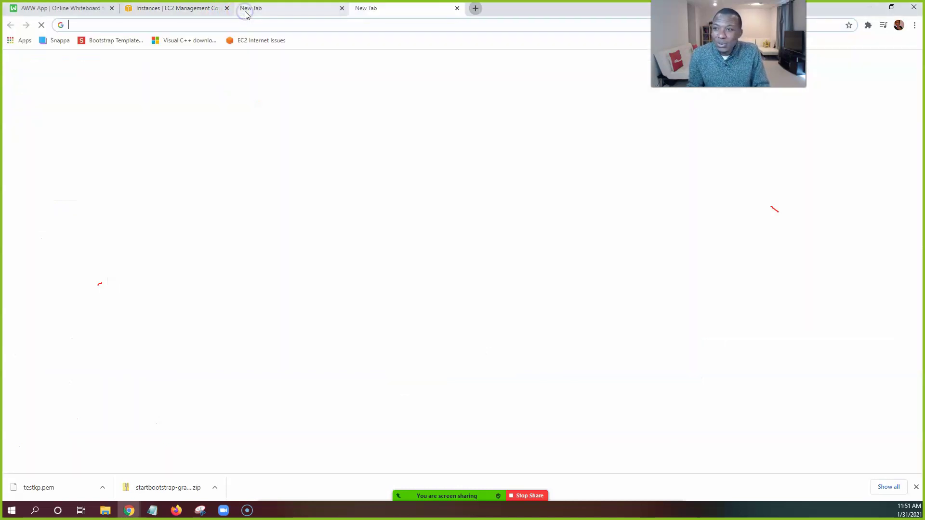
{"action": "type", "text": "www.aaminu.com"}
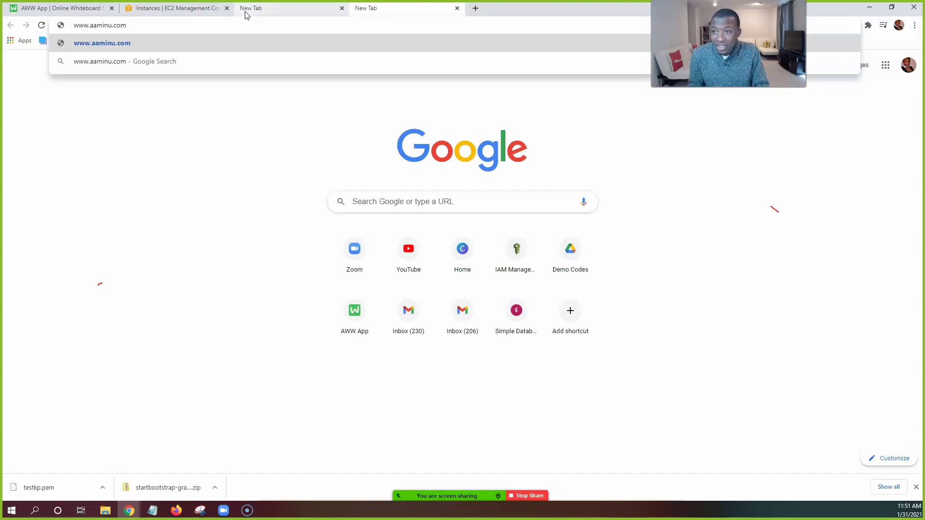
{"action": "key", "text": "Return"}
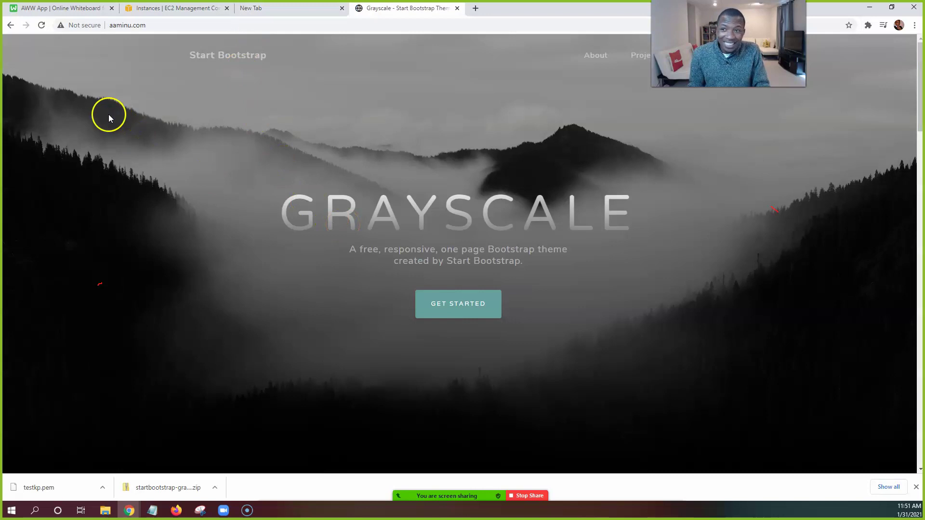
{"action": "left_click_drag", "start_coordinate": [109, 25], "coordinate": [147, 25]}
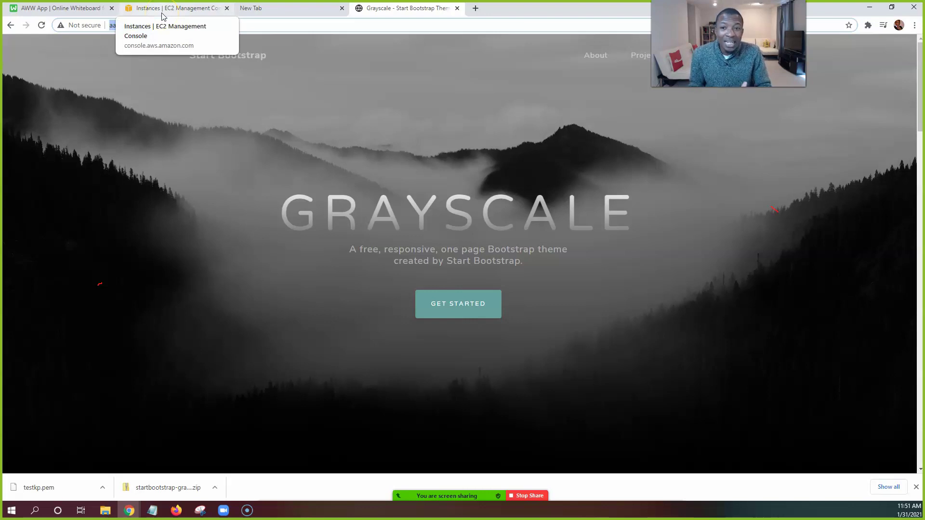
{"action": "left_click", "coordinate": [359, 144]}
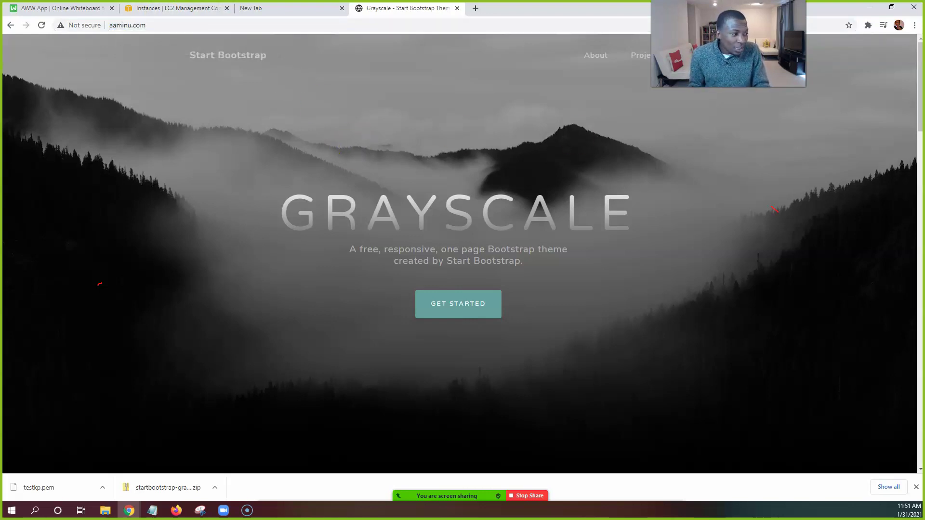
{"action": "left_click", "coordinate": [165, 8]}
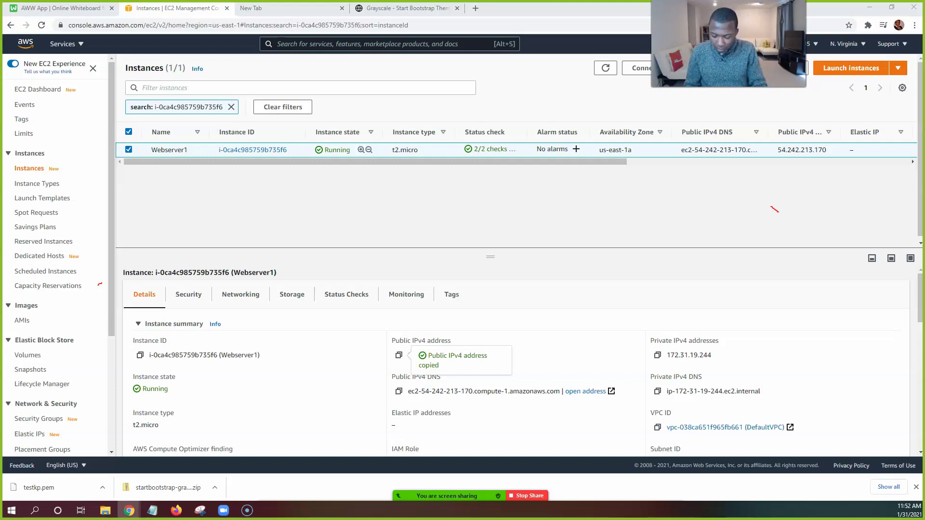
{"action": "left_click", "coordinate": [177, 510]}
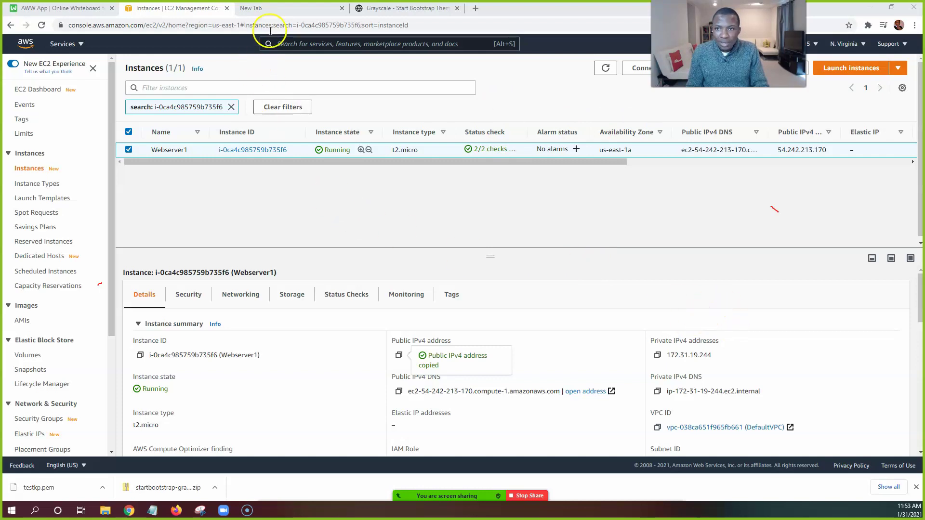
{"action": "left_click", "coordinate": [278, 10]}
{"action": "left_click", "coordinate": [371, 9]}
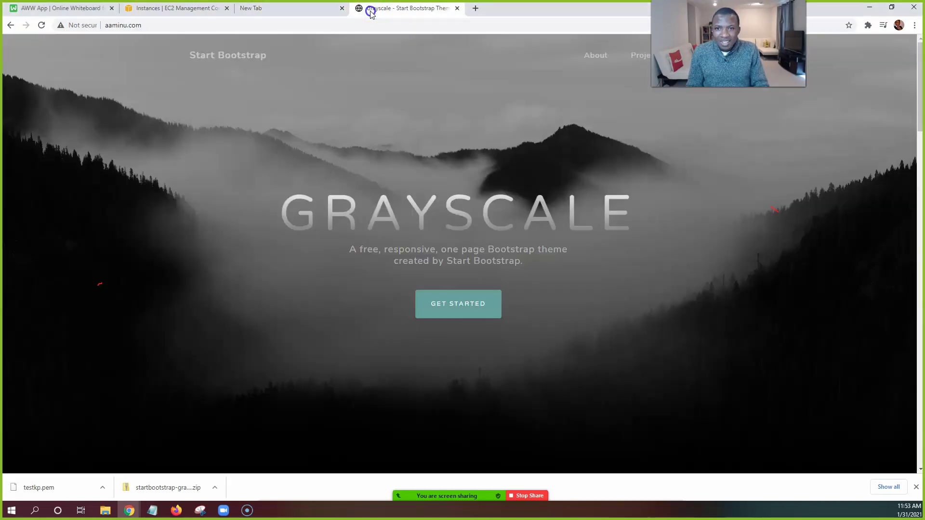
{"action": "left_click", "coordinate": [303, 15]}
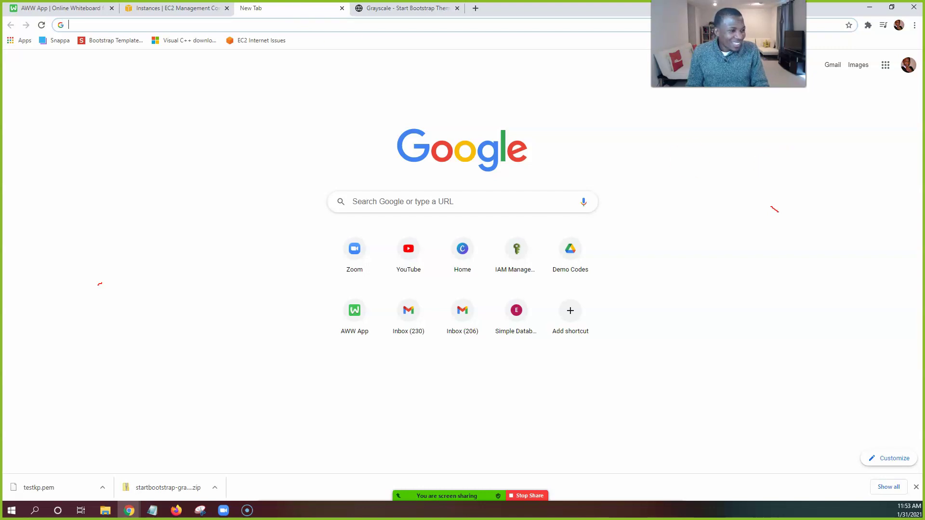
{"action": "key", "text": "alt+Tab"}
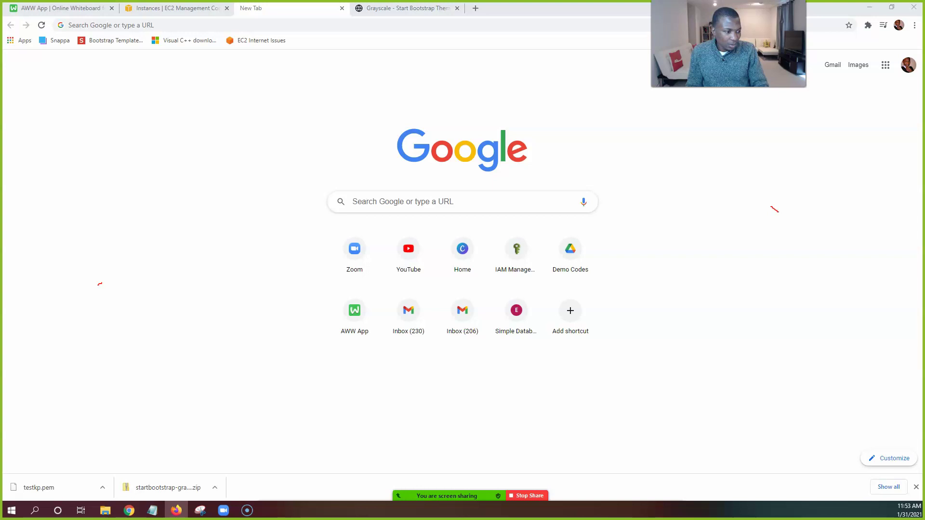
- Open Webserver1's public IPv4 address 54.242.213.170 from the EC2 console's instance details and reload the page
{"action": "left_click", "coordinate": [150, 8]}
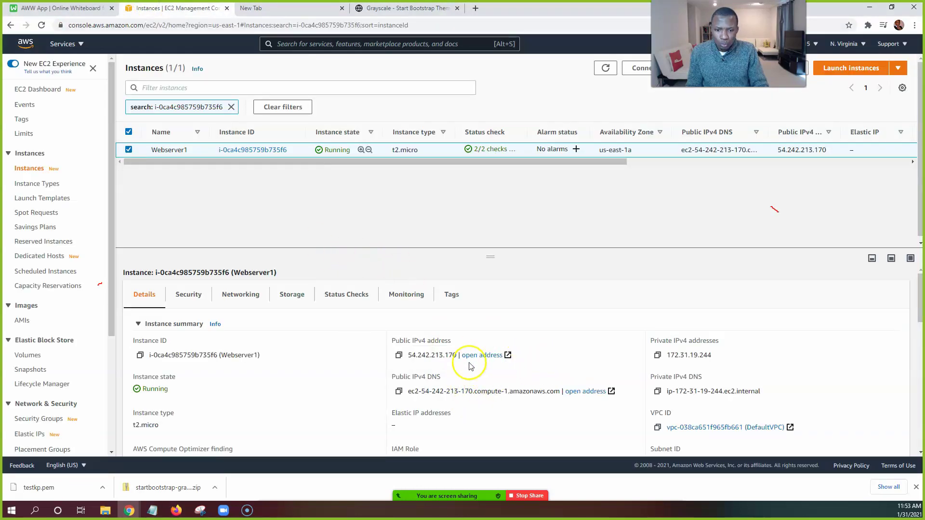
{"action": "left_click", "coordinate": [477, 355]}
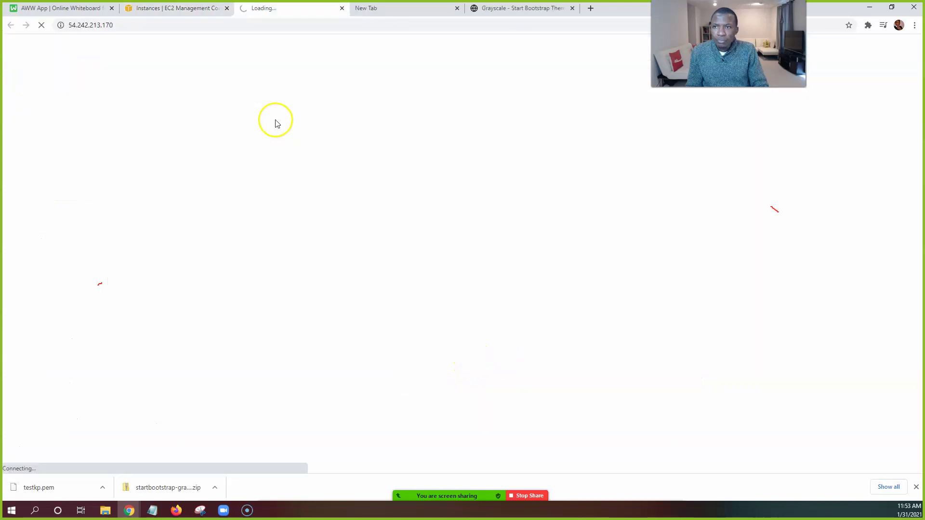
{"action": "key", "text": "F5"}
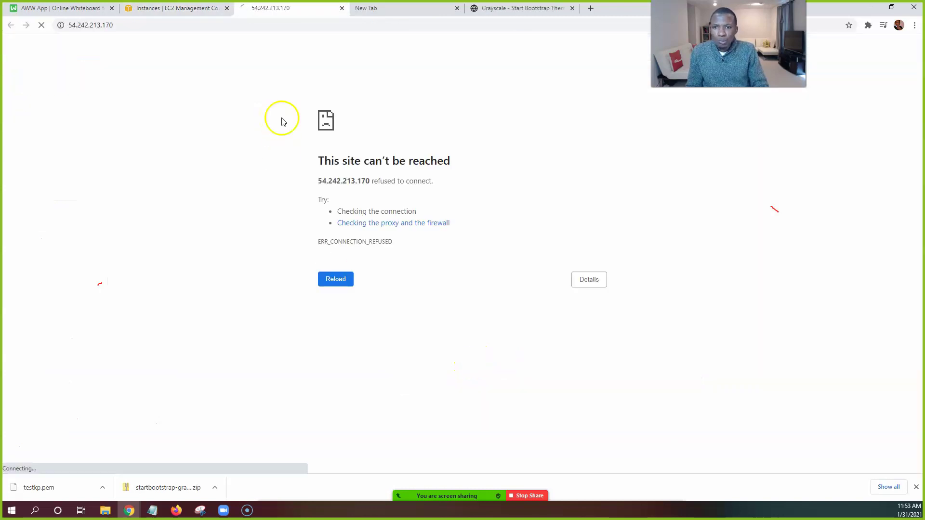
- Close the 54.242.213.170 tab and examine the inbound security rules of Webserver1 in the EC2 console
{"action": "left_click", "coordinate": [342, 8]}
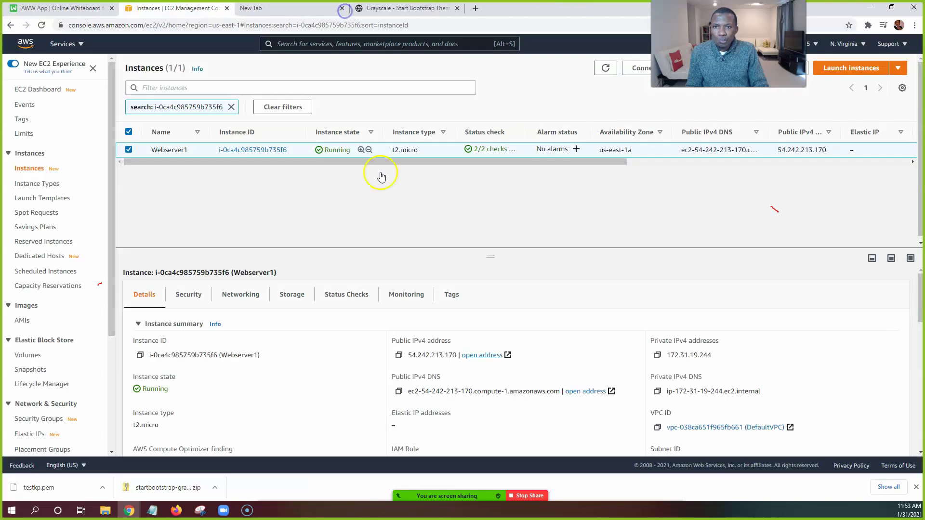
{"action": "left_click", "coordinate": [186, 295]}
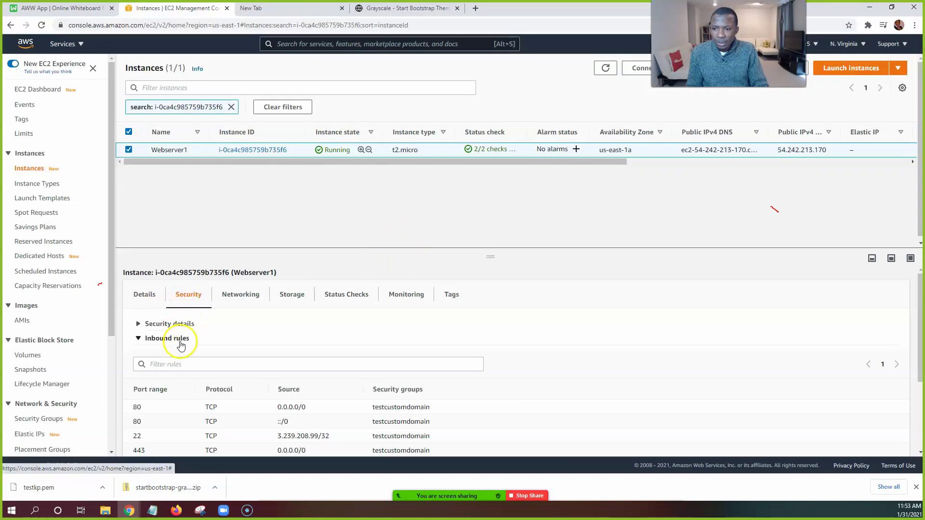
{"action": "scroll", "coordinate": [166, 318], "scroll_direction": "down", "scroll_amount": 2}
{"action": "scroll", "coordinate": [234, 331], "scroll_direction": "up", "scroll_amount": 1}
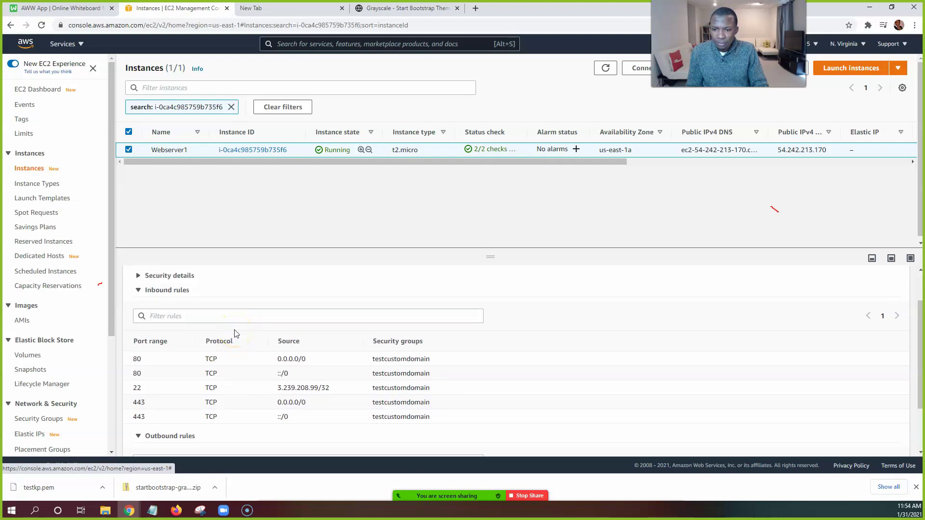
{"action": "scroll", "coordinate": [236, 333], "scroll_direction": "down", "scroll_amount": 1}
{"action": "scroll", "coordinate": [231, 345], "scroll_direction": "up", "scroll_amount": 2}
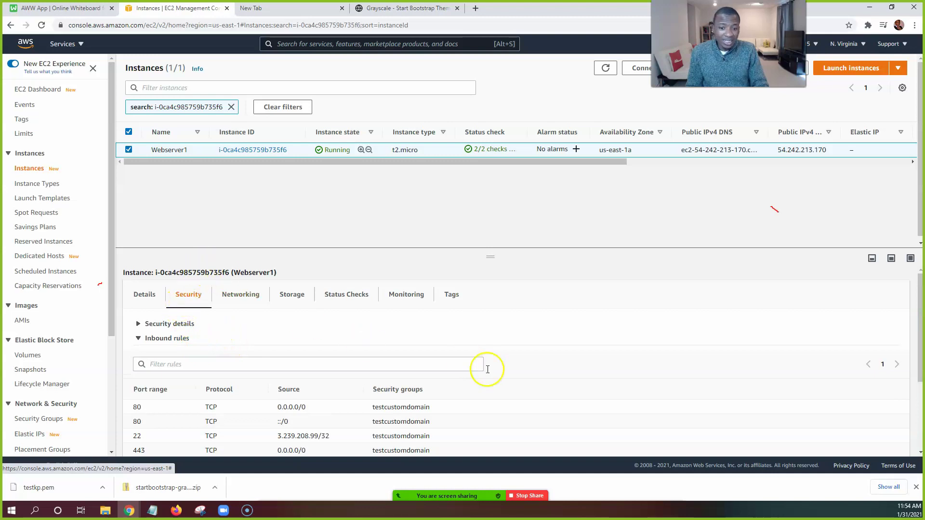
{"action": "scroll", "coordinate": [487, 369], "scroll_direction": "down", "scroll_amount": 1}
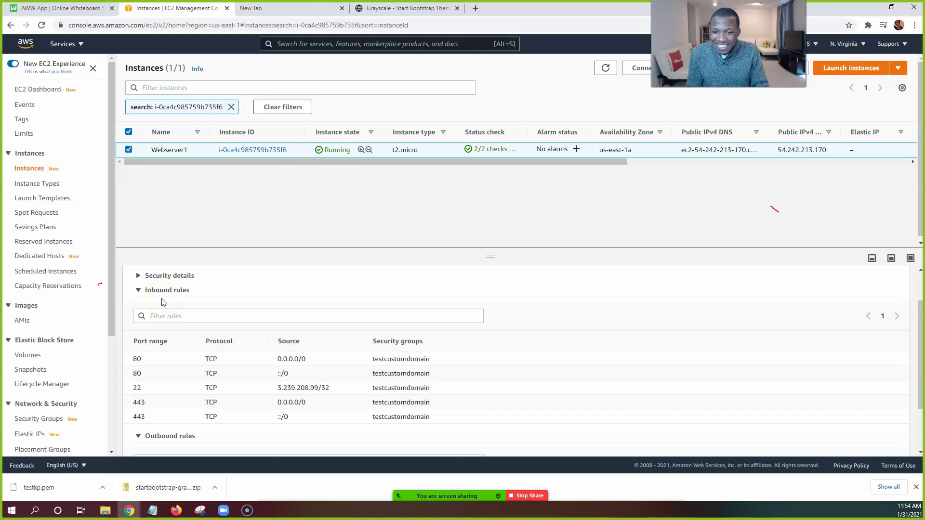
- Test yescertifiedaws.com in the blank browser tab, close that tab and return to the EC2 console
{"action": "left_click", "coordinate": [301, 7]}
{"action": "type", "text": "yescertifiedaws.com"}
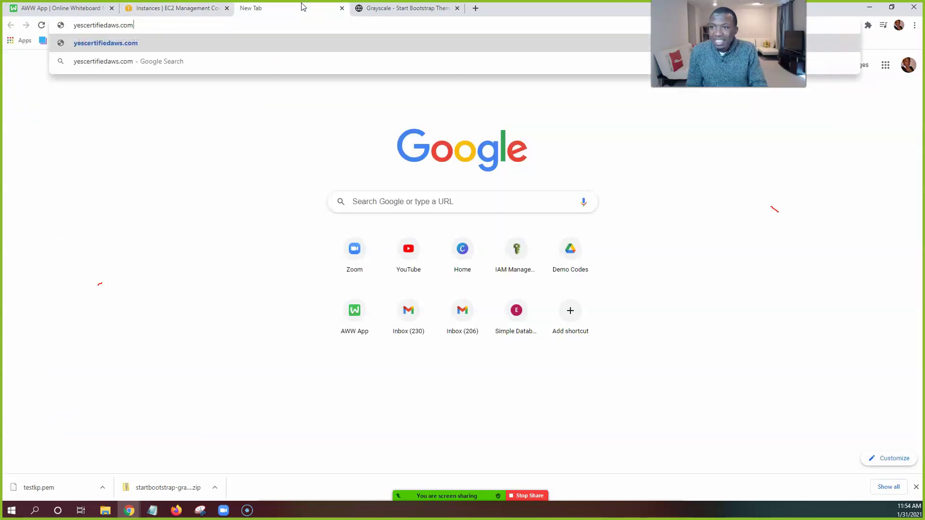
{"action": "key", "text": "Return"}
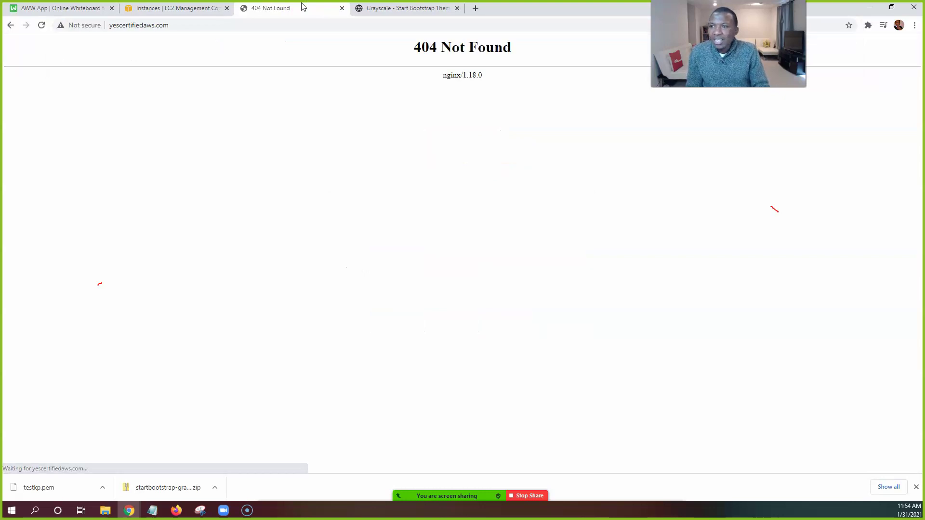
{"action": "left_click", "coordinate": [342, 8]}
{"action": "key", "text": "ctrl+shift+Tab"}
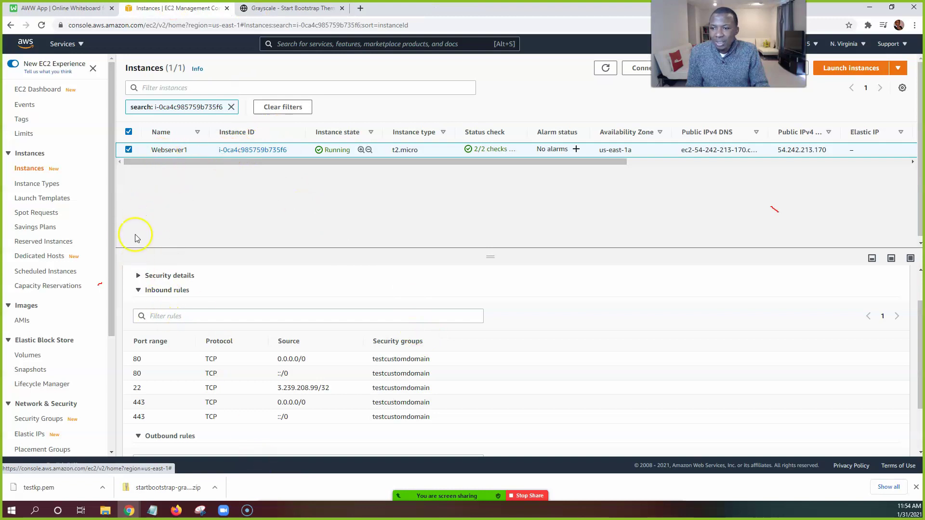
- Reselect Webserver1 and show its security rules with the inbound rules collapsed
{"action": "left_click", "coordinate": [128, 150]}
{"action": "left_click", "coordinate": [126, 150]}
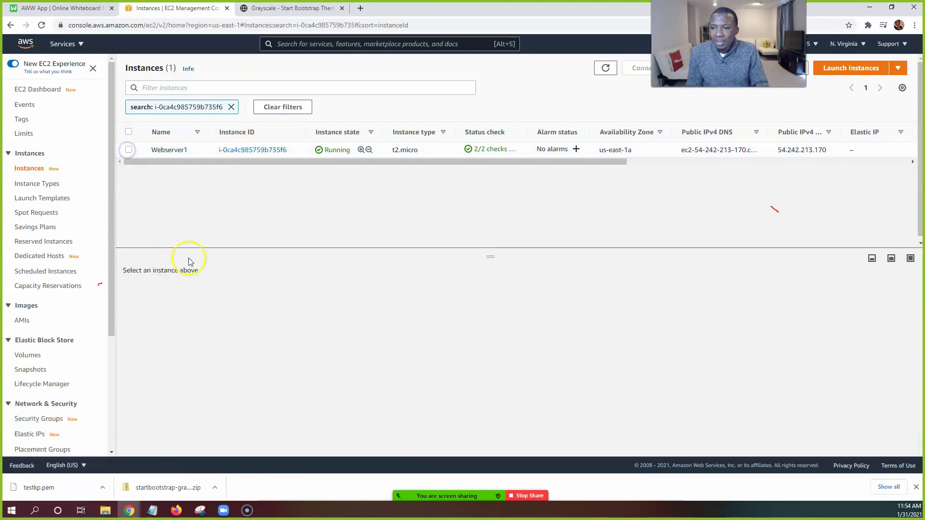
{"action": "left_click", "coordinate": [153, 295]}
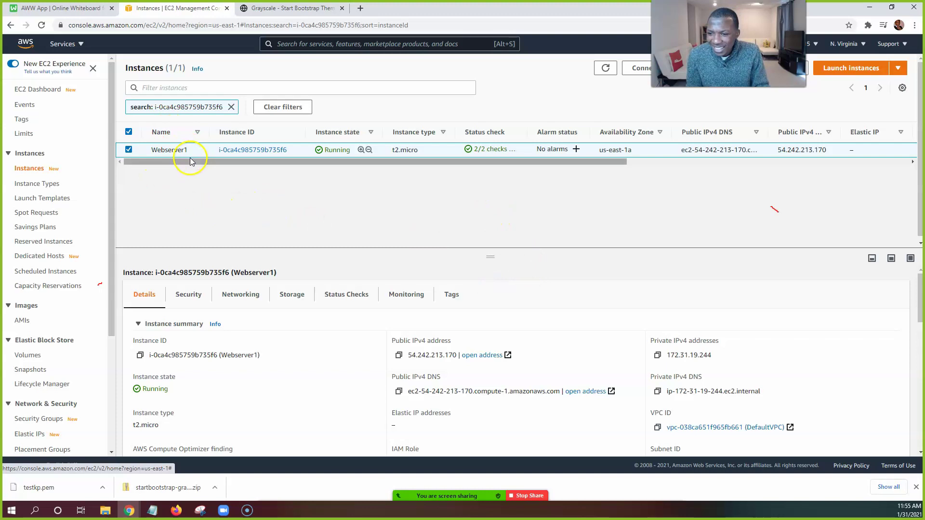
{"action": "left_click", "coordinate": [187, 296]}
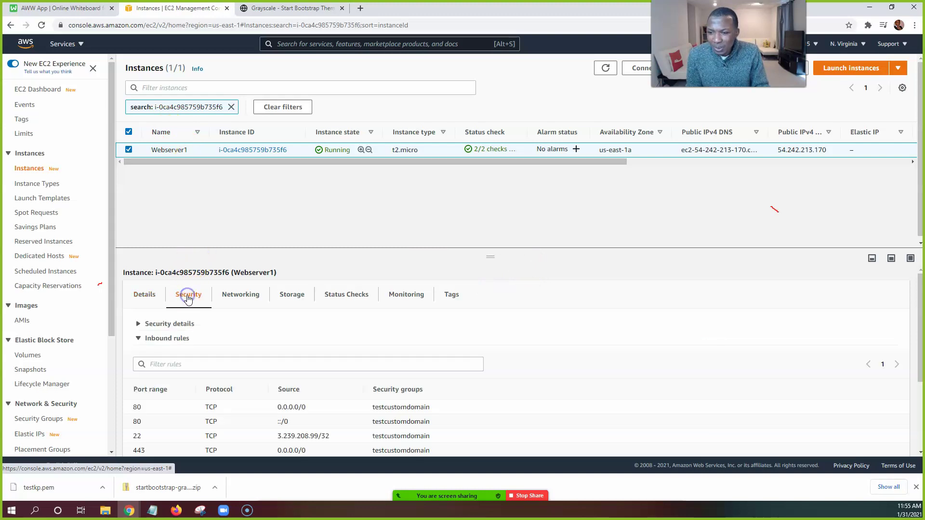
{"action": "left_click", "coordinate": [139, 339]}
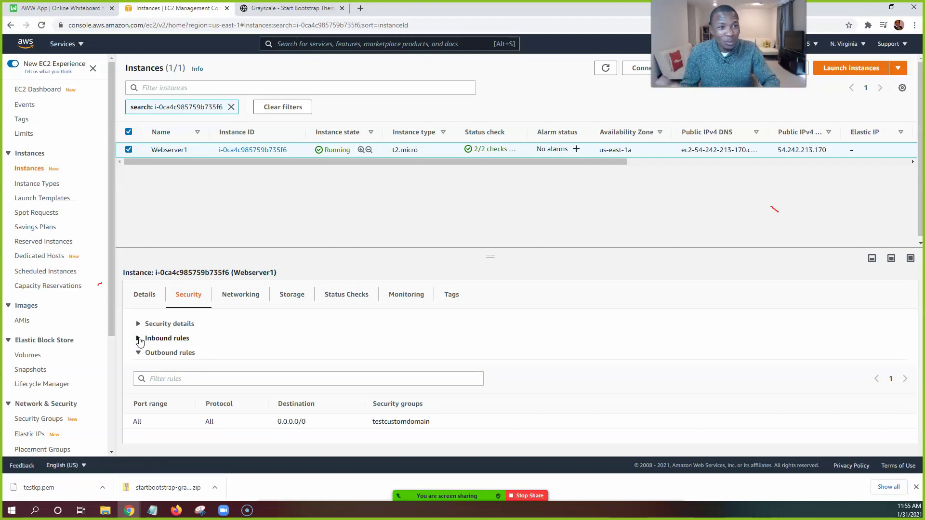
{"action": "left_click", "coordinate": [178, 316]}
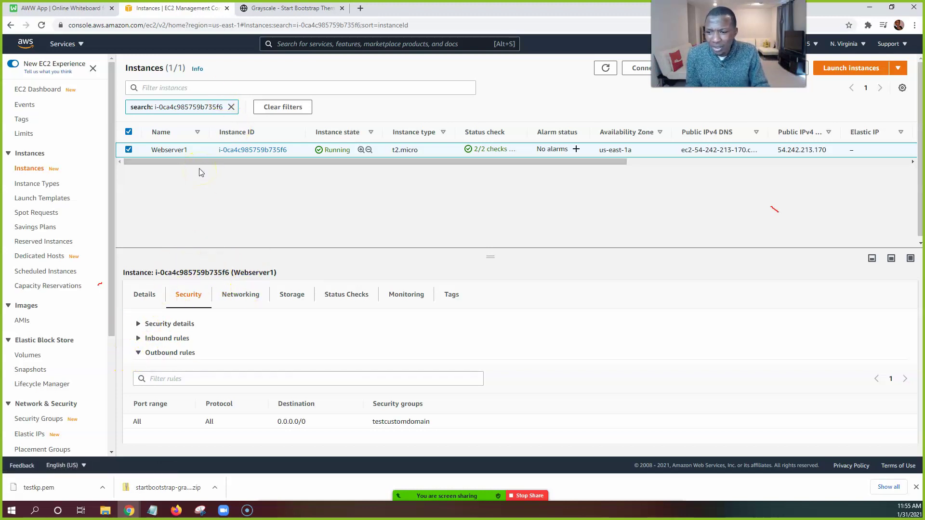
- Expand Webserver1's security details and open its security group testcustomdomain
{"action": "left_click", "coordinate": [151, 299]}
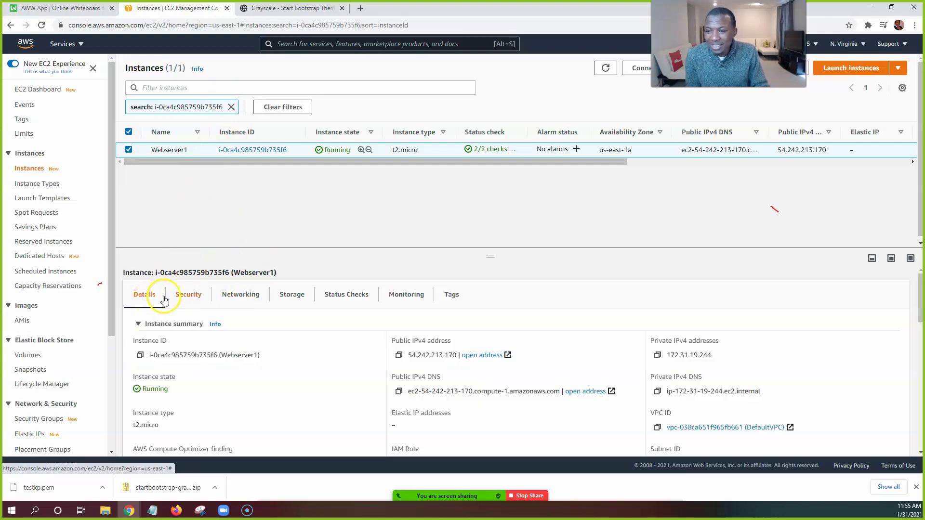
{"action": "left_click", "coordinate": [190, 295]}
{"action": "left_click", "coordinate": [140, 324]}
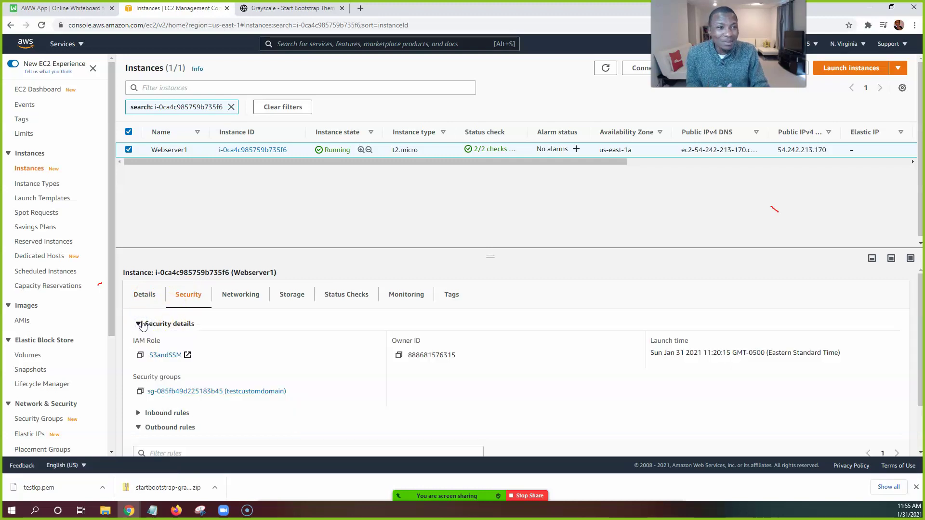
{"action": "left_click", "coordinate": [204, 326]}
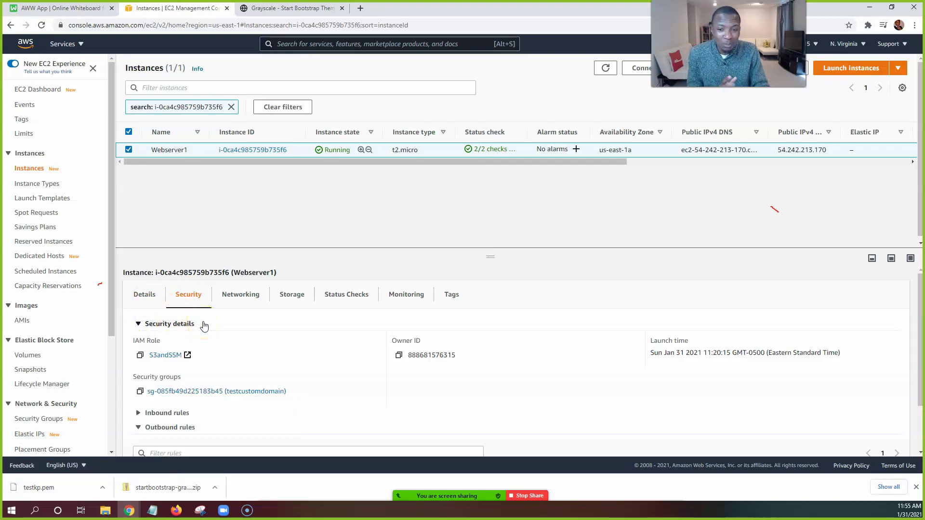
{"action": "scroll", "coordinate": [238, 362], "scroll_direction": "down", "scroll_amount": 2}
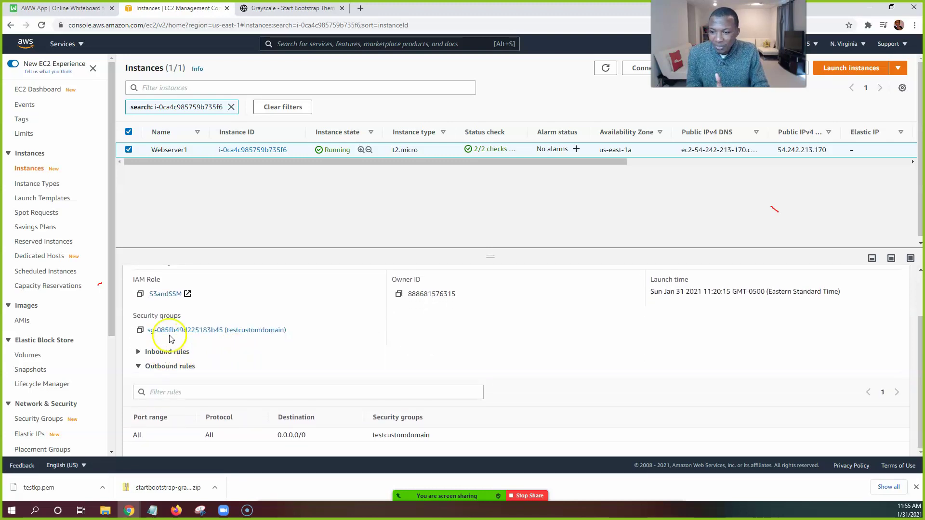
{"action": "scroll", "coordinate": [171, 339], "scroll_direction": "up", "scroll_amount": 2}
{"action": "left_click", "coordinate": [184, 379]}
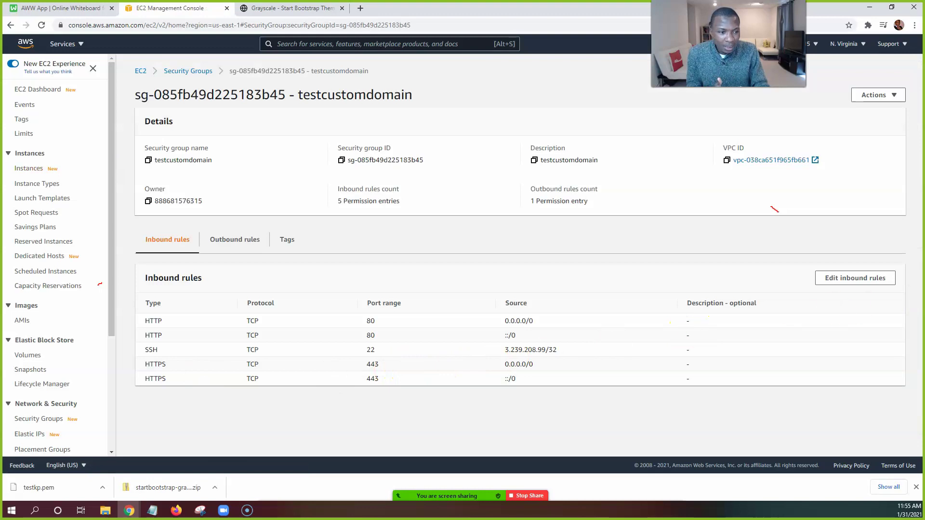
- Open the testcustomdomain inbound rules for editing, check their ports and sources, and leave the editor without changes
{"action": "left_click", "coordinate": [859, 278]}
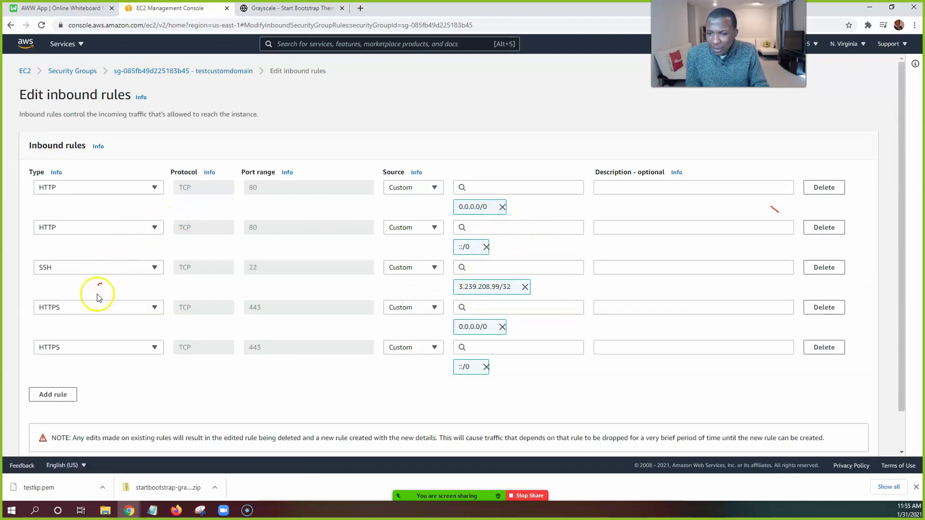
{"action": "scroll", "coordinate": [496, 341], "scroll_direction": "down", "scroll_amount": 2}
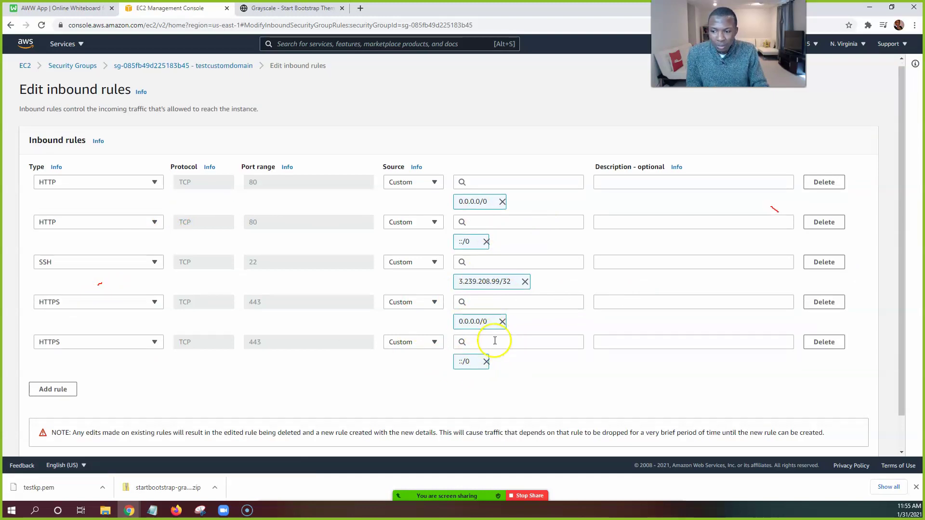
{"action": "left_click", "coordinate": [727, 445]}
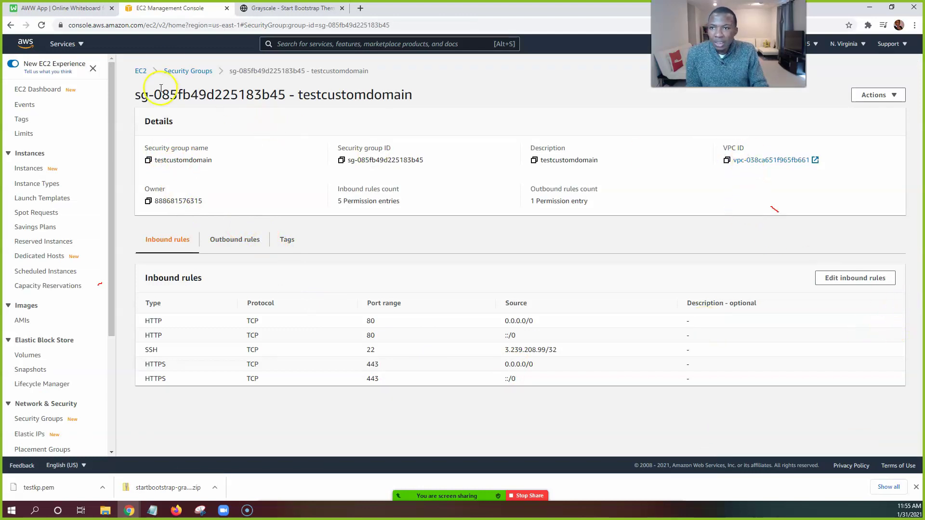
- Return to EC2 through the AWS console home, list the running instances and select Webserver1
{"action": "left_click", "coordinate": [26, 43]}
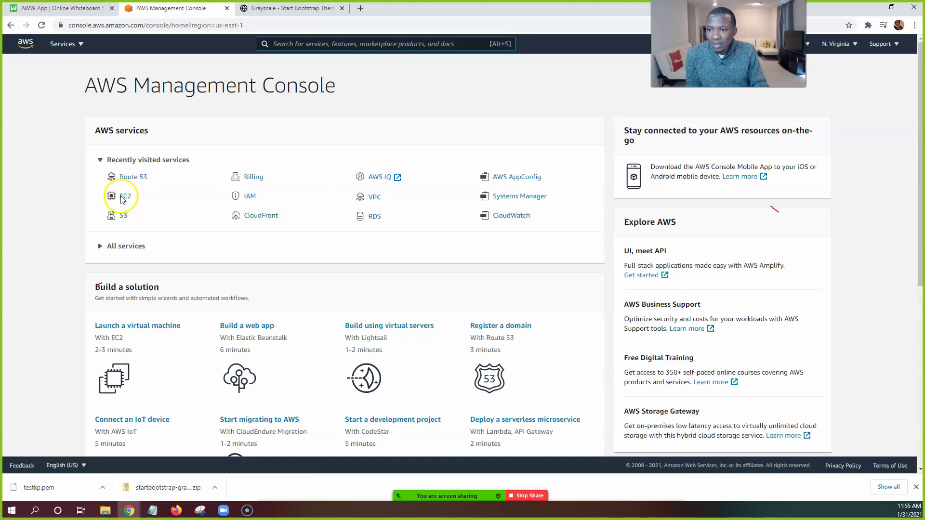
{"action": "left_click", "coordinate": [123, 197]}
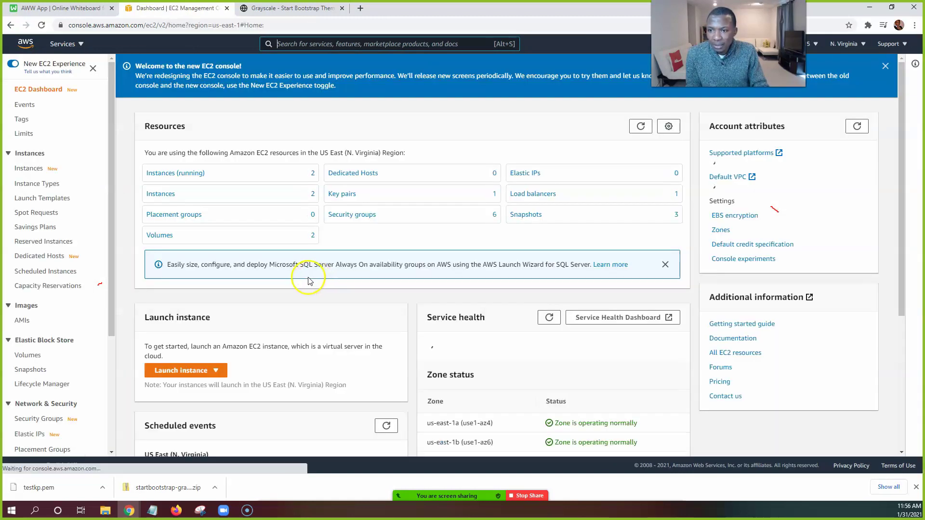
{"action": "left_click", "coordinate": [175, 173]}
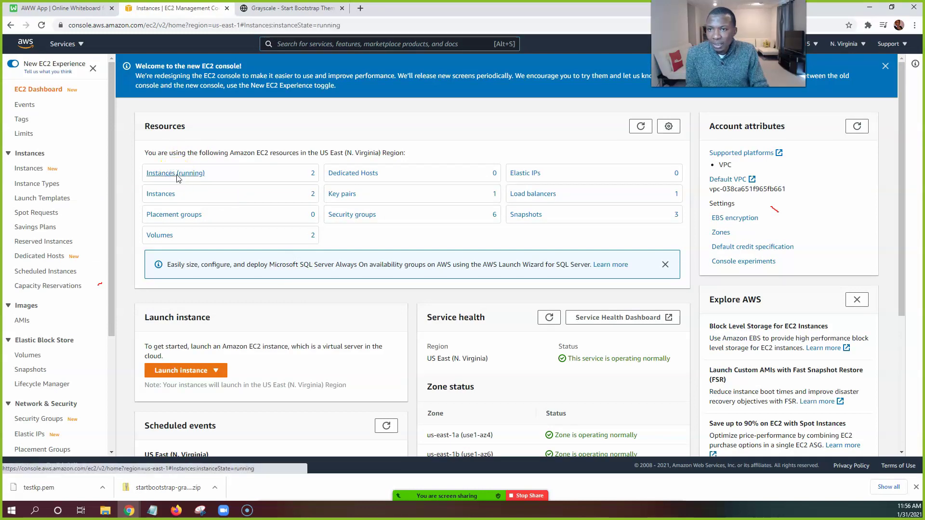
{"action": "left_click", "coordinate": [294, 10]}
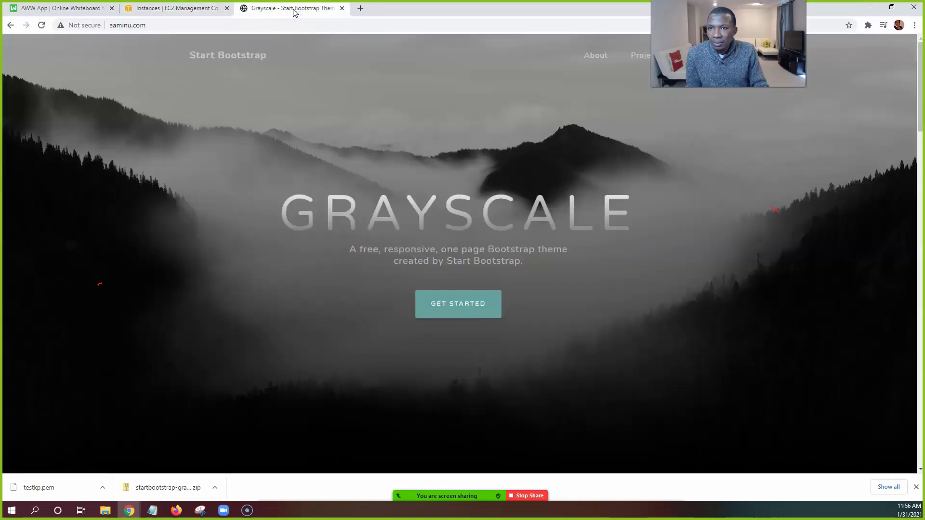
{"action": "left_click", "coordinate": [191, 8]}
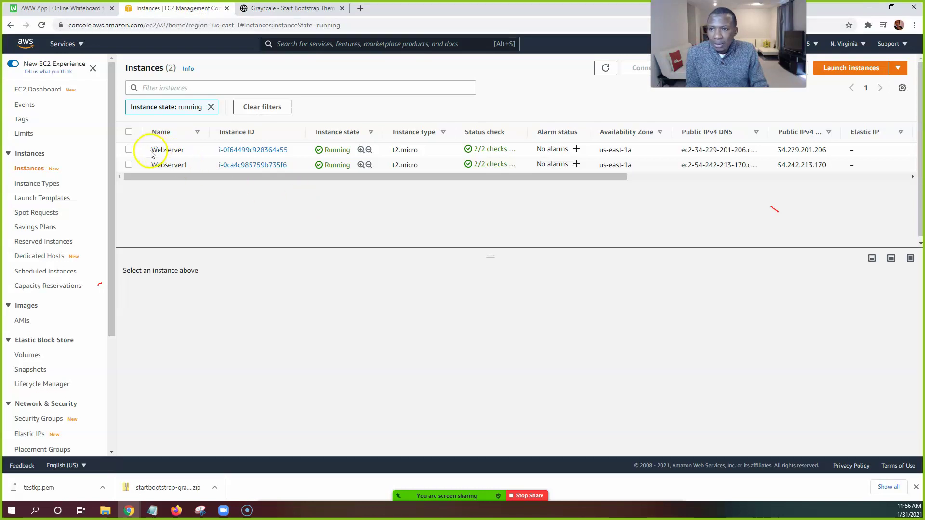
{"action": "left_click", "coordinate": [128, 165]}
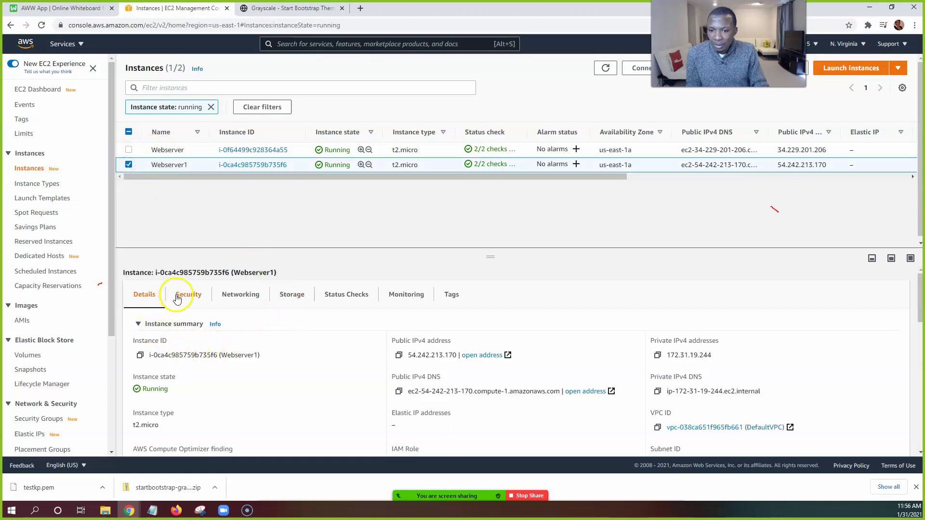
- Copy Webserver1's public IPv4 DNS name and load it in the tab showing the Grayscale site
{"action": "left_click", "coordinate": [398, 356]}
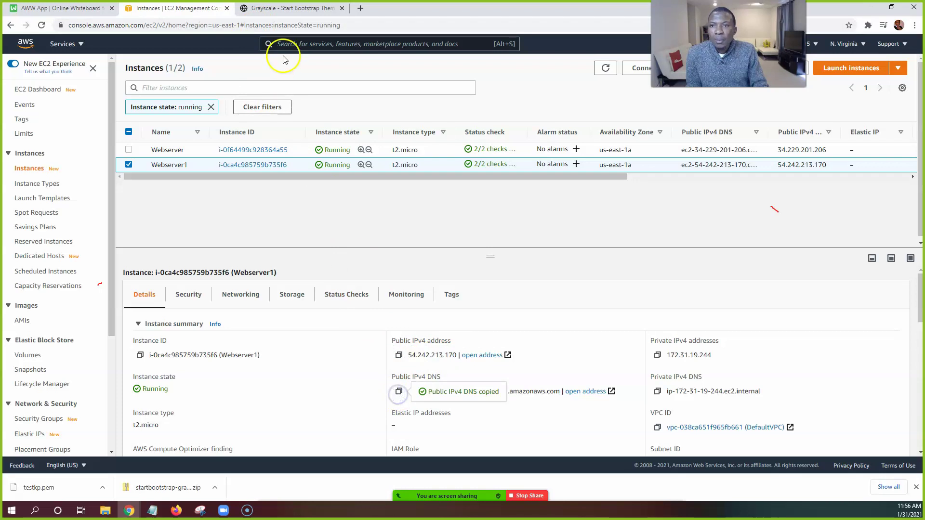
{"action": "left_click", "coordinate": [303, 8]}
{"action": "left_click", "coordinate": [304, 25]}
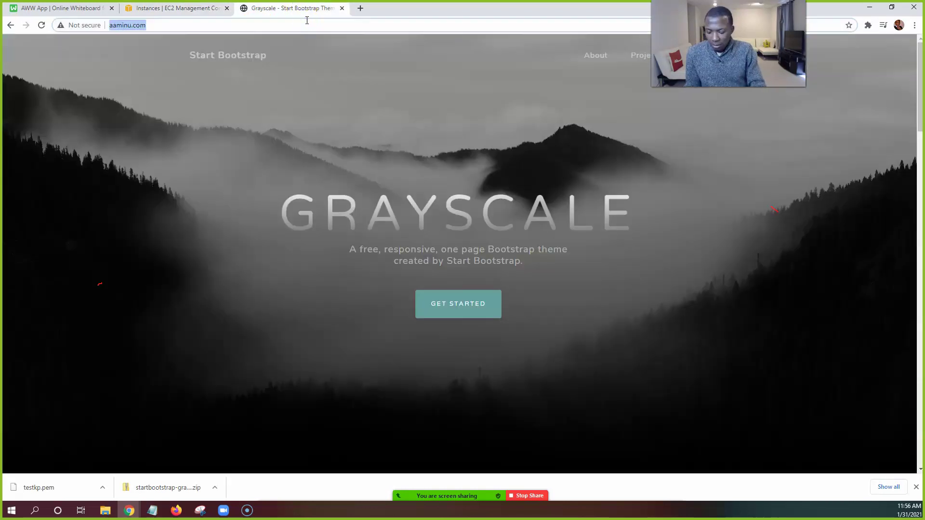
{"action": "key", "text": "ctrl+v"}
{"action": "key", "text": "Return"}
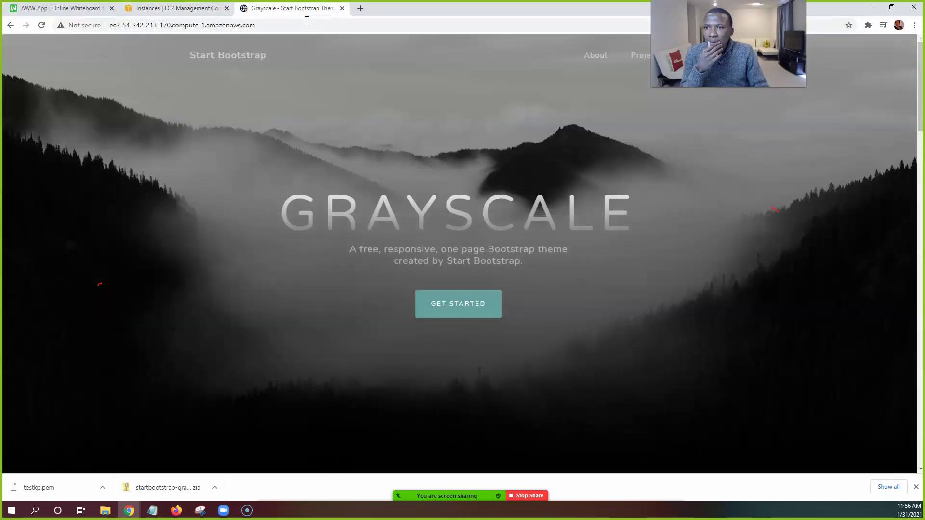
- Copy Webserver1's public IPv4 address 54.242.213.170 and load it in the tab showing the Grayscale site
{"action": "left_click", "coordinate": [189, 7]}
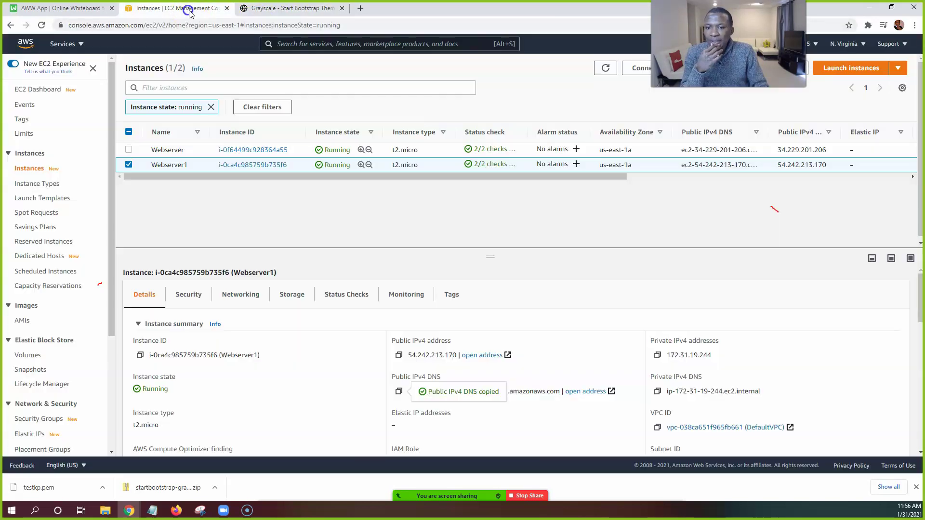
{"action": "left_click", "coordinate": [399, 355]}
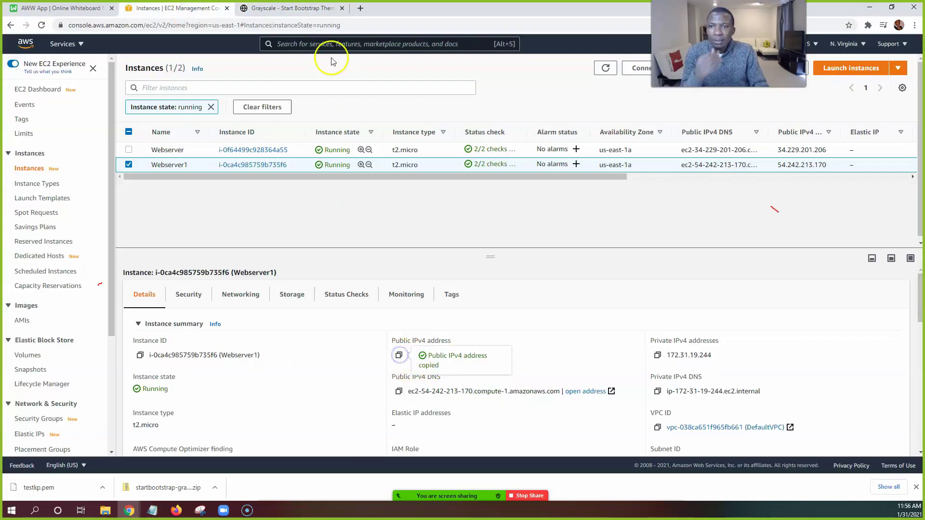
{"action": "left_click", "coordinate": [303, 8]}
{"action": "left_click", "coordinate": [316, 27]}
{"action": "key", "text": "ctrl+v"}
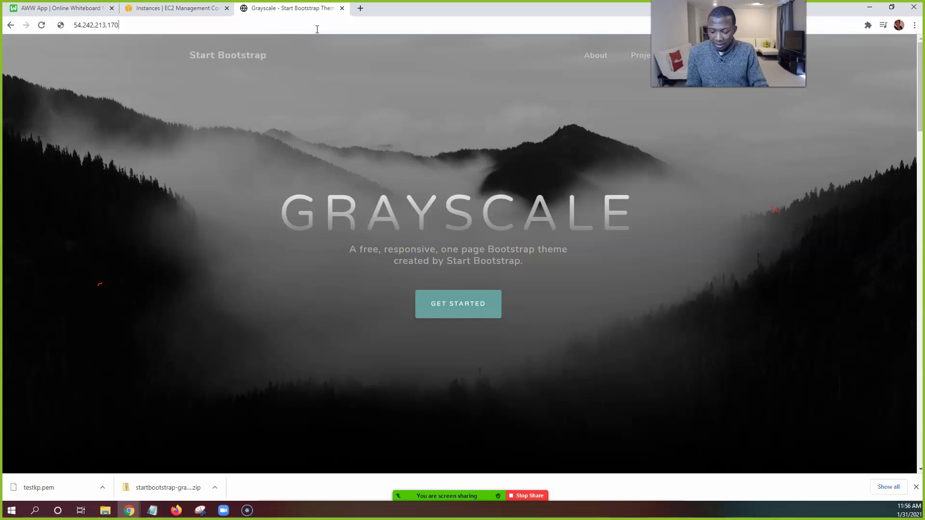
{"action": "key", "text": "Return"}
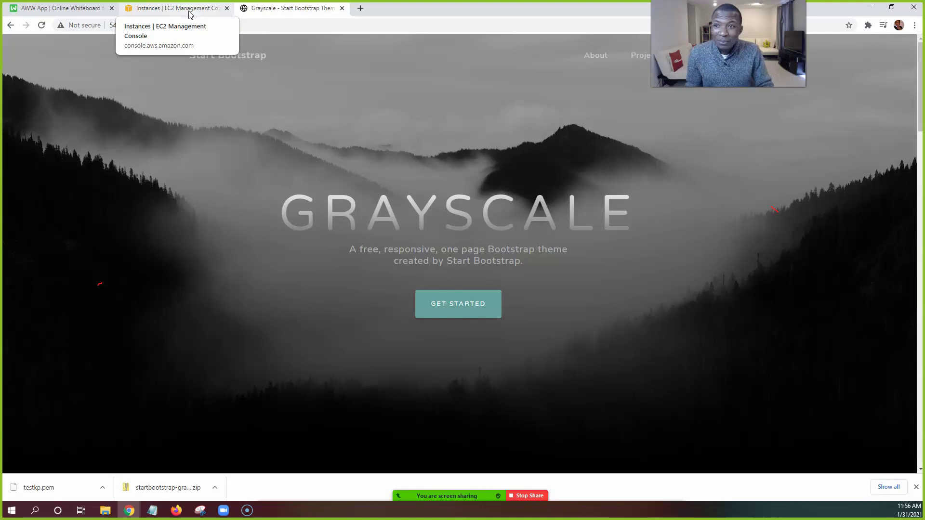
- Search Google for "google dns tools" in a new tab and open the Google Admin Toolbox Dig page
{"action": "double_click", "coordinate": [359, 8]}
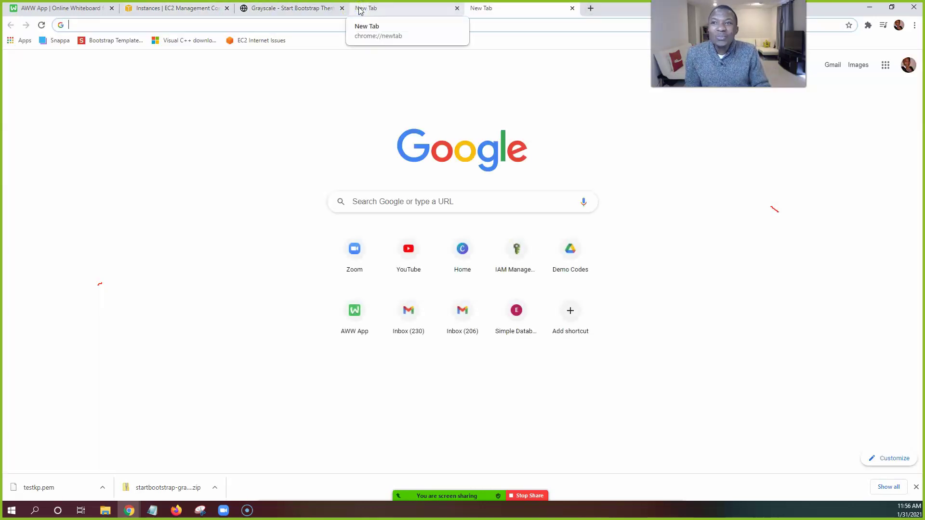
{"action": "type", "text": "googl"}
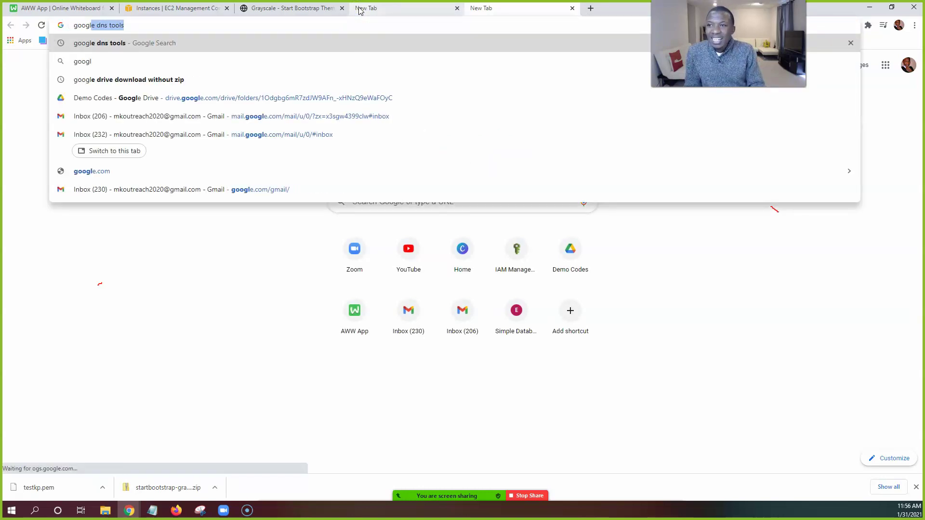
{"action": "key", "text": "Return"}
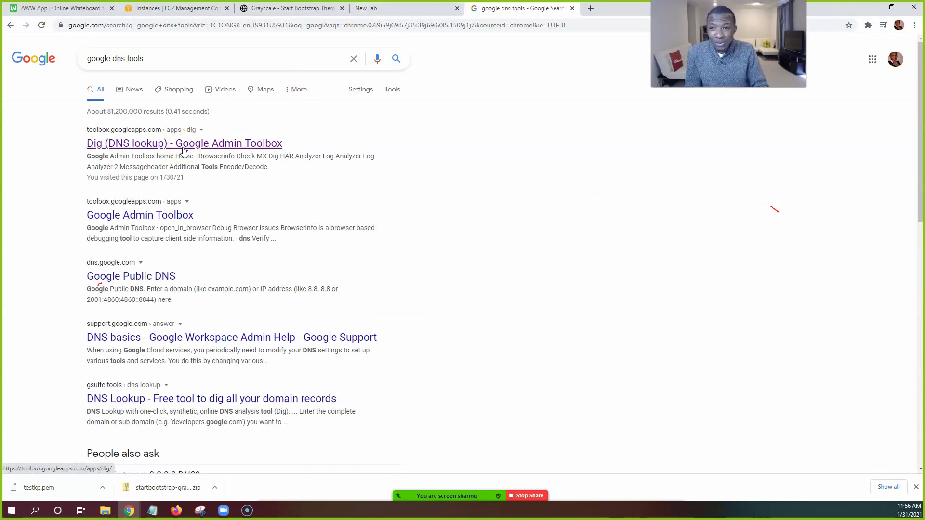
{"action": "left_click", "coordinate": [183, 143]}
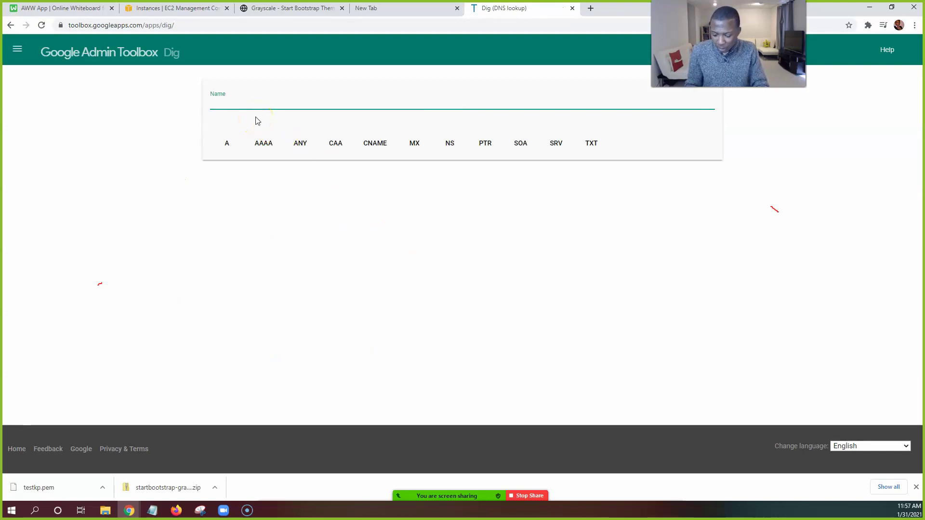
- Look up the A record in Dig for 54.242.213.170 and for yescertifiedaws.com
{"action": "key", "text": "ctrl+v"}
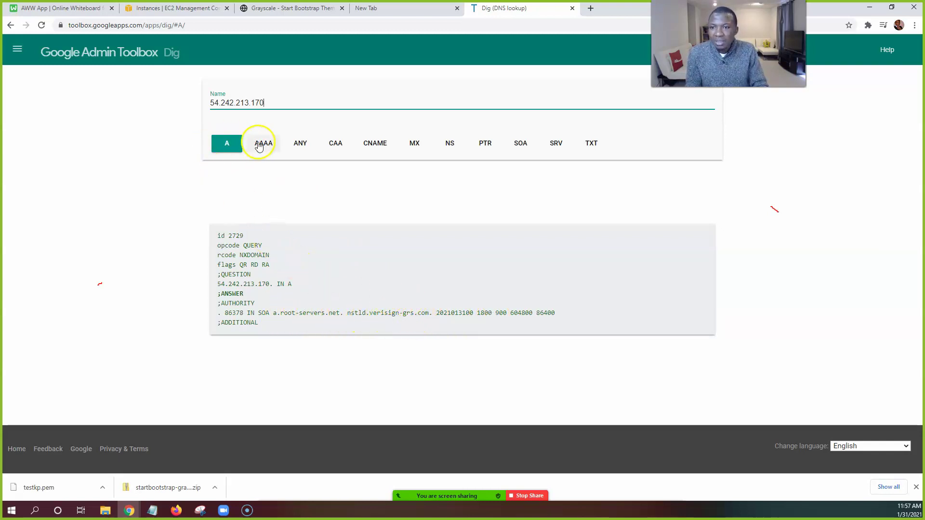
{"action": "triple_click", "coordinate": [249, 102]}
{"action": "type", "text": "yescert"}
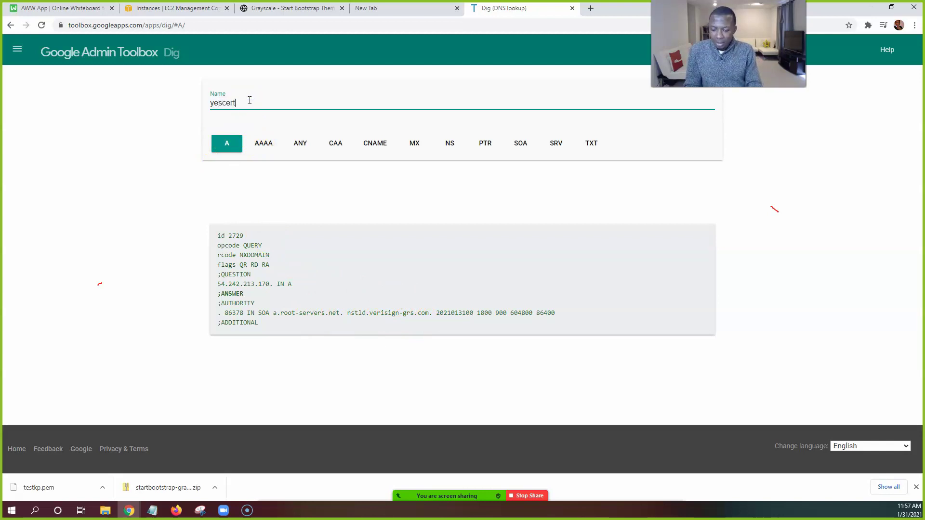
{"action": "type", "text": "ifiedaws.com"}
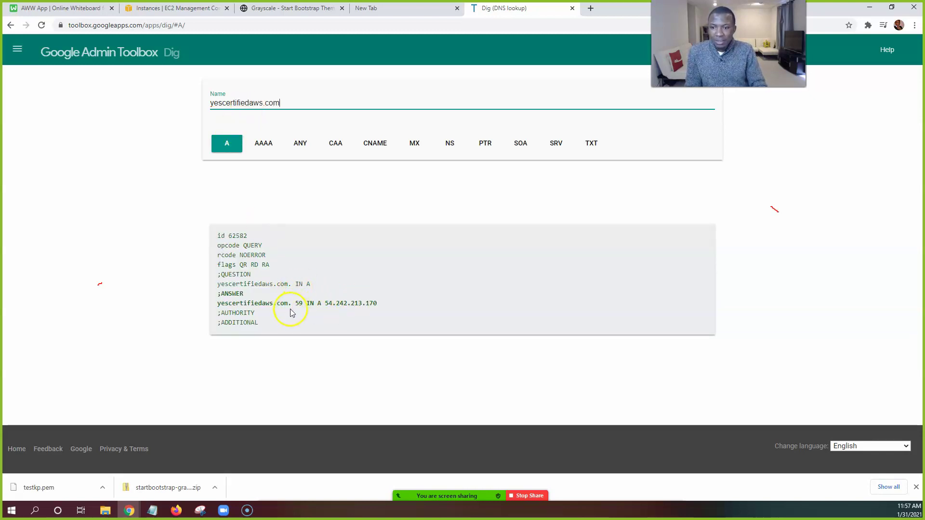
- Load yescertifiedaws.com in place of the Dig page, and close that tab and the spare empty tab
{"action": "triple_click", "coordinate": [223, 102]}
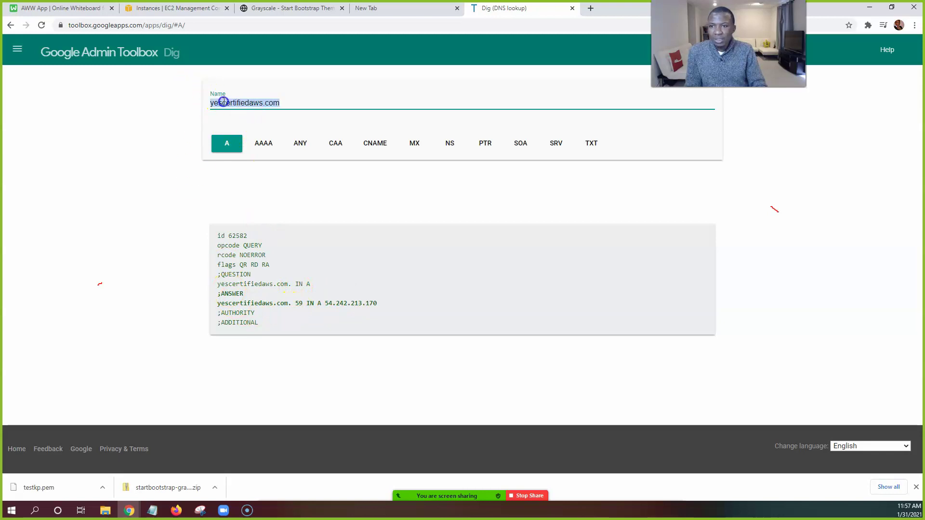
{"action": "left_click", "coordinate": [234, 25]}
{"action": "key", "text": "ctrl+v"}
{"action": "key", "text": "Return"}
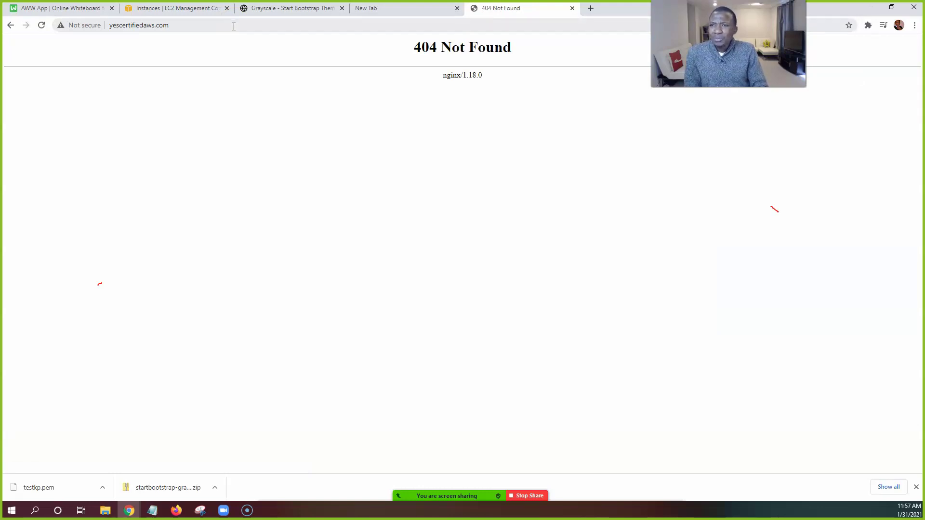
{"action": "left_click", "coordinate": [572, 9]}
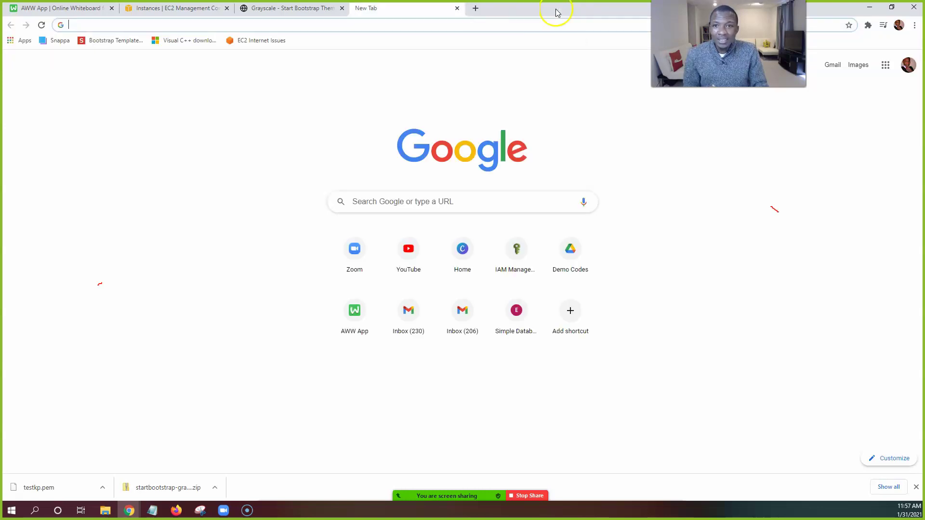
{"action": "left_click", "coordinate": [457, 9]}
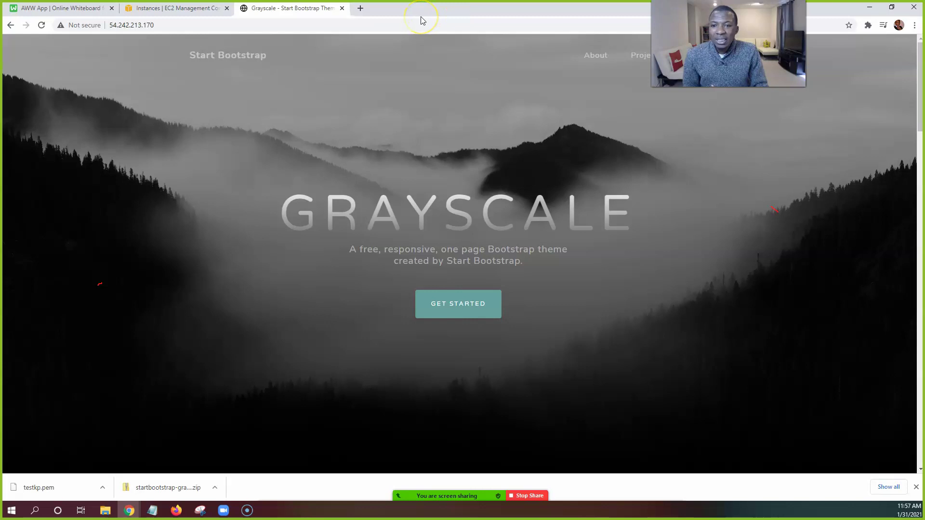
{"action": "left_click", "coordinate": [200, 24]}
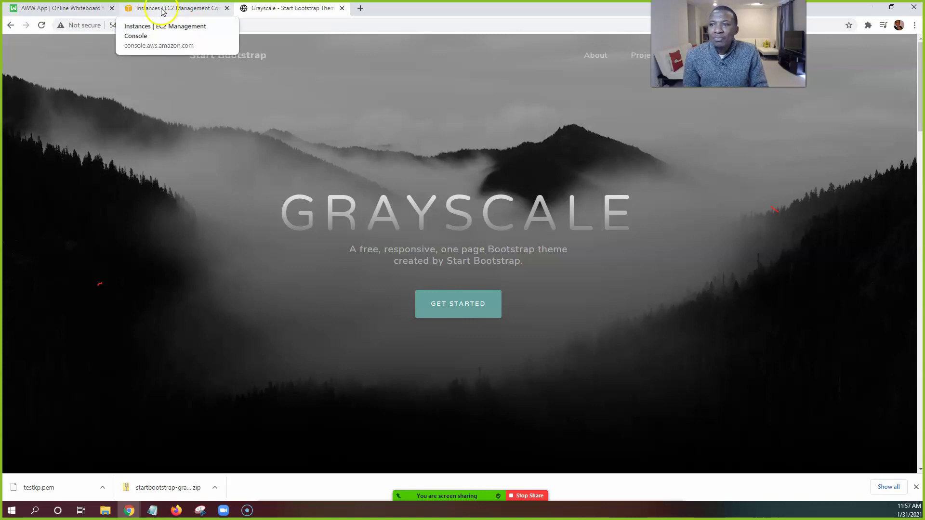
{"action": "left_click", "coordinate": [360, 8]}
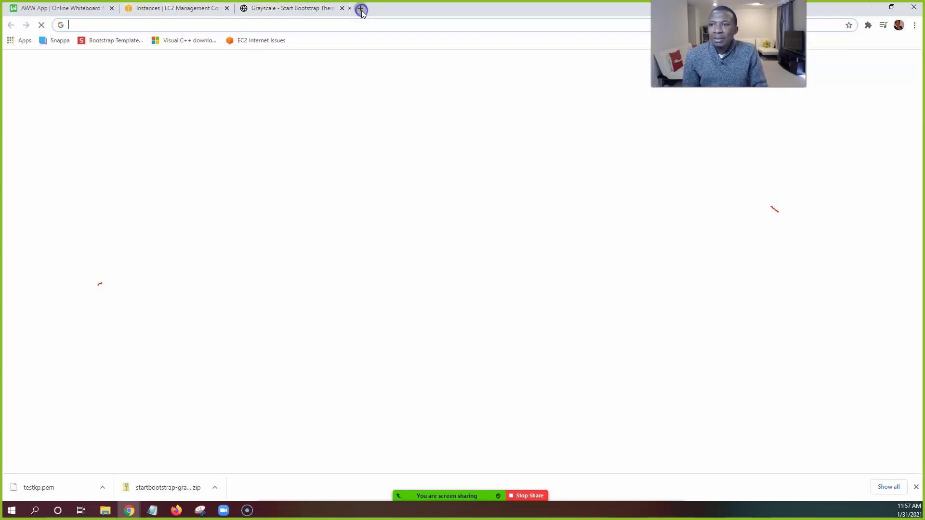
{"action": "key", "text": "ctrl+v"}
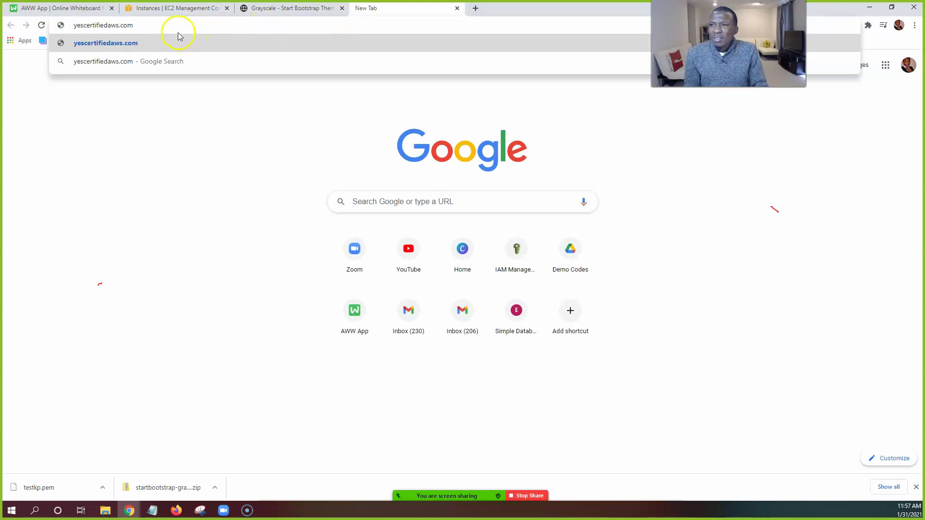
{"action": "left_click", "coordinate": [75, 26]}
{"action": "type", "text": "www."}
{"action": "key", "text": "Return"}
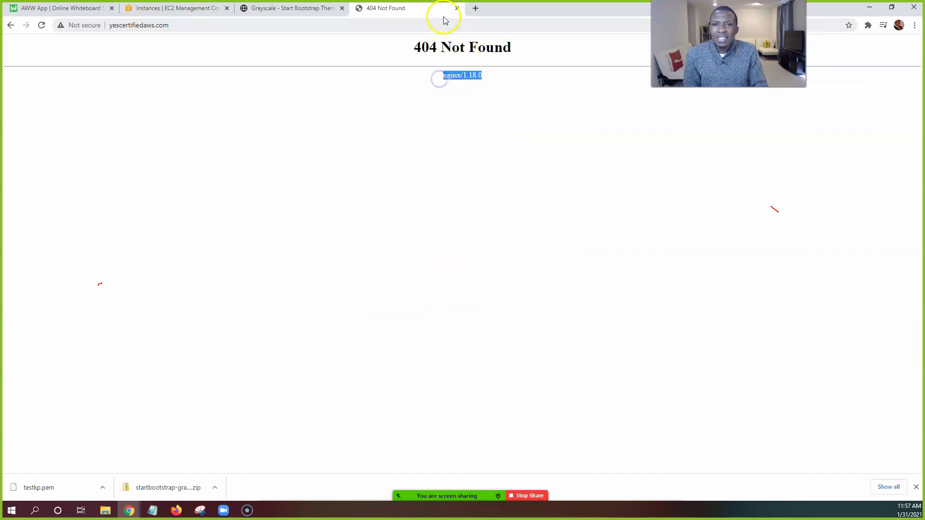
{"action": "left_click", "coordinate": [457, 8]}
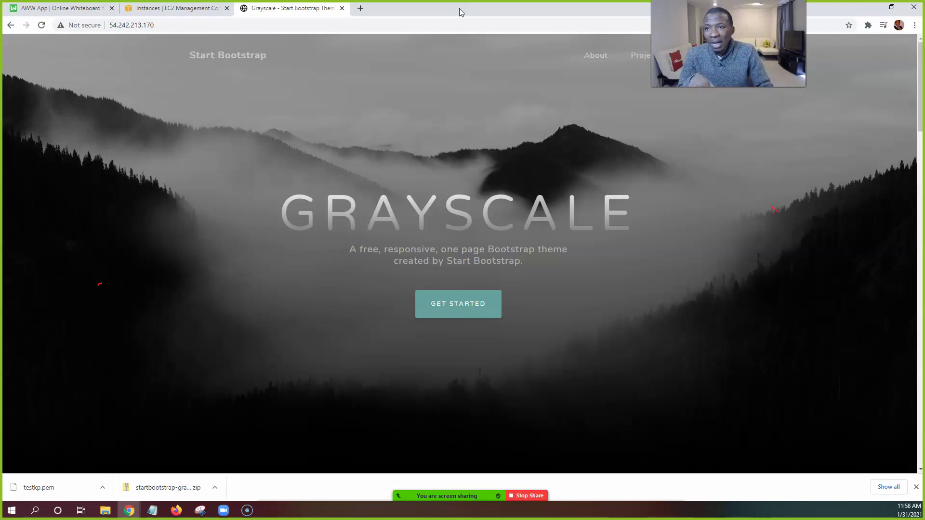
- Copy the Grayscale site's IP address and open the yescertifiedaws.com hosted zone in Route 53 to check its records
{"action": "left_click", "coordinate": [118, 25]}
{"action": "key", "text": "ctrl+c"}
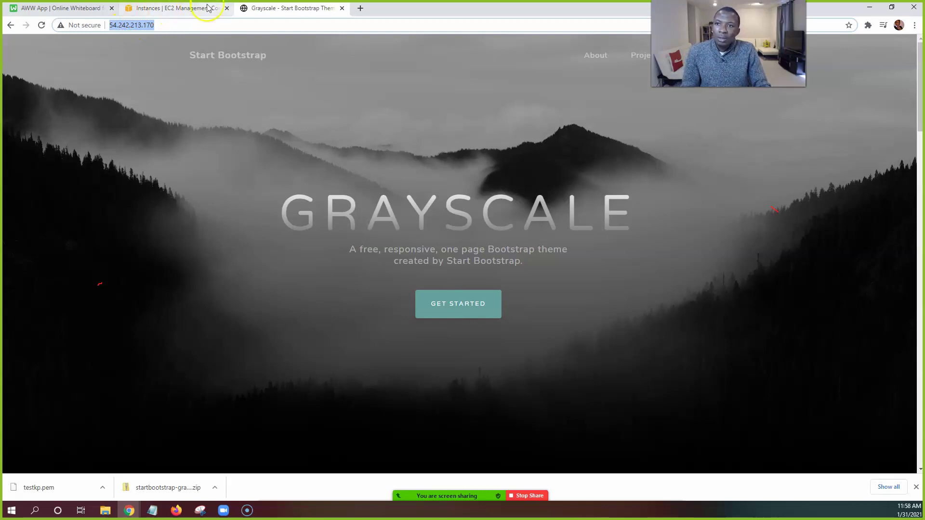
{"action": "left_click", "coordinate": [191, 10]}
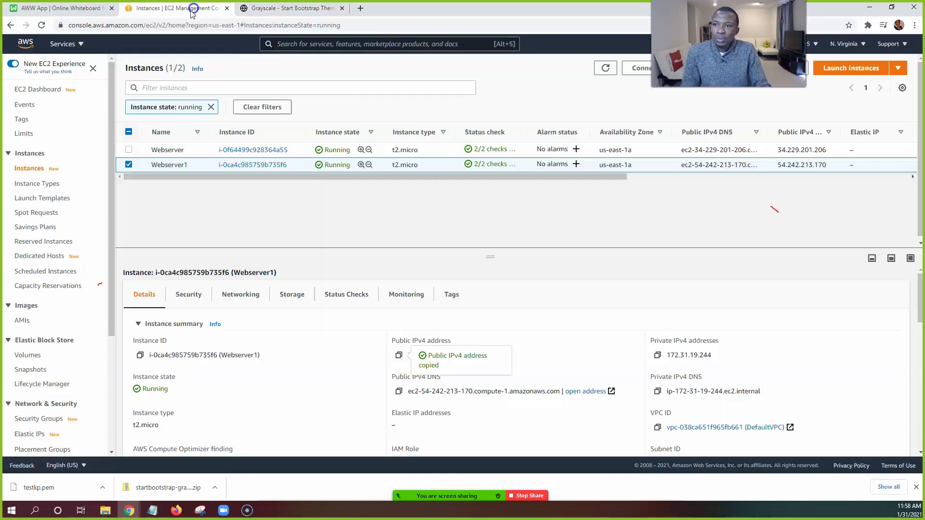
{"action": "left_click", "coordinate": [64, 44]}
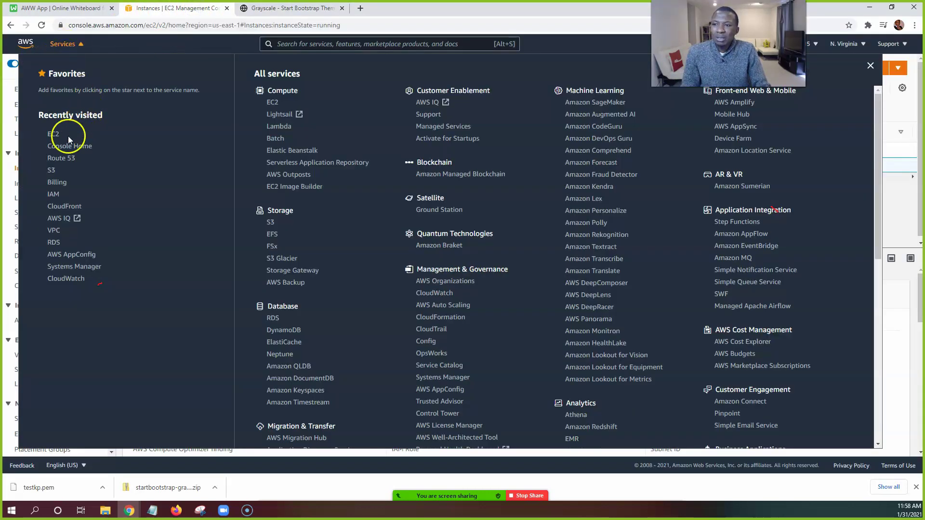
{"action": "left_click", "coordinate": [55, 158]}
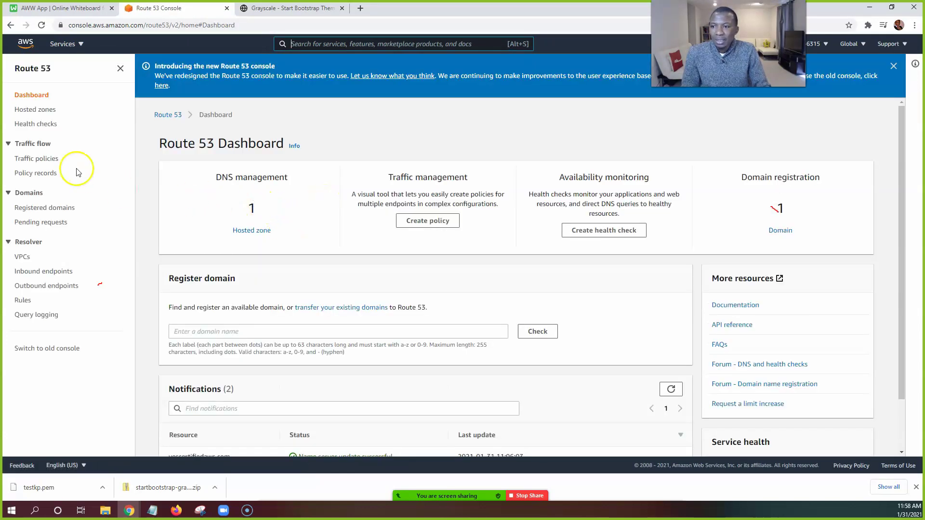
{"action": "left_click", "coordinate": [243, 231]}
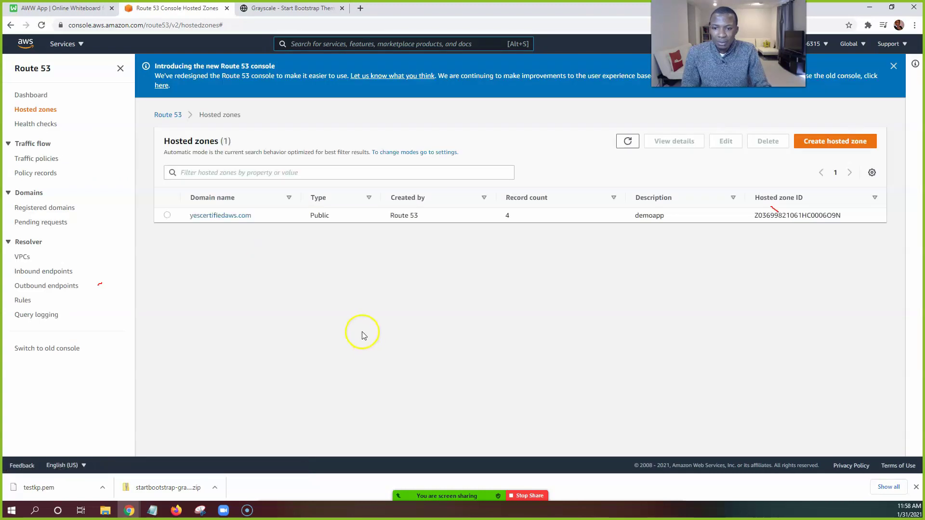
{"action": "left_click", "coordinate": [230, 217]}
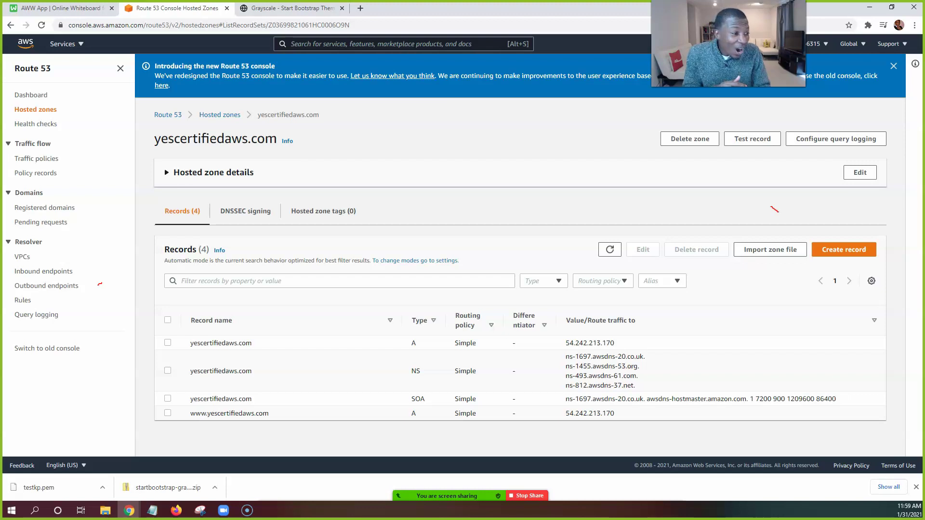
{"action": "left_click", "coordinate": [360, 9]}
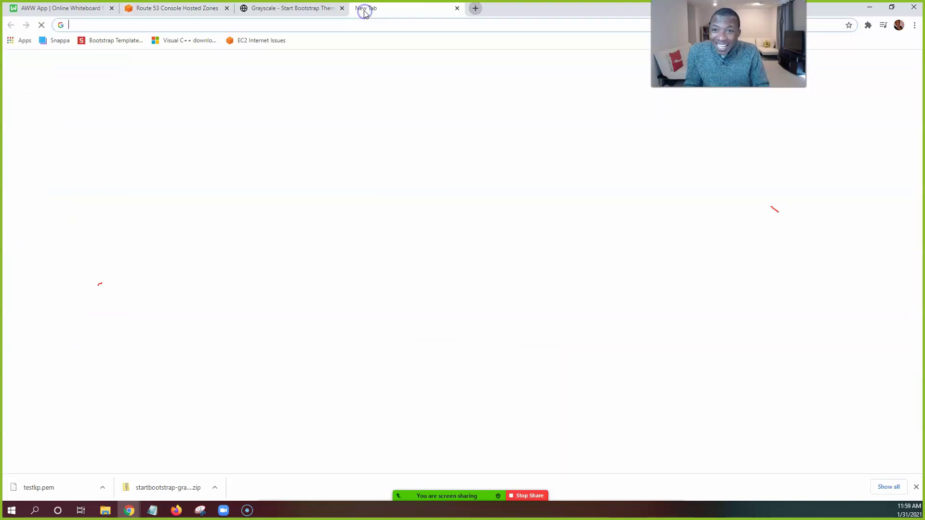
{"action": "key", "text": "ctrl+v"}
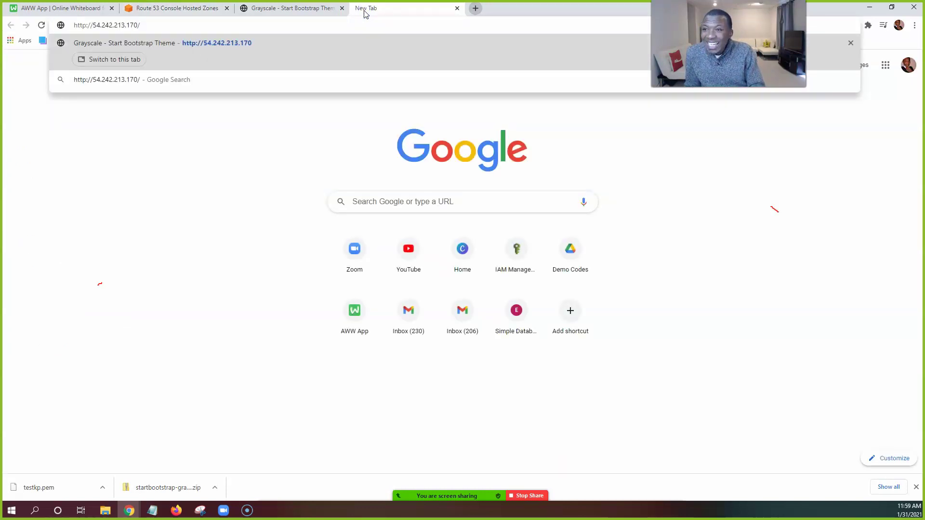
{"action": "key", "text": "ctrl+a"}
{"action": "type", "text": "yes"}
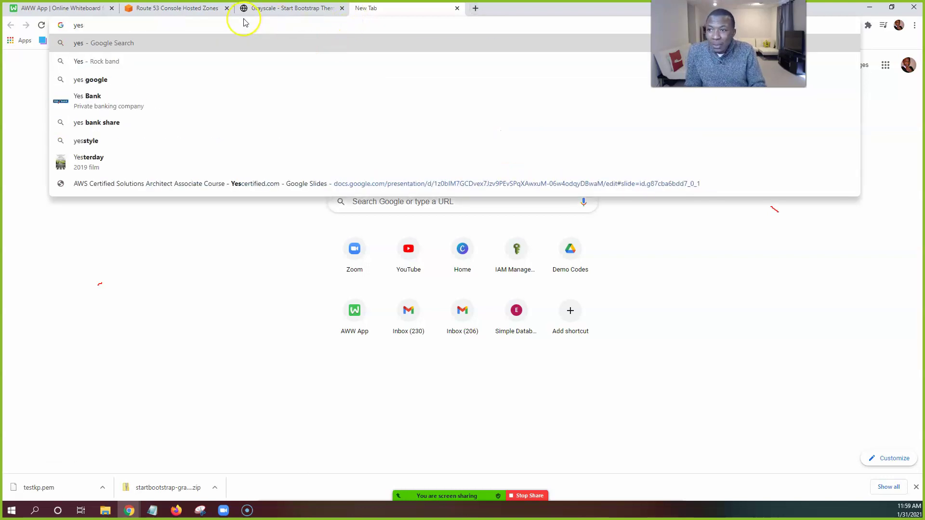
{"action": "key", "text": "ctrl+z"}
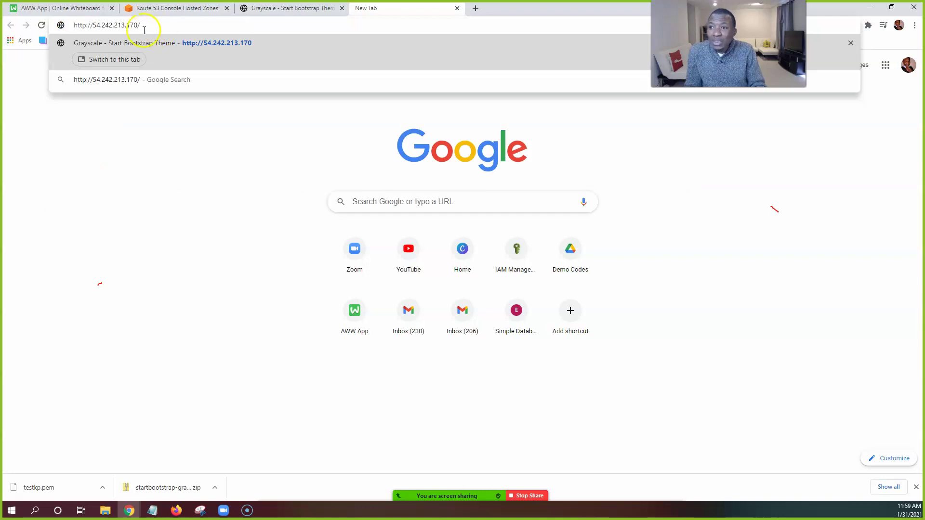
{"action": "key", "text": "ctrl+a"}
{"action": "key", "text": "BackSpace"}
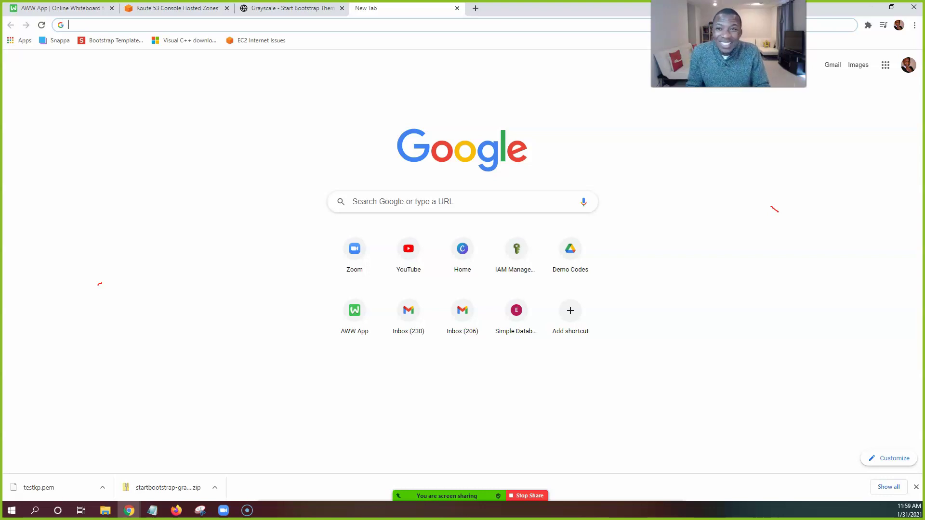
{"action": "type", "text": "yes"}
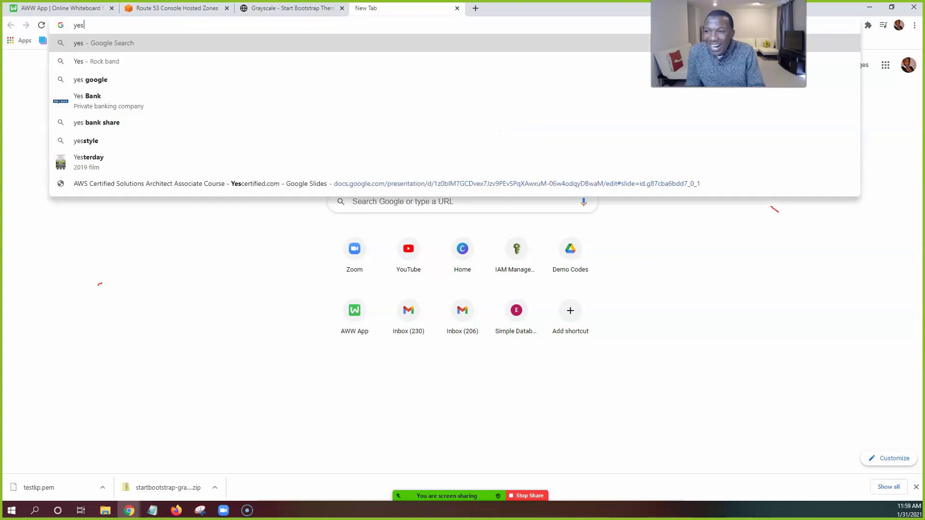
{"action": "type", "text": "certified"}
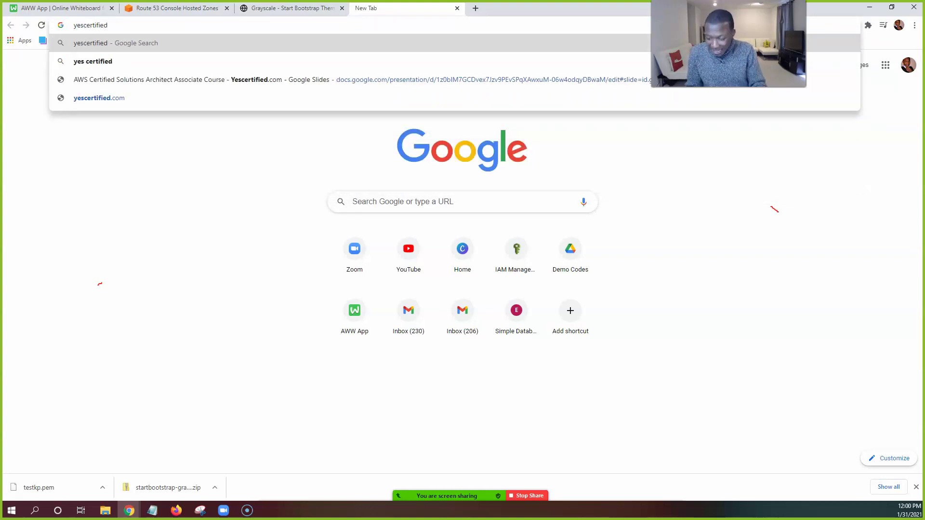
{"action": "key", "text": "ctrl+a"}
{"action": "key", "text": "BackSpace"}
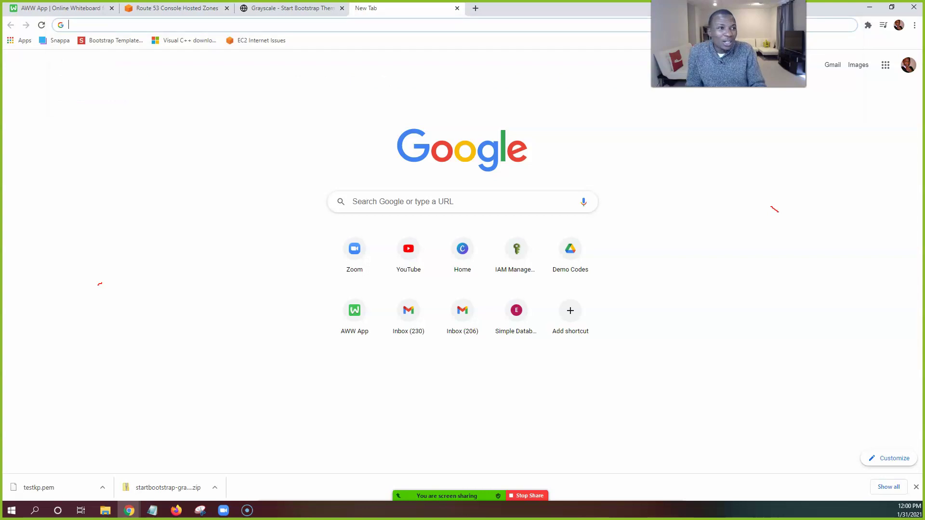
- Open an incognito window, load yescertifiedaws.com in it, and copy the domain name from the address
{"action": "left_click", "coordinate": [914, 26]}
{"action": "left_click", "coordinate": [874, 59]}
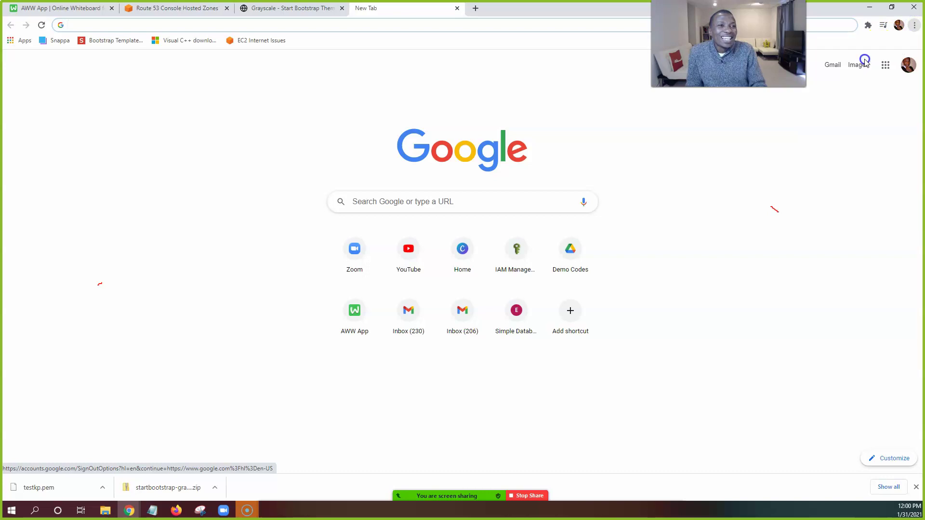
{"action": "type", "text": "yescertified"}
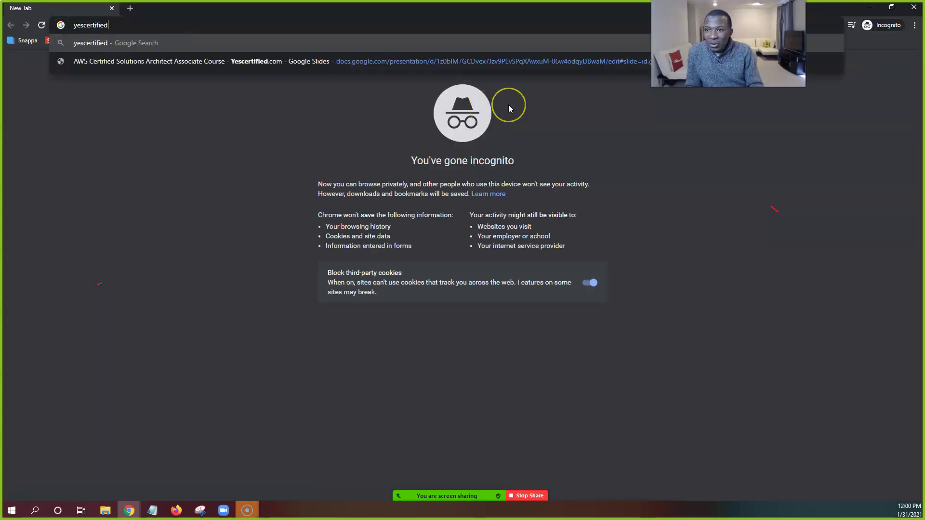
{"action": "type", "text": "aws."}
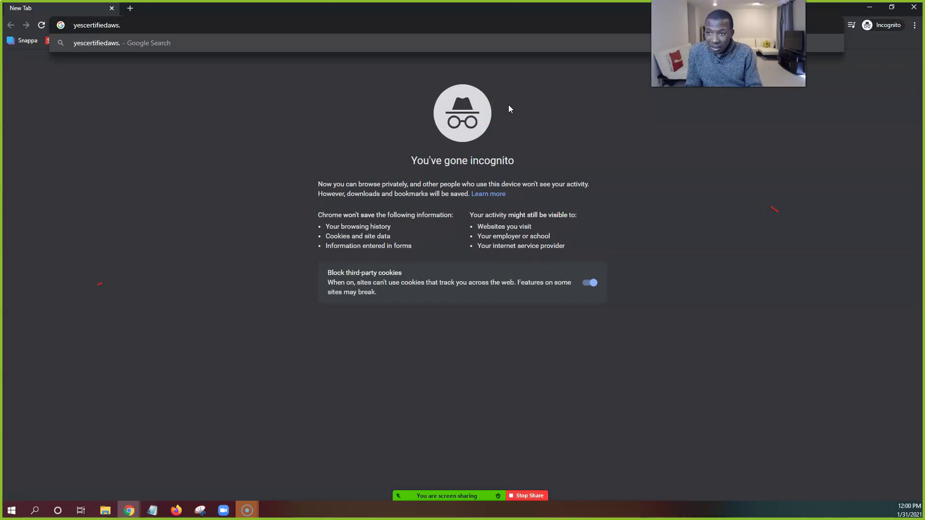
{"action": "type", "text": "com"}
{"action": "key", "text": "Return"}
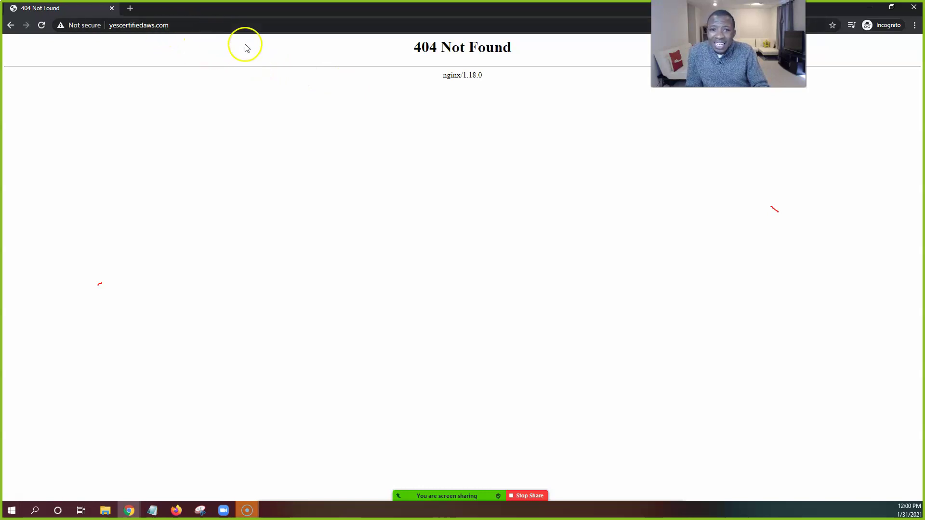
{"action": "double_click", "coordinate": [138, 26]}
{"action": "key", "text": "ctrl+c"}
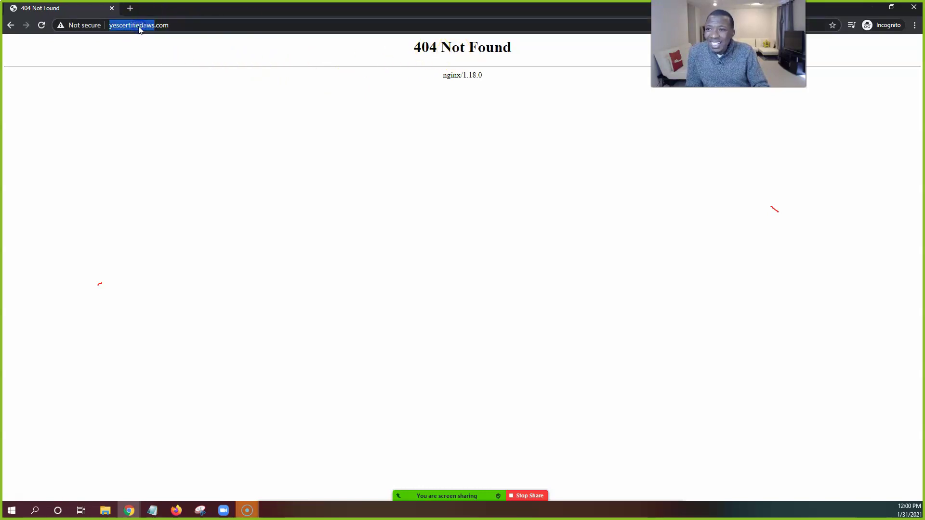
{"action": "left_click", "coordinate": [110, 26]}
{"action": "type", "text": "www."}
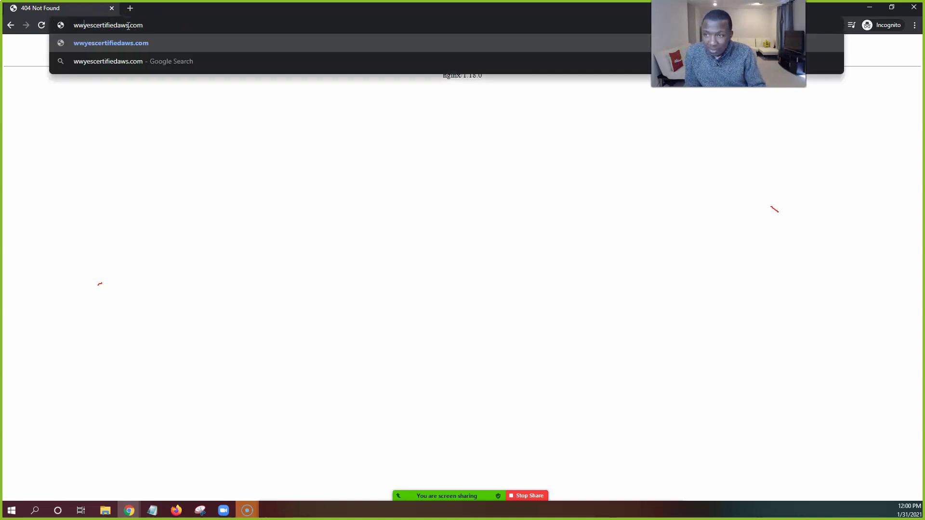
{"action": "key", "text": "Return"}
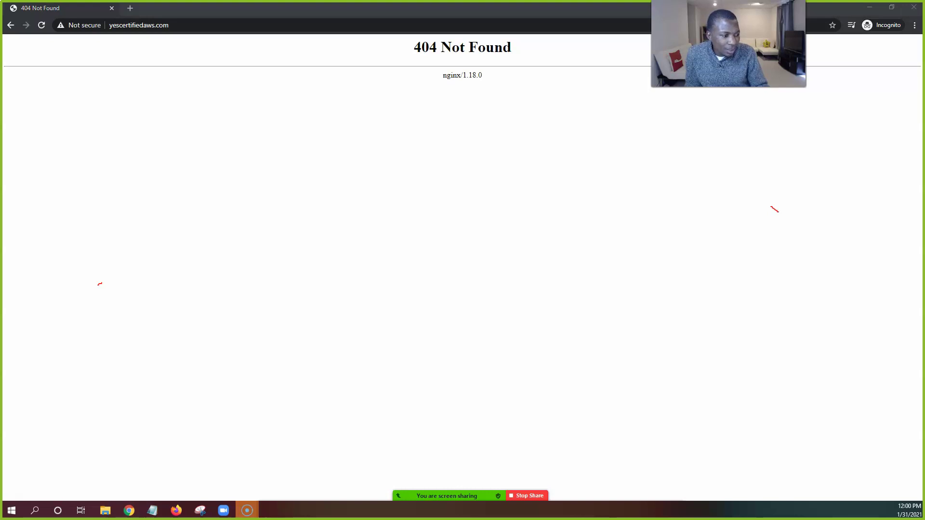
- Switch to a Firefox private window and load yescertifiedaws.com to test the domain in another browser
{"action": "left_click_drag", "start_coordinate": [924, 147], "coordinate": [660, 142]}
{"action": "left_click", "coordinate": [693, 136]}
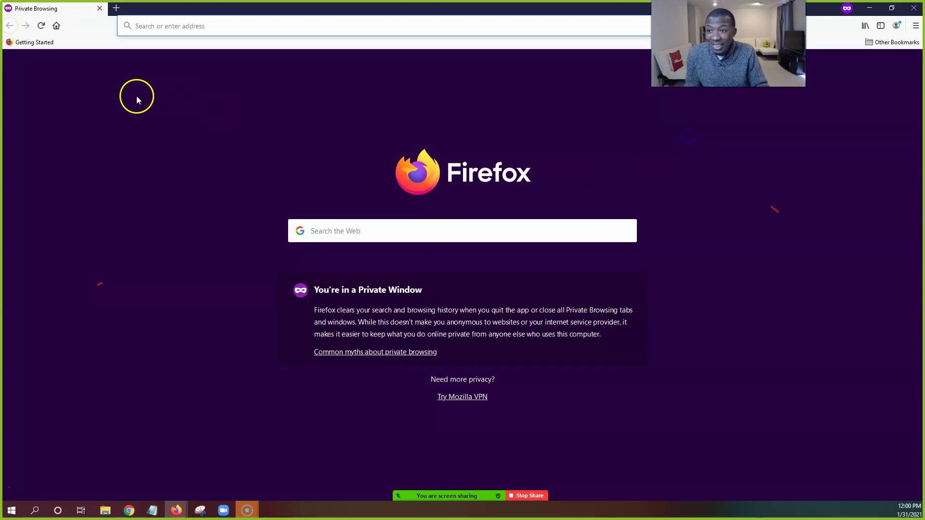
{"action": "left_click", "coordinate": [259, 23]}
{"action": "type", "text": "yescertified"}
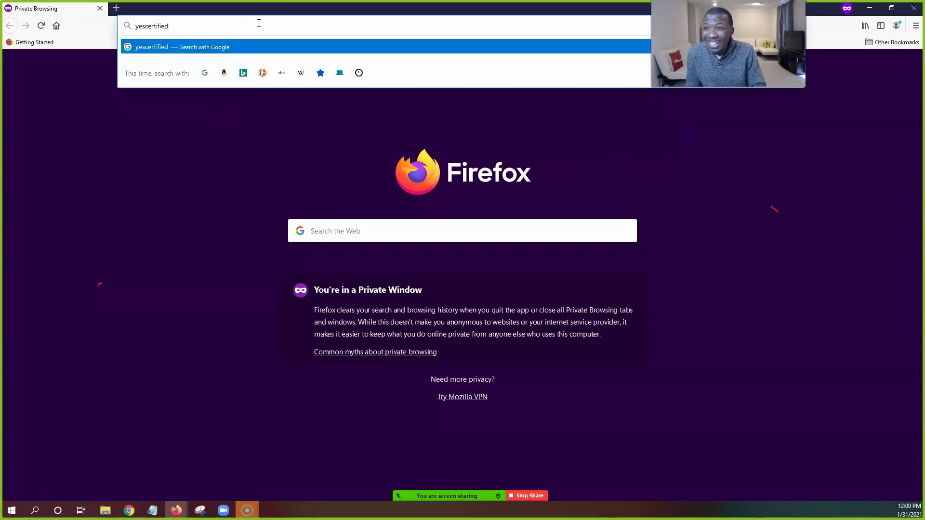
{"action": "type", "text": "aws.com"}
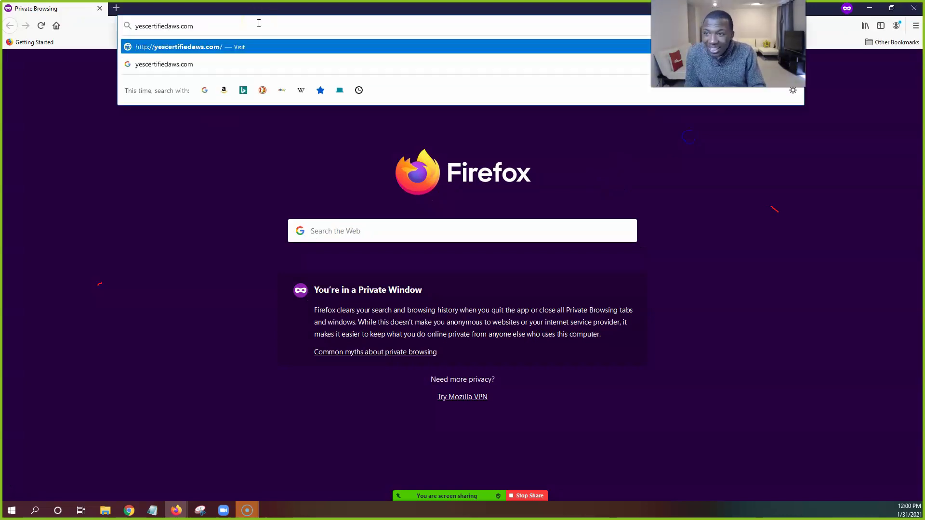
{"action": "key", "text": "Return"}
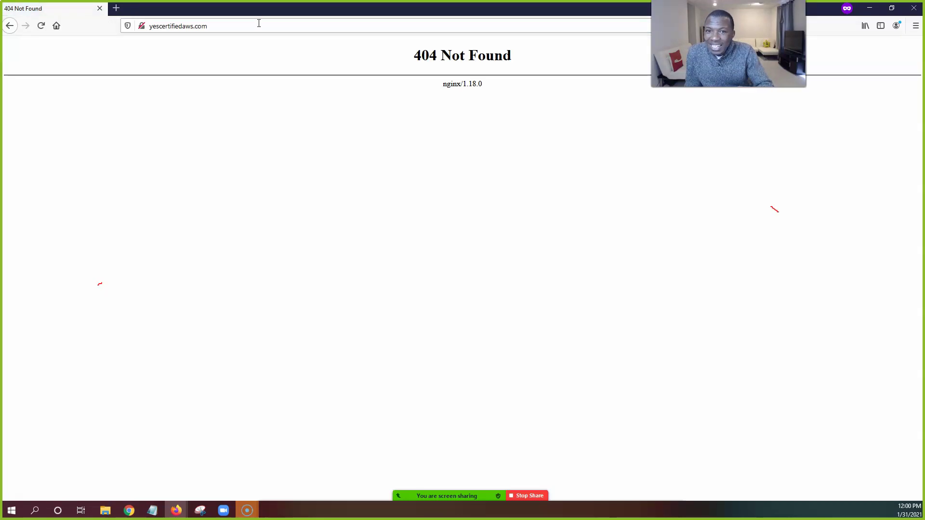
- Close the private browsing windows and return to the regular Chrome window
{"action": "left_click", "coordinate": [801, 136]}
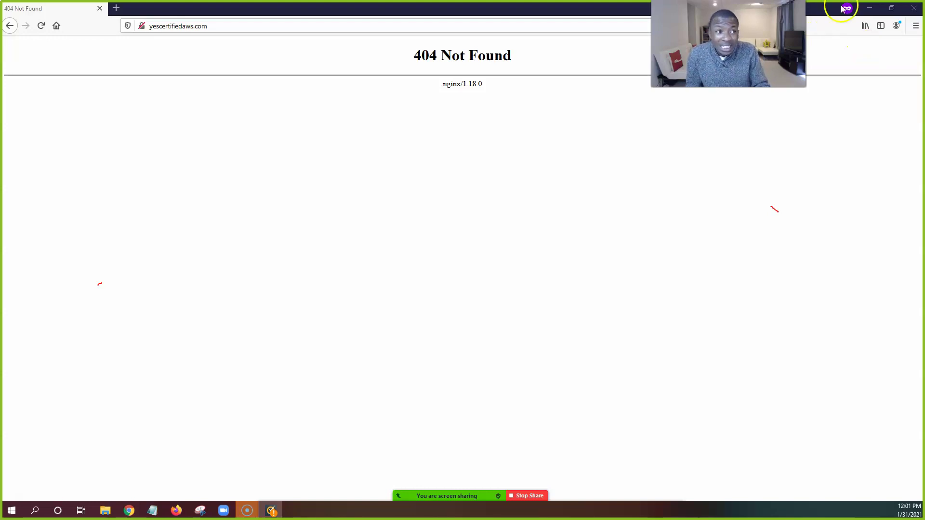
{"action": "left_click", "coordinate": [914, 9]}
{"action": "left_click", "coordinate": [913, 8]}
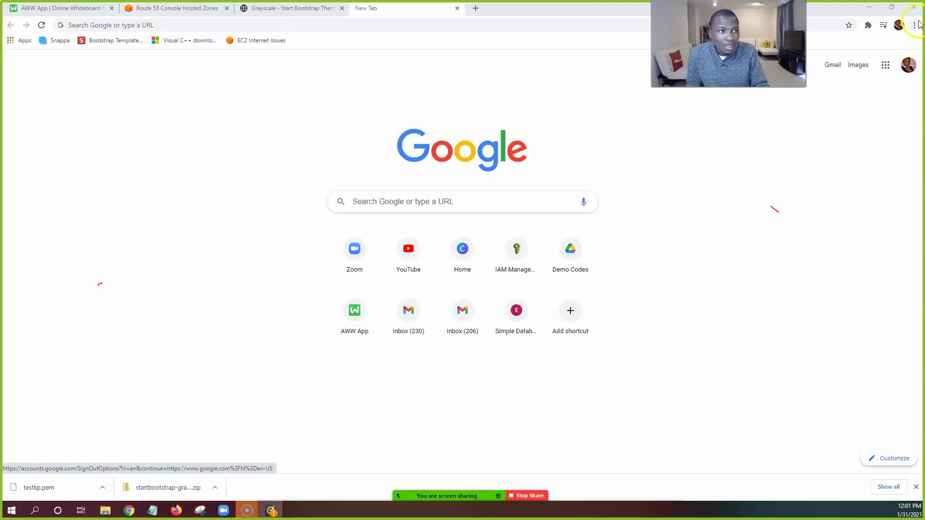
- Open a fresh incognito window, copy the address yescertifiedaws.com once entered, and load it to retest the site
{"action": "left_click", "coordinate": [914, 25]}
{"action": "left_click", "coordinate": [881, 60]}
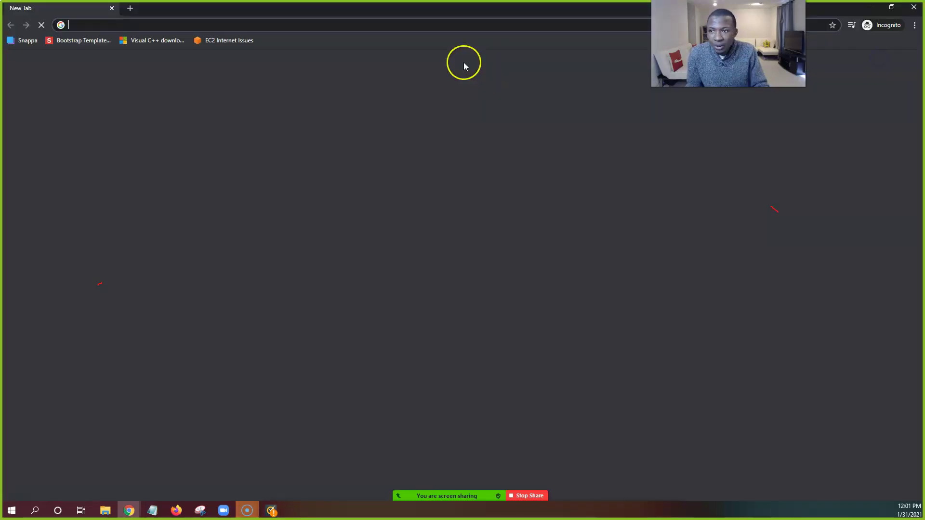
{"action": "key", "text": "ctrl+v"}
{"action": "type", "text": "aws.com"}
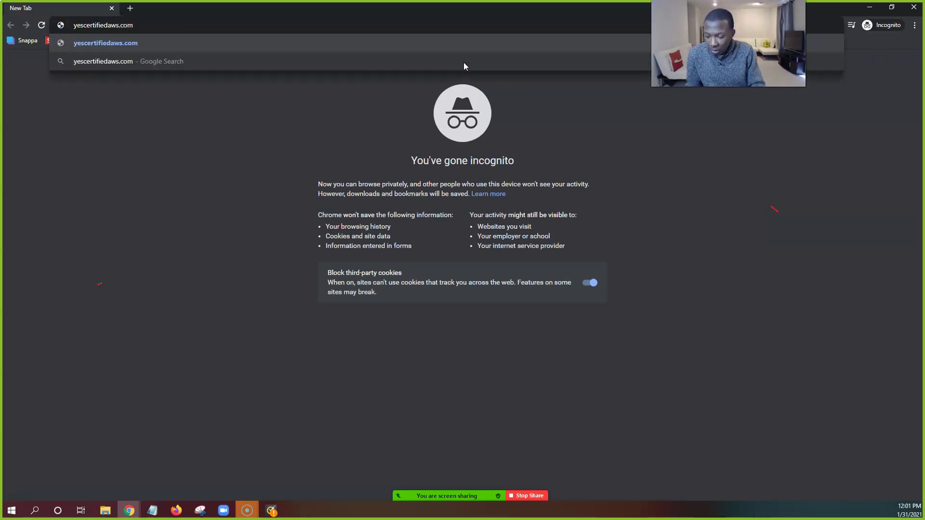
{"action": "key", "text": "ctrl+a"}
{"action": "key", "text": "ctrl+c"}
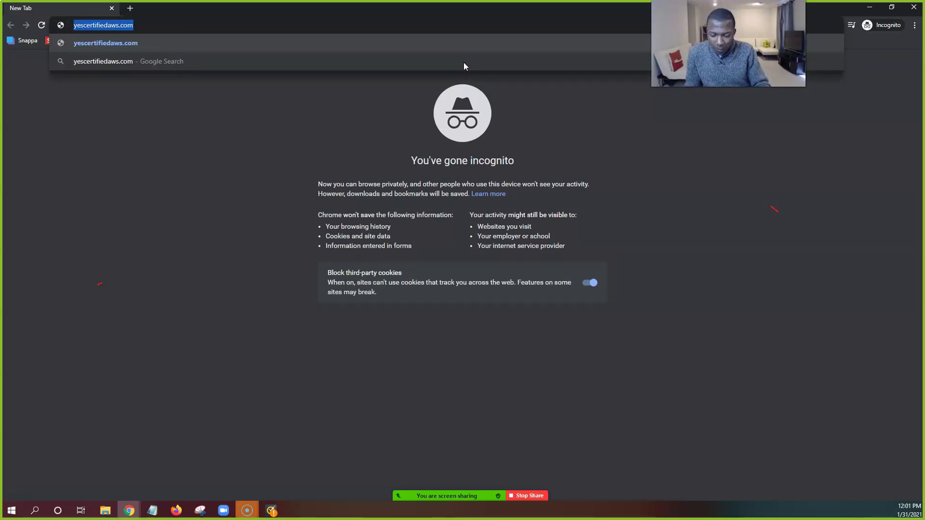
{"action": "key", "text": "Return"}
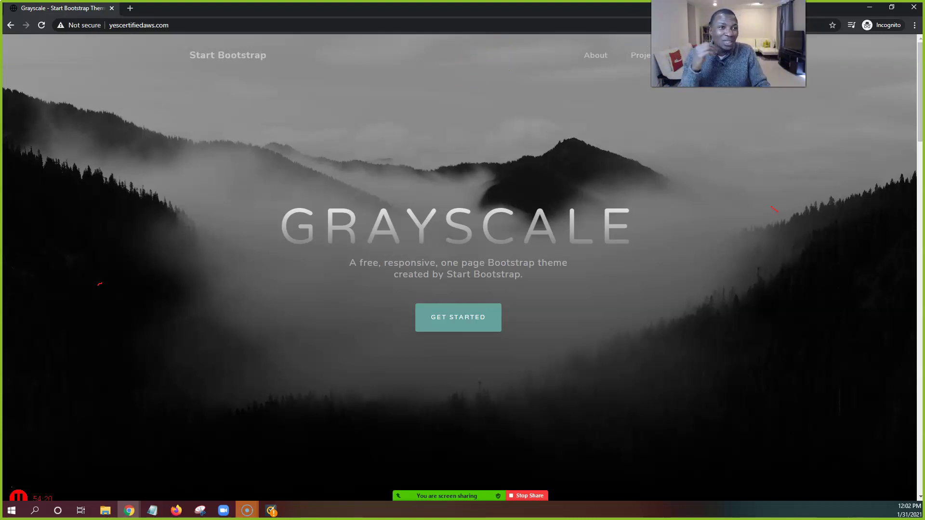
- Return to the AWS console, list the running EC2 instances, select Webserver1 and highlight its public IPv4 address
{"action": "left_click", "coordinate": [870, 7]}
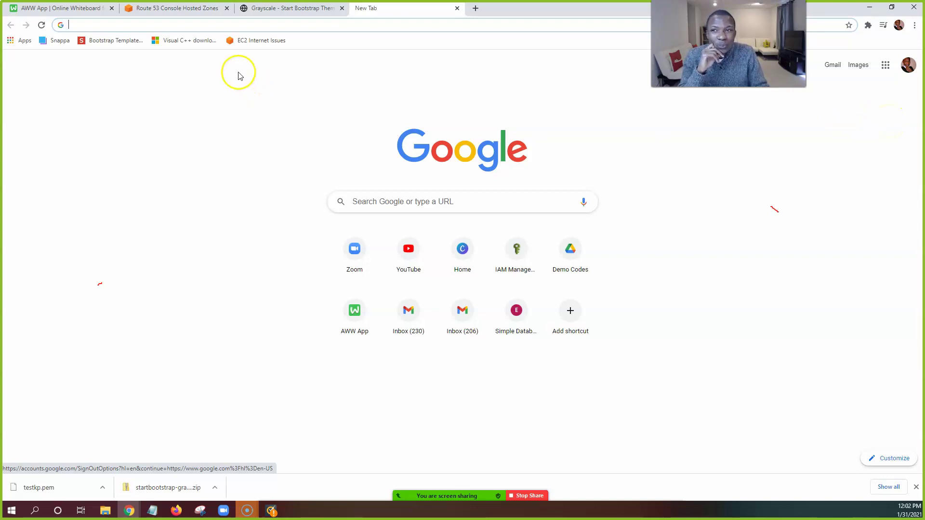
{"action": "left_click", "coordinate": [172, 12]}
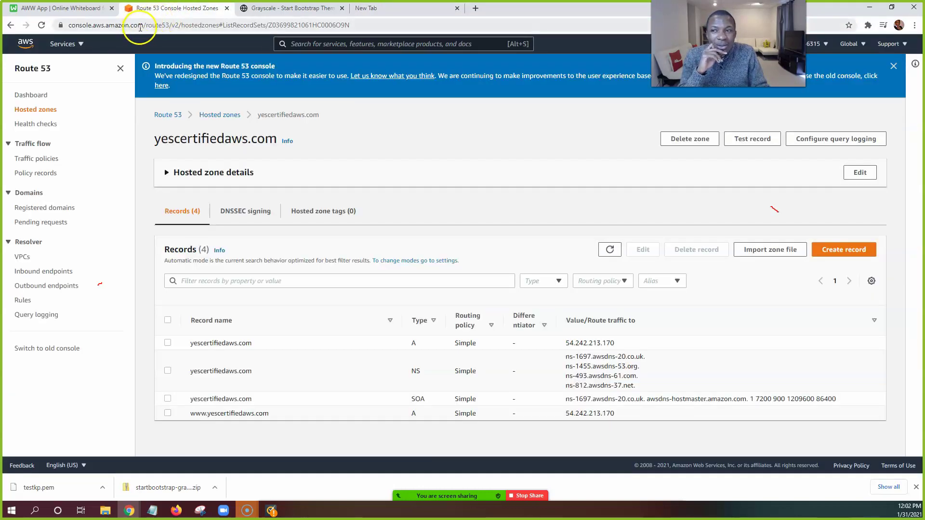
{"action": "left_click", "coordinate": [26, 44]}
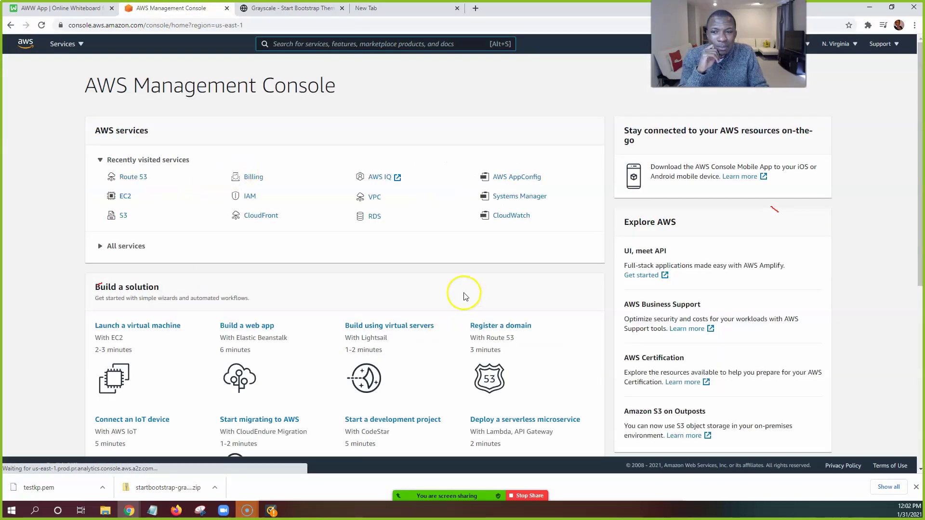
{"action": "left_click", "coordinate": [122, 197]}
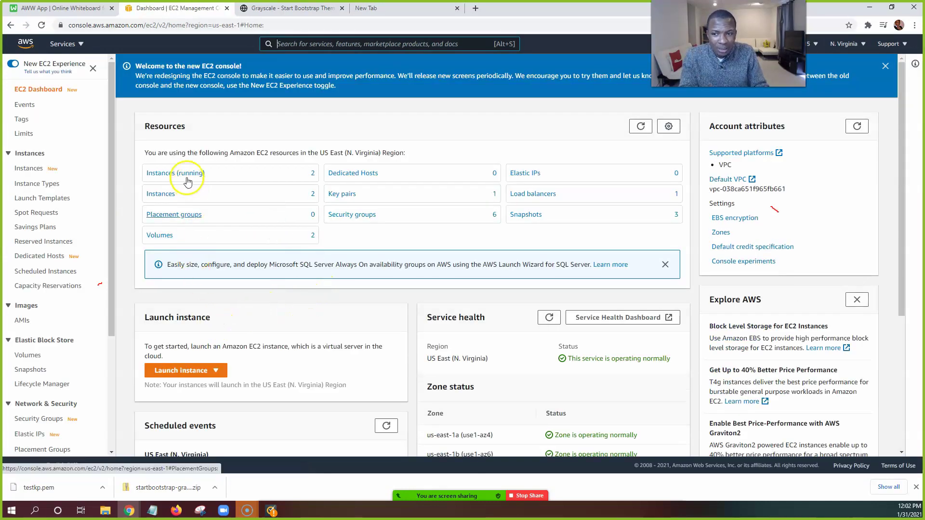
{"action": "left_click", "coordinate": [187, 179]}
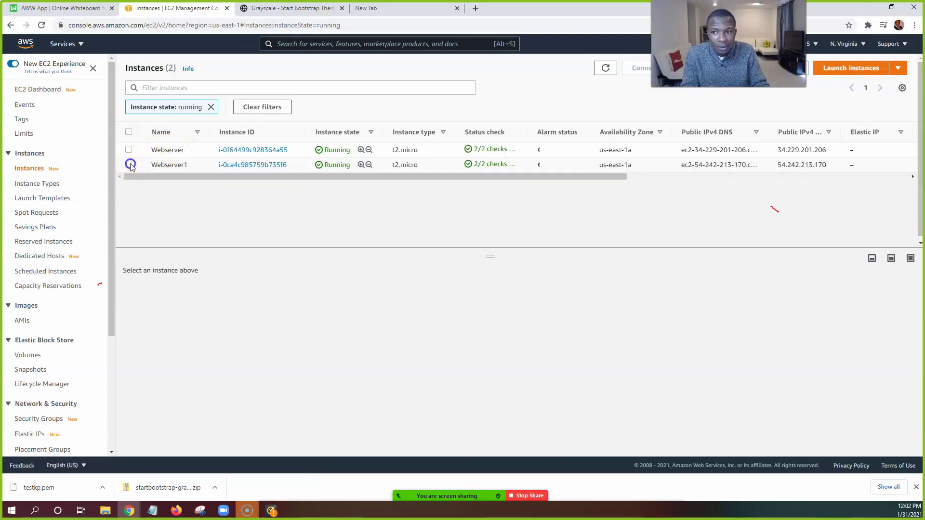
{"action": "left_click", "coordinate": [128, 164]}
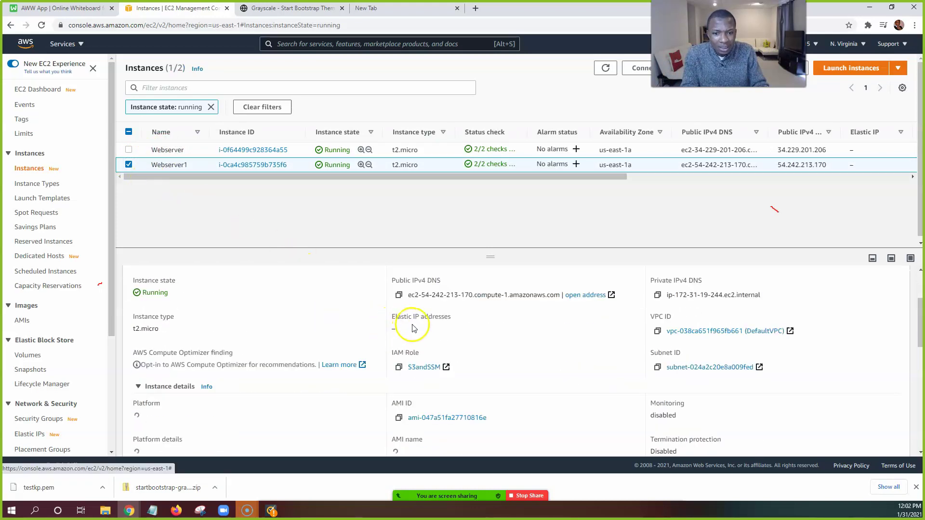
{"action": "left_click_drag", "start_coordinate": [408, 355], "coordinate": [456, 357]}
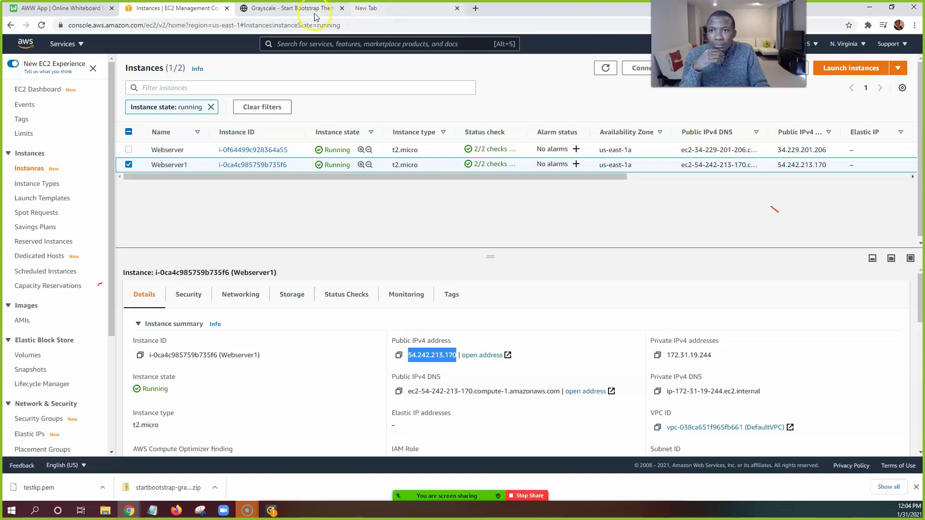
- Open the Route 53 console in the AWS tab, and replace the Grayscale site tab with a new empty tab
{"action": "left_click", "coordinate": [64, 44]}
{"action": "left_click", "coordinate": [56, 158]}
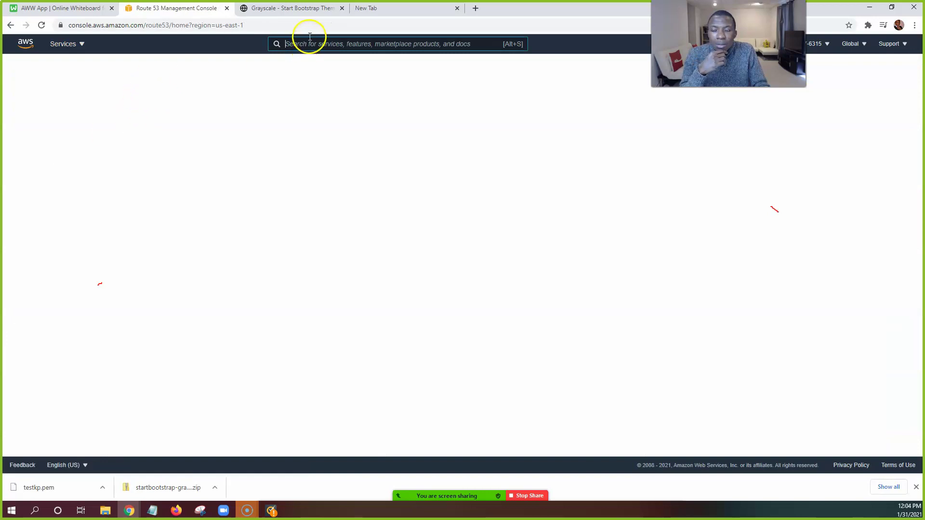
{"action": "left_click", "coordinate": [475, 10]}
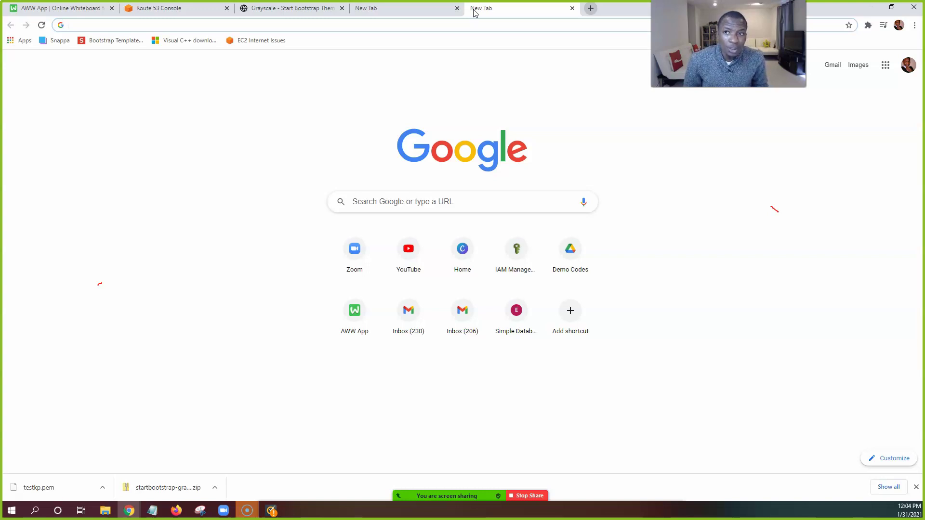
{"action": "left_click", "coordinate": [284, 8]}
{"action": "left_click", "coordinate": [129, 29]}
{"action": "left_click", "coordinate": [342, 8]}
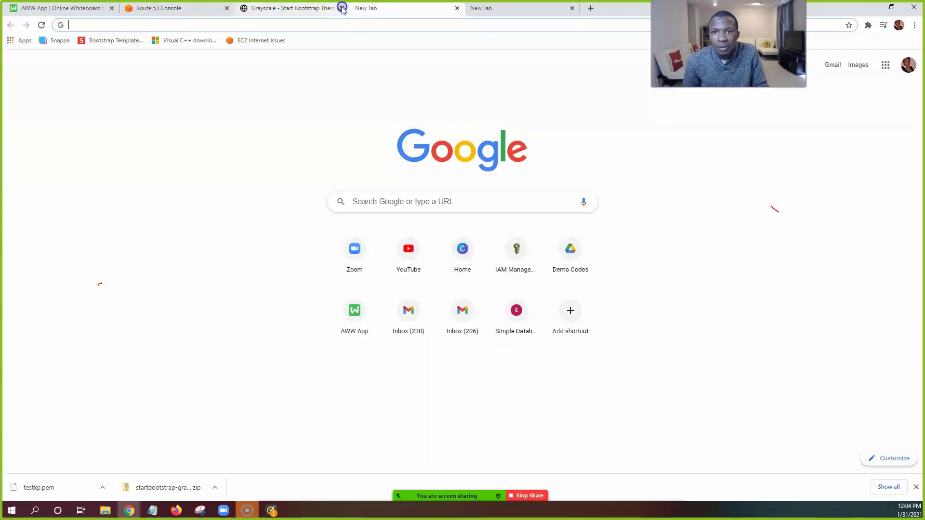
{"action": "left_click", "coordinate": [304, 21]}
{"action": "type", "text": "ye"}
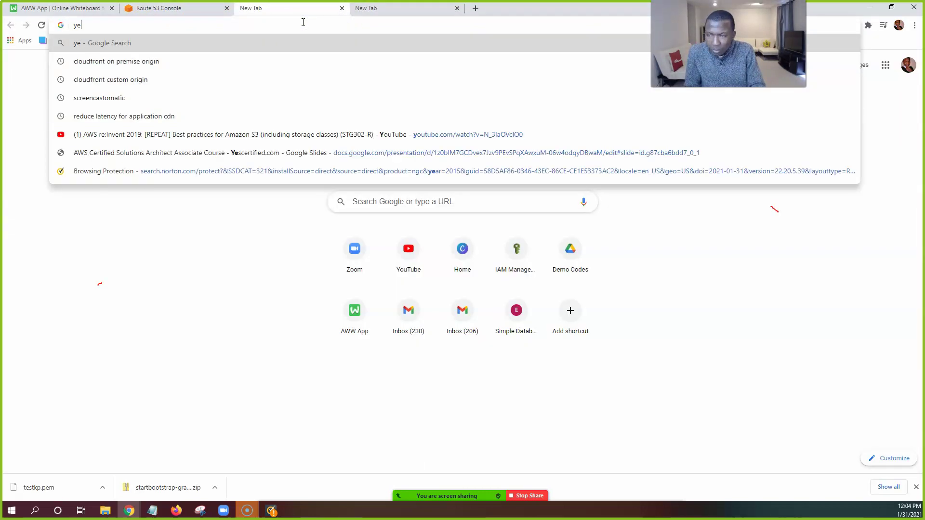
{"action": "type", "text": "scer"}
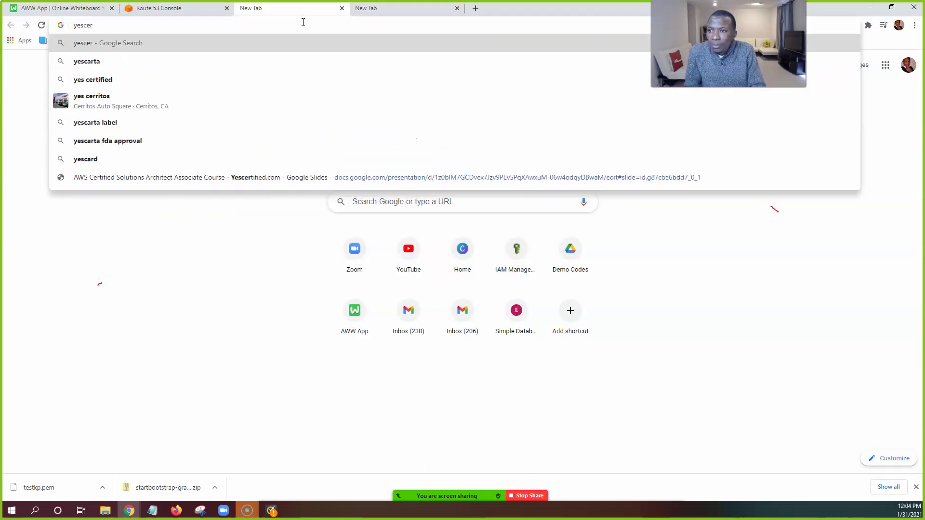
{"action": "key", "text": "ctrl+a"}
{"action": "key", "text": "ctrl+v"}
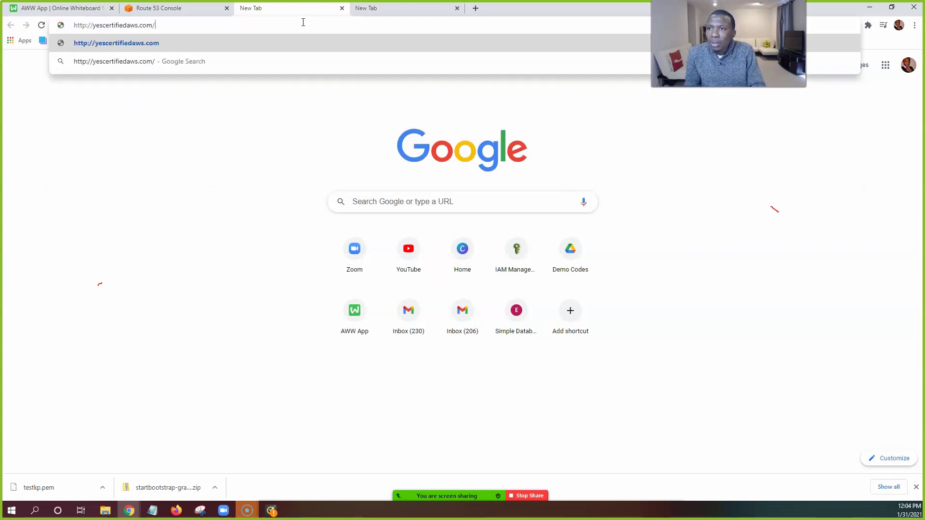
{"action": "key", "text": "Return"}
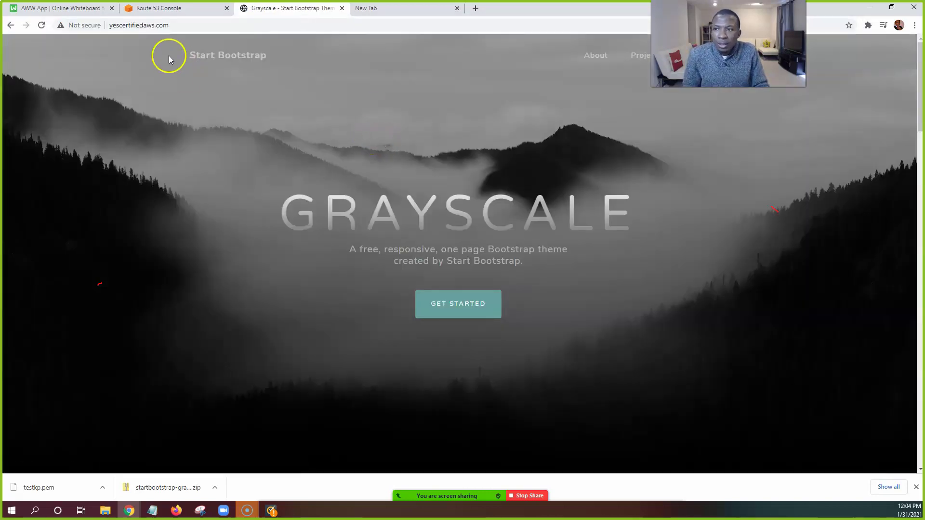
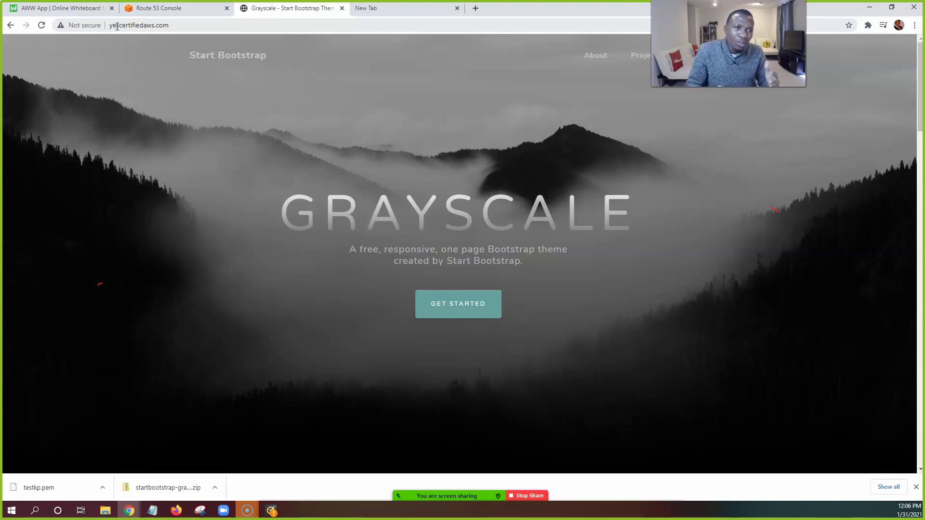
- Search Google for "godaddy to route53", open the AWS guide on existing domains, and highlight "existing domain" in its heading
{"action": "left_click", "coordinate": [371, 7]}
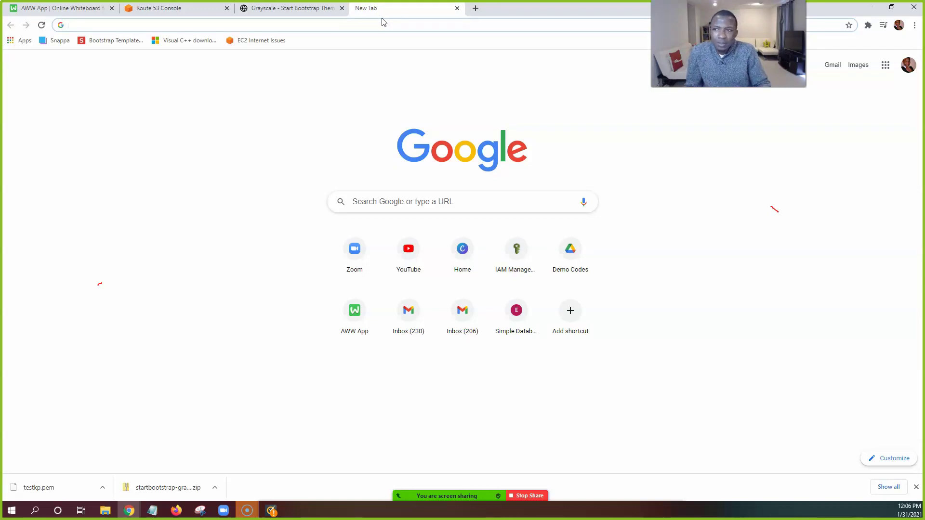
{"action": "type", "text": "go"}
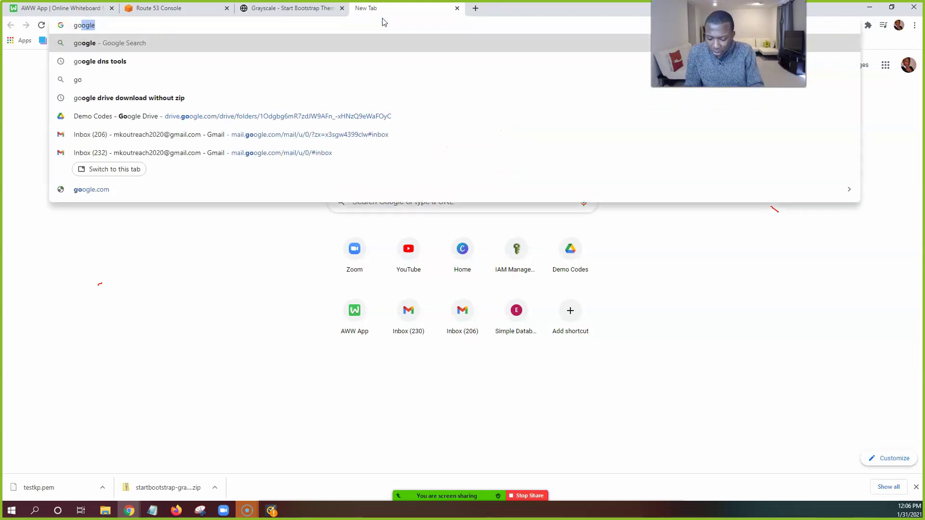
{"action": "type", "text": "ddady to rouyt"}
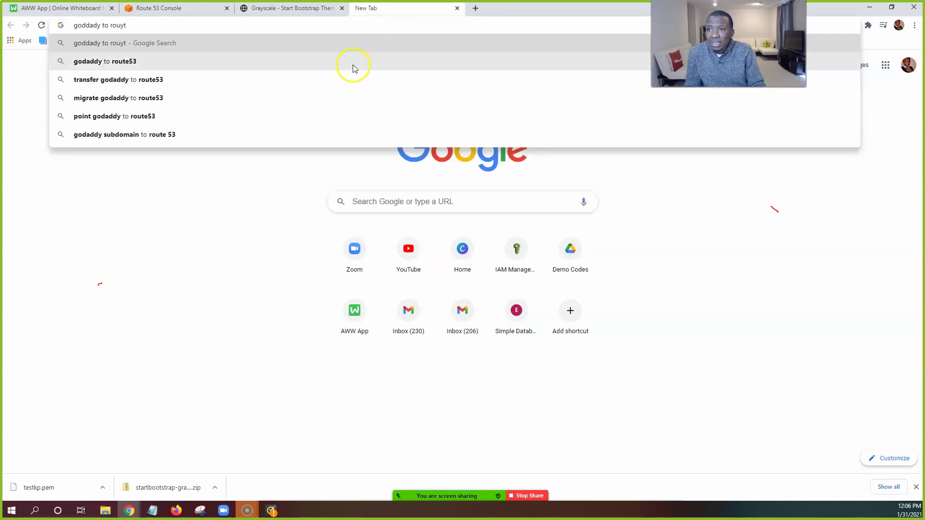
{"action": "left_click", "coordinate": [352, 62]}
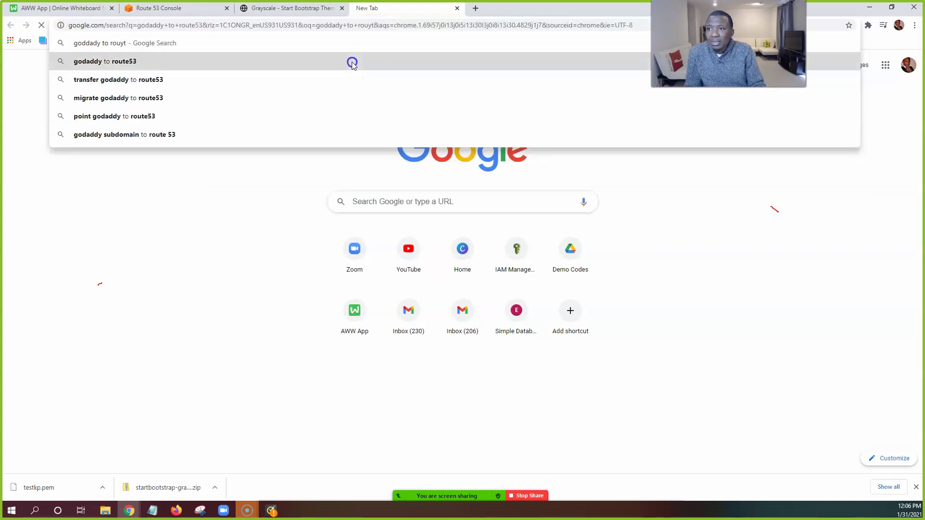
{"action": "left_click", "coordinate": [188, 145]}
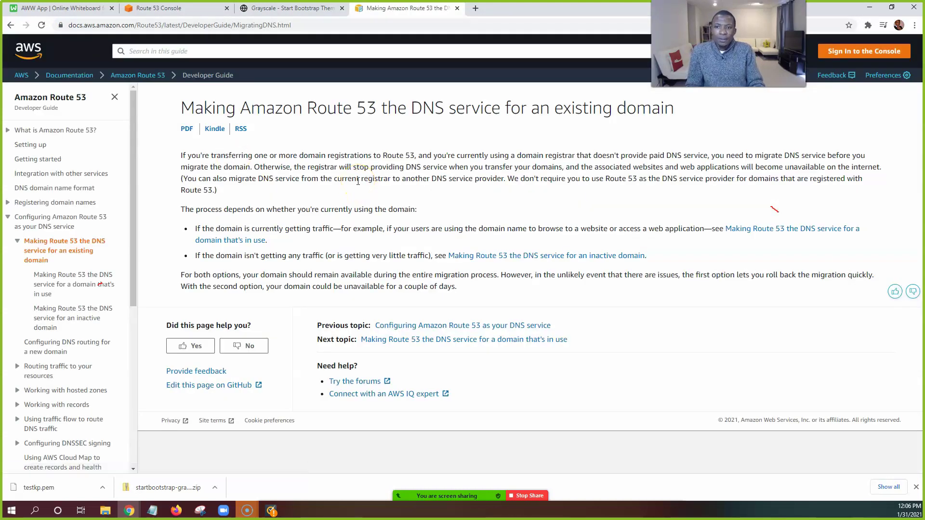
{"action": "triple_click", "coordinate": [341, 111]}
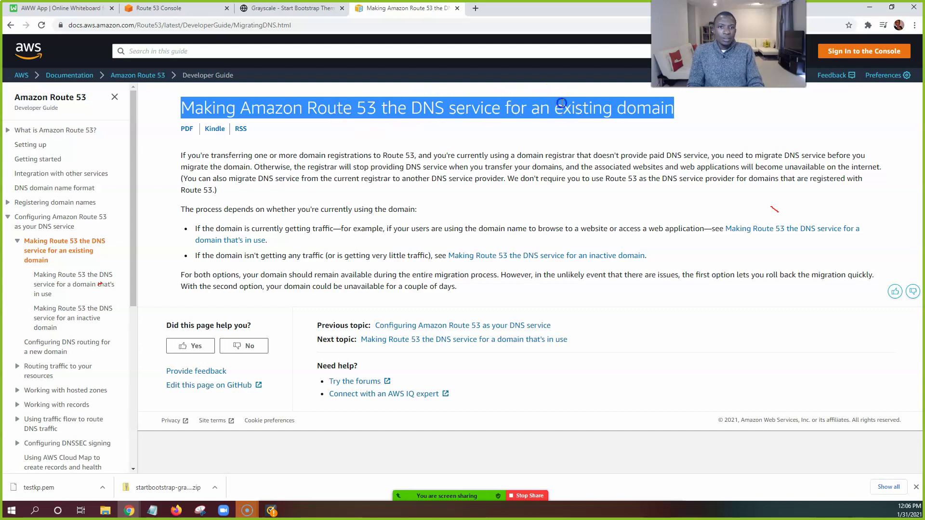
{"action": "left_click_drag", "start_coordinate": [554, 108], "coordinate": [673, 108]}
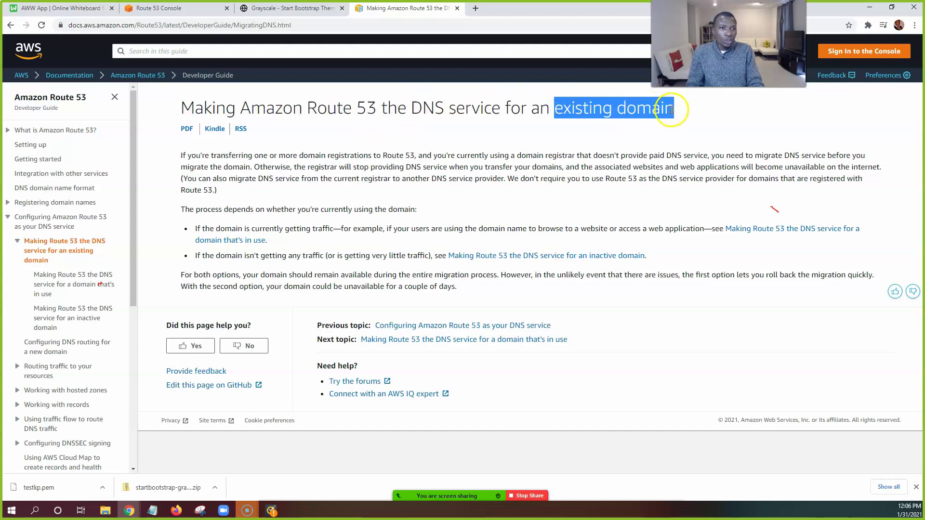
- Go back to the Grayscale site tab and highlight the domain name in its address
{"action": "left_click", "coordinate": [297, 13]}
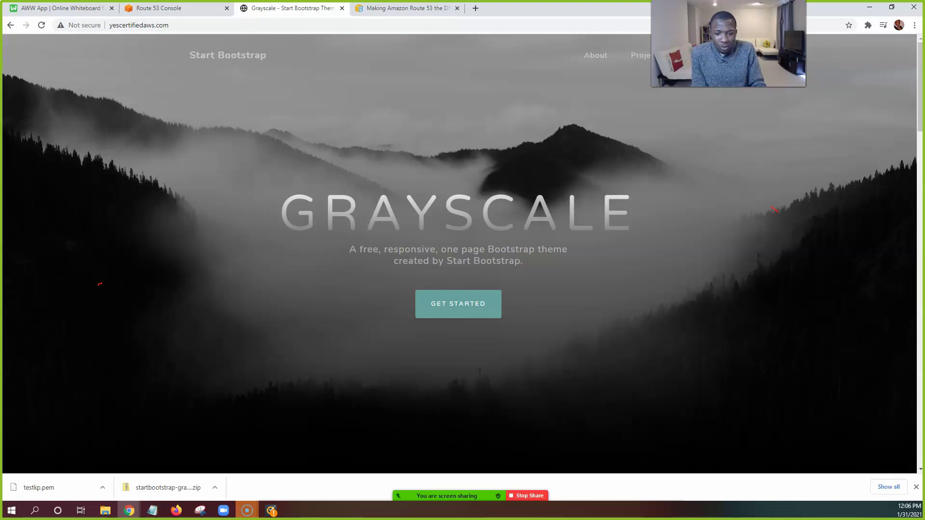
{"action": "mouse_move", "coordinate": [458, 494]}
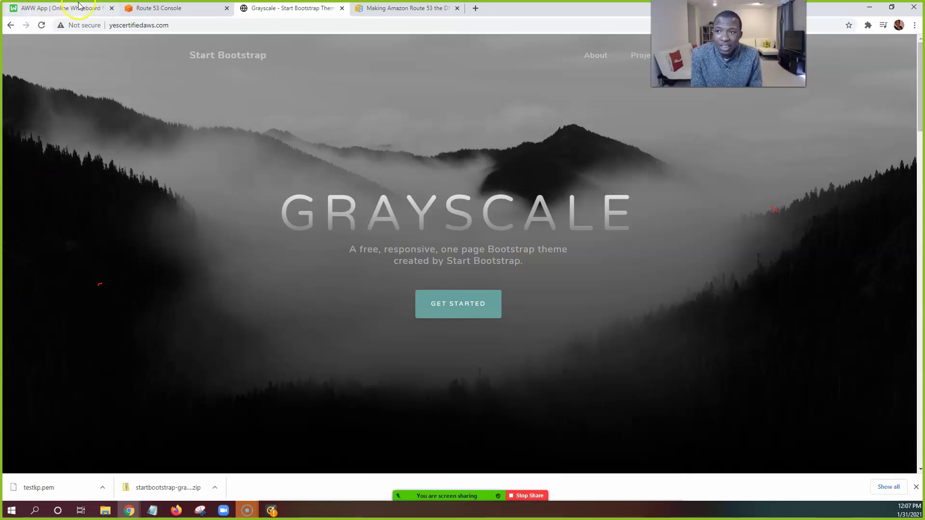
{"action": "left_click", "coordinate": [111, 26]}
{"action": "double_click", "coordinate": [111, 27]}
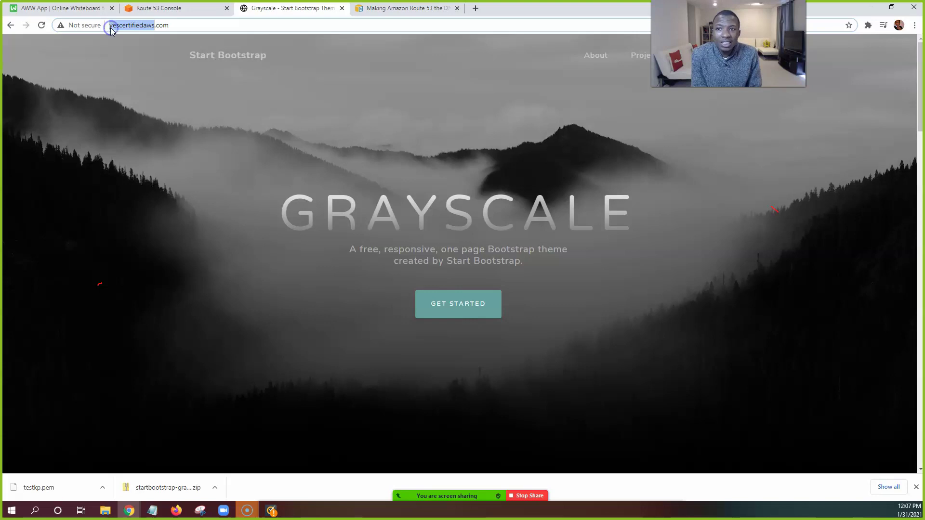
{"action": "left_click", "coordinate": [111, 27]}
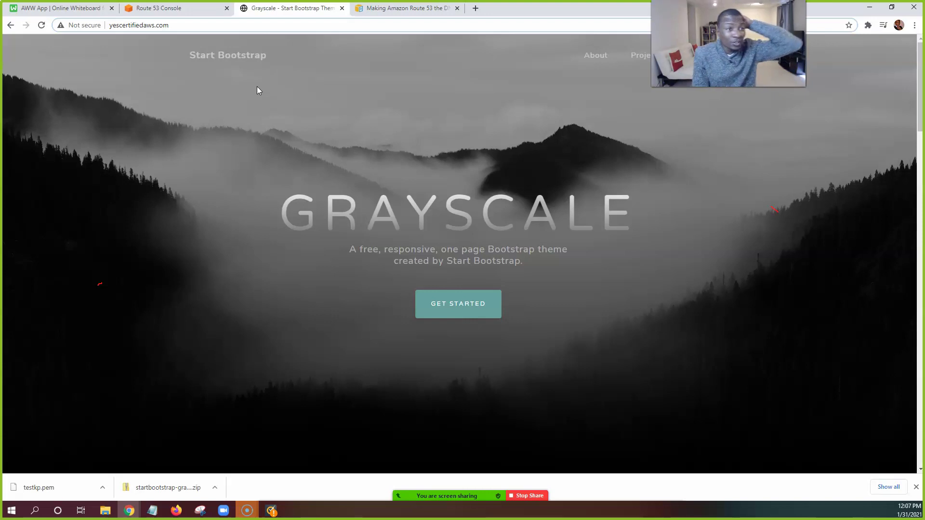
{"action": "left_click", "coordinate": [205, 14]}
{"action": "left_click", "coordinate": [316, 15]}
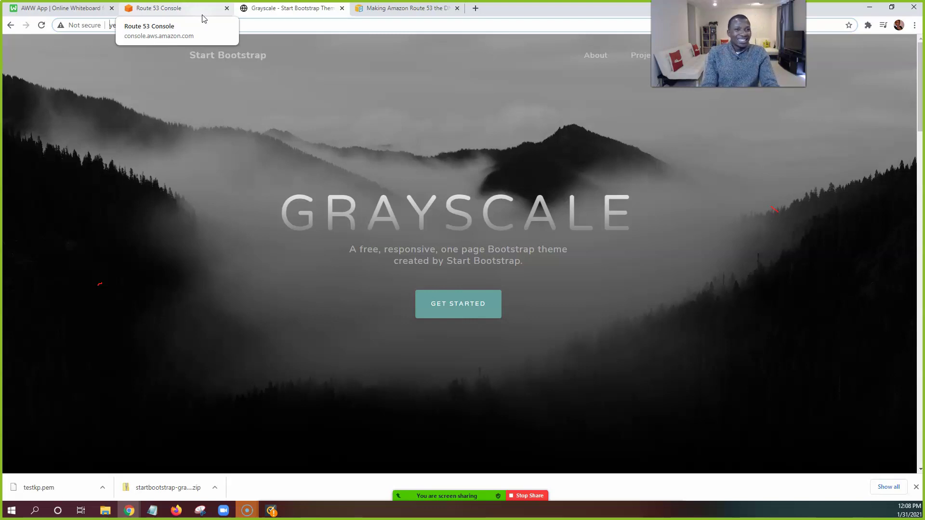
{"action": "left_click", "coordinate": [404, 39]}
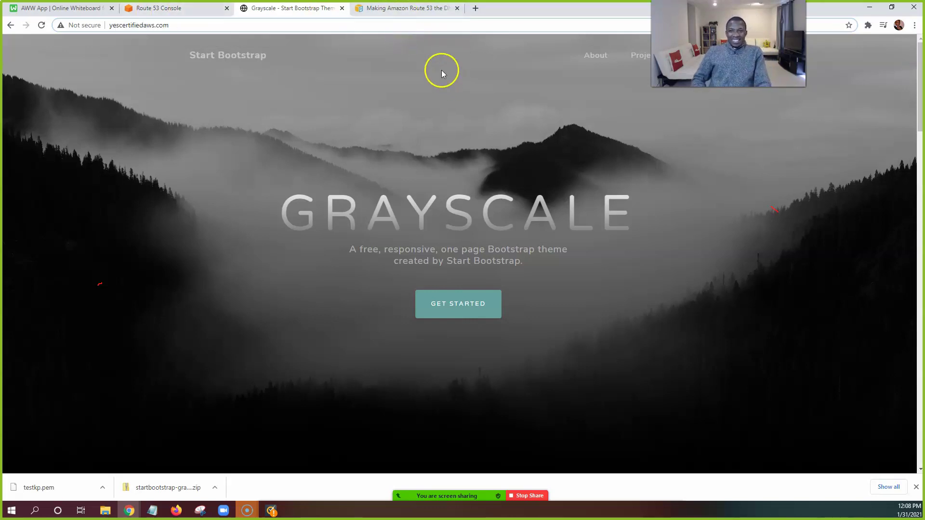